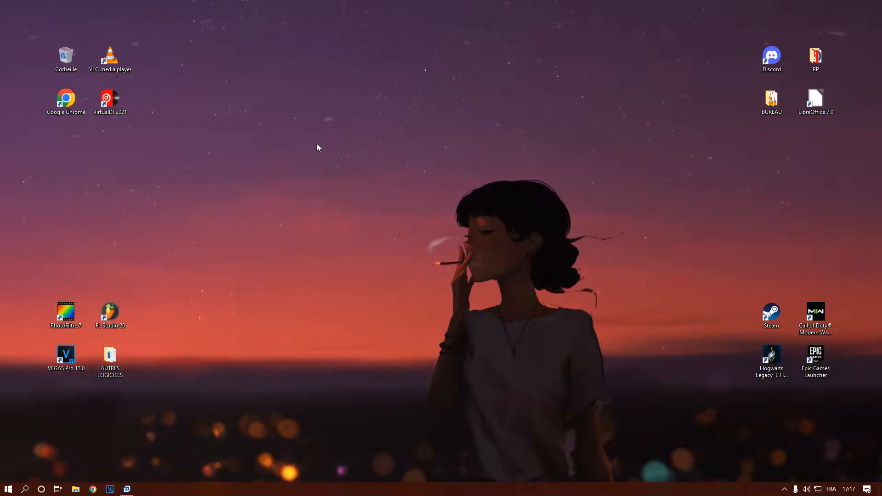
# Launch FL Studio 20 and create a new project from the minimal Empty template
pyautogui.doubleClick(114, 325)
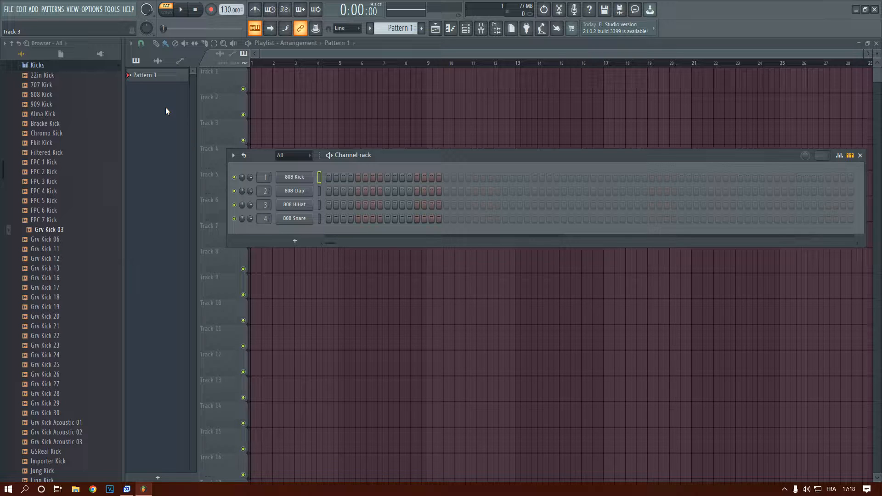
pyautogui.click(8, 9)
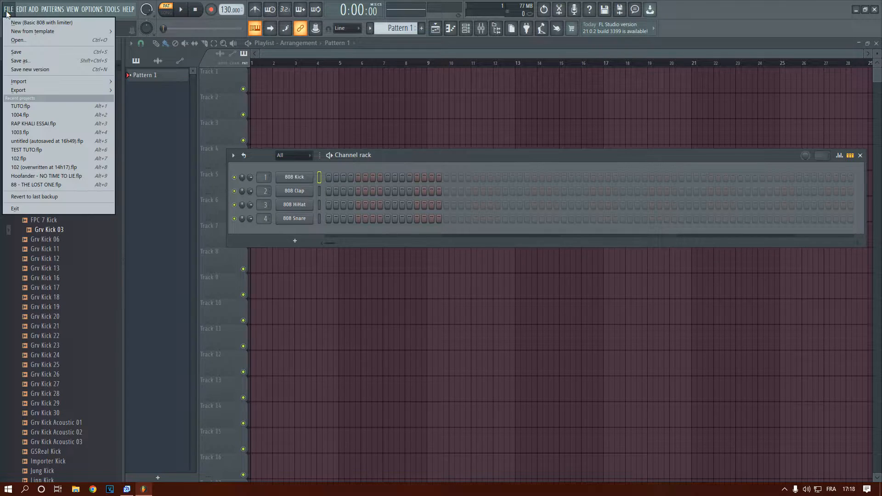
pyautogui.moveTo(106, 33)
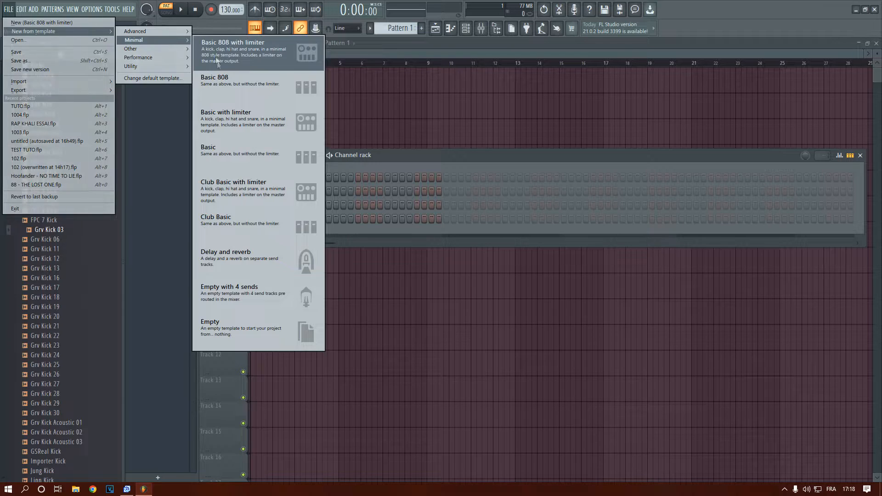
pyautogui.click(248, 333)
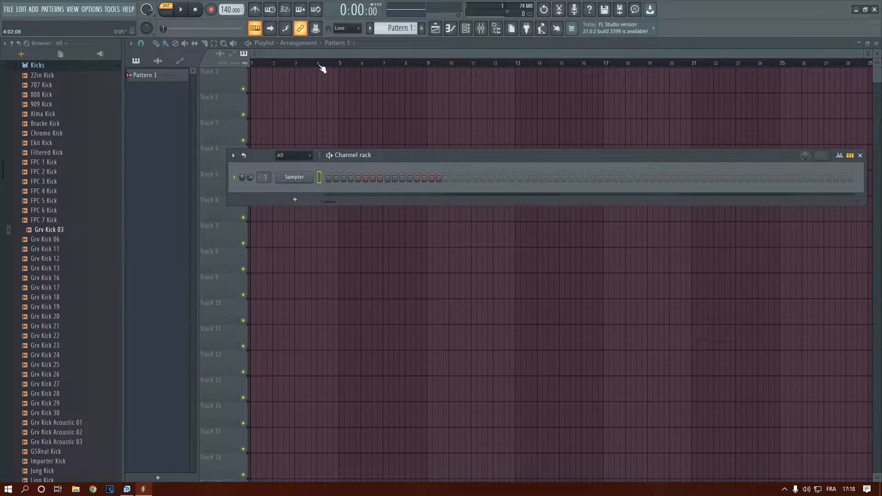
# Rename Pattern 1 as Skank and place one clip of it at the start of Track 1
pyautogui.click(139, 81)
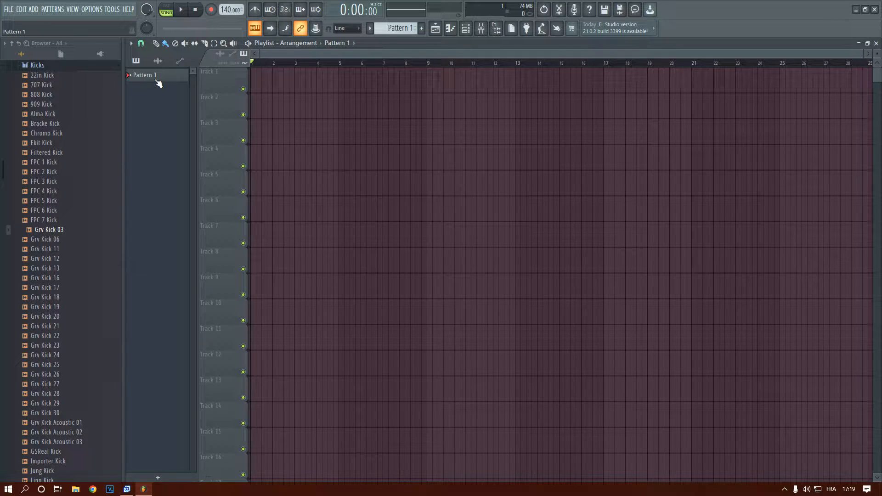
pyautogui.rightClick(154, 77)
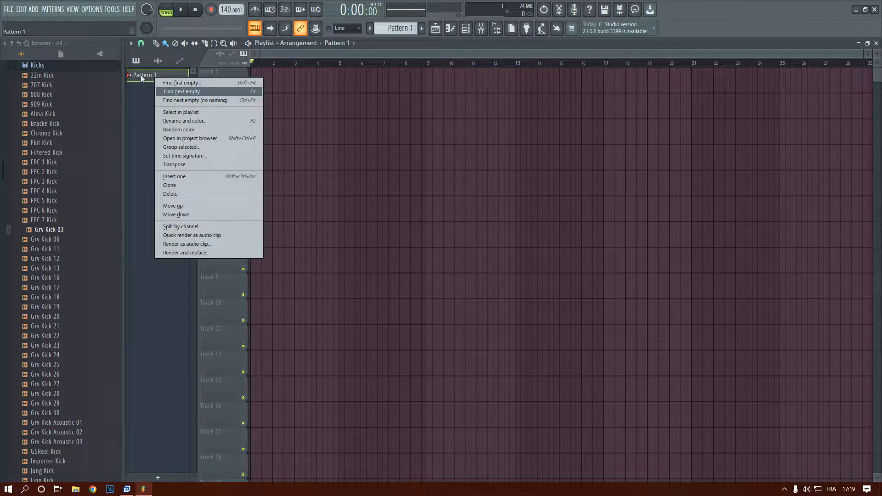
pyautogui.click(189, 119)
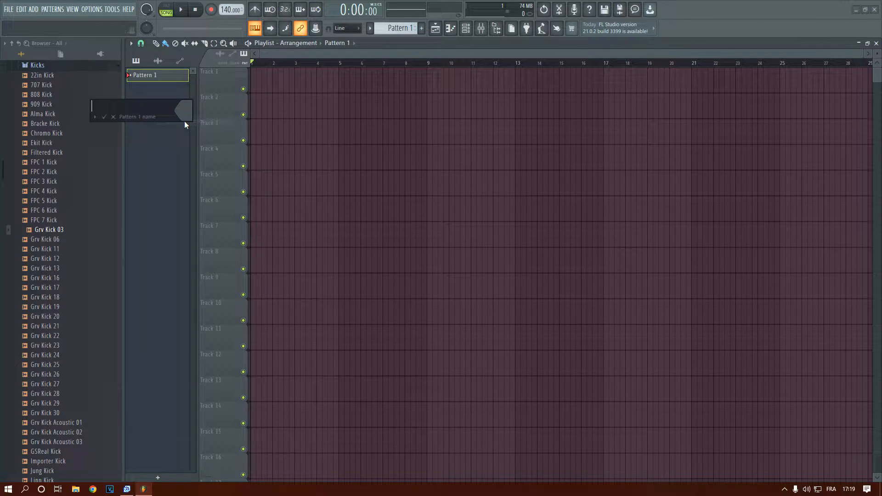
pyautogui.write('Skank')
pyautogui.press('Return')
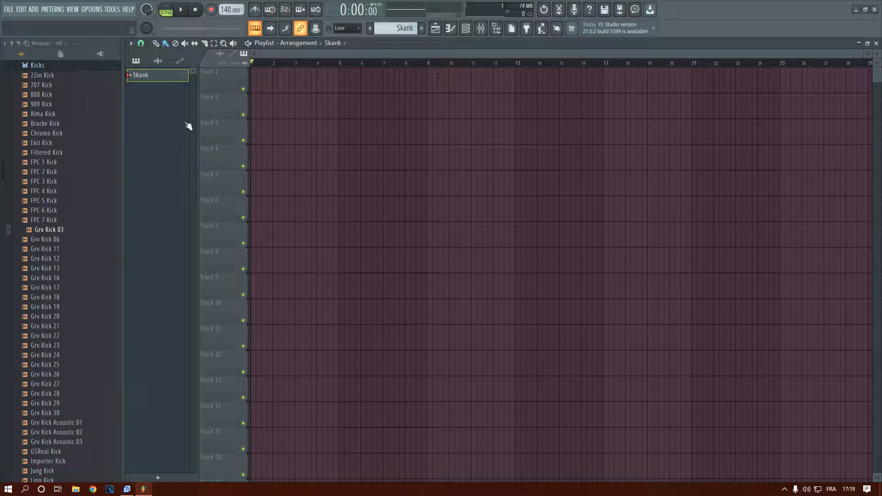
pyautogui.click(255, 77)
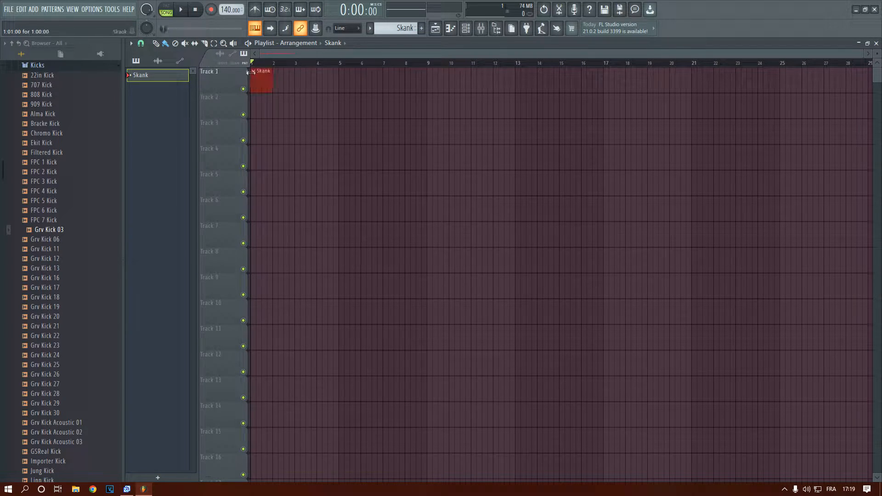
# Add a new pattern named Kick, place it at the start of Track 2, and make Skank the active pattern again
pyautogui.click(422, 28)
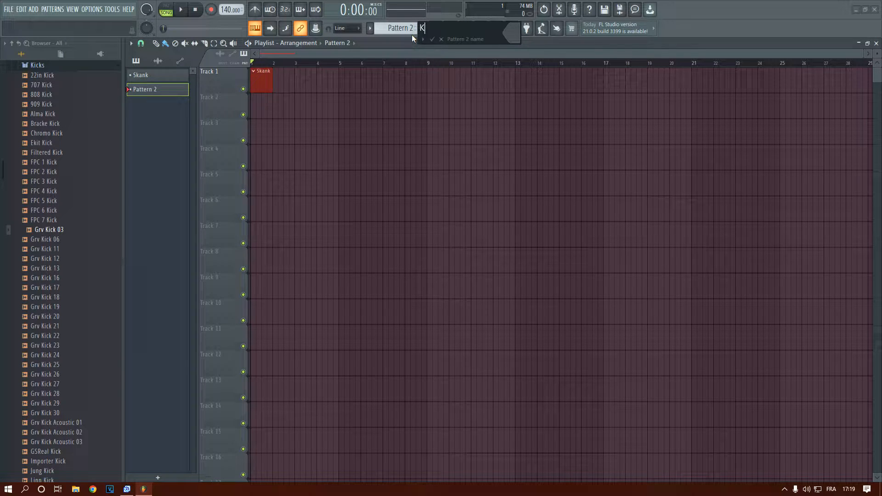
pyautogui.press('Return')
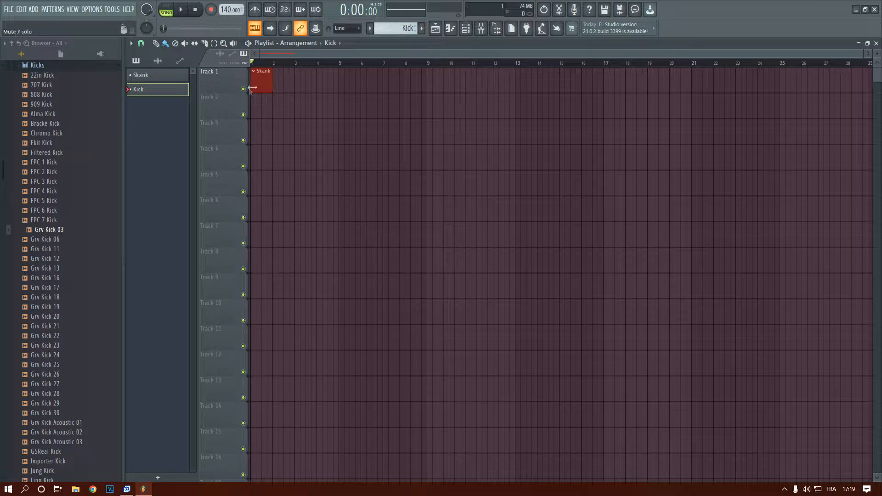
pyautogui.click(251, 104)
pyautogui.click(262, 79)
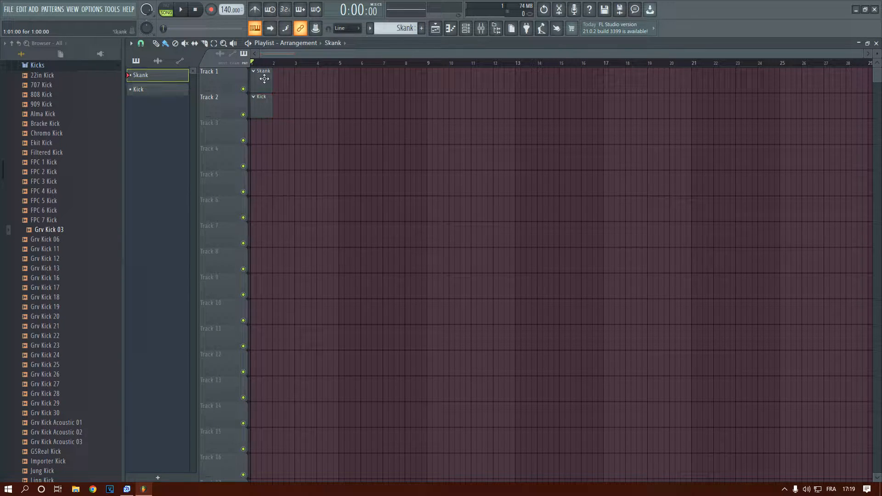
pyautogui.moveTo(278, 79)
pyautogui.mouseDown()
pyautogui.moveTo(431, 83)
pyautogui.moveTo(449, 94)
pyautogui.moveTo(299, 79)
pyautogui.mouseUp()
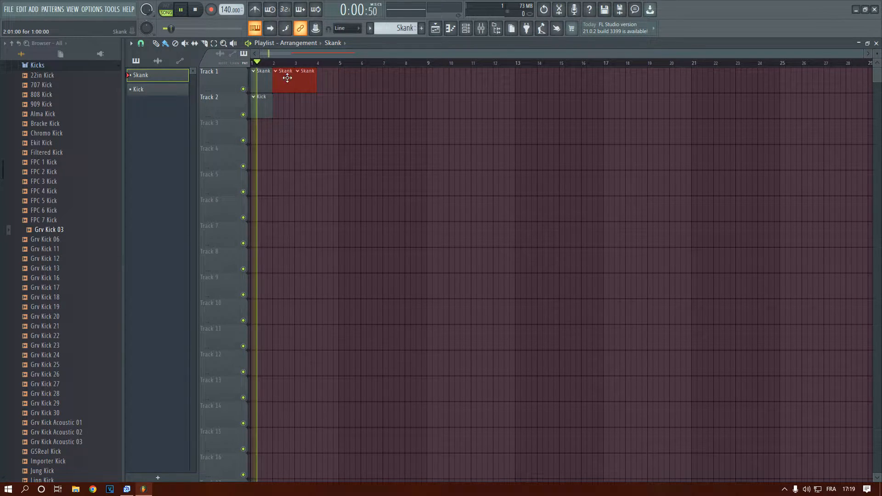
pyautogui.rightClick(302, 81)
pyautogui.rightClick(291, 81)
pyautogui.press('space')
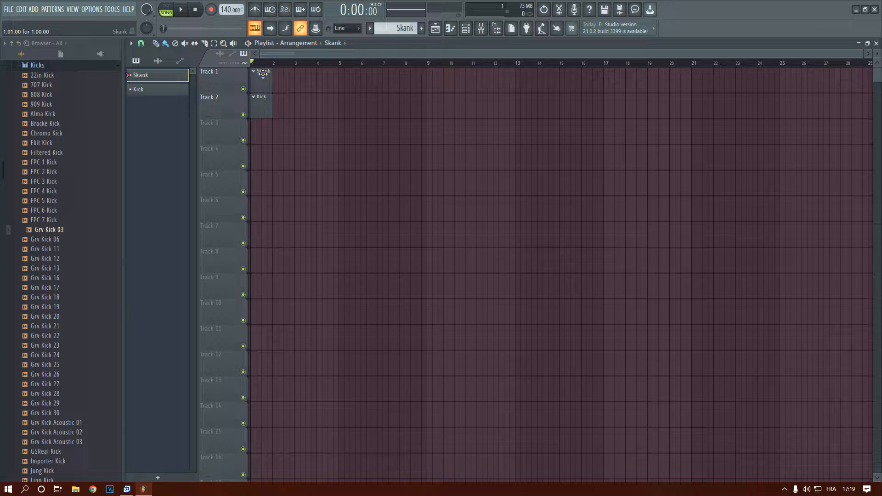
# Add a Morphine synthesizer channel and move its window clear of the playlist clips
pyautogui.click(33, 9)
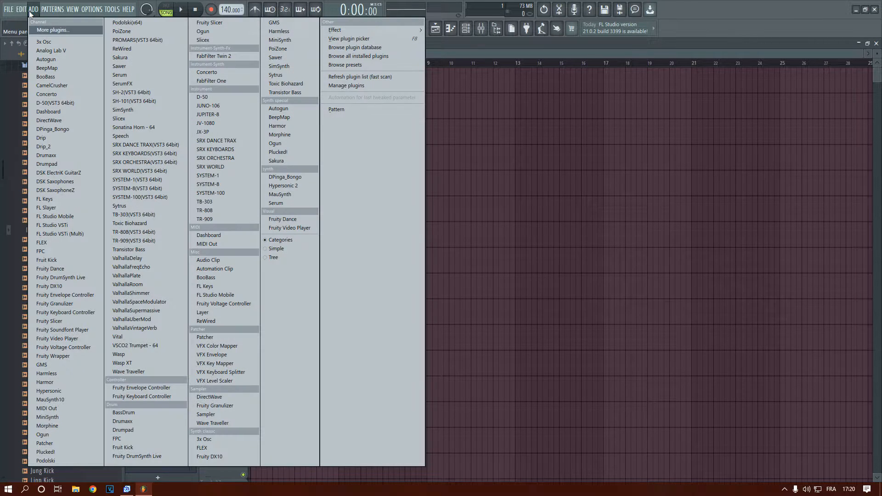
pyautogui.click(275, 134)
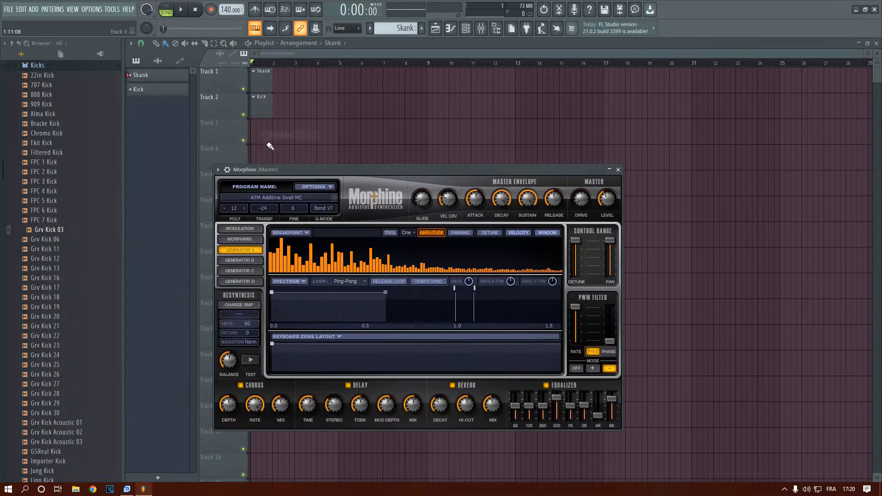
pyautogui.moveTo(312, 169); pyautogui.dragTo(448, 126)
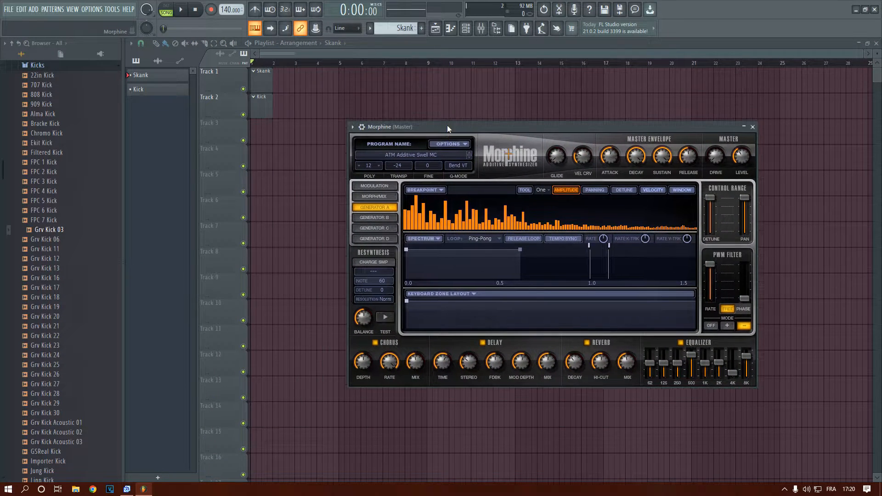
# Load the KBD Harpsichord NUC preset from Morphine's Keyboards bank and collapse the synthesizer window
pyautogui.click(429, 155)
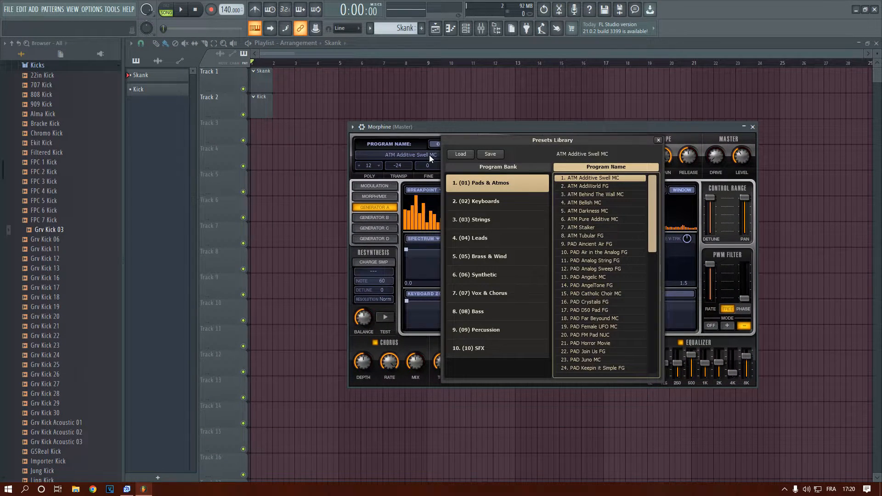
pyautogui.click(33, 10)
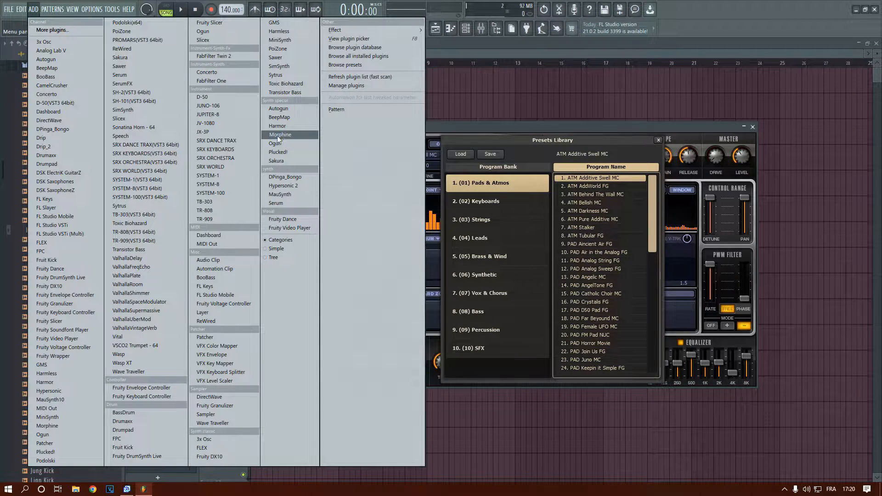
pyautogui.click(504, 139)
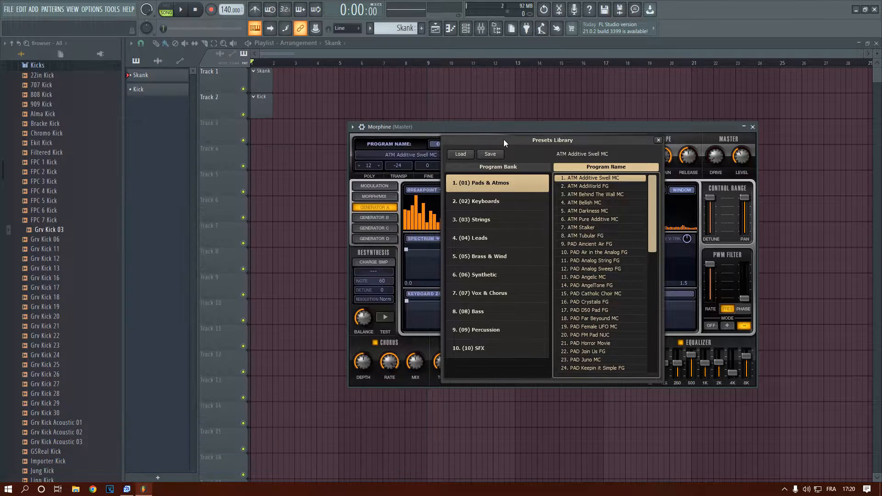
pyautogui.click(460, 204)
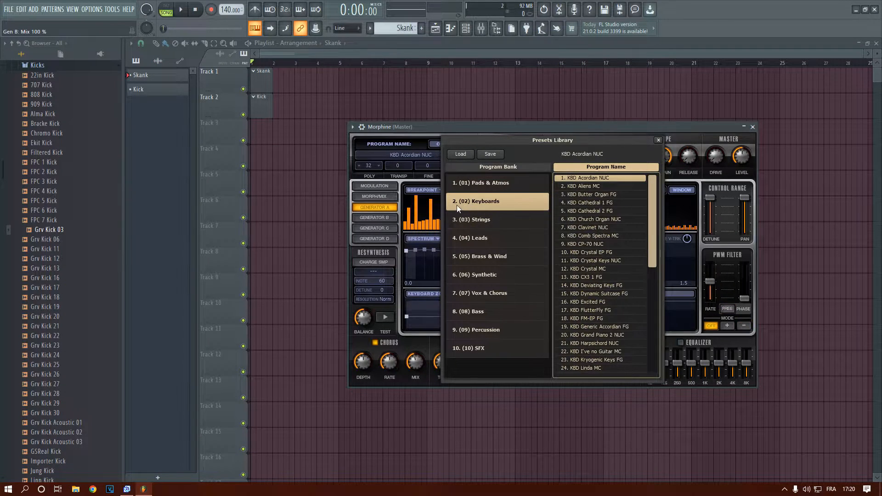
pyautogui.scroll(-2, 579, 247)
pyautogui.doubleClick(597, 326)
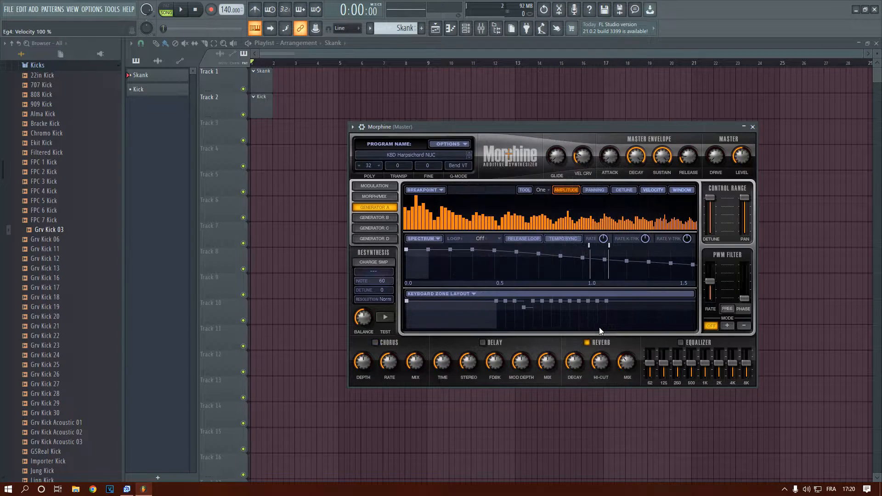
pyautogui.moveTo(482, 125); pyautogui.dragTo(361, 145)
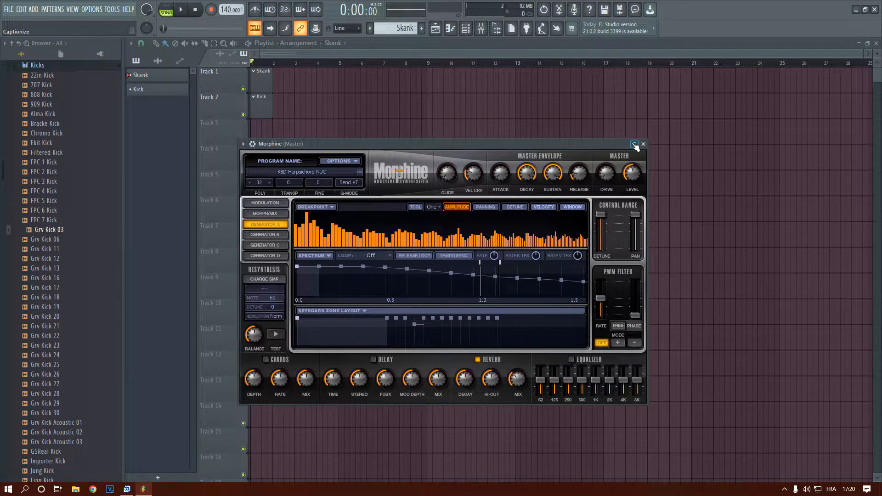
pyautogui.click(635, 144)
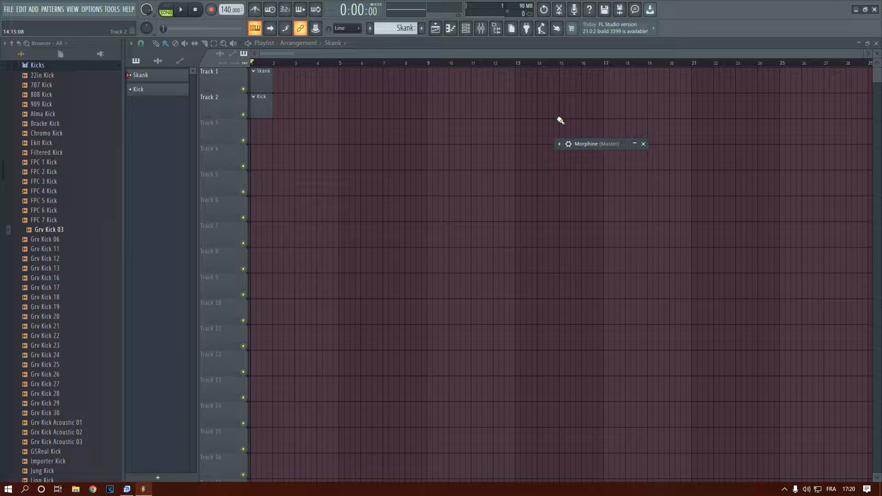
# Show the channel rack and route the Morphine channel to mixer track 1
pyautogui.click(470, 29)
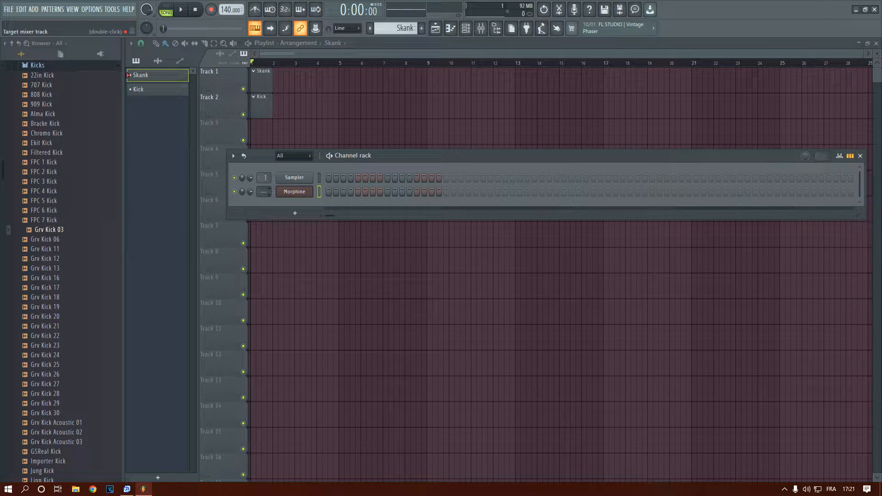
pyautogui.moveTo(262, 190); pyautogui.dragTo(262, 184)
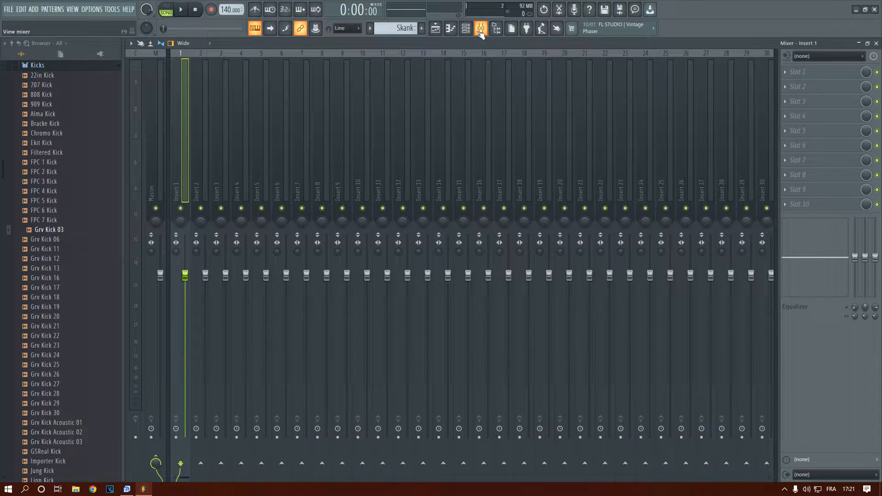
# Try lowering the Insert 1 fader to 70% in the mixer, bring it back up, and close the mixer
pyautogui.doubleClick(262, 190)
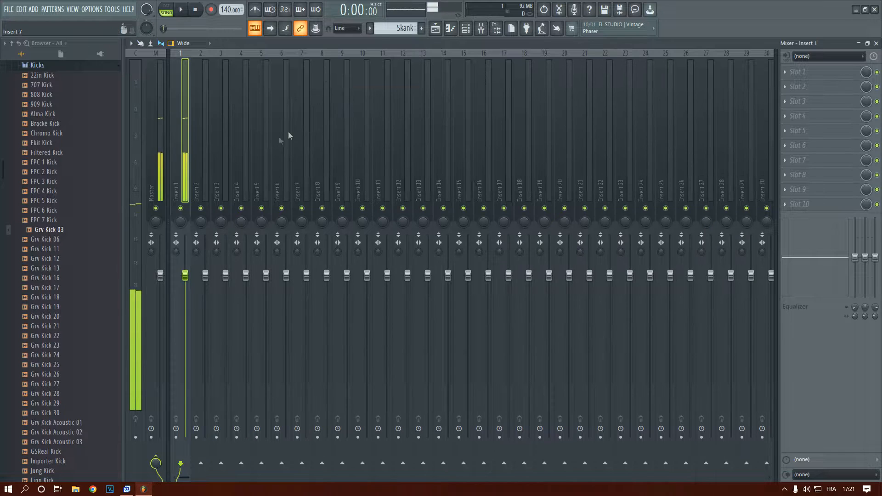
pyautogui.moveTo(188, 282); pyautogui.dragTo(185, 322)
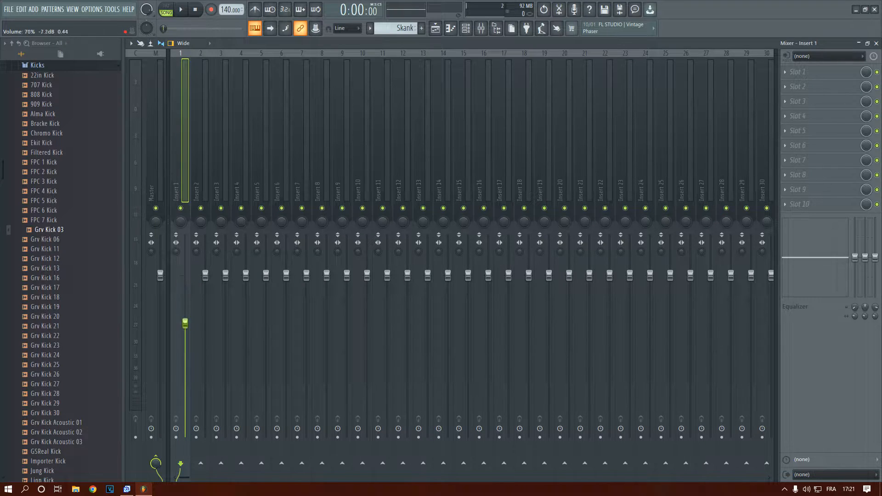
pyautogui.moveTo(185, 277); pyautogui.dragTo(185, 275)
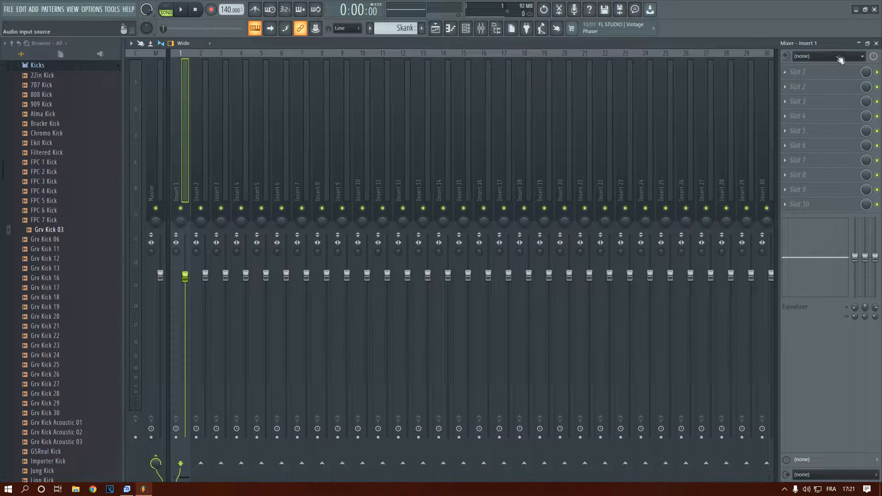
pyautogui.click(858, 43)
# Open the Morphine channel's piano roll and maximize it for note entry in the Skank pattern
pyautogui.moveTo(446, 158)
pyautogui.mouseDown()
pyautogui.moveTo(470, 126)
pyautogui.moveTo(461, 160)
pyautogui.mouseUp()
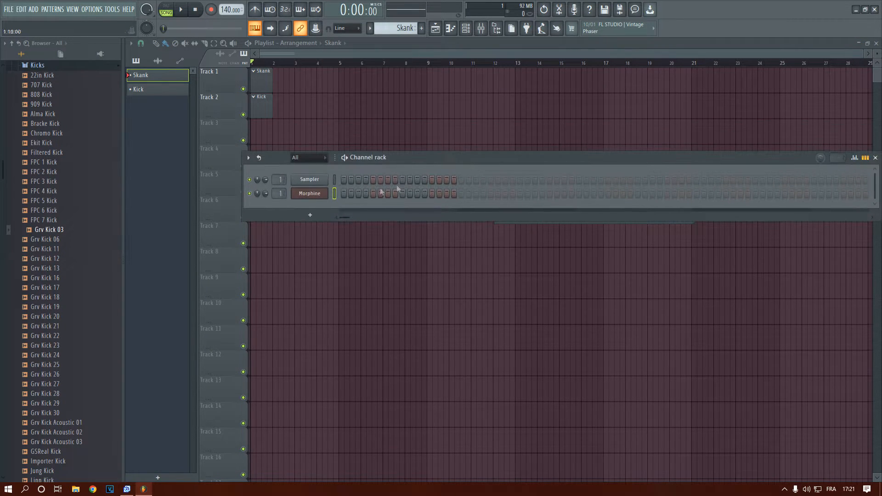
pyautogui.rightClick(301, 194)
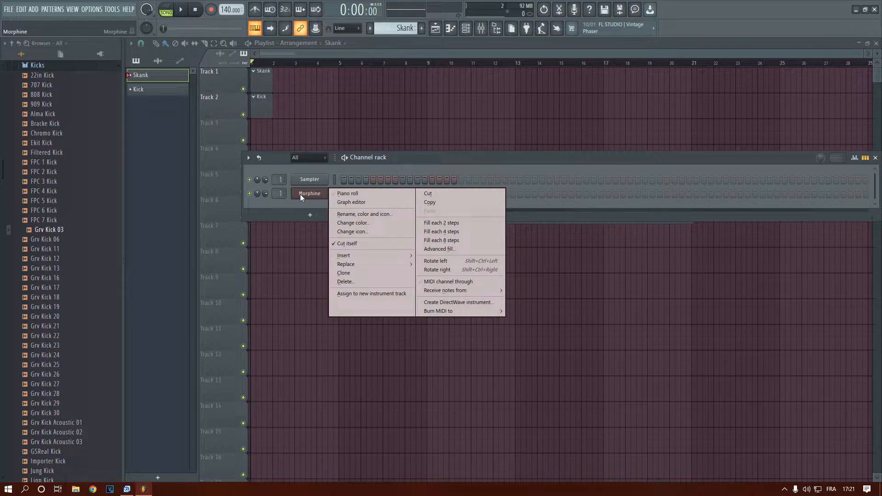
pyautogui.click(335, 193)
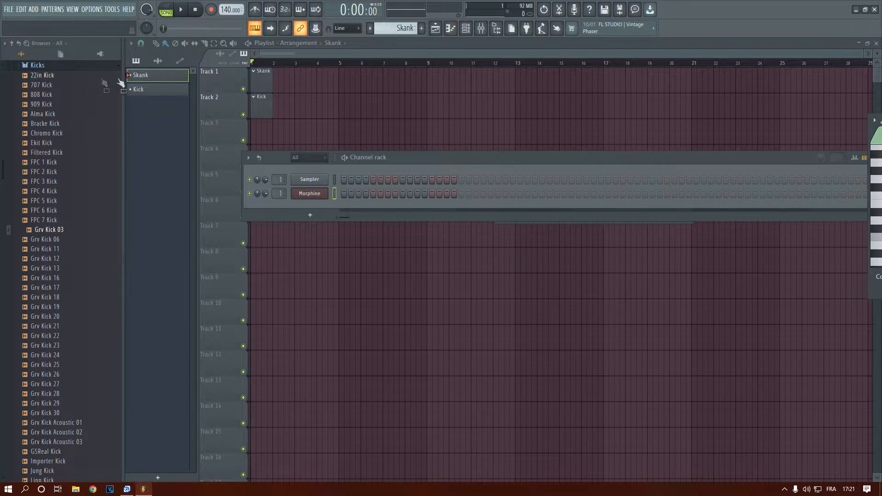
pyautogui.moveTo(873, 130); pyautogui.dragTo(246, 106)
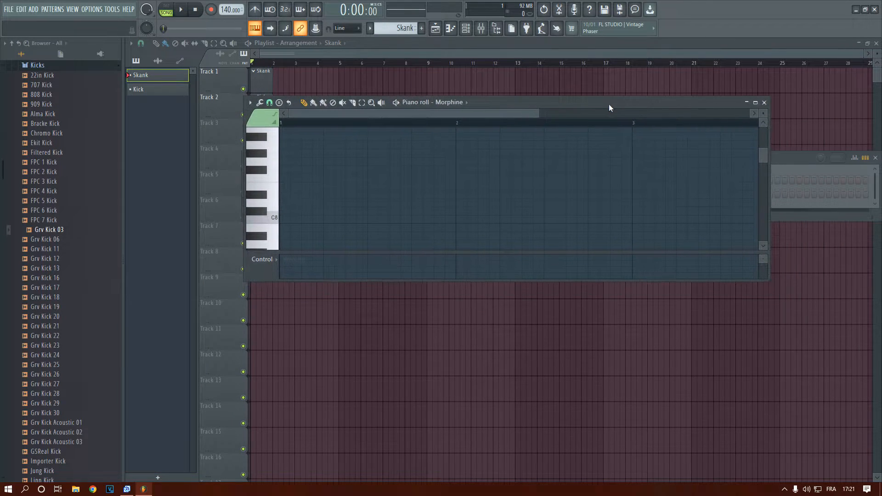
pyautogui.doubleClick(577, 103)
pyautogui.scroll(8, 284, 246)
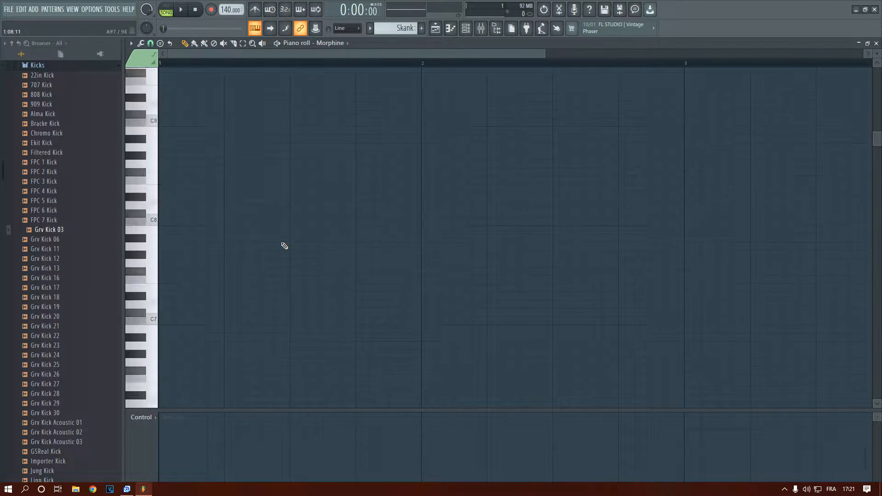
pyautogui.scroll(-3, 284, 246)
pyautogui.scroll(6, 285, 246)
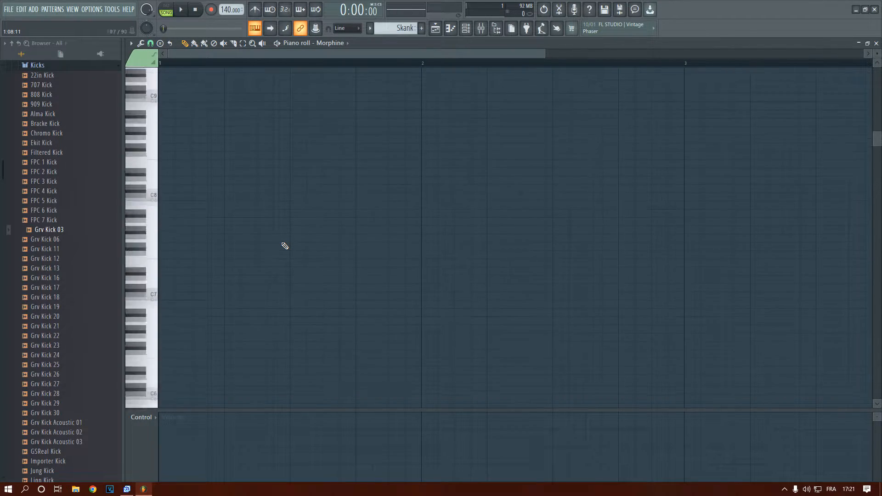
# Place an E5 note on beat 2 of bar 1 and shorten it to one step
pyautogui.scroll(-8, 285, 246)
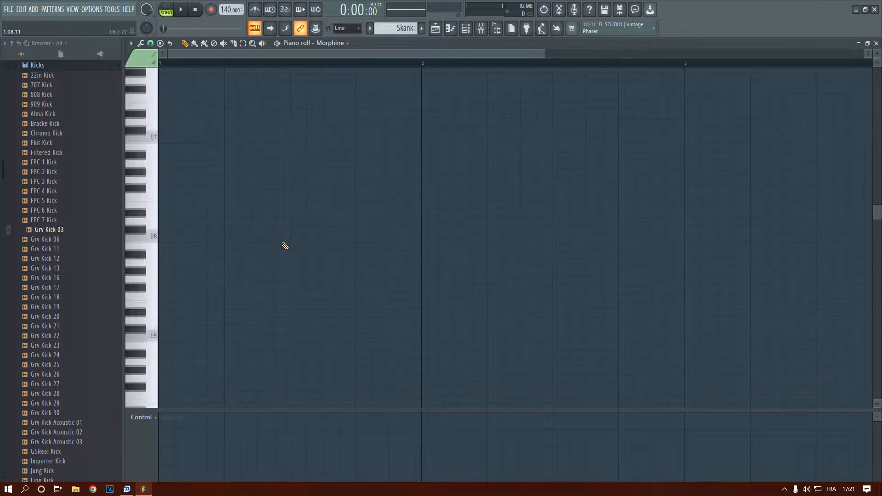
pyautogui.scroll(-2, 285, 246)
pyautogui.scroll(3, 285, 244)
pyautogui.scroll(-1, 286, 241)
pyautogui.press('e')
pyautogui.scroll(-3, 286, 241)
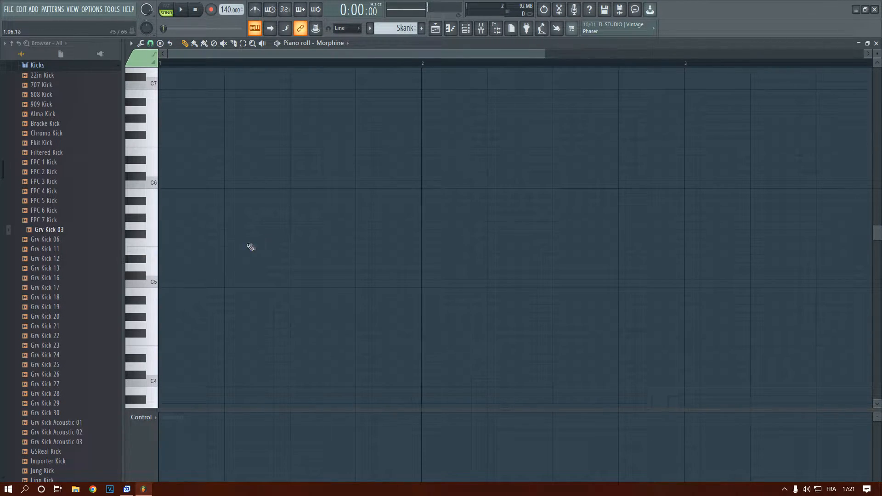
pyautogui.click(234, 256)
pyautogui.moveTo(256, 251); pyautogui.dragTo(240, 250)
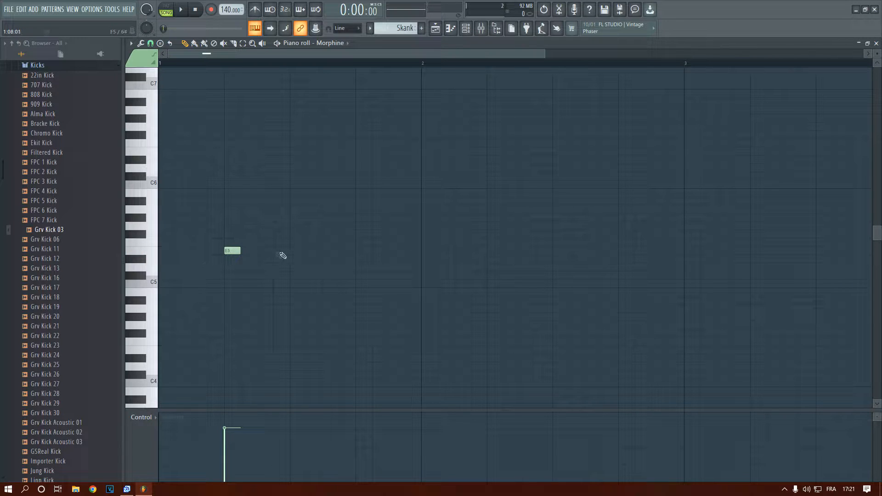
# Add matching E5 notes on beat 4 of bar 1 and beat 2 of bar 2, plus an F5 note on beat 4 of bar 2
pyautogui.click(368, 252)
pyautogui.scroll(-1, 364, 260)
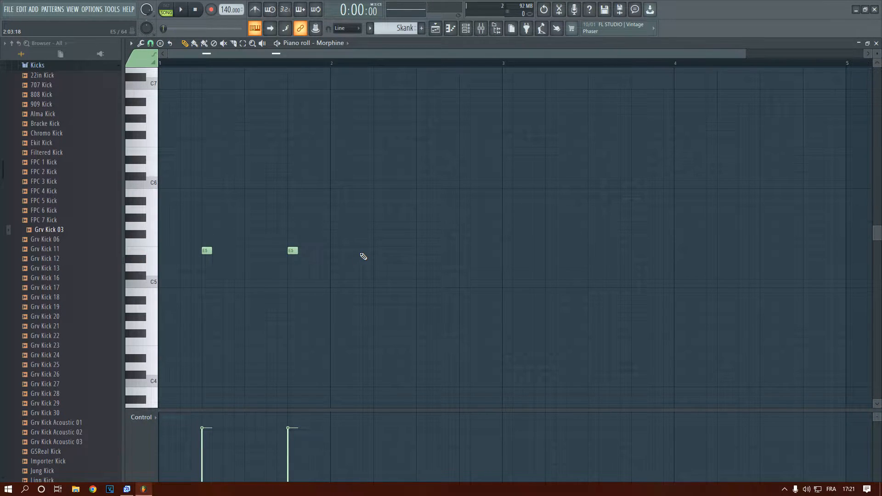
pyautogui.scroll(-1, 362, 257)
pyautogui.scroll(1, 201, 181)
pyautogui.moveTo(211, 54); pyautogui.dragTo(198, 55)
pyautogui.scroll(1, 183, 303)
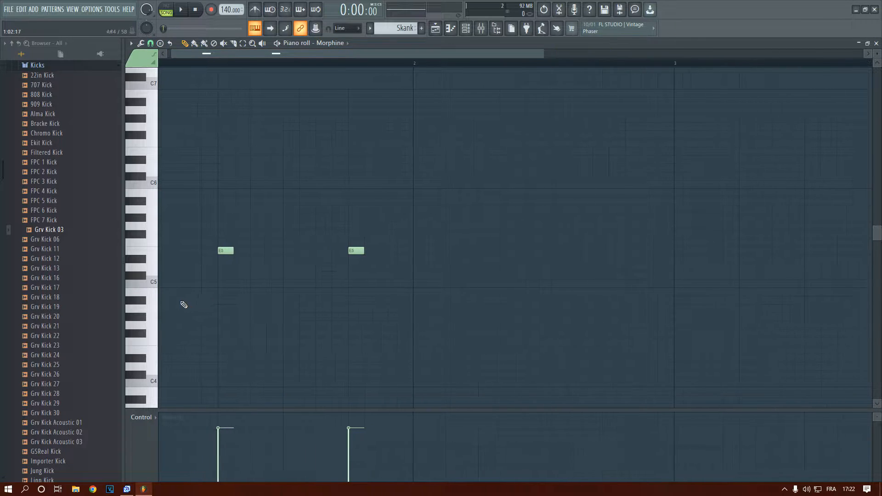
pyautogui.scroll(-1, 173, 238)
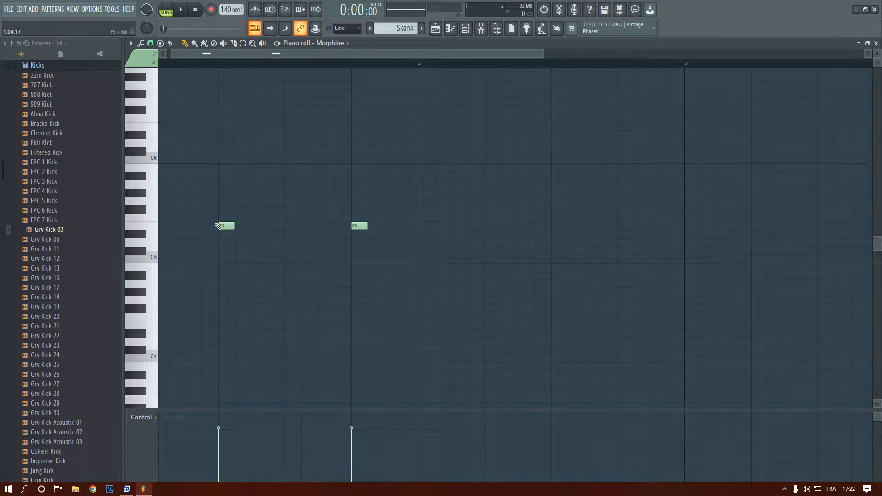
pyautogui.scroll(-1, 294, 204)
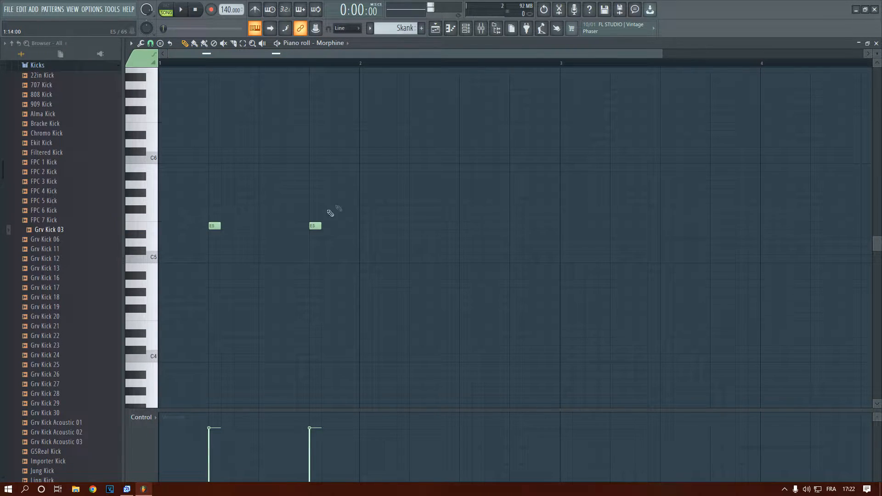
pyautogui.click(420, 226)
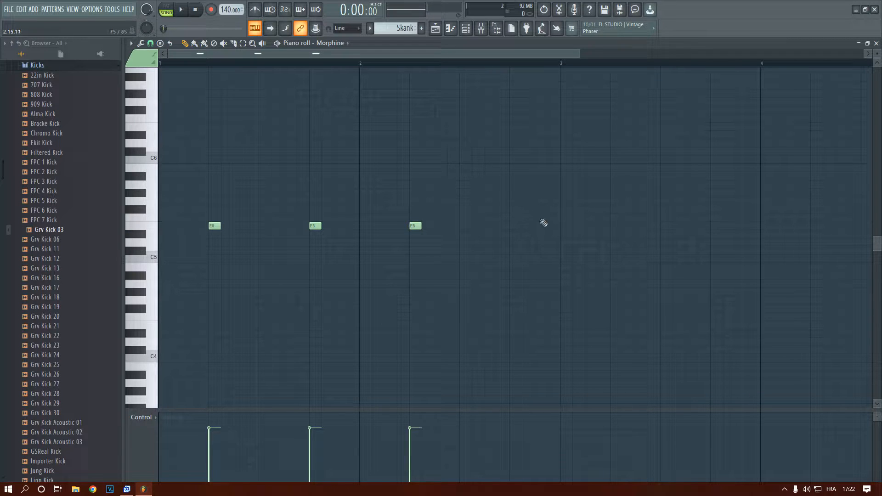
pyautogui.click(515, 218)
# Play back the four-note Skank pattern to hear the rhythm and stop playback
pyautogui.scroll(-3, 414, 230)
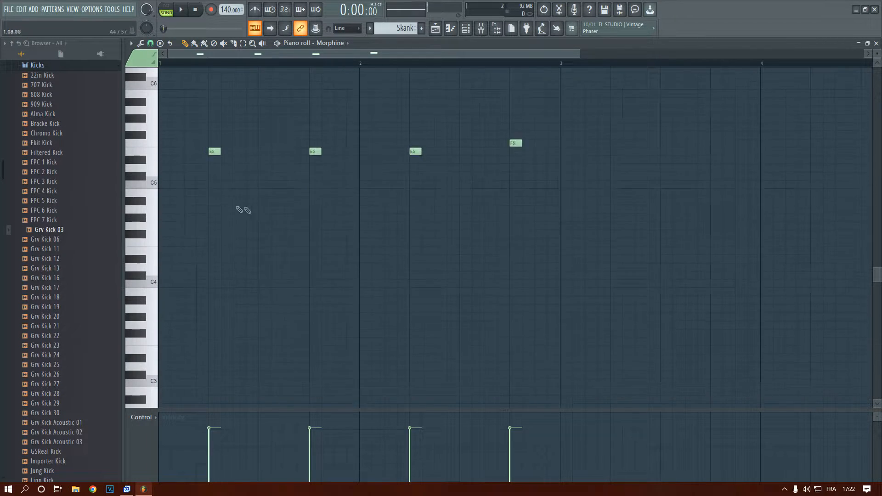
pyautogui.scroll(-2, 230, 207)
pyautogui.scroll(3, 183, 197)
pyautogui.press('space')
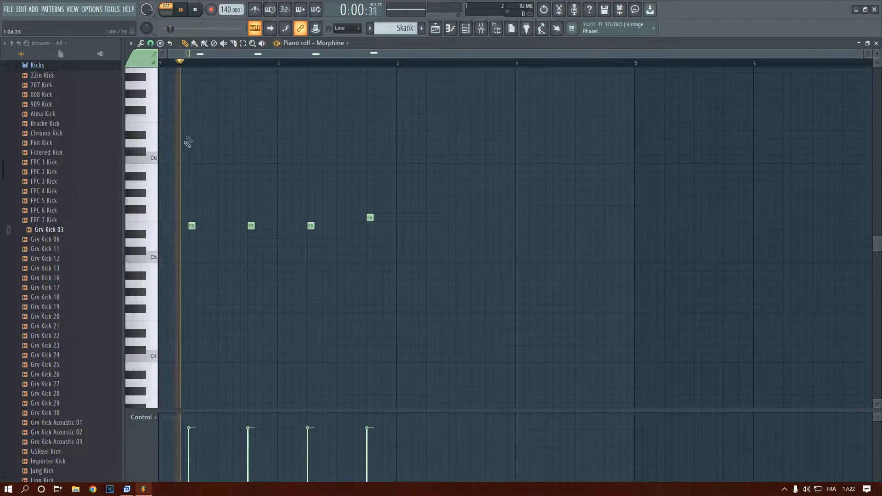
pyautogui.scroll(-2, 193, 145)
pyautogui.scroll(1, 196, 145)
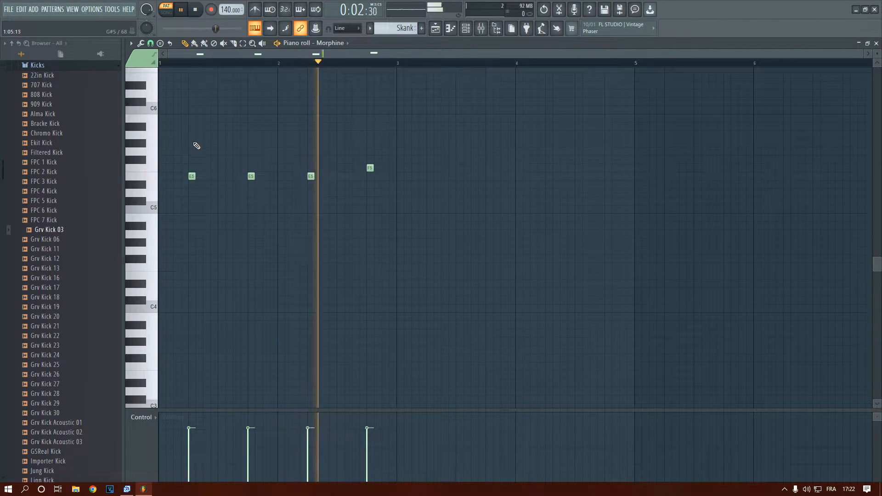
pyautogui.press('space')
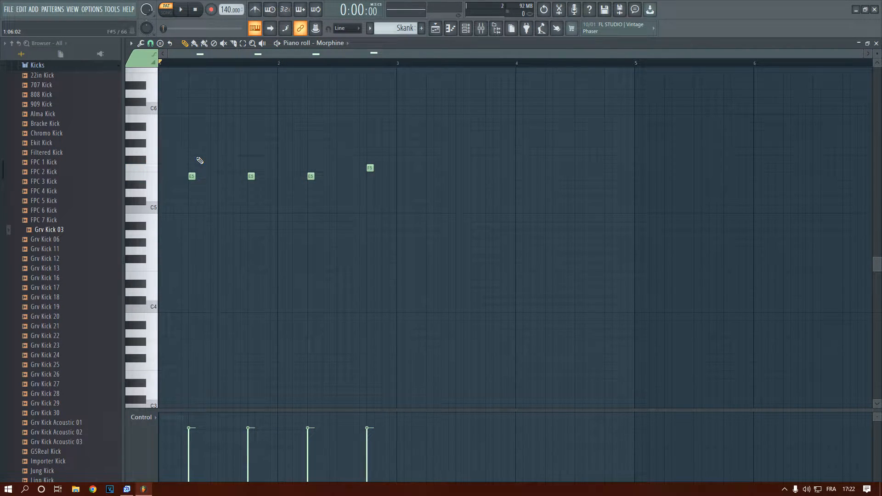
# Copy all four notes up five semitones to A5 and A#5, and listen to the pattern
pyautogui.hotkey('ctrl', 'a')
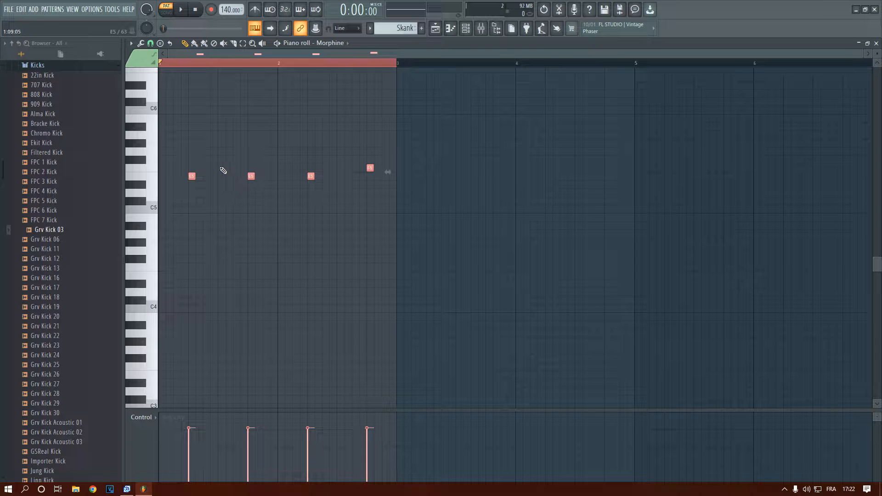
pyautogui.moveTo(251, 176); pyautogui.dragTo(251, 131)
pyautogui.press('space')
pyautogui.press('space')
pyautogui.press('space')
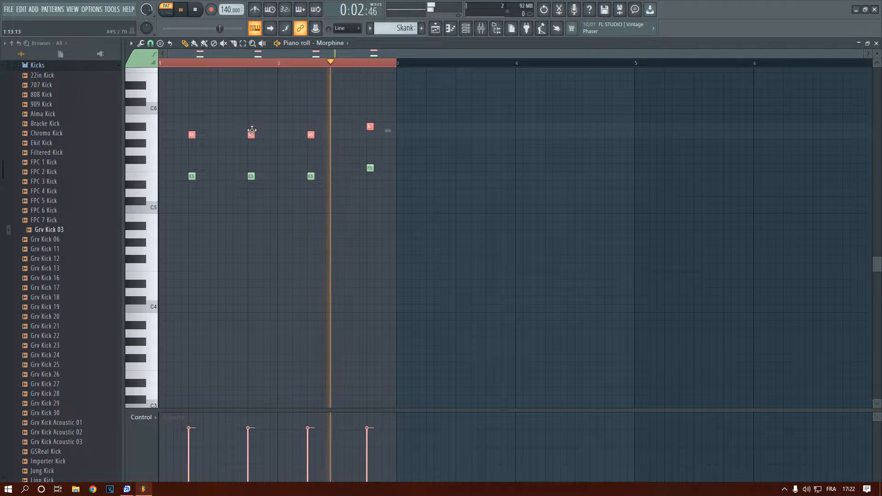
pyautogui.press('space')
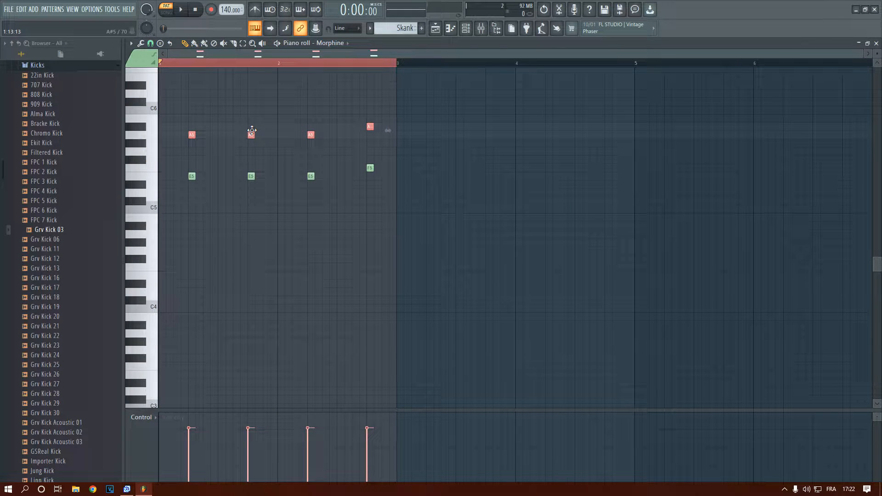
# Lower the selected copied notes by one octave to A4 and A#4, and play the pattern to check it
pyautogui.moveTo(252, 130); pyautogui.dragTo(249, 238)
pyautogui.press('space')
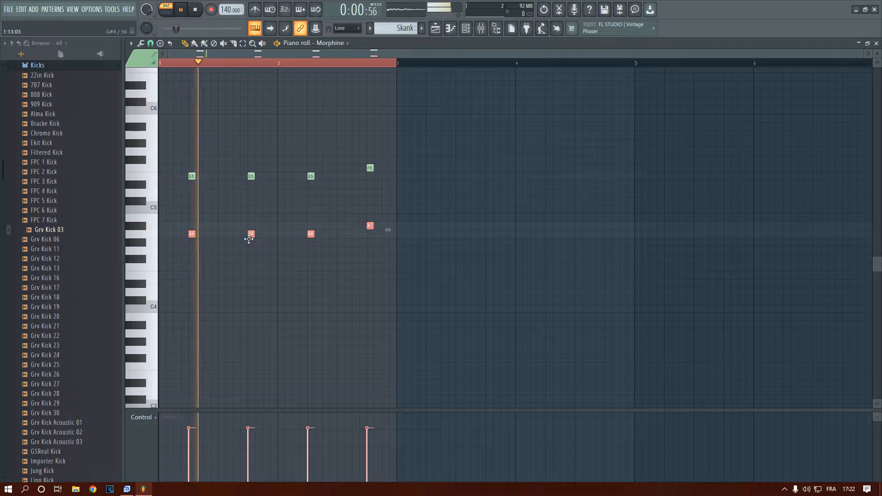
pyautogui.scroll(-2, 253, 229)
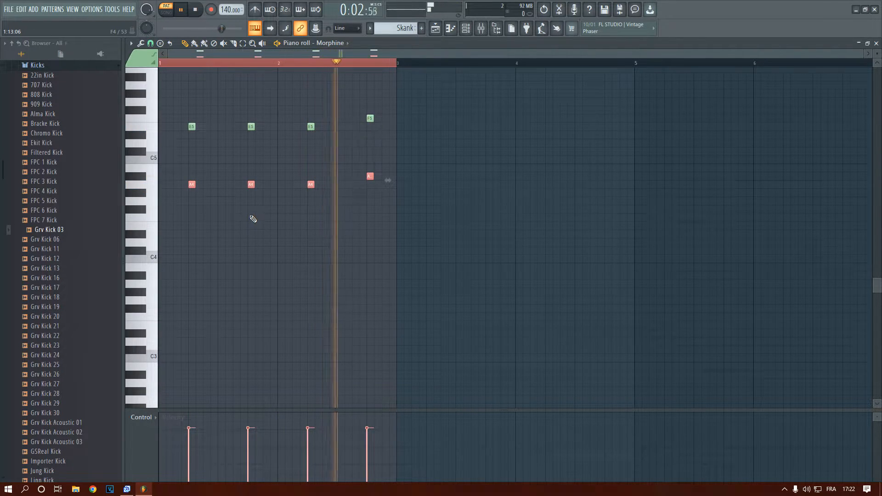
pyautogui.press('space')
# Duplicate the A4 and A#4 notes and align the copies beneath them at E4 and F4, then audition the chords
pyautogui.hotkey('ctrl', 'b')
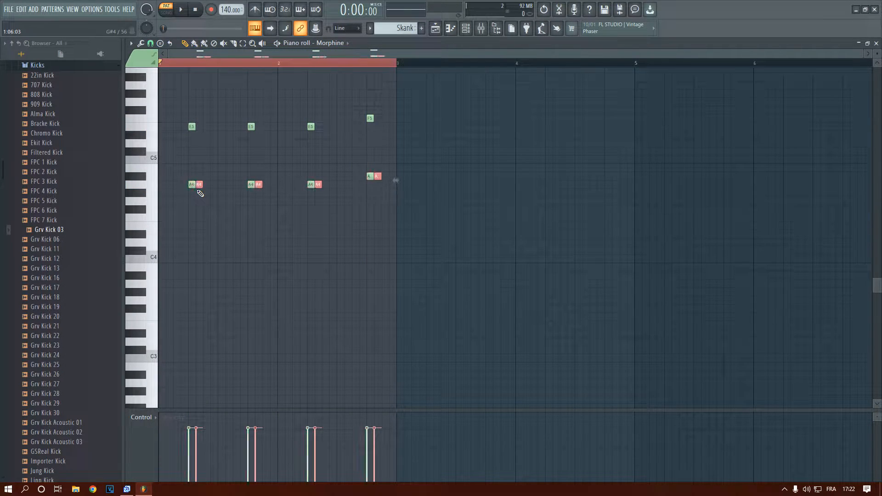
pyautogui.moveTo(200, 184); pyautogui.dragTo(192, 227)
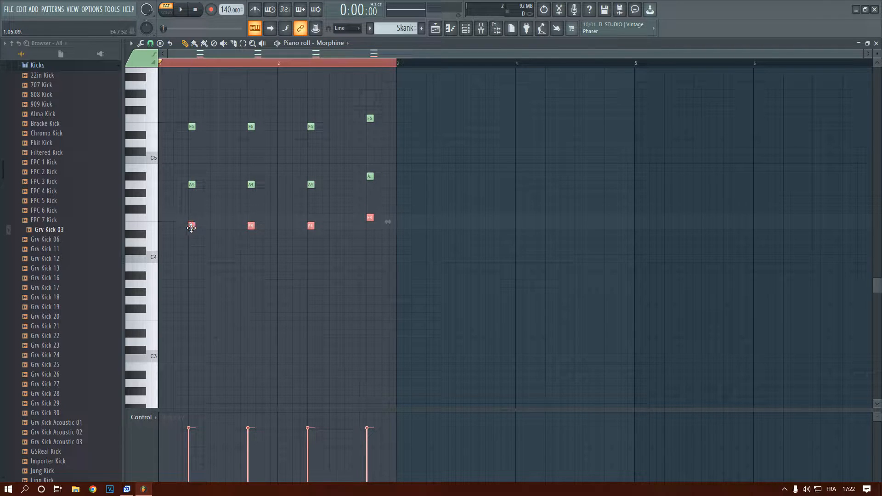
pyautogui.press('space')
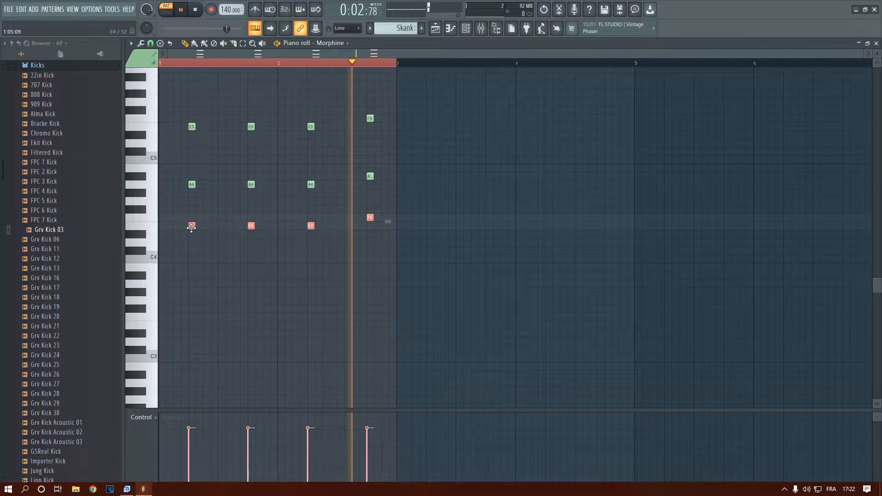
pyautogui.press('space')
# Close the piano roll and bring up the playlist
pyautogui.scroll(-2, 218, 158)
pyautogui.scroll(2, 219, 158)
pyautogui.scroll(1, 283, 81)
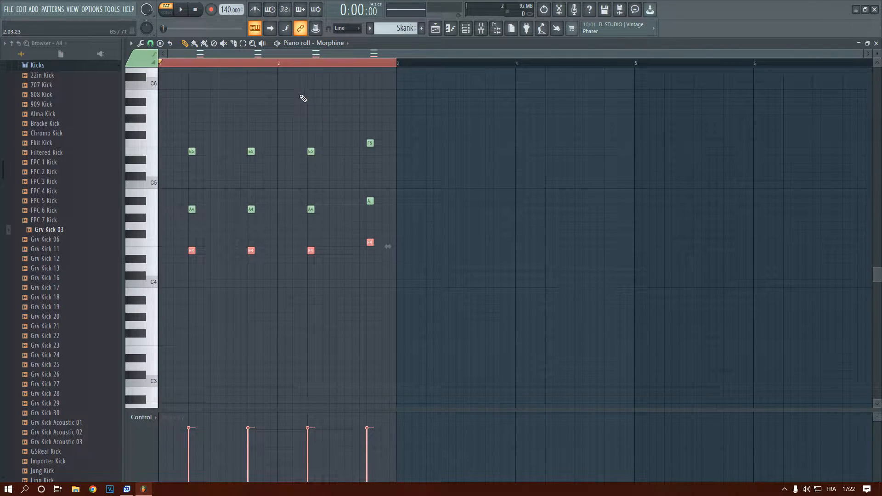
pyautogui.click(876, 43)
pyautogui.press('F6')
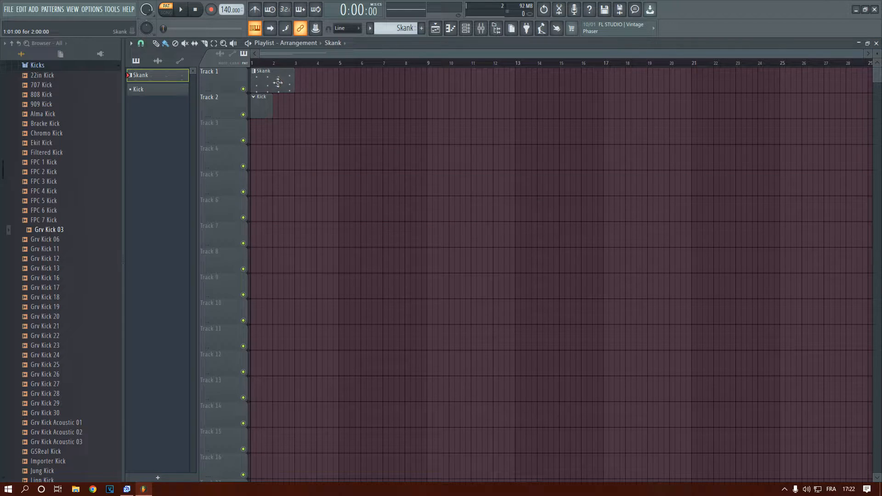
# Repeat the Skank clip along Track 1 so that six clips run back to back through bar 12
pyautogui.moveTo(283, 85); pyautogui.dragTo(573, 88)
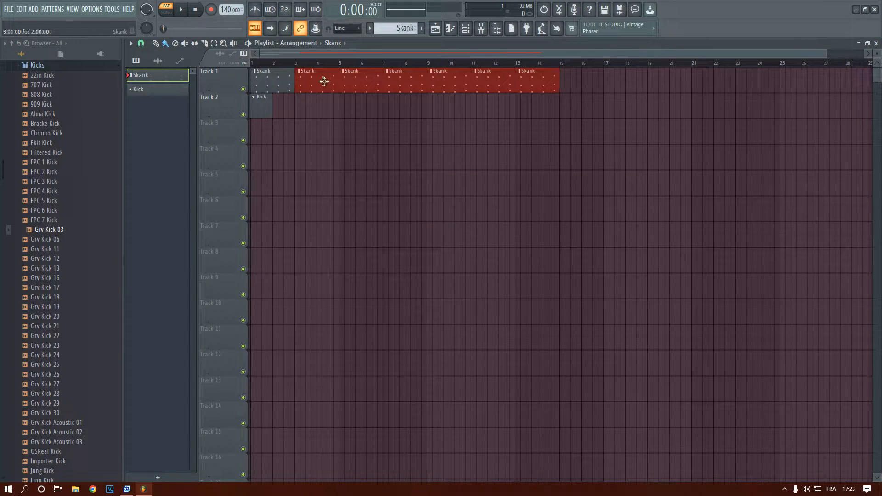
pyautogui.moveTo(304, 84); pyautogui.dragTo(538, 83)
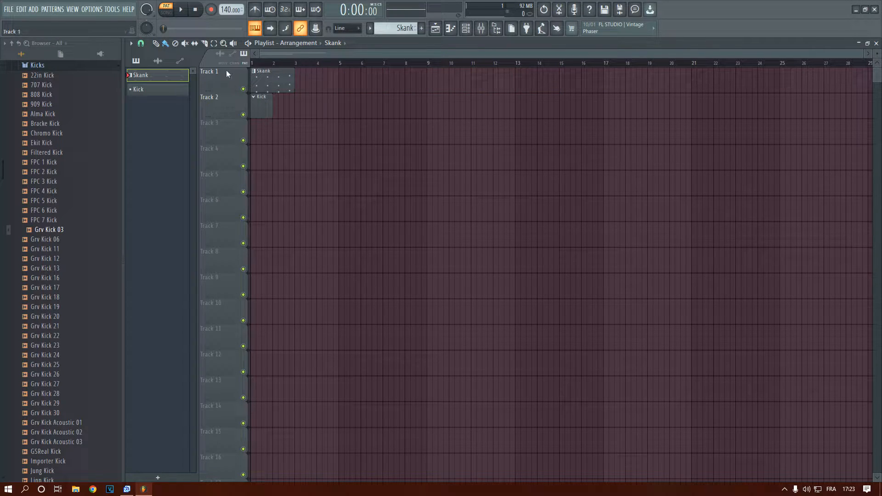
pyautogui.moveTo(428, 84); pyautogui.dragTo(290, 85)
pyautogui.hotkey('ctrl', 'b')
pyautogui.hotkey('ctrl', 'b')
pyautogui.hotkey('ctrl', 'b')
pyautogui.hotkey('ctrl', 'b')
pyautogui.hotkey('ctrl', 'b')
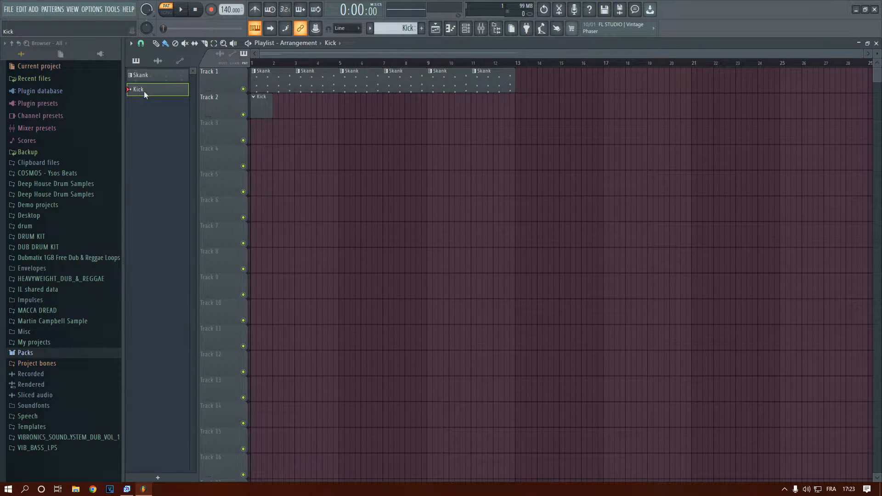
# Delete the existing Kick pattern from the project
pyautogui.rightClick(144, 93)
pyautogui.click(158, 208)
pyautogui.press('Return')
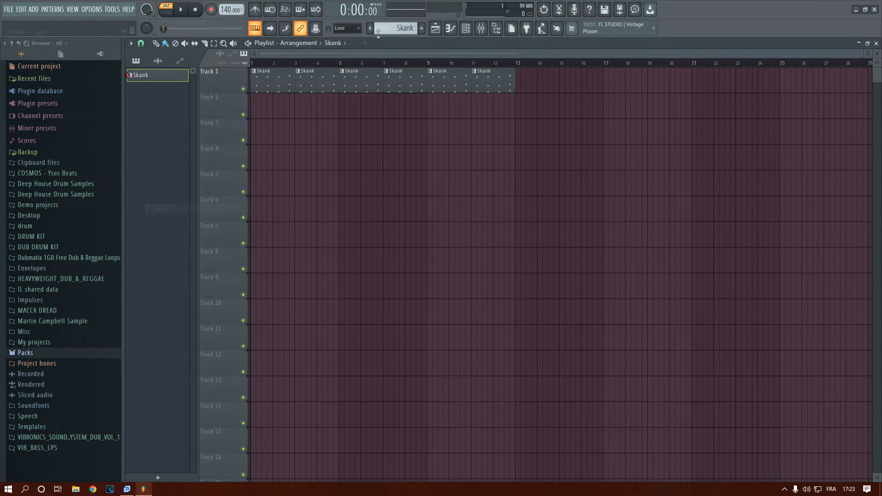
# Create a new pattern named Kick and place its clip at bar 1 of Track 2
pyautogui.click(422, 30)
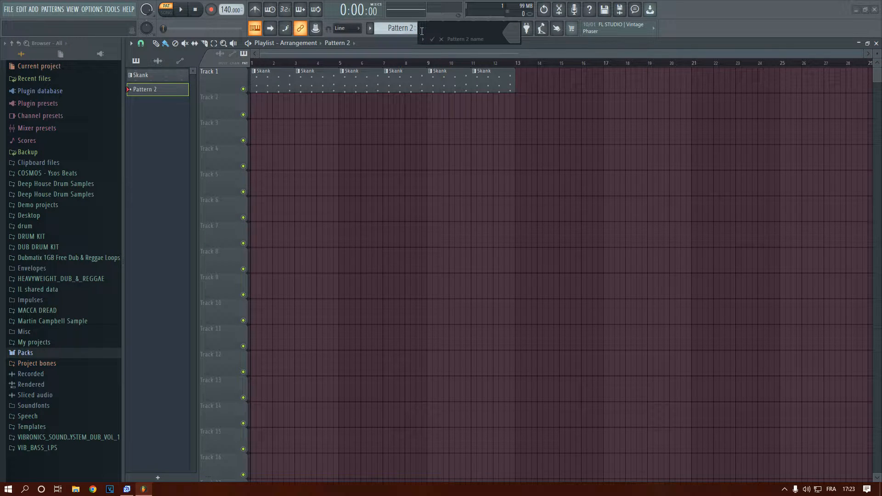
pyautogui.press('Return')
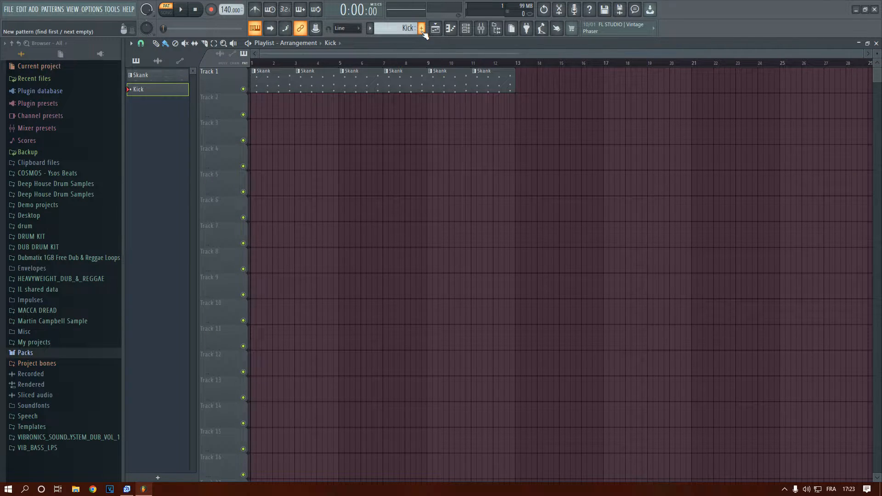
pyautogui.click(256, 112)
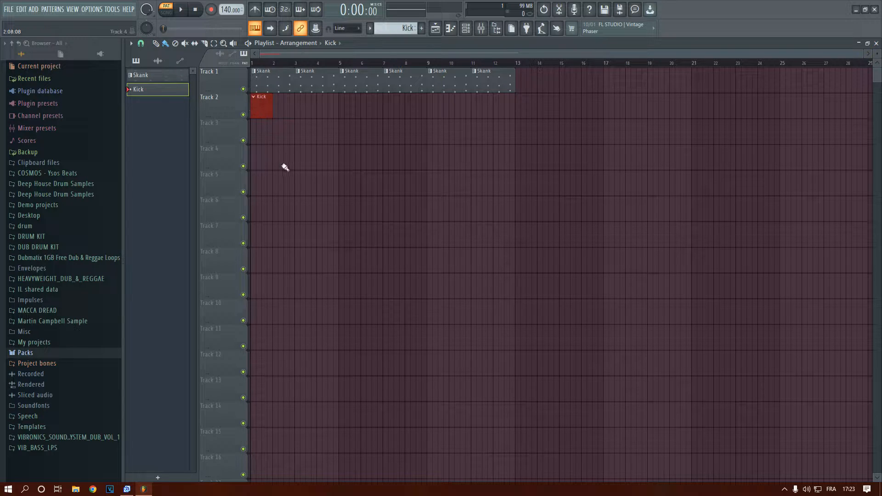
# Expand the Kicks folder under Packs > Drums in the sample browser
pyautogui.scroll(-2, 268, 150)
pyautogui.scroll(2, 269, 150)
pyautogui.click(25, 352)
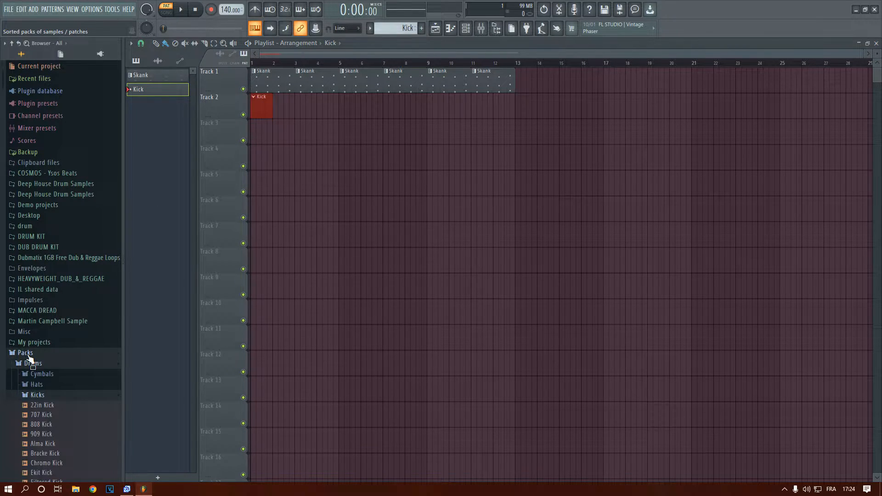
pyautogui.click(60, 280)
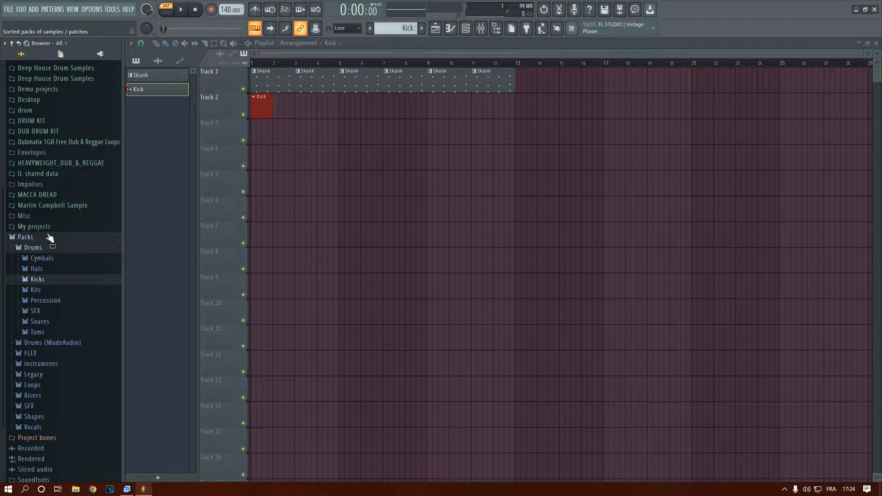
pyautogui.click(27, 249)
pyautogui.click(29, 287)
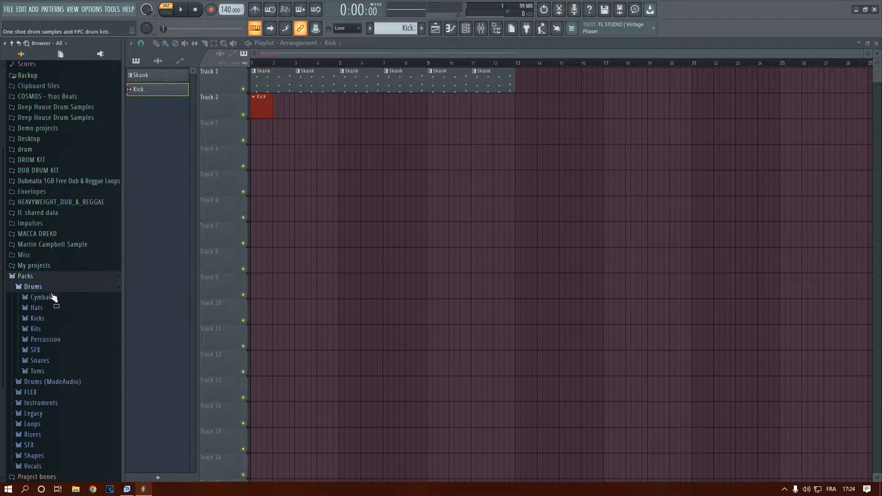
pyautogui.click(45, 322)
pyautogui.scroll(-6, 68, 335)
pyautogui.scroll(3, 63, 379)
pyautogui.scroll(5, 63, 373)
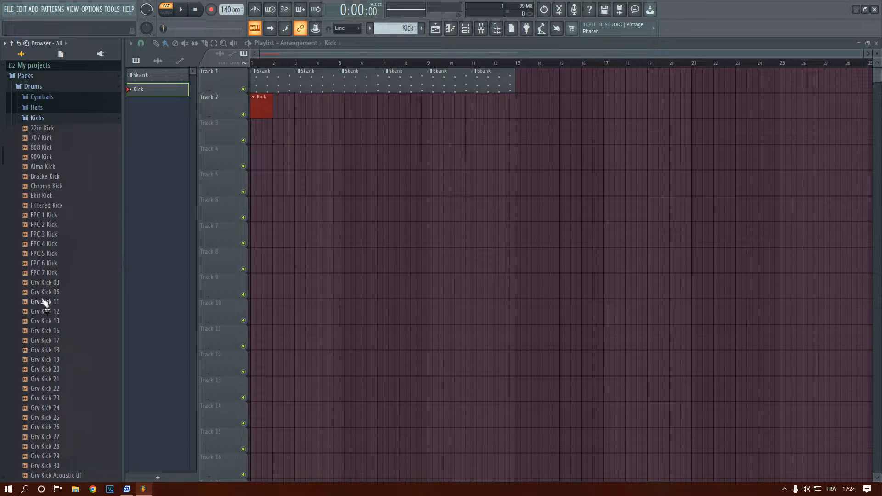
# Audition the Grv Kick 03 sample and add it as a new channel in the channel rack
pyautogui.click(45, 283)
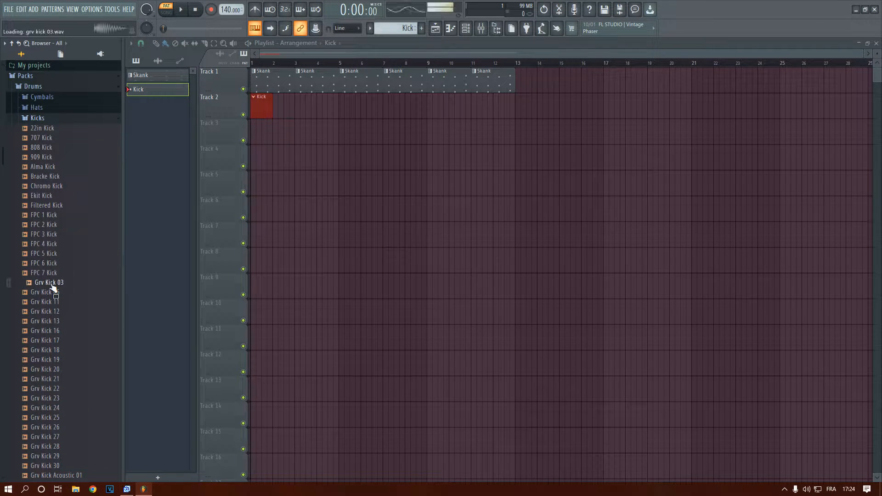
pyautogui.click(466, 28)
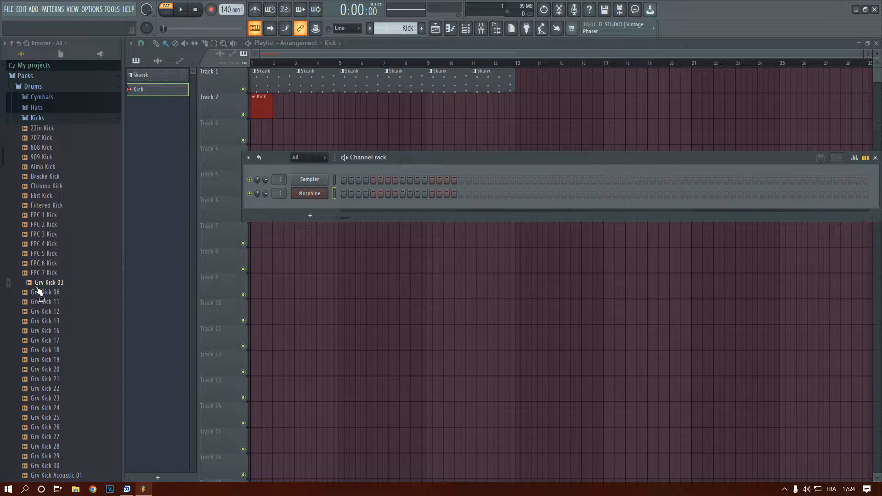
pyautogui.moveTo(38, 289)
pyautogui.mouseDown()
pyautogui.moveTo(202, 103)
pyautogui.moveTo(43, 296)
pyautogui.mouseUp()
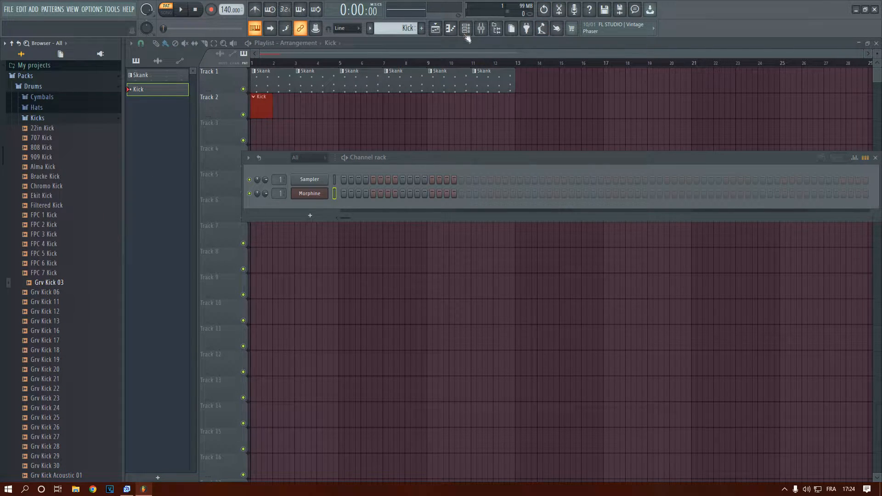
pyautogui.click(466, 28)
pyautogui.click(466, 28)
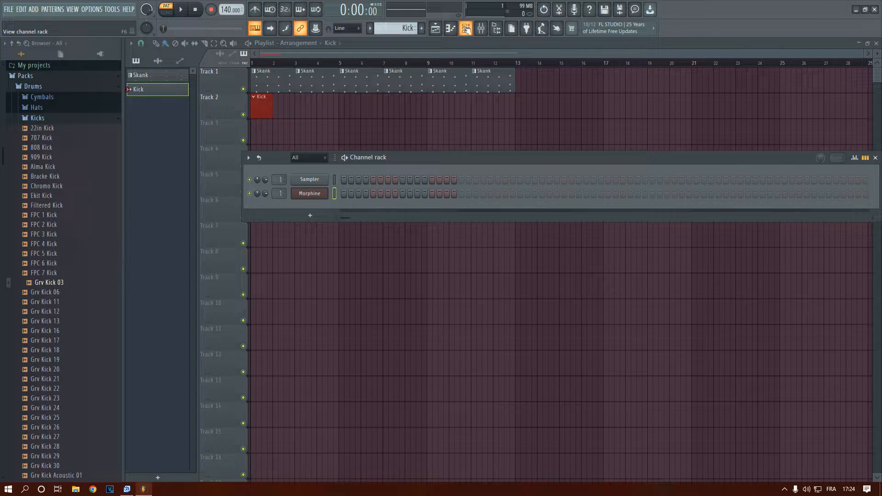
pyautogui.click(465, 29)
pyautogui.click(462, 32)
pyautogui.click(463, 31)
pyautogui.click(483, 31)
pyautogui.click(483, 32)
pyautogui.click(472, 30)
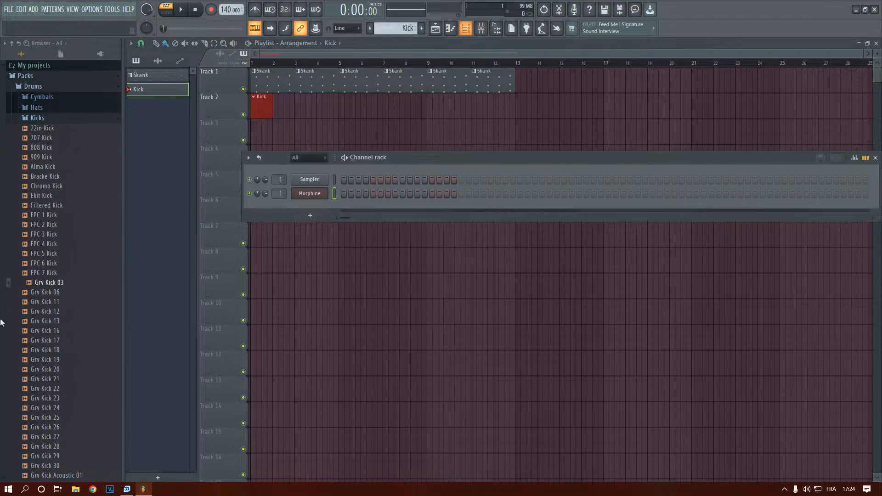
pyautogui.moveTo(44, 283); pyautogui.dragTo(310, 207)
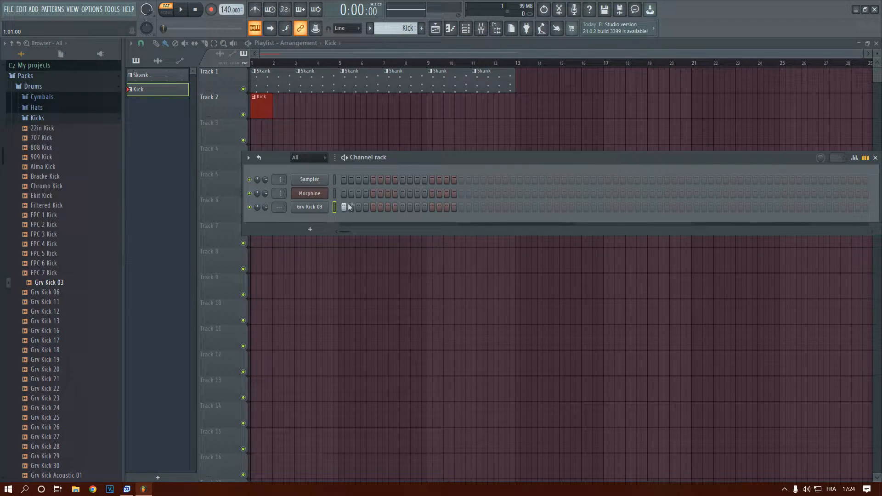
# Place Grv Kick 03 hits on steps 1, 5, 9 and 13 of the Kick pattern and switch playback to song mode
pyautogui.click(432, 207)
pyautogui.click(269, 66)
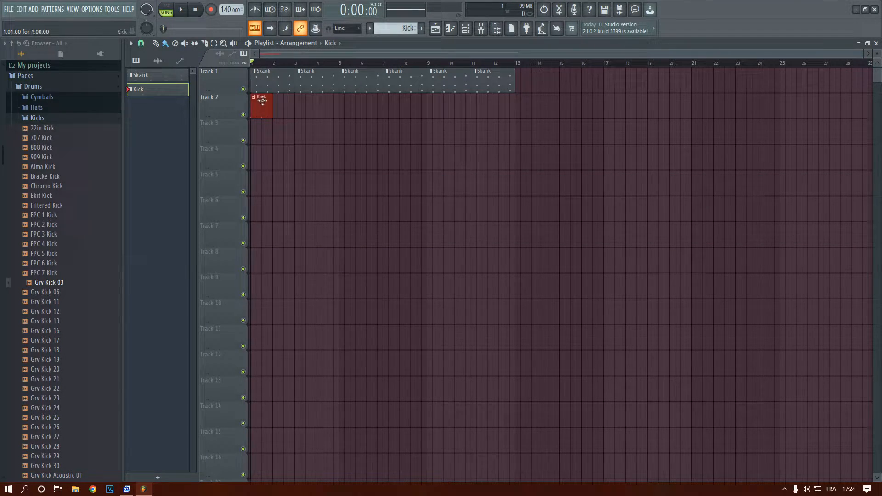
# Repeat the one-bar Kick clip along Track 2 through bar 12 and play the arrangement
pyautogui.click(277, 105)
pyautogui.press('space')
pyautogui.moveTo(301, 109); pyautogui.dragTo(498, 114)
pyautogui.press('space')
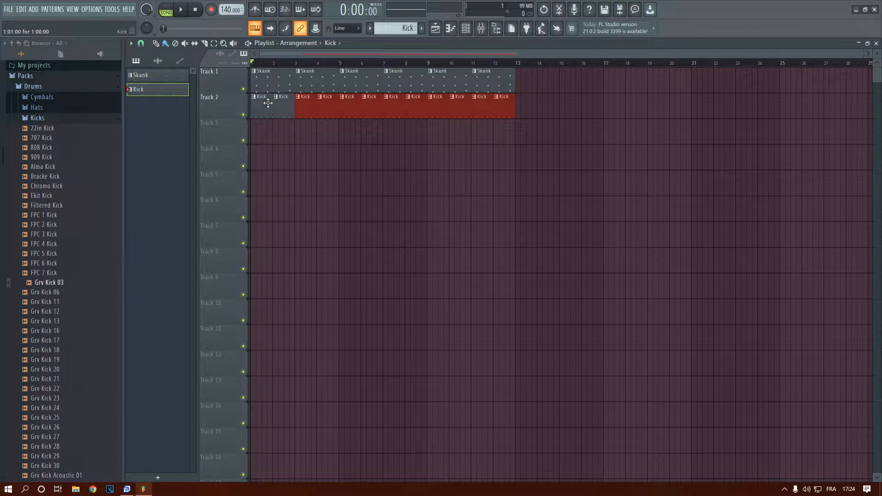
pyautogui.doubleClick(275, 89)
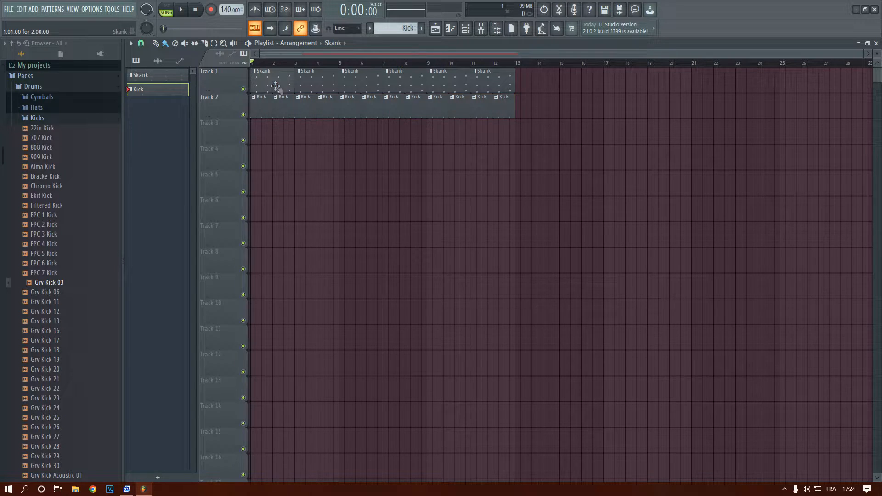
pyautogui.scroll(-6, 257, 274)
pyautogui.scroll(4, 212, 276)
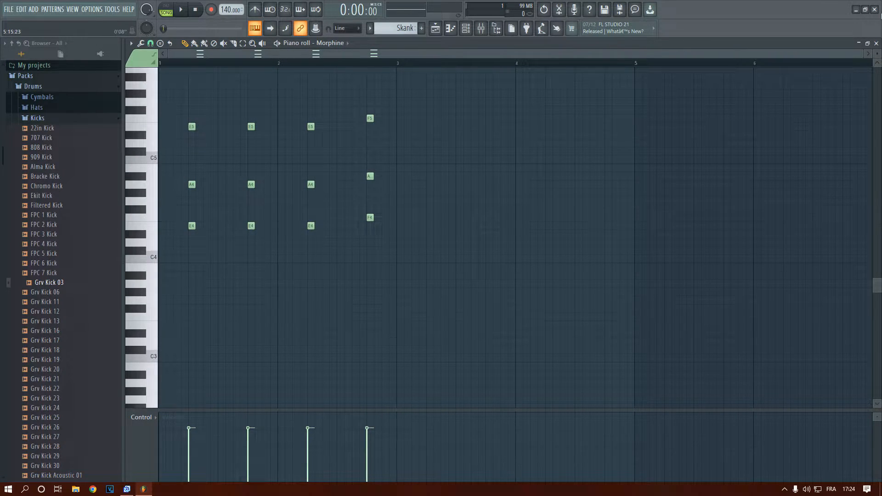
pyautogui.click(876, 43)
# Delete every Kick clip after the first one on Track 2
pyautogui.moveTo(277, 62); pyautogui.dragTo(245, 60)
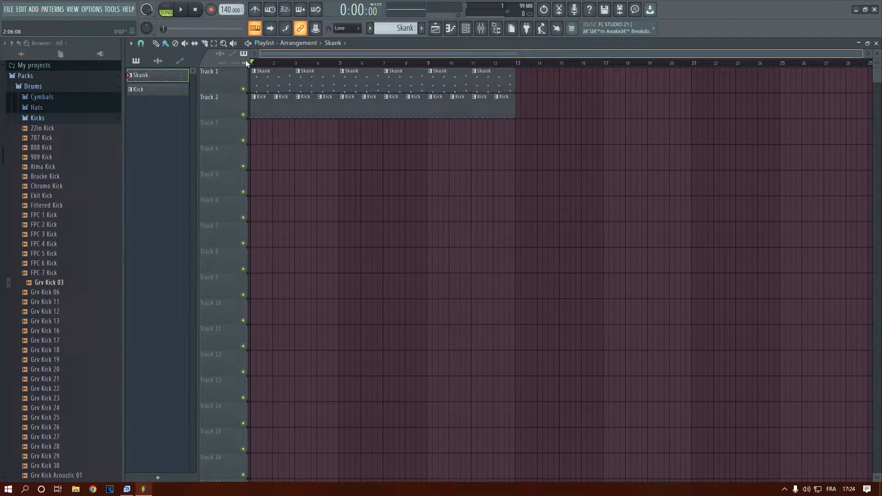
pyautogui.scroll(2, 256, 134)
pyautogui.moveTo(303, 109); pyautogui.dragTo(657, 114)
pyautogui.scroll(1, 258, 126)
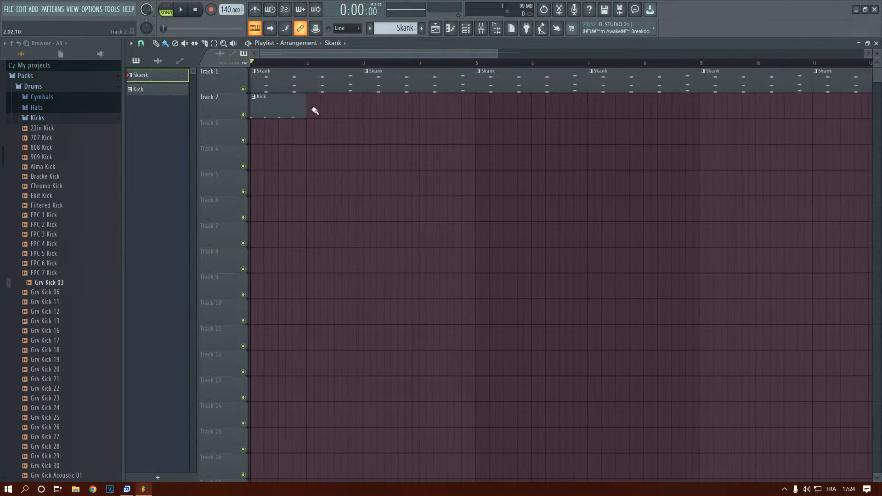
# Extend the Kick clip on Track 2 to two bars and add Grv Kick 03 hits on steps 17, 21, 25, 29 and 31
pyautogui.click(289, 107)
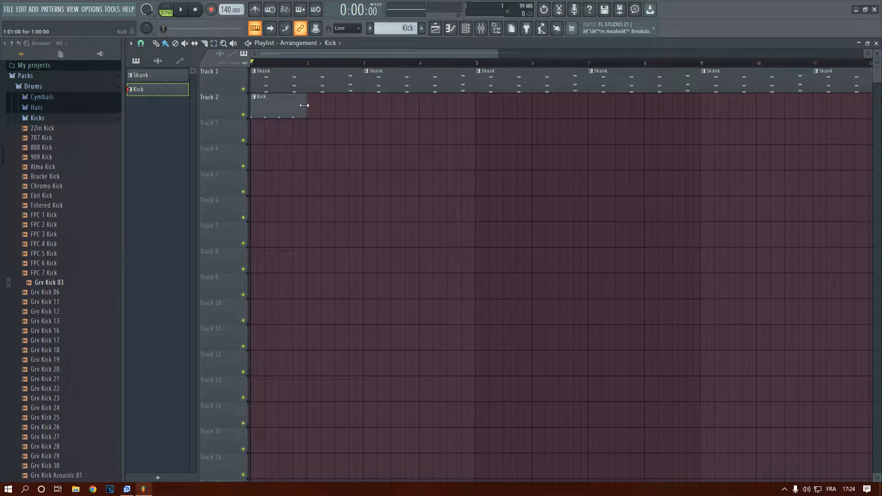
pyautogui.moveTo(318, 105); pyautogui.dragTo(363, 106)
pyautogui.click(466, 28)
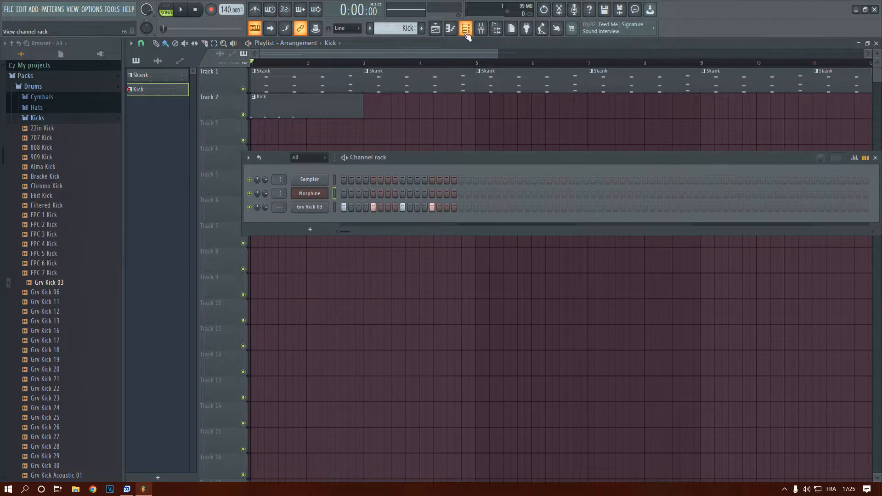
pyautogui.click(461, 207)
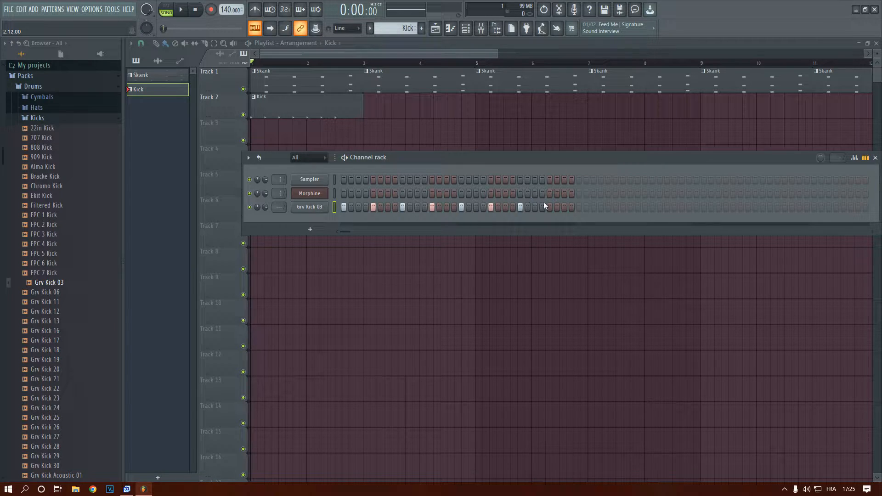
# Add a second Kick clip at bar 3 of Track 2 and play the arrangement briefly
pyautogui.click(366, 107)
pyautogui.press('space')
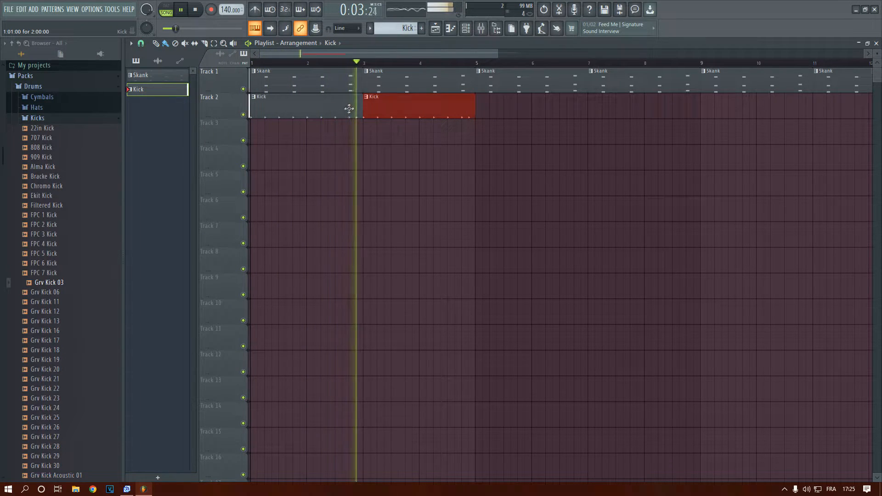
pyautogui.press('space')
# Clear all Grv Kick 03 hits and fill the channel automatically with a hit every 4 steps
pyautogui.click(466, 28)
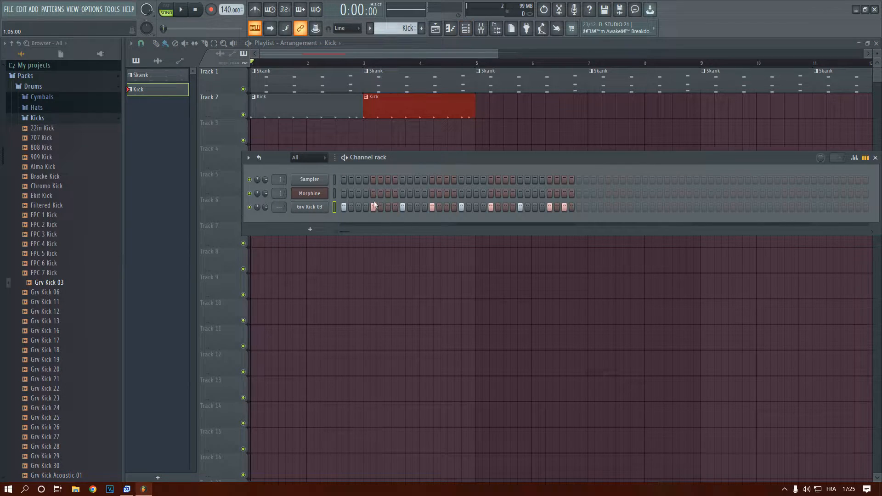
pyautogui.moveTo(580, 206); pyautogui.dragTo(343, 213)
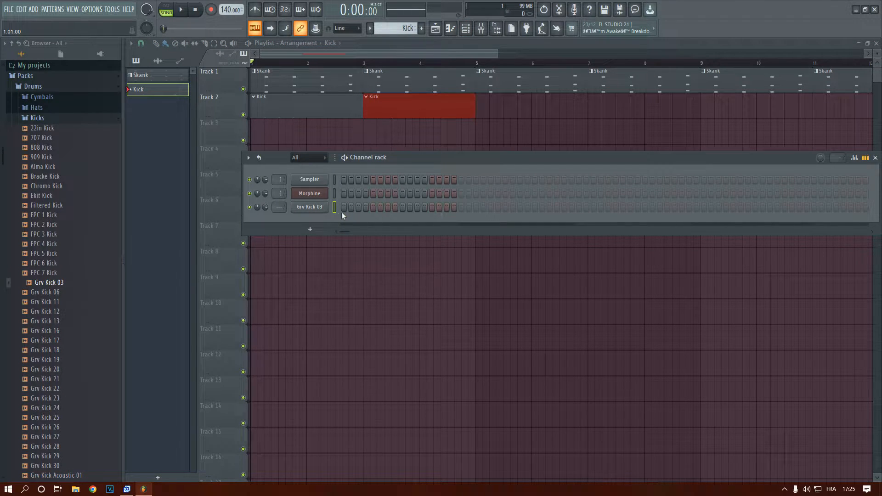
pyautogui.rightClick(298, 209)
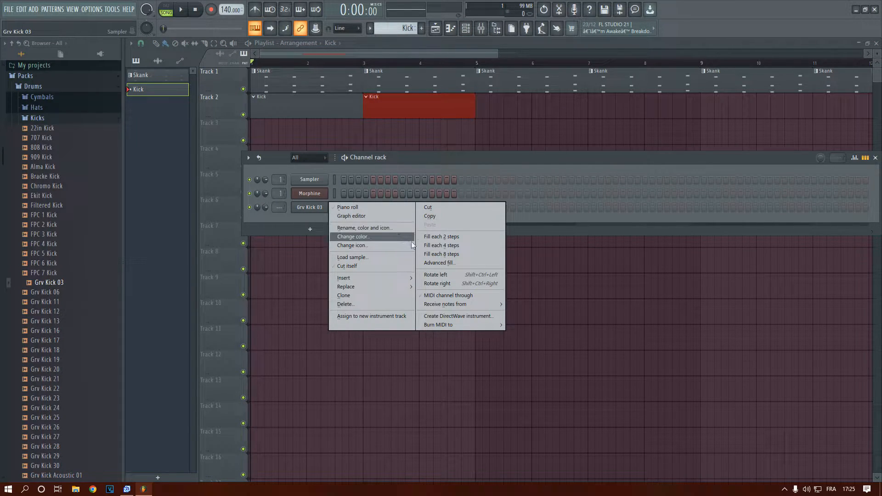
pyautogui.click(426, 248)
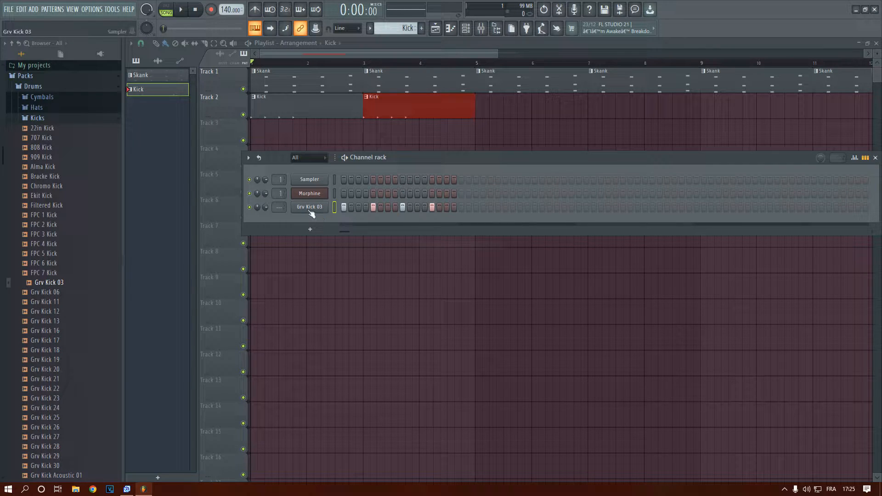
# Try filling the Grv Kick 03 channel every 8, every 2 and every 4 steps, and clear all its hits
pyautogui.rightClick(301, 208)
pyautogui.click(441, 254)
pyautogui.rightClick(309, 208)
pyautogui.click(441, 236)
pyautogui.rightClick(313, 207)
pyautogui.click(428, 242)
pyautogui.moveTo(432, 210)
pyautogui.mouseDown()
pyautogui.moveTo(453, 212)
pyautogui.moveTo(342, 209)
pyautogui.mouseUp()
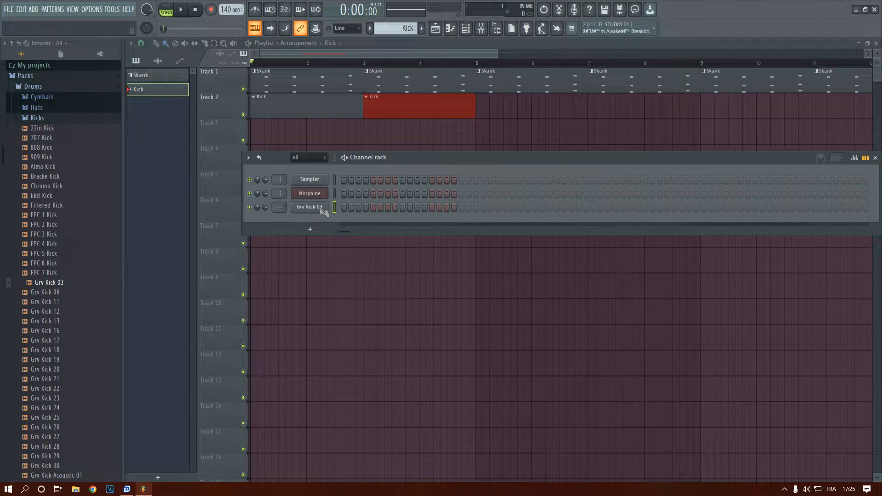
# Enter Grv Kick 03 hits on steps 1, 5, 9, 13, 17, 21, 25, 29 and 31, and add a Kick clip at bar 5
pyautogui.click(431, 209)
pyautogui.click(461, 209)
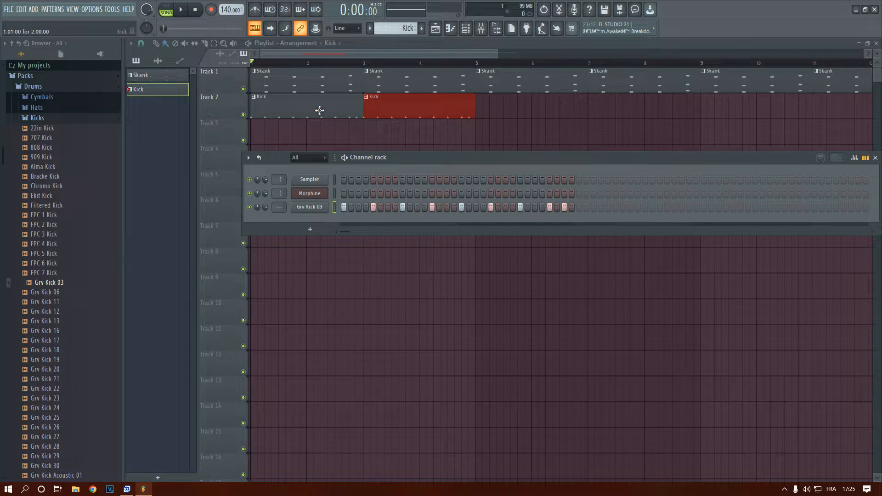
pyautogui.click(465, 113)
pyautogui.click(478, 108)
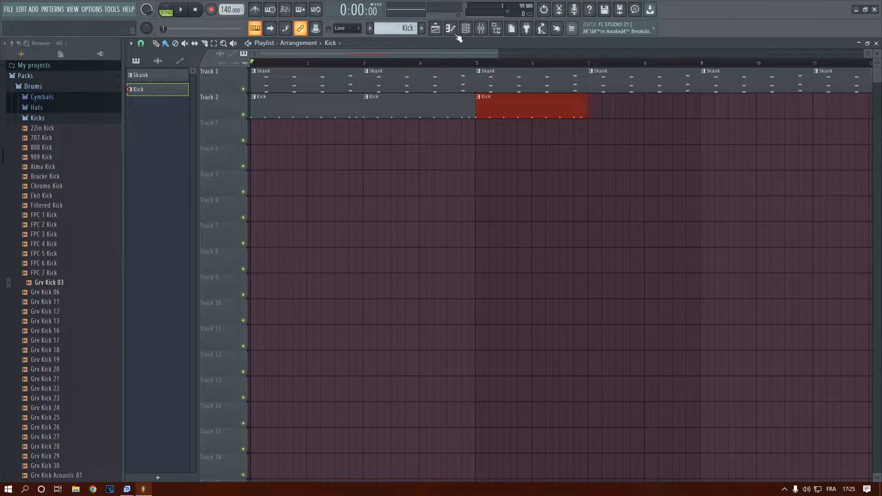
# Route the Grv Kick 03 channel to mixer track 2 and show the mixer maximized
pyautogui.click(465, 28)
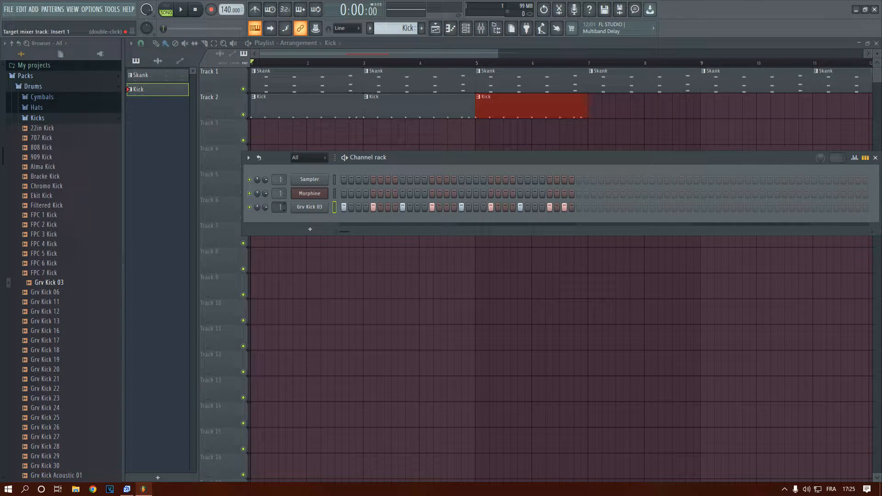
pyautogui.doubleClick(281, 207)
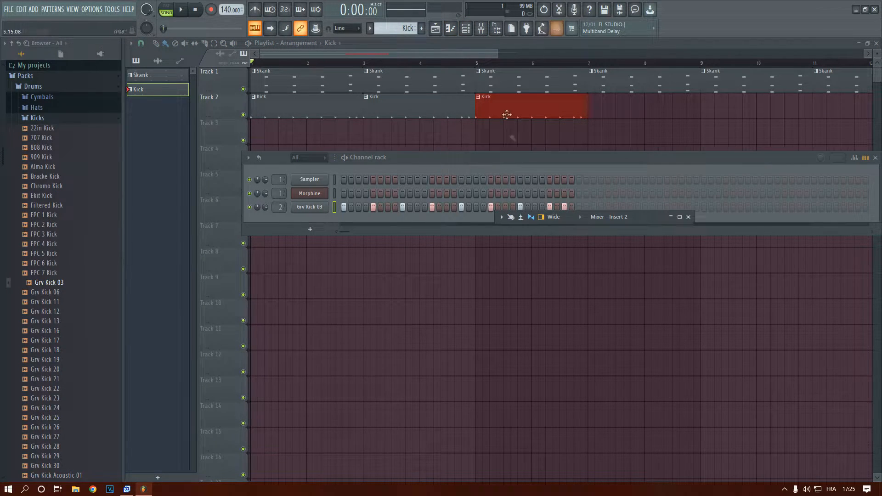
pyautogui.click(680, 217)
# Play the arrangement while soloing mixer tracks Insert 1 and Insert 2 in turn
pyautogui.press('space')
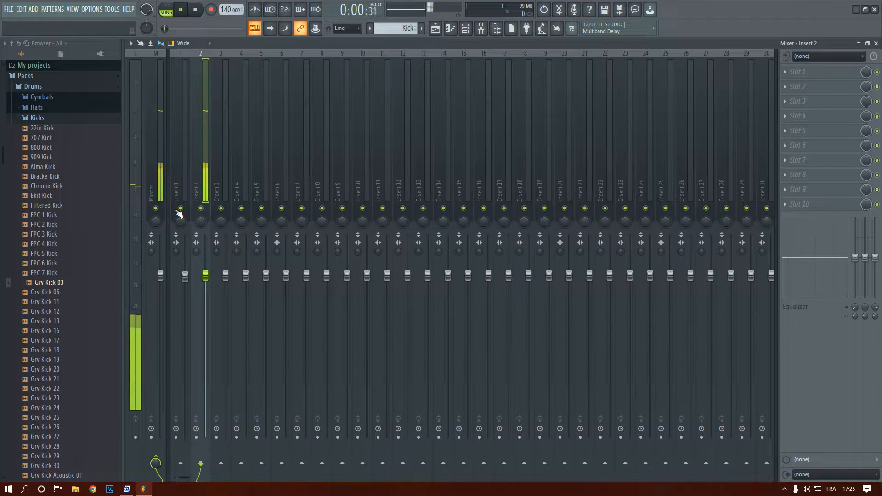
pyautogui.rightClick(181, 208)
pyautogui.press('space')
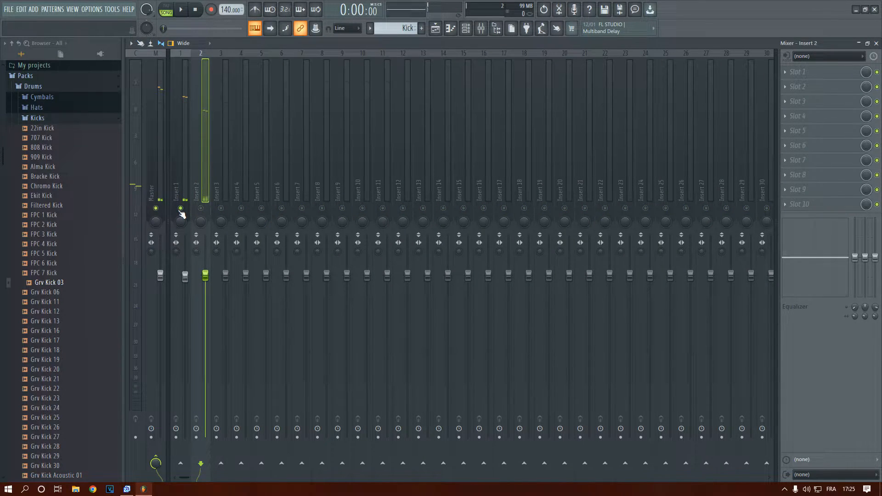
pyautogui.press('space')
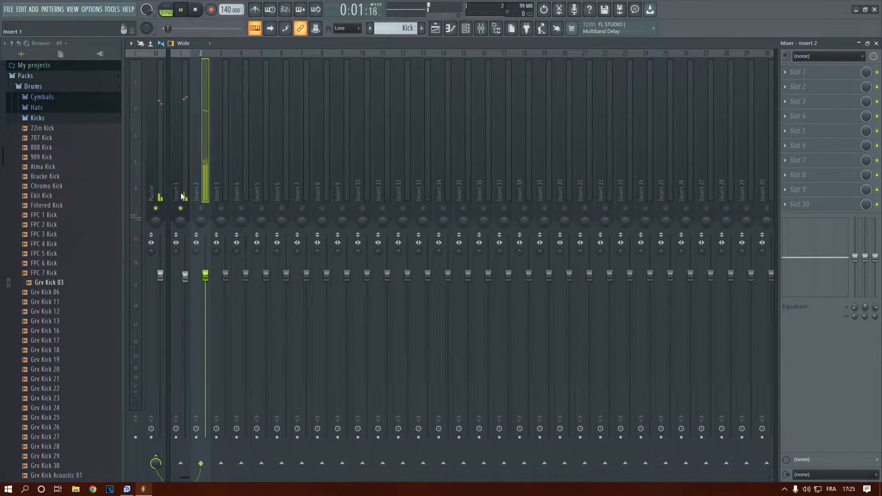
pyautogui.rightClick(200, 208)
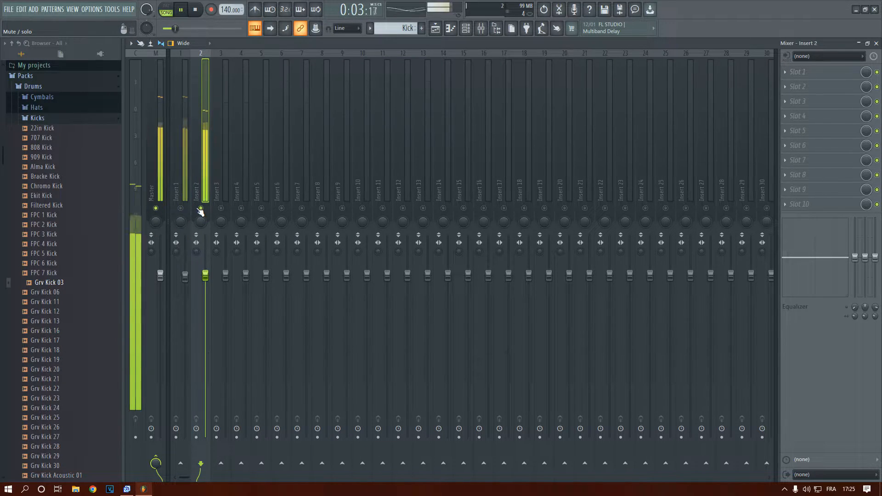
# Unsolo Insert 2, lower its volume to 95% (-1.2 dB) and close the mixer
pyautogui.rightClick(201, 208)
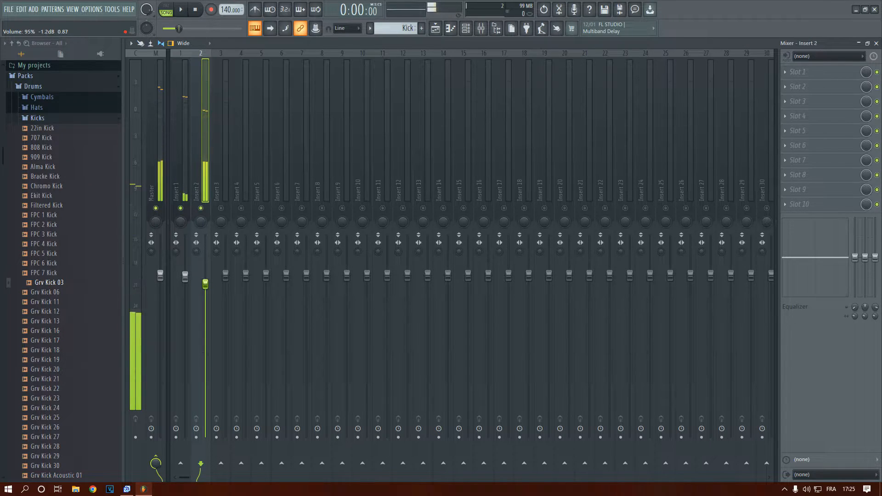
pyautogui.press('space')
pyautogui.click(876, 43)
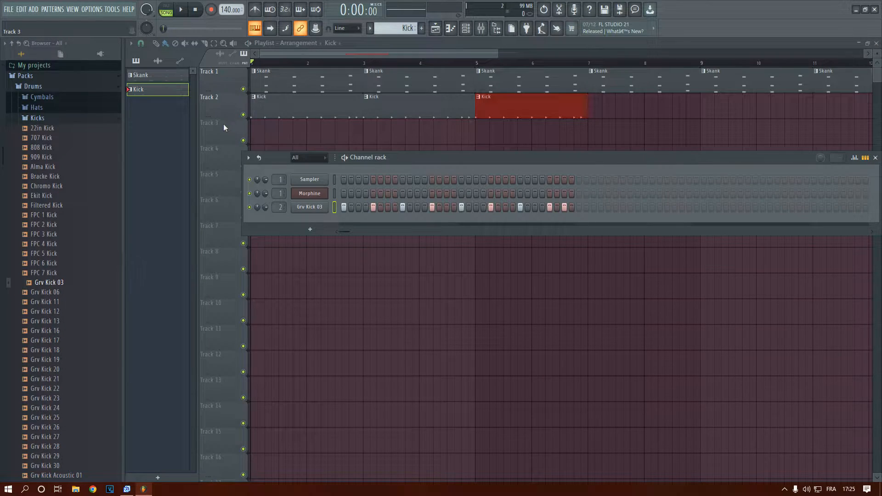
# Repeat the two-bar Kick clip on Track 2 so that six clips run back to back through bar 12
pyautogui.click(452, 115)
pyautogui.scroll(-2, 261, 135)
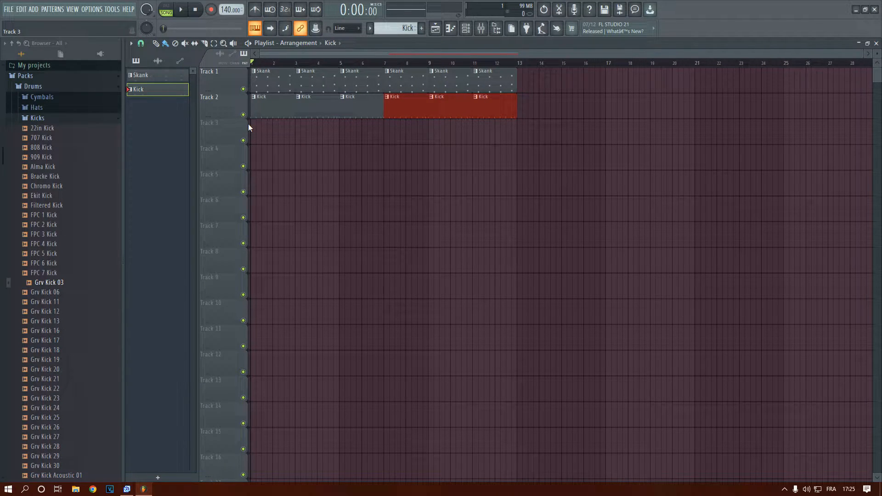
# Save the project as TUTORIEL.flp
pyautogui.hotkey('ctrl', 's')
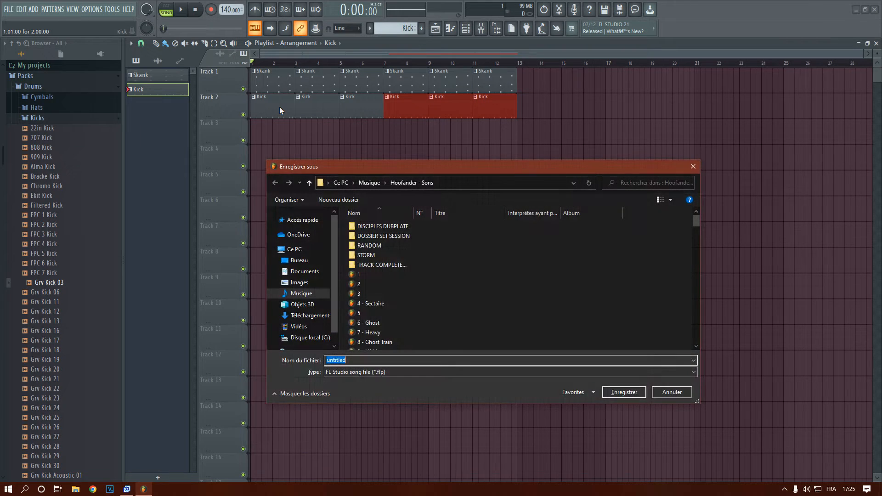
pyautogui.click(693, 166)
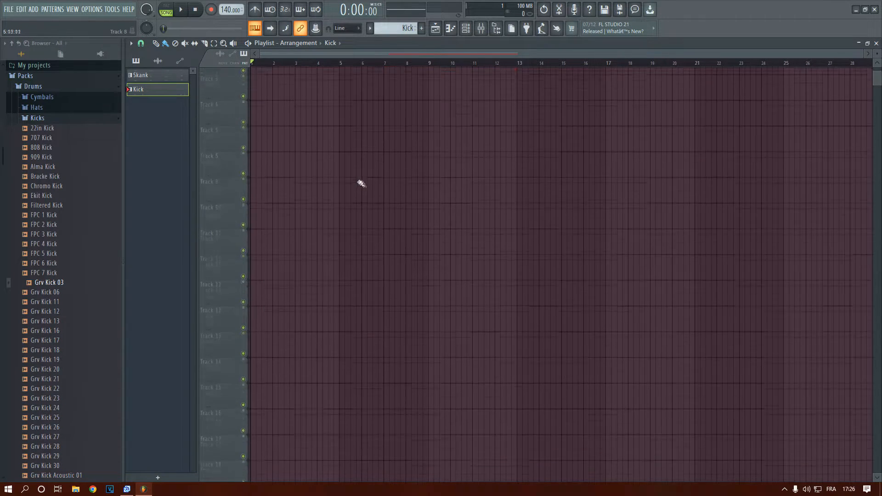
# Create a new pattern named Basse and place its clip at the start of Track 3
pyautogui.click(421, 28)
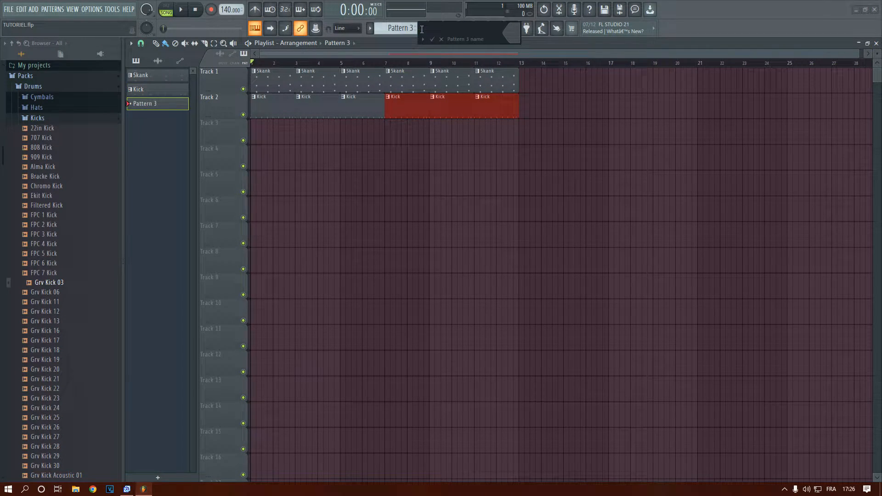
pyautogui.write('Basse')
pyautogui.press('Return')
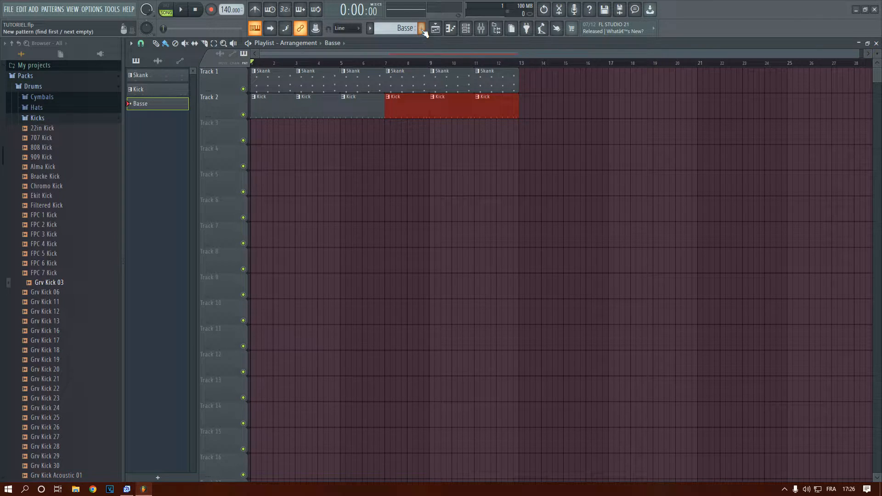
pyautogui.click(260, 135)
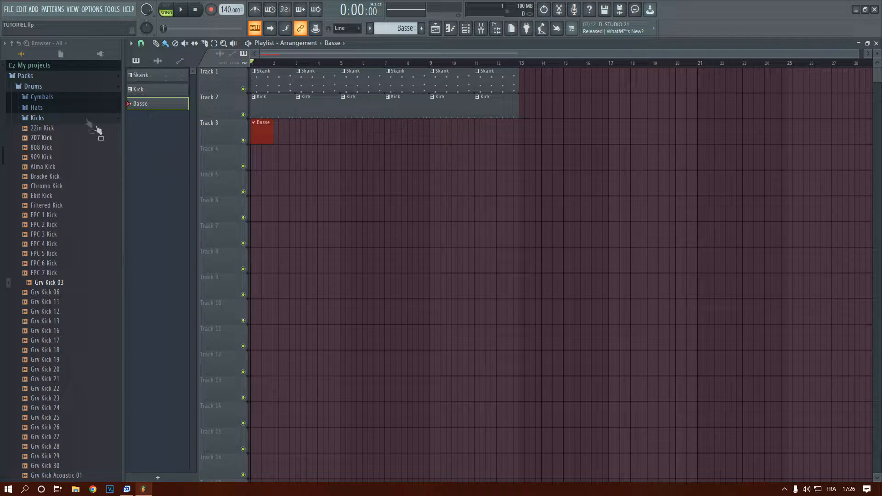
# Add a Harmless synth channel and move its window clear of the playlist's first clips
pyautogui.click(33, 9)
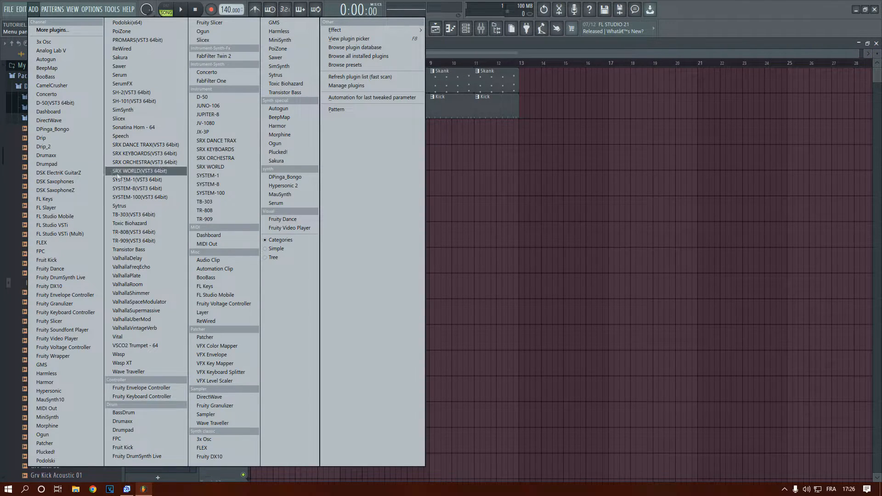
pyautogui.click(278, 32)
pyautogui.moveTo(310, 95); pyautogui.dragTo(471, 86)
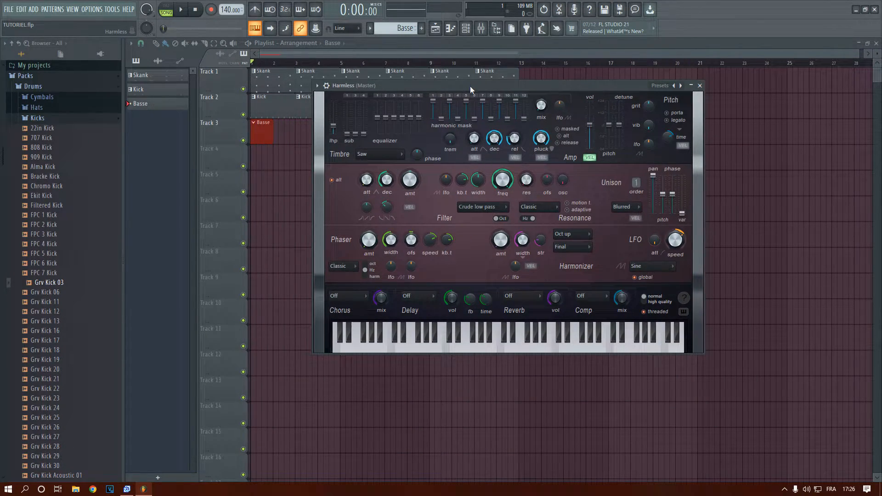
# Lower Harmless's filter frequency, raise its first sub harmonic, audition a few notes and close the synth
pyautogui.moveTo(501, 183); pyautogui.dragTo(502, 207)
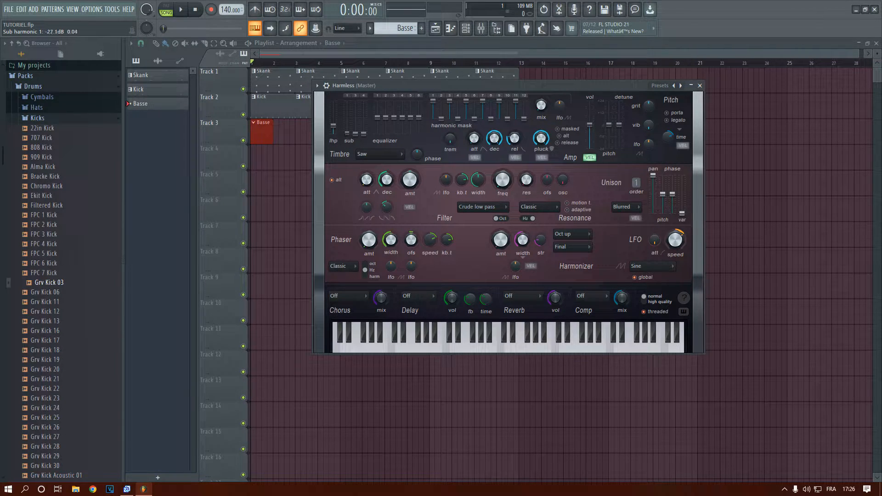
pyautogui.press('d')
pyautogui.press('w')
pyautogui.press('v')
pyautogui.press('c')
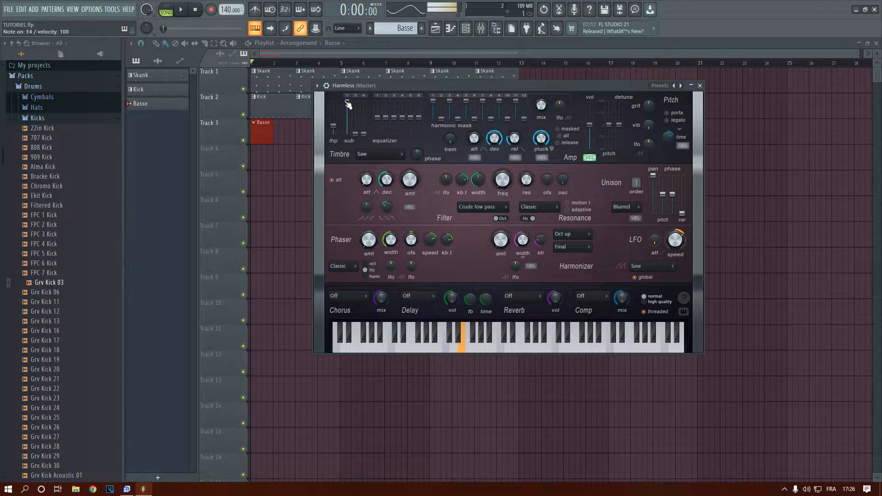
pyautogui.click(700, 85)
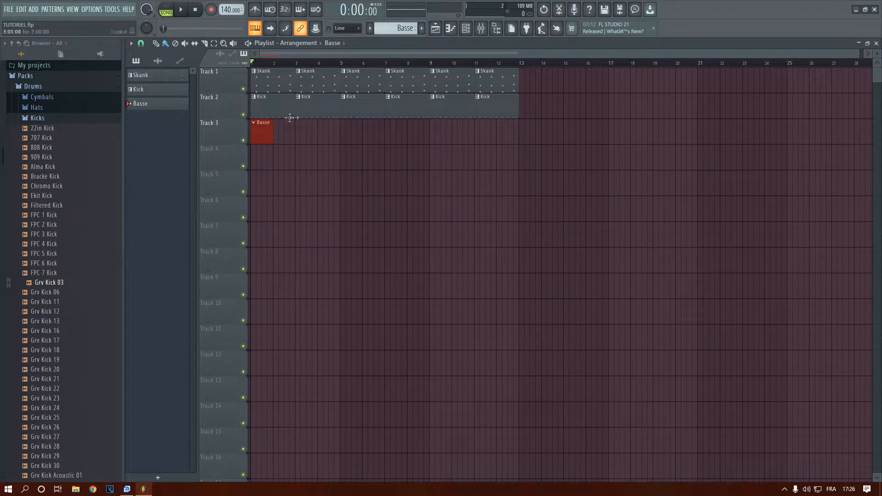
# Route the Harmless channel to mixer track Insert 3 and open its piano roll
pyautogui.click(466, 28)
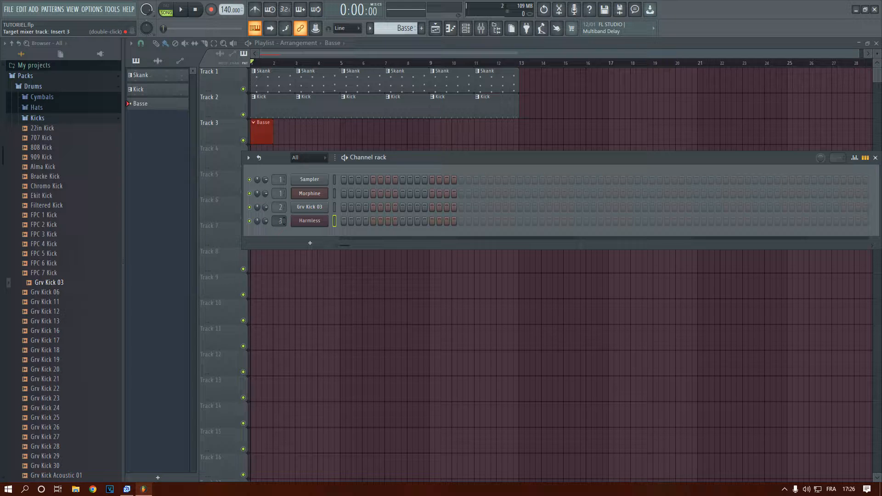
pyautogui.rightClick(310, 222)
pyautogui.click(396, 221)
pyautogui.scroll(-3, 248, 280)
pyautogui.scroll(-4, 262, 264)
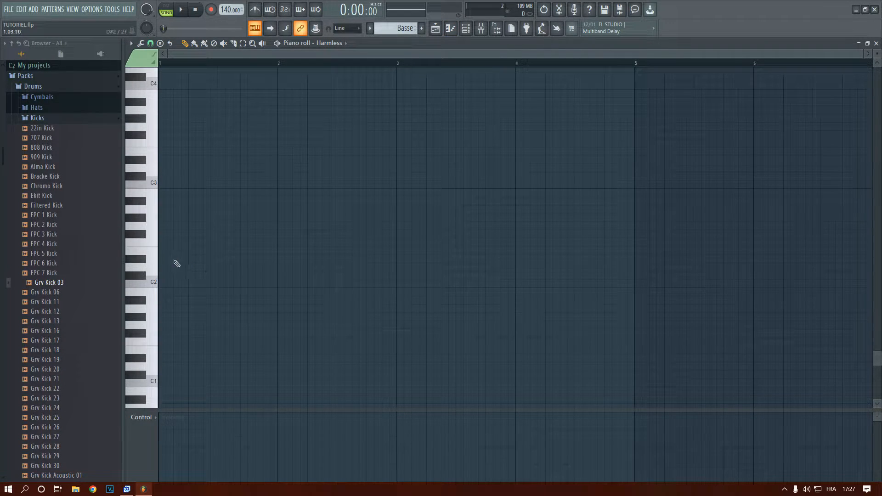
pyautogui.scroll(-2, 161, 244)
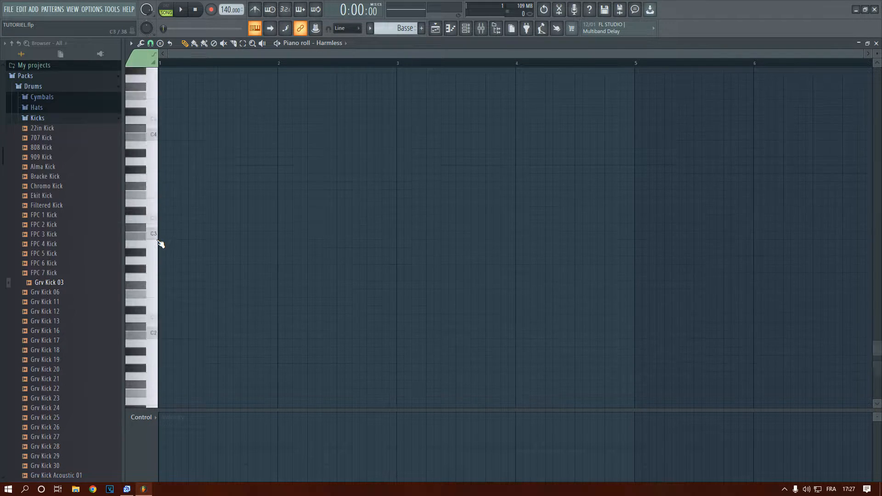
pyautogui.keyDown('ctrl'); pyautogui.scroll(1, 162, 244); pyautogui.keyUp('ctrl')
pyautogui.scroll(2, 166, 244)
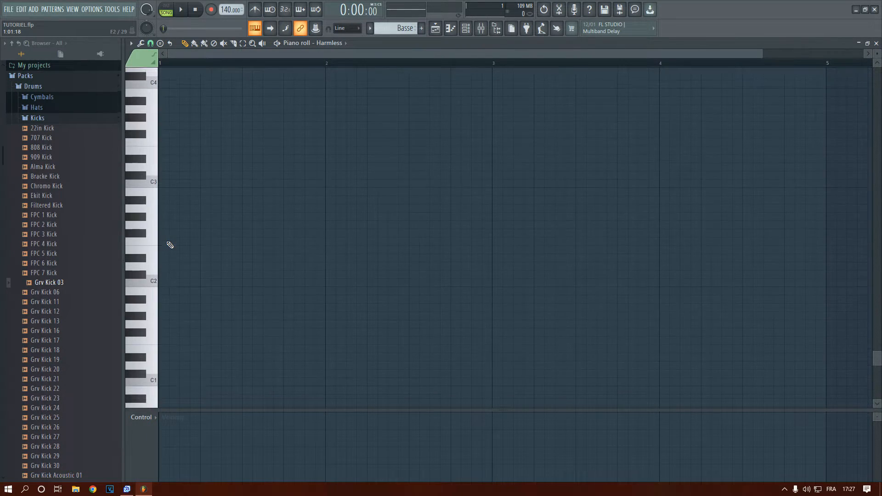
pyautogui.scroll(2, 170, 245)
pyautogui.keyDown('ctrl'); pyautogui.scroll(1, 170, 245); pyautogui.keyUp('ctrl')
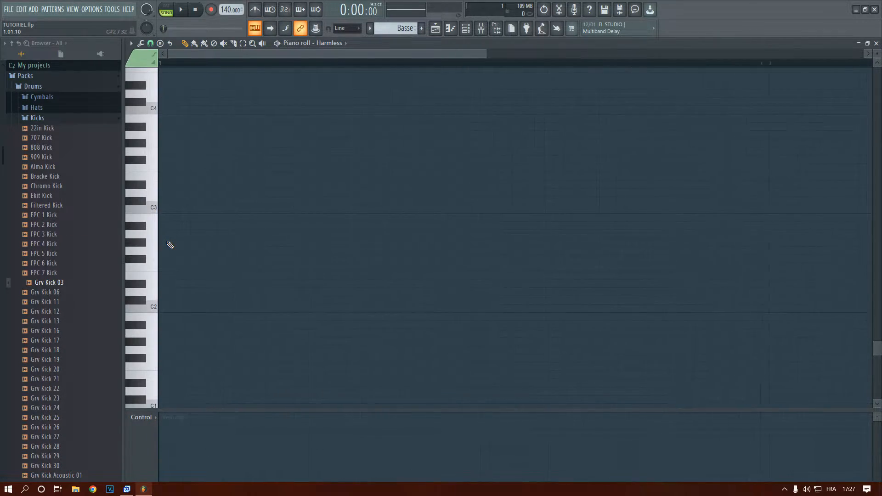
pyautogui.keyDown('ctrl'); pyautogui.scroll(-2, 168, 246); pyautogui.keyUp('ctrl')
pyautogui.scroll(1, 167, 221)
pyautogui.press('space')
pyautogui.press('space')
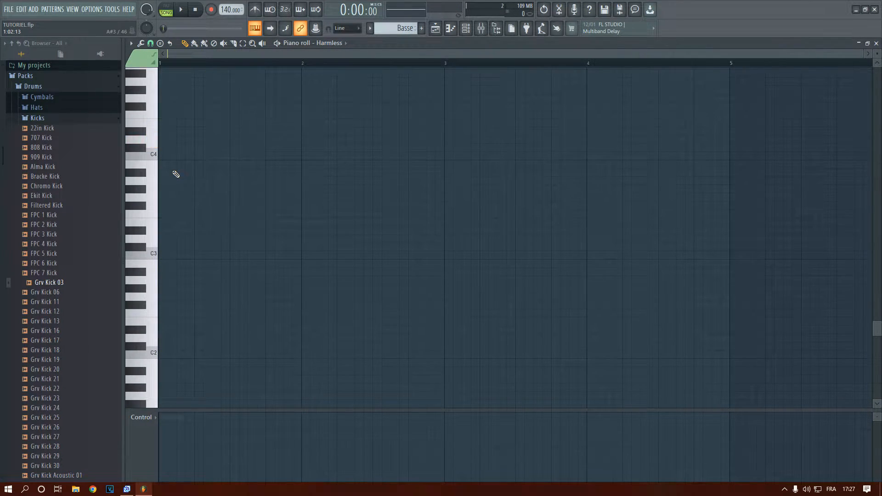
pyautogui.scroll(-1, 170, 177)
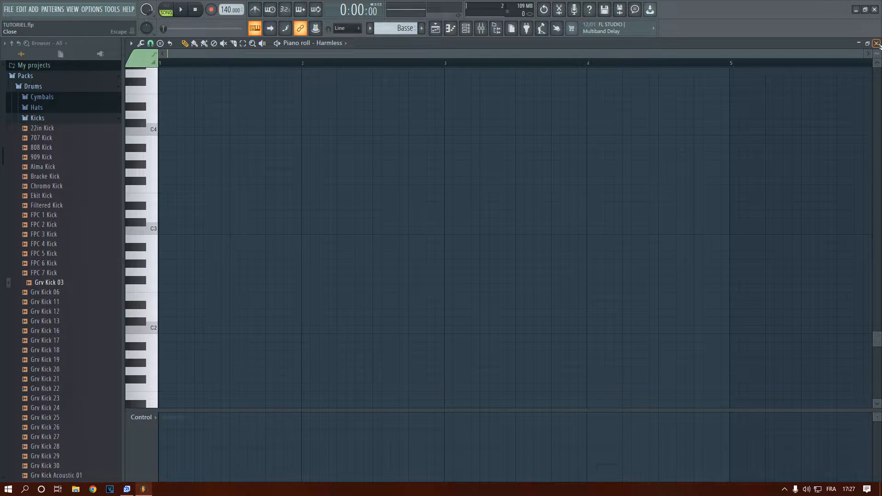
# Close the piano roll and check the Insert 3 track in the mixer
pyautogui.click(876, 43)
pyautogui.click(480, 29)
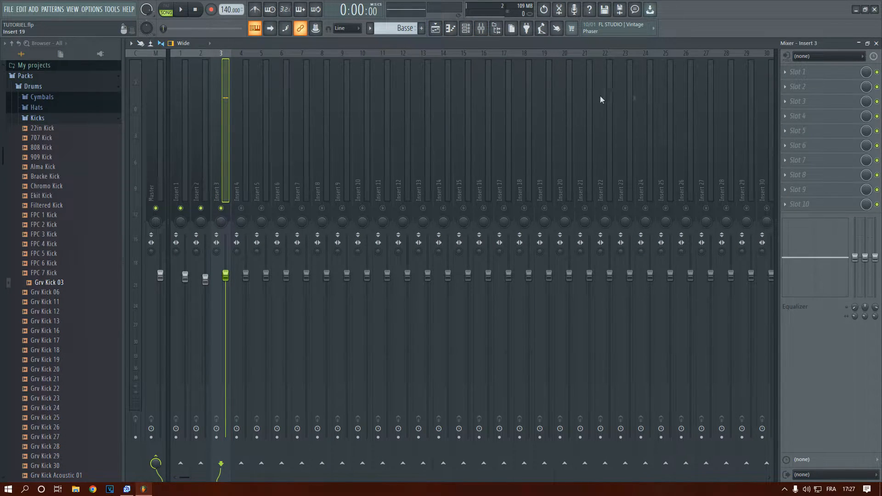
pyautogui.click(876, 43)
# Reopen Harmless's piano roll, place a one-beat G3 note at the start of bar 1 and audition it
pyautogui.rightClick(322, 221)
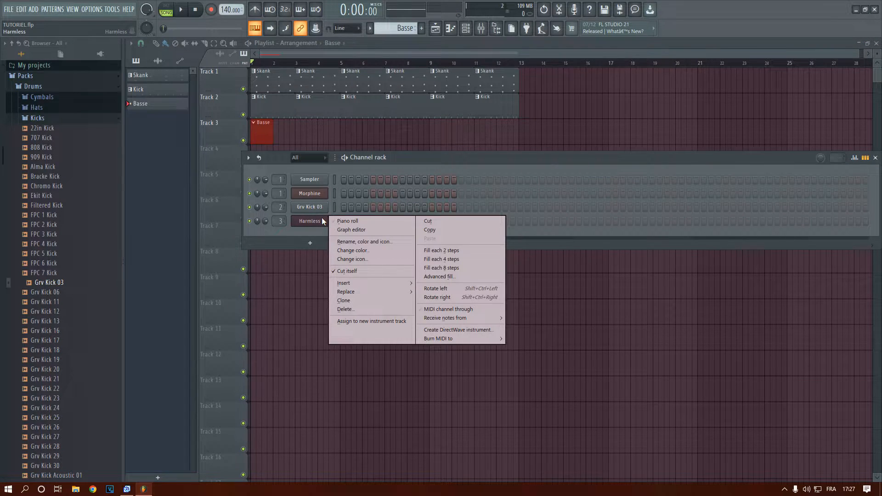
pyautogui.click(347, 221)
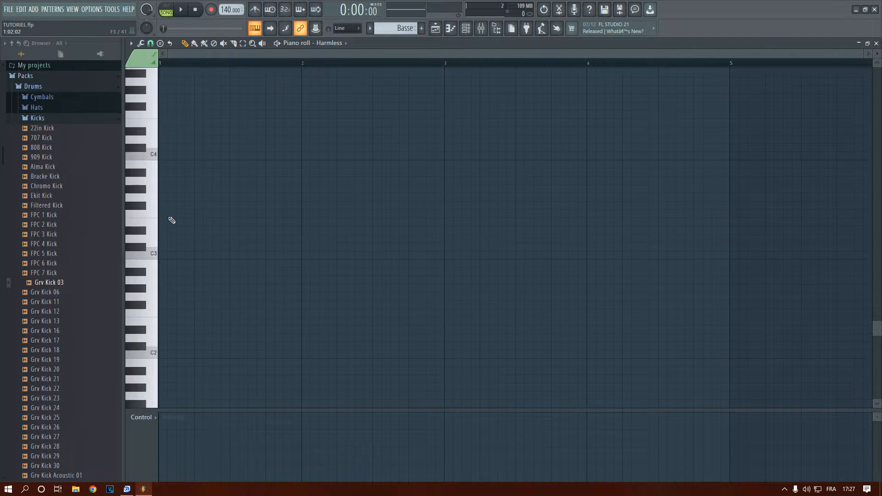
pyautogui.scroll(-3, 172, 220)
pyautogui.moveTo(163, 190)
pyautogui.mouseDown()
pyautogui.moveTo(162, 145)
pyautogui.moveTo(193, 153)
pyautogui.moveTo(179, 113)
pyautogui.moveTo(184, 120)
pyautogui.mouseUp()
pyautogui.press('space')
pyautogui.press('space')
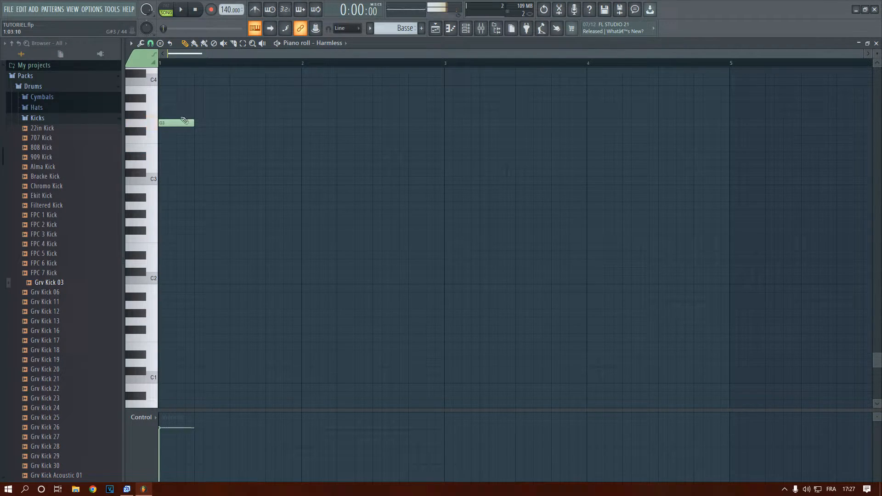
pyautogui.press('space')
pyautogui.press('space')
# Move the G3 note to the second beat and fill the first beat with two half-beat E4 notes
pyautogui.click(152, 128)
pyautogui.click(167, 126)
pyautogui.scroll(3, 173, 144)
pyautogui.scroll(-3, 174, 144)
pyautogui.moveTo(166, 125); pyautogui.dragTo(202, 125)
pyautogui.scroll(2, 182, 146)
pyautogui.scroll(2, 182, 145)
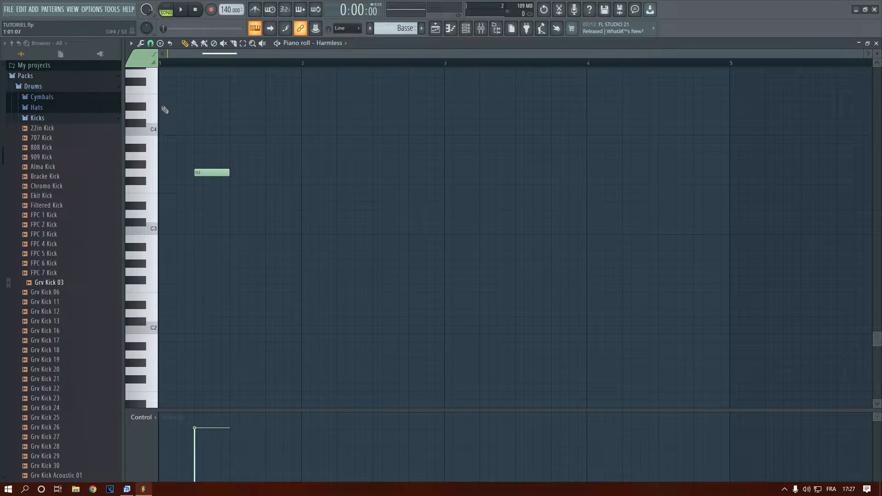
pyautogui.click(167, 98)
pyautogui.click(183, 98)
# Add further G3 notes after the second beat to extend the bassline into bar 2, and audition it
pyautogui.click(236, 174)
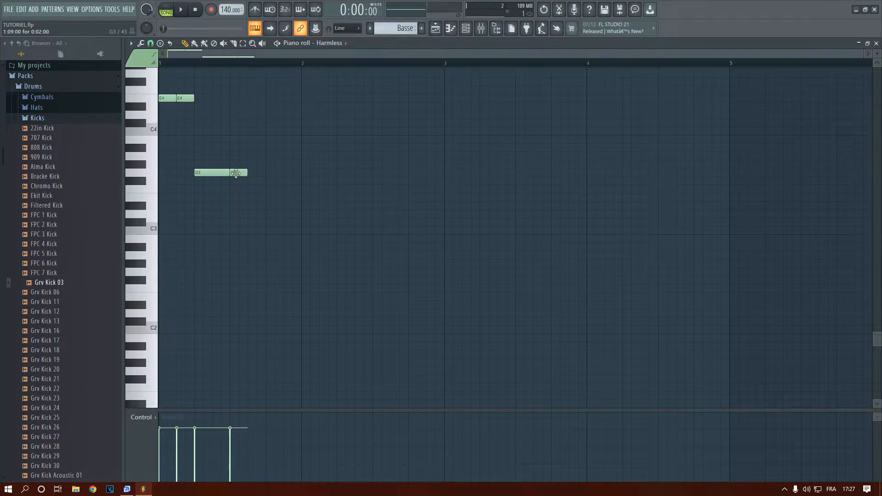
pyautogui.click(272, 174)
pyautogui.moveTo(236, 174); pyautogui.dragTo(301, 173)
pyautogui.press('space')
pyautogui.press('space')
pyautogui.click(310, 173)
pyautogui.click(340, 174)
pyautogui.rightClick(312, 175)
pyautogui.scroll(-1, 313, 178)
# Finish bar 2 with another G3 note and a slightly higher last note, audition the bassline and close the piano roll
pyautogui.press('space')
pyautogui.press('space')
pyautogui.click(340, 173)
pyautogui.click(368, 156)
pyautogui.press('space')
pyautogui.press('space')
pyautogui.click(876, 43)
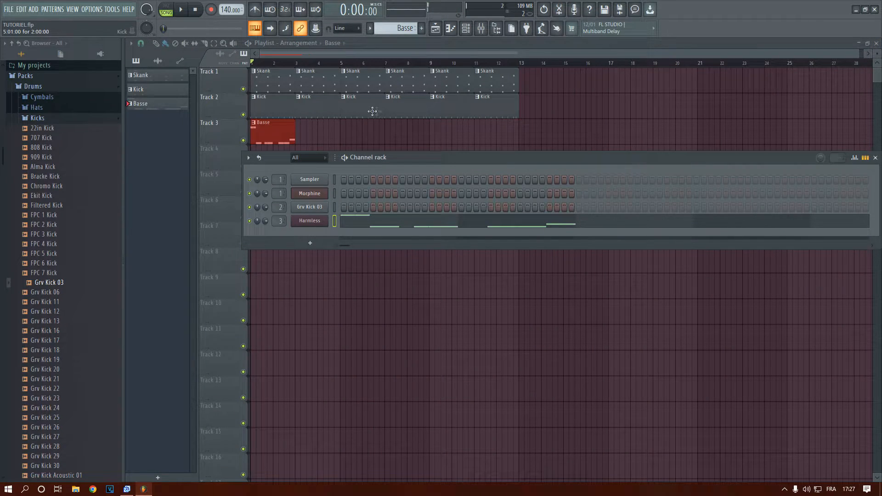
# Repeat the two-bar Basse clip along Track 3 so that the clips run back to back through bar 12
pyautogui.click(265, 140)
pyautogui.scroll(3, 267, 138)
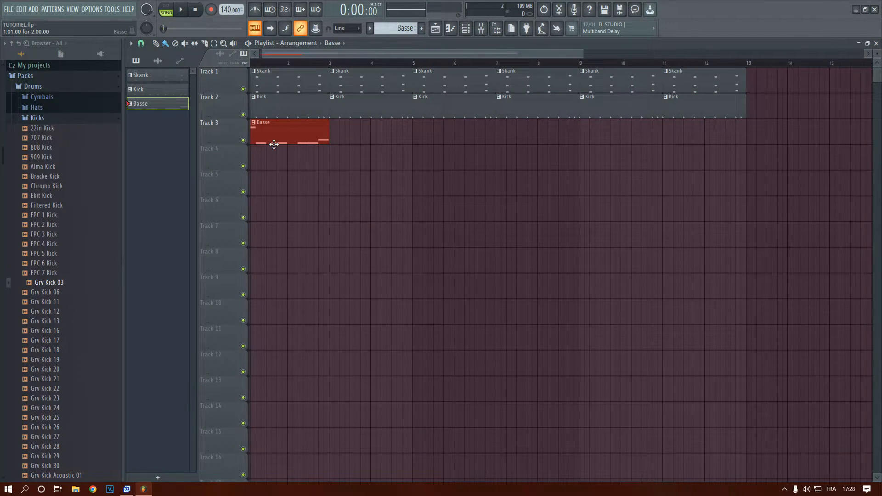
pyautogui.scroll(-2, 269, 143)
pyautogui.moveTo(310, 140); pyautogui.dragTo(505, 144)
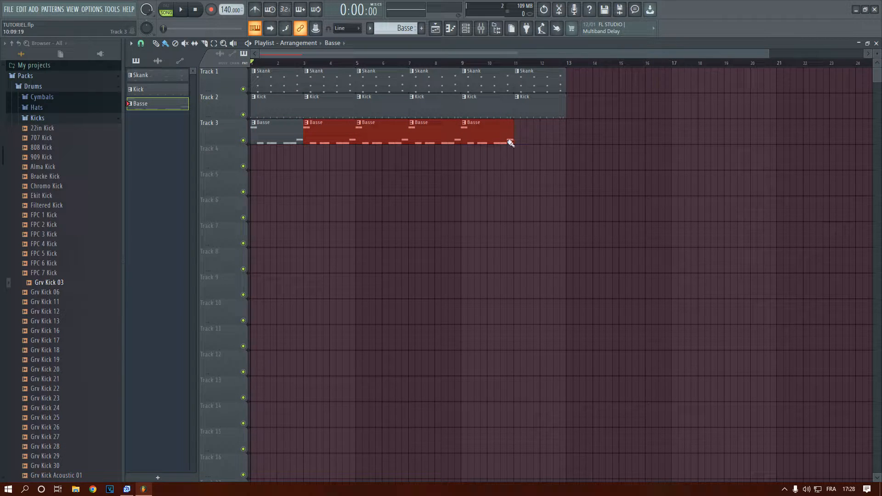
# Delete the first Kick and Basse clips and play the arrangement with Skank alone over the first two bars
pyautogui.rightClick(262, 109)
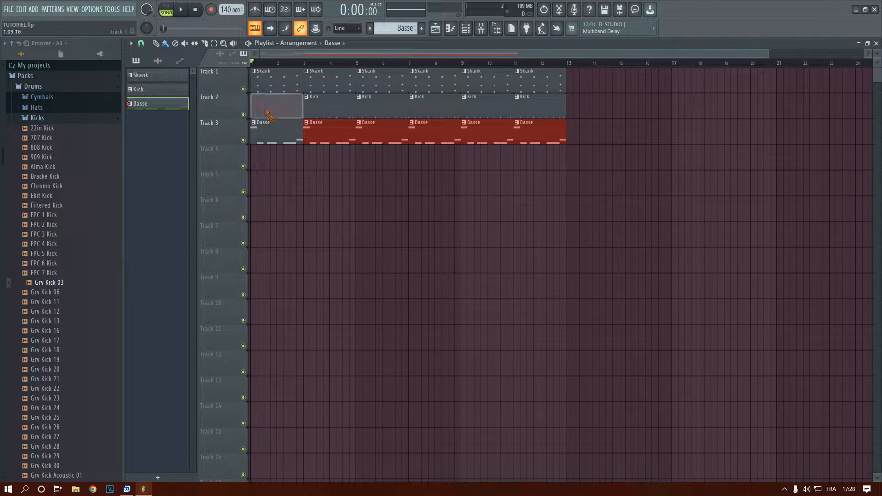
pyautogui.rightClick(267, 130)
pyautogui.press('space')
pyautogui.moveTo(307, 109); pyautogui.dragTo(327, 105)
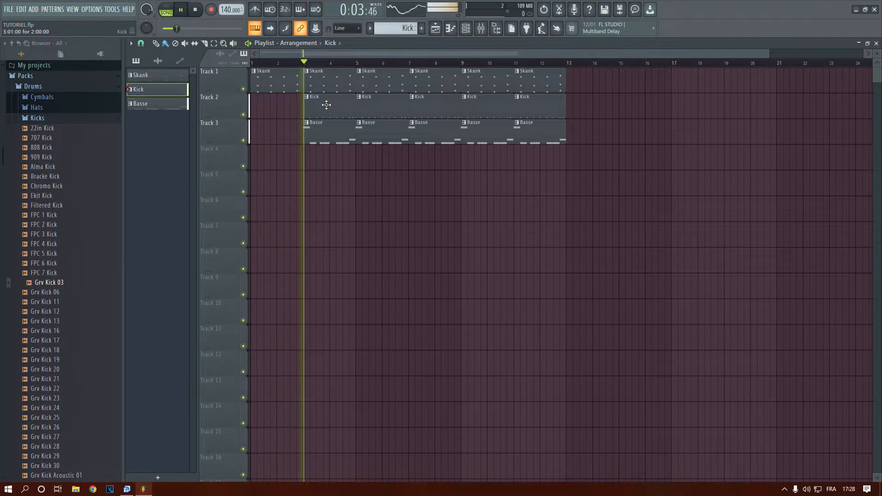
pyautogui.scroll(-1, 319, 112)
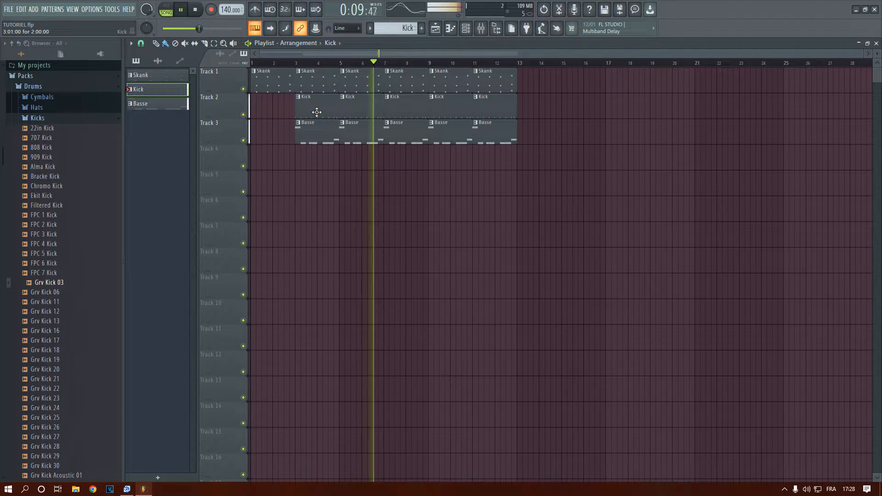
pyautogui.press('space')
# Put the Kick and Basse clips back at the start of Tracks 2 and 3
pyautogui.click(307, 134)
pyautogui.click(254, 139)
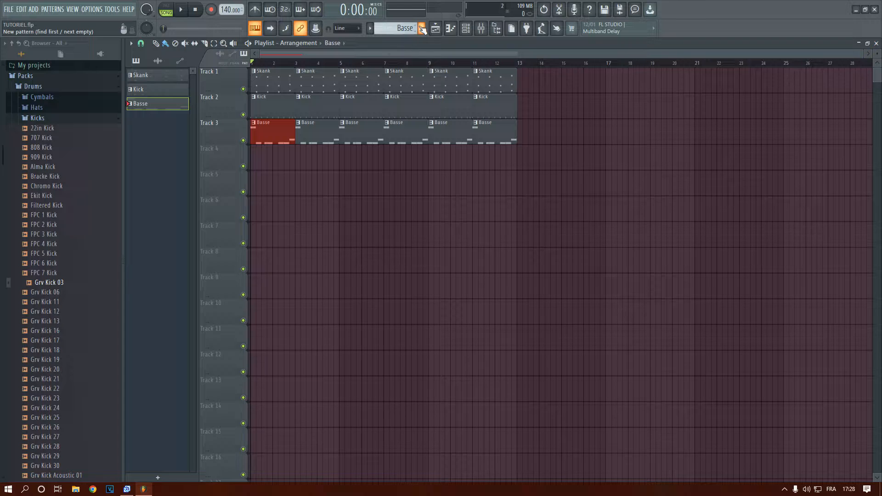
# Create a fourth pattern after Basse
pyautogui.click(420, 28)
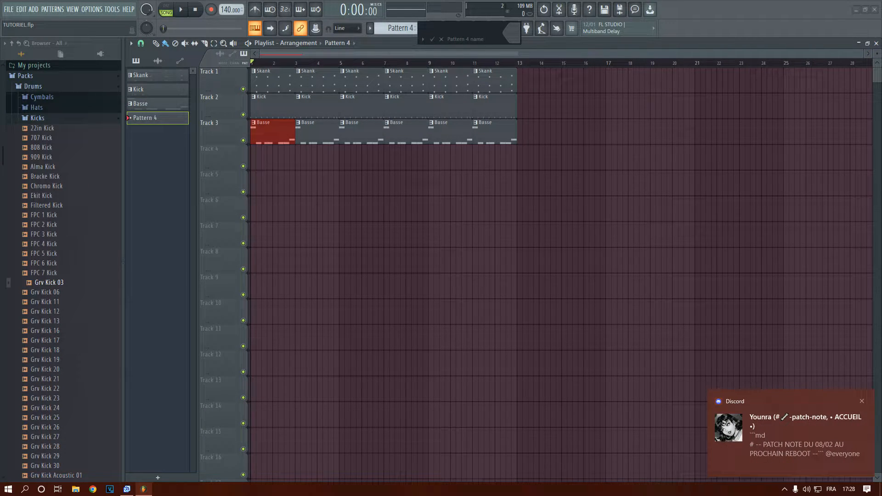
# Dismiss the notification, switch to Discord, set the status to Ne pas déranger and minimize Discord
pyautogui.click(862, 401)
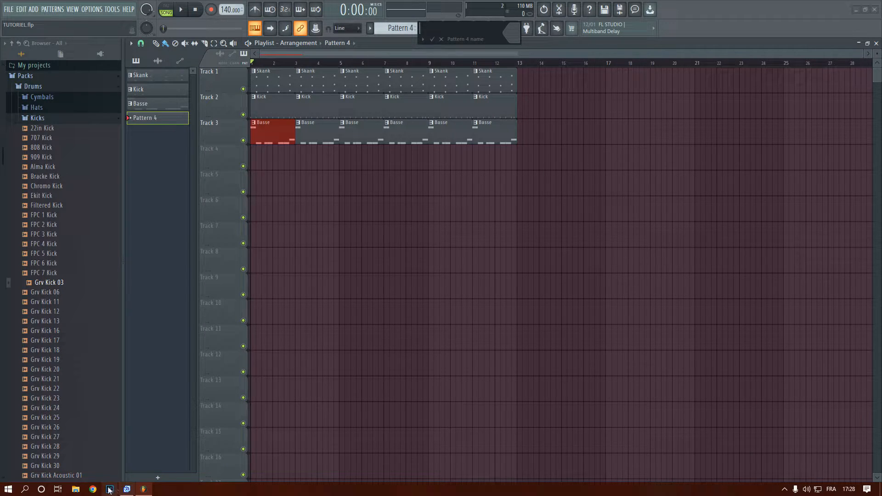
pyautogui.click(8, 490)
pyautogui.write('d')
pyautogui.click(54, 247)
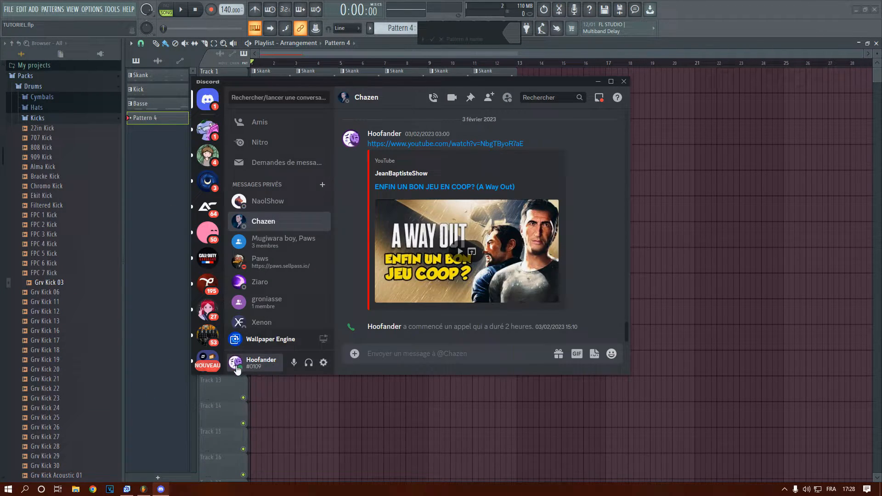
pyautogui.click(237, 369)
pyautogui.moveTo(250, 283)
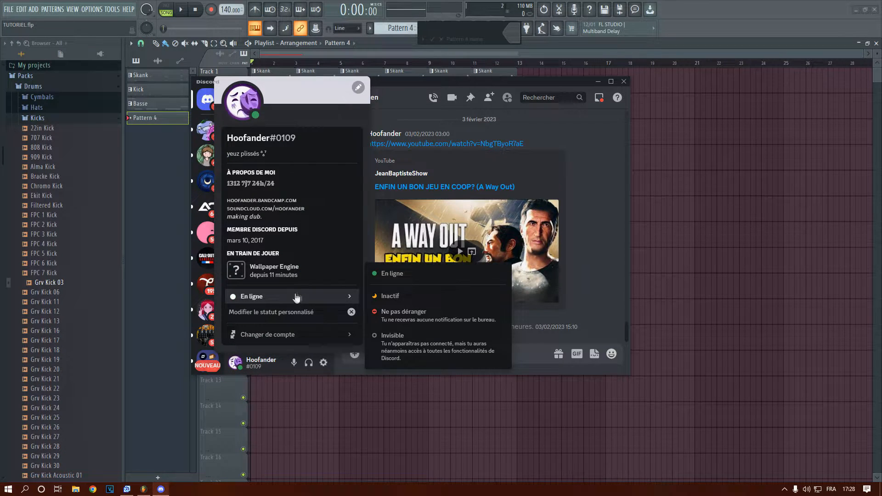
pyautogui.click(420, 311)
pyautogui.click(597, 81)
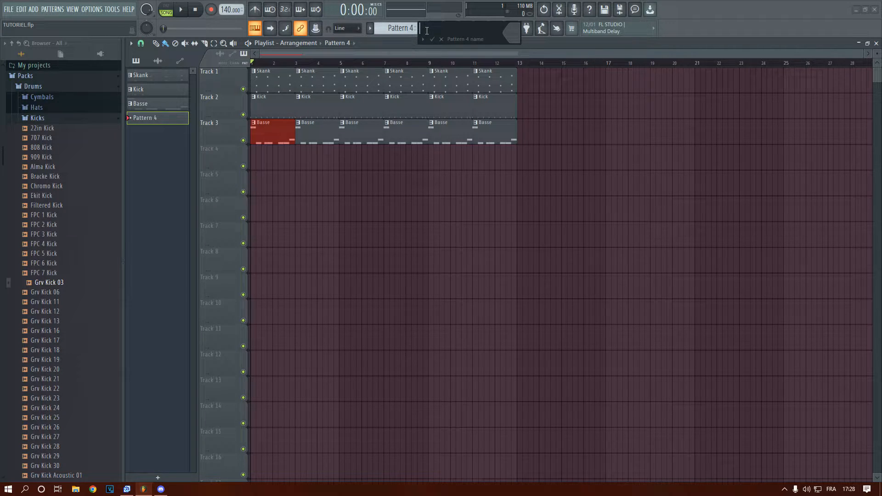
# Keep the default name Pattern 4 for the new pattern and place its clip at the start of Track 4
pyautogui.press('Escape')
pyautogui.click(258, 164)
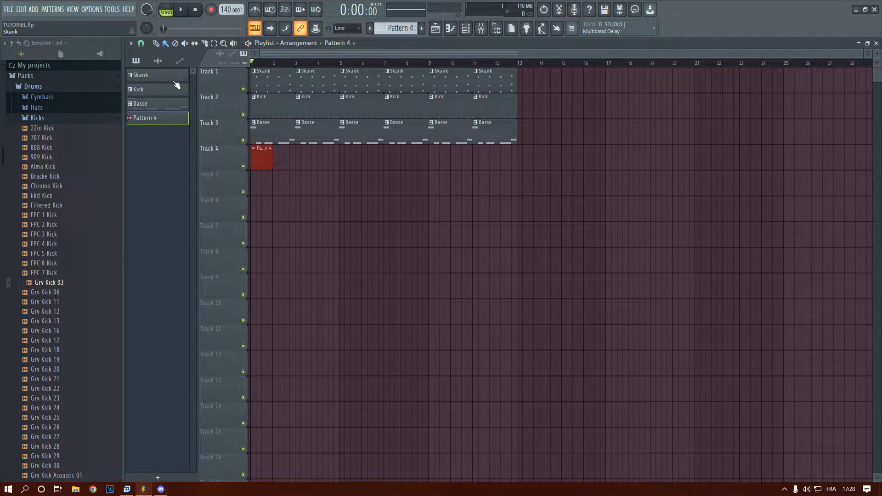
# Add a Sakura synth channel to the project and place its window below the arranged clips
pyautogui.click(34, 10)
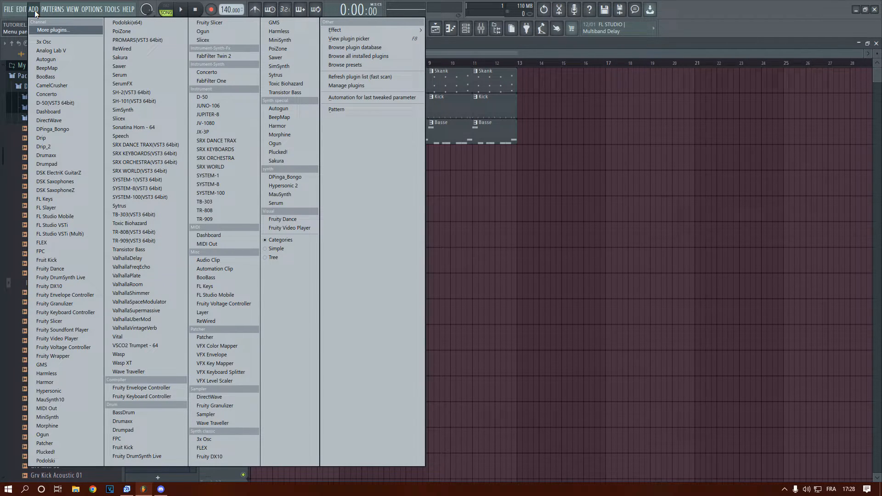
pyautogui.moveTo(52, 9)
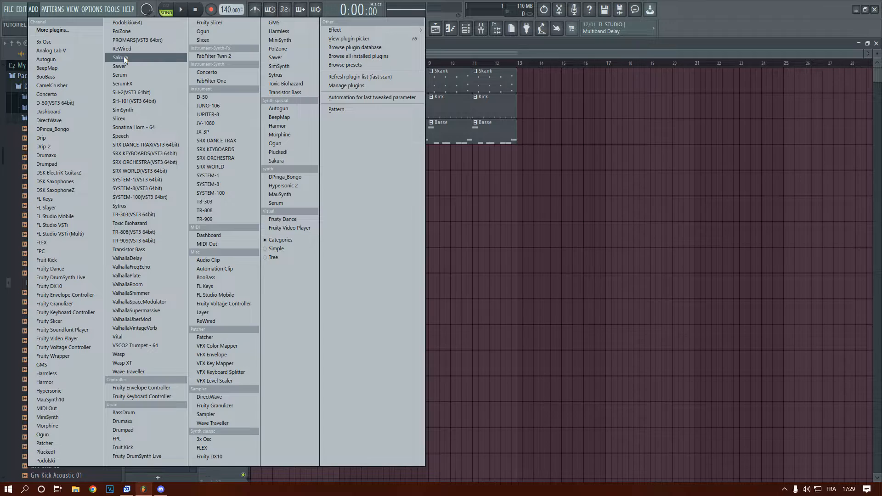
pyautogui.click(124, 58)
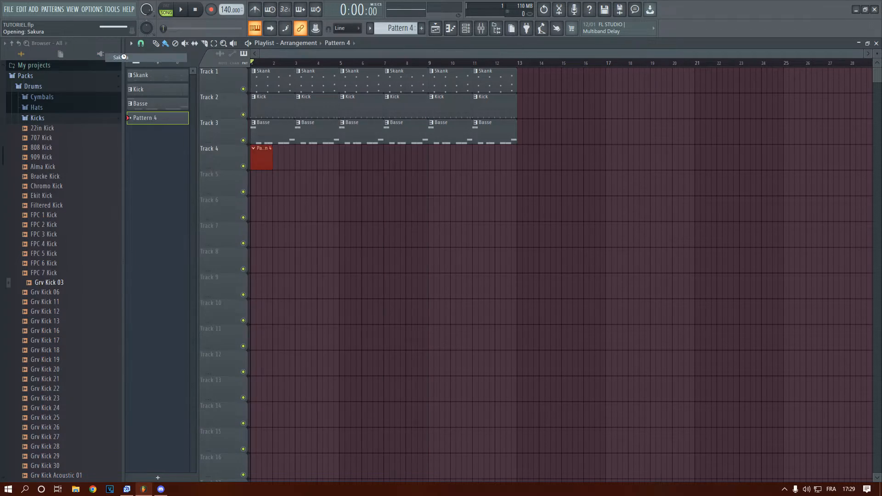
pyautogui.moveTo(320, 110); pyautogui.dragTo(453, 160)
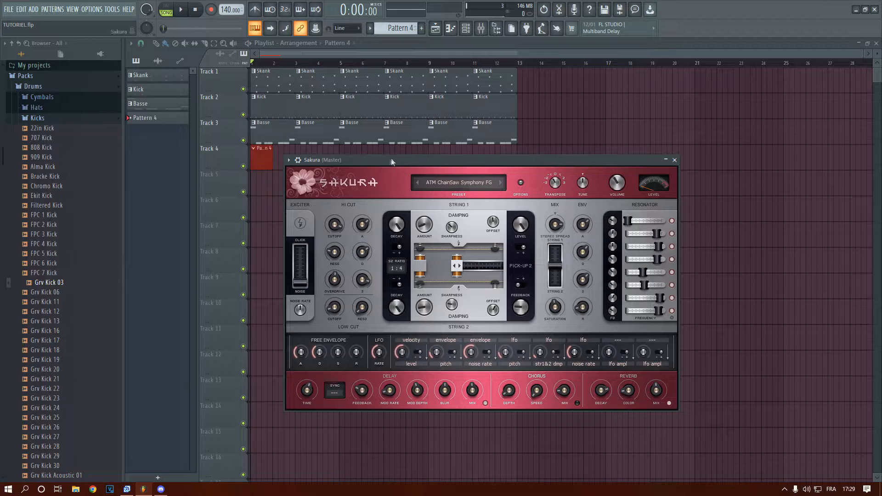
pyautogui.moveTo(384, 161); pyautogui.dragTo(406, 171)
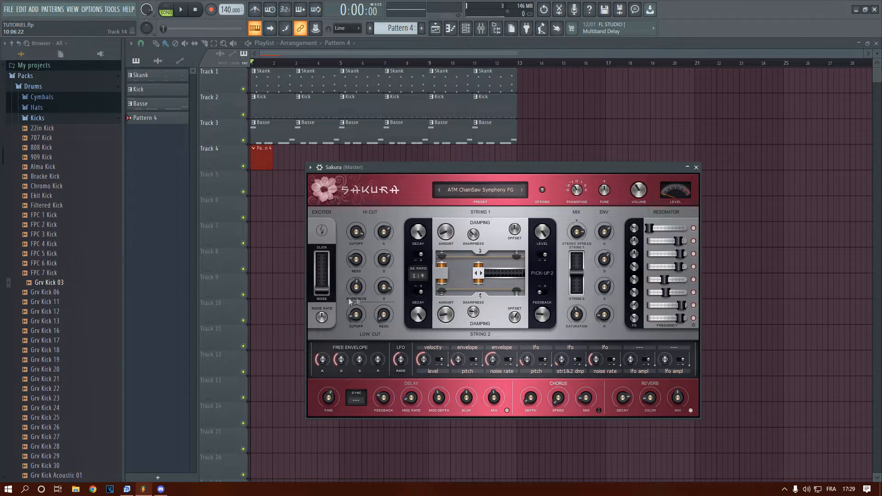
# Load the ATM CreepShow FG preset from Sakura's Atmosphere bank
pyautogui.click(486, 194)
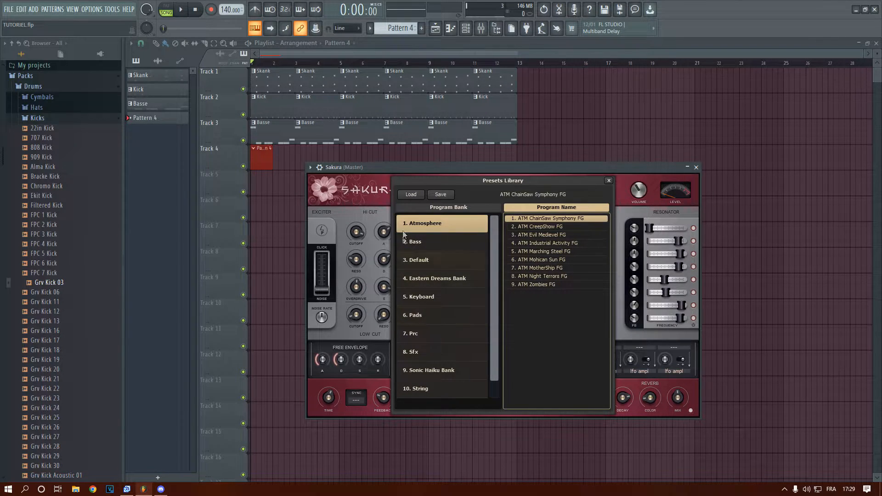
pyautogui.click(535, 224)
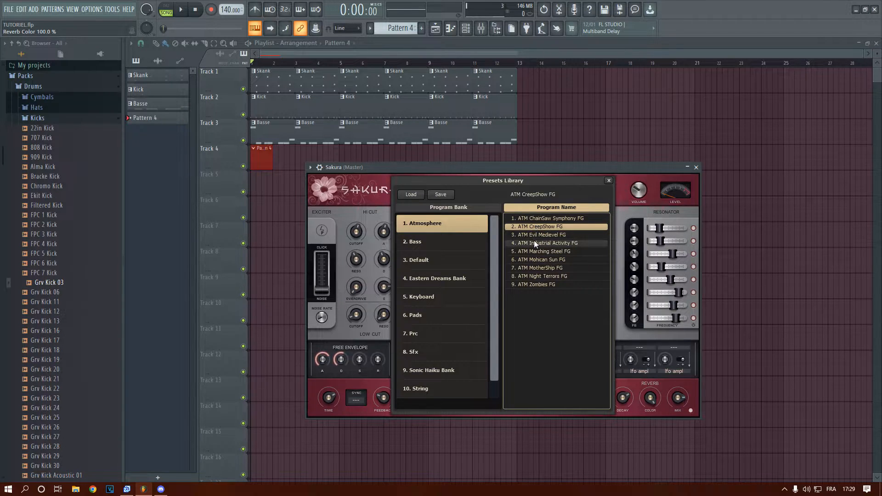
pyautogui.doubleClick(536, 227)
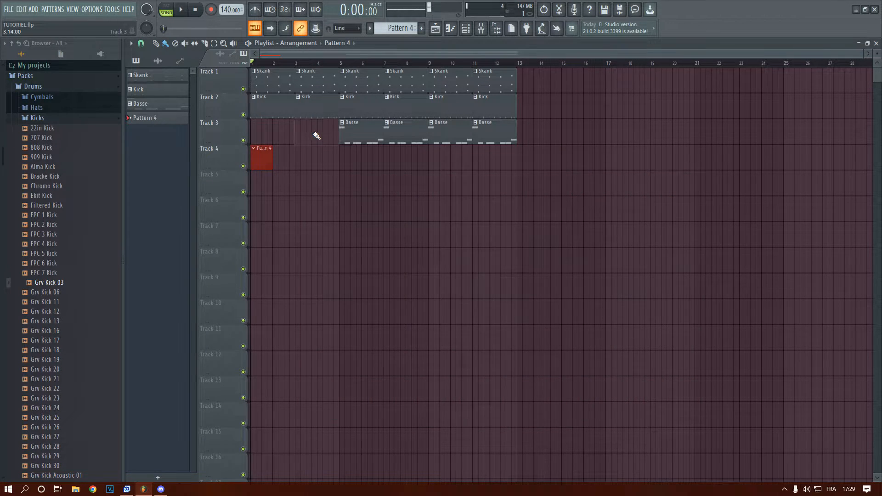
# Play the arrangement briefly, then remove the Kick and Basse clips from bars 1 to 4
pyautogui.press('space')
pyautogui.click(463, 31)
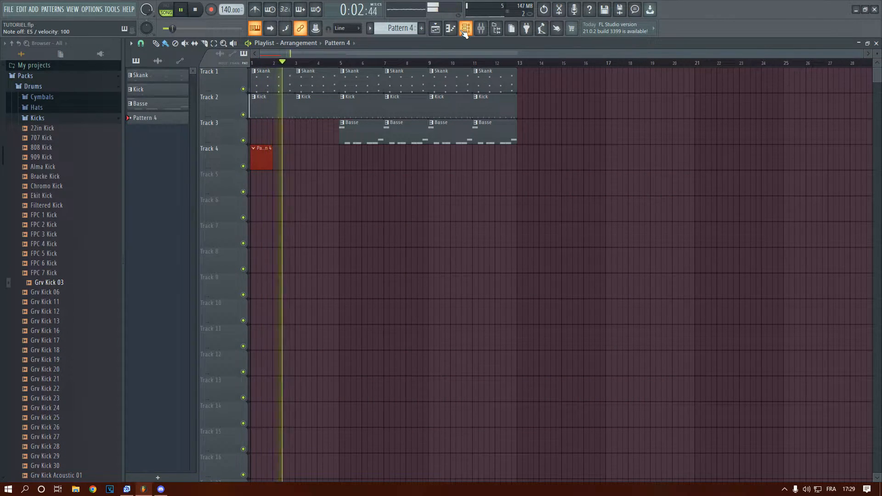
pyautogui.press('space')
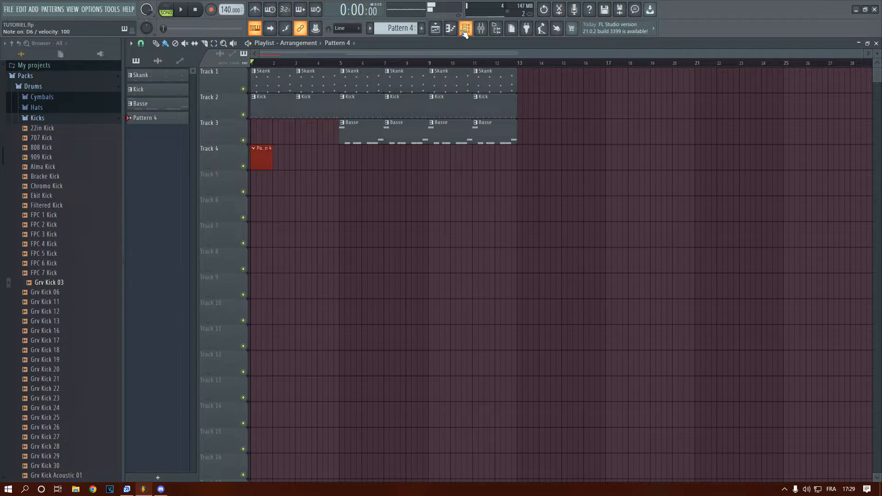
pyautogui.rightClick(267, 108)
pyautogui.rightClick(319, 110)
# Remove the Kick and Basse clips from bars 5 to 8 during playback, then stop the song
pyautogui.press('space')
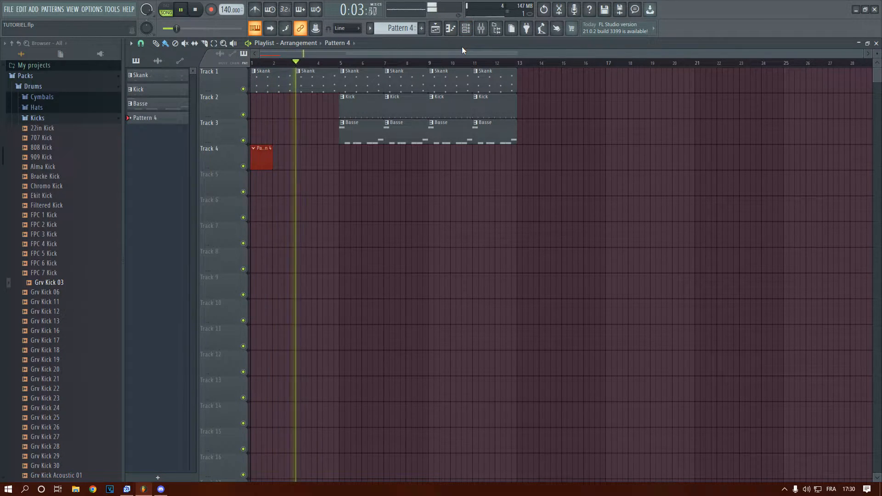
pyautogui.rightClick(368, 130)
pyautogui.rightClick(396, 131)
pyautogui.rightClick(396, 112)
pyautogui.rightClick(370, 113)
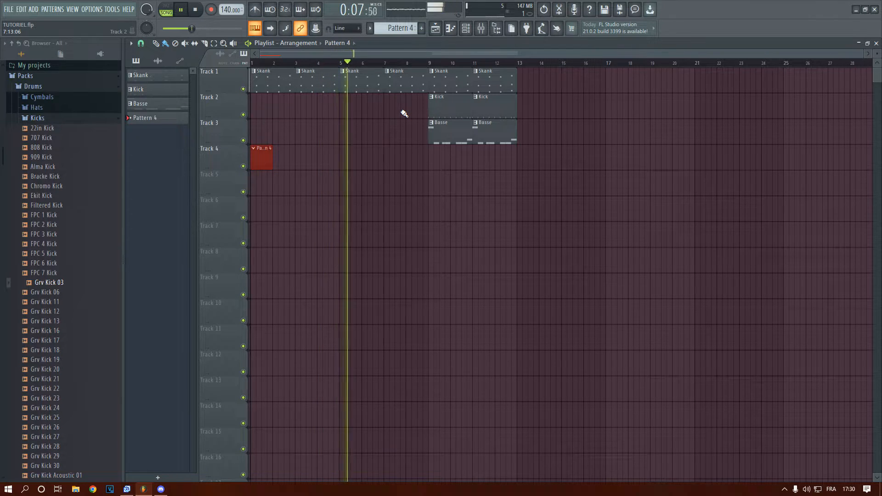
pyautogui.press('space')
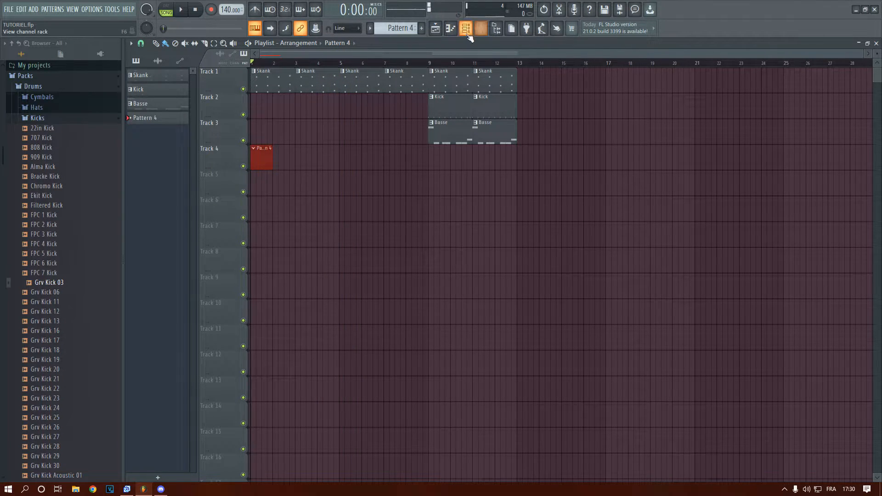
# Reopen Sakura from the channel rack, check its preset library and move its window clear of the channel names
pyautogui.press('F6')
pyautogui.click(309, 234)
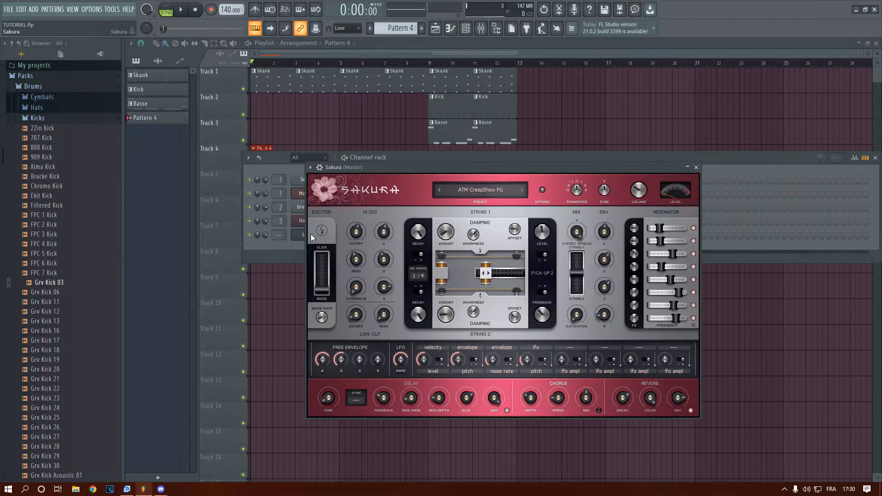
pyautogui.moveTo(425, 169); pyautogui.dragTo(422, 121)
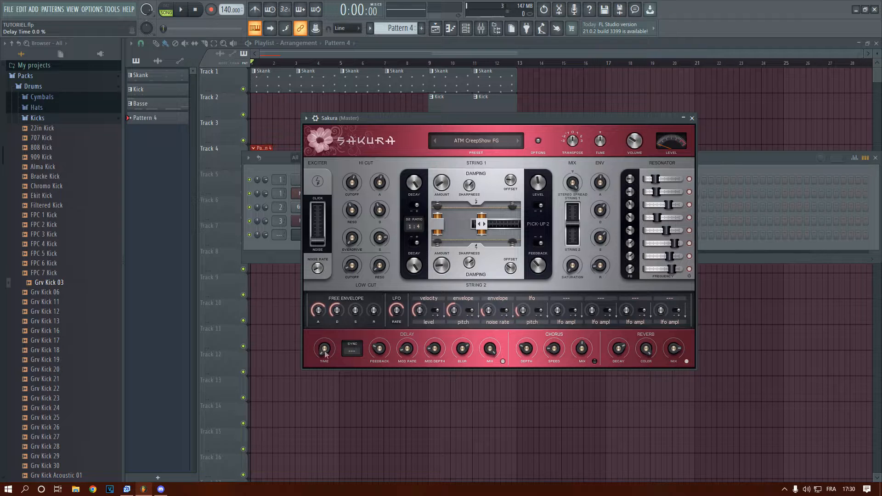
pyautogui.click(467, 137)
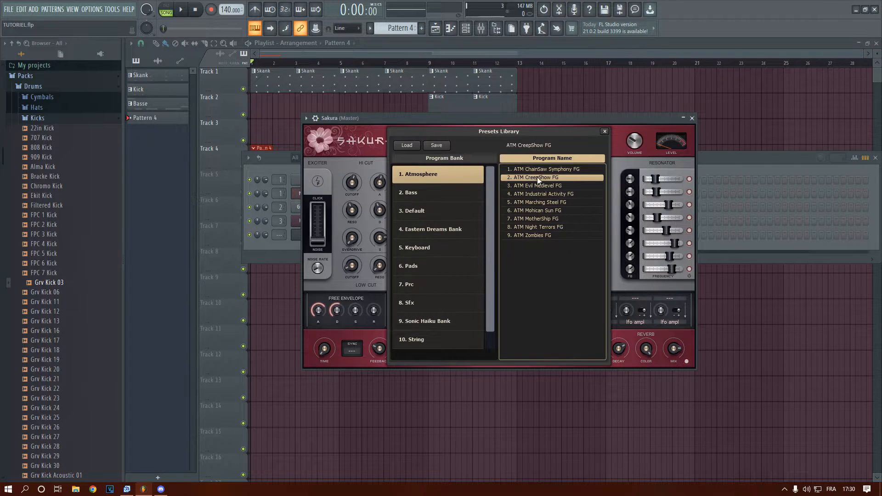
pyautogui.click(605, 131)
pyautogui.moveTo(564, 114); pyautogui.dragTo(732, 146)
# Open the piano roll for the Sakura channel and draw an A5 note spanning bars 1 and 2
pyautogui.click(297, 244)
pyautogui.rightClick(320, 235)
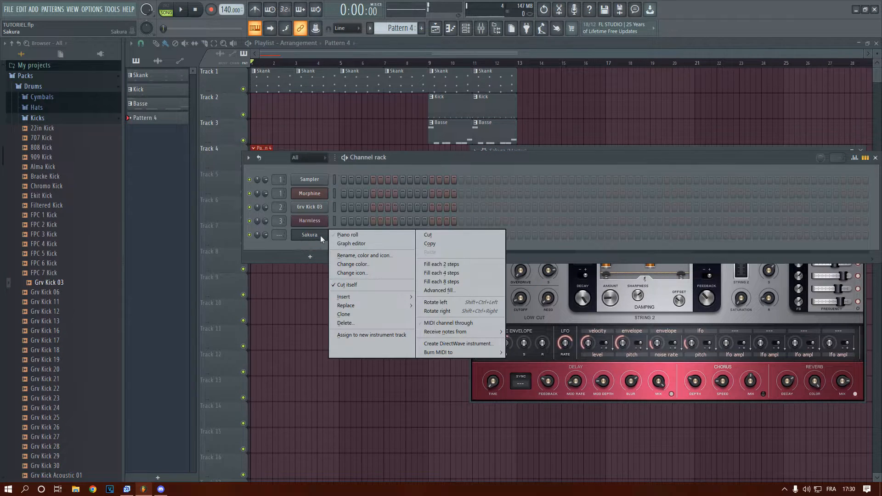
pyautogui.click(341, 235)
pyautogui.scroll(-5, 289, 235)
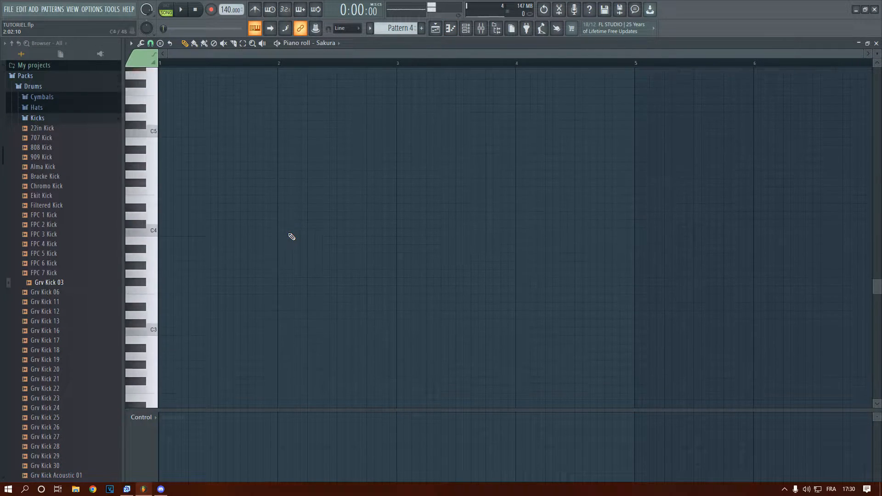
pyautogui.scroll(15, 291, 236)
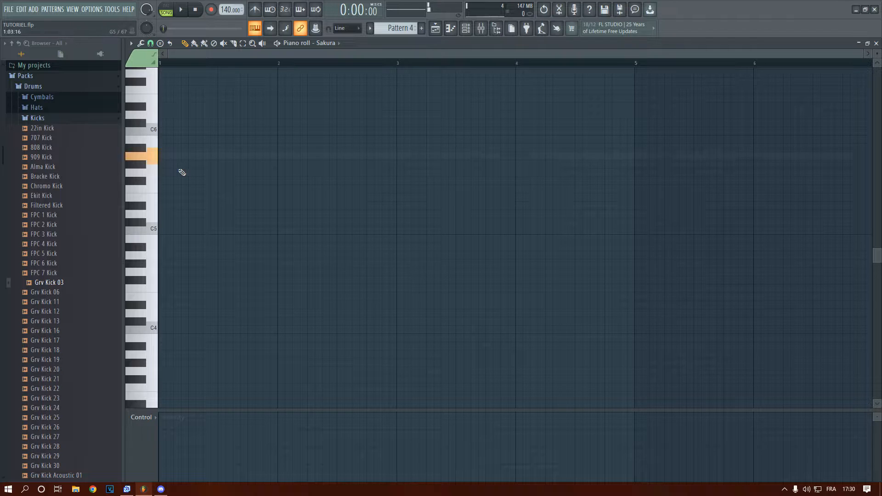
pyautogui.click(166, 156)
pyautogui.moveTo(188, 157)
pyautogui.mouseDown()
pyautogui.moveTo(315, 181)
pyautogui.moveTo(405, 185)
pyautogui.mouseUp()
# Add an E6 note spanning bars 3 and 4 while the song plays, then stop playback and close the piano roll
pyautogui.press('space')
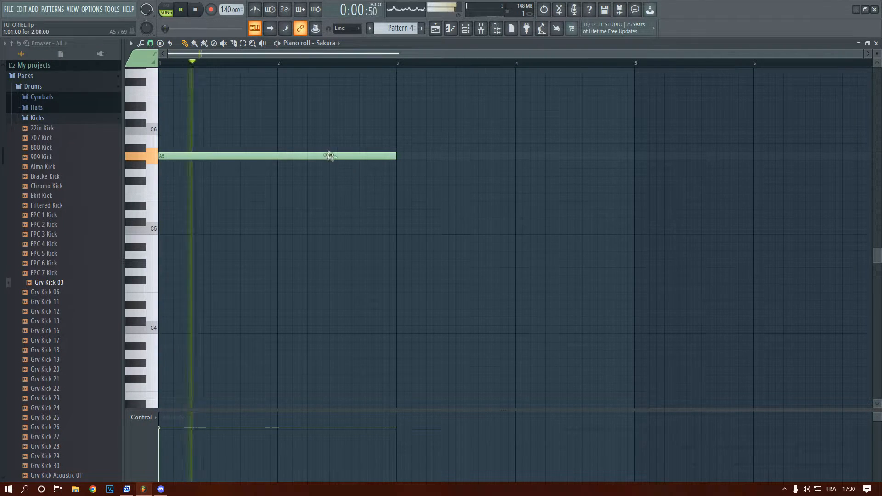
pyautogui.click(399, 107)
pyautogui.scroll(-2, 413, 128)
pyautogui.moveTo(398, 106); pyautogui.dragTo(398, 97)
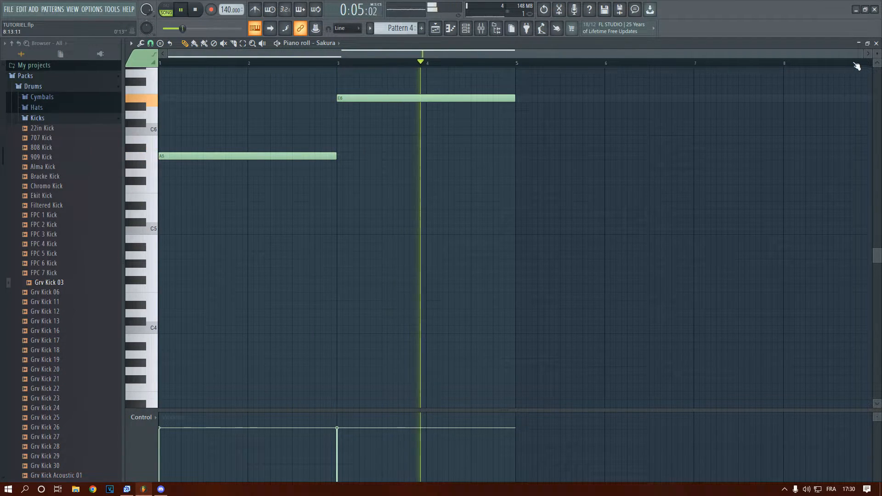
pyautogui.press('space')
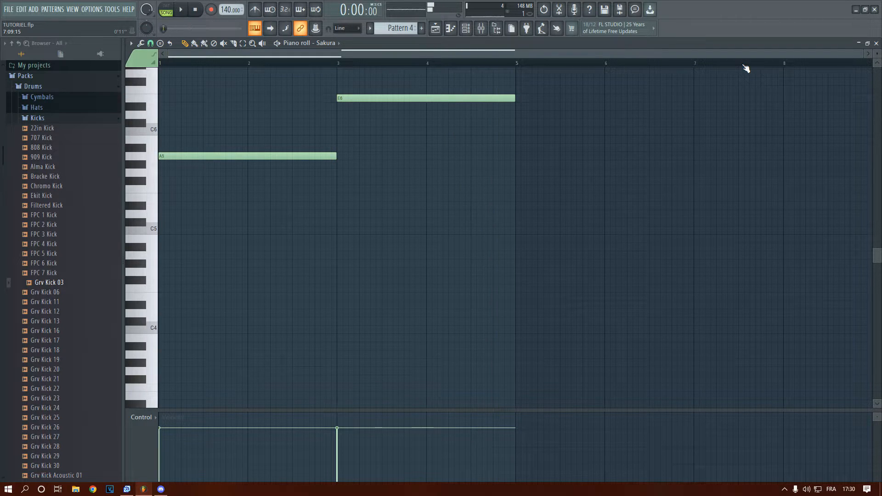
pyautogui.click(876, 44)
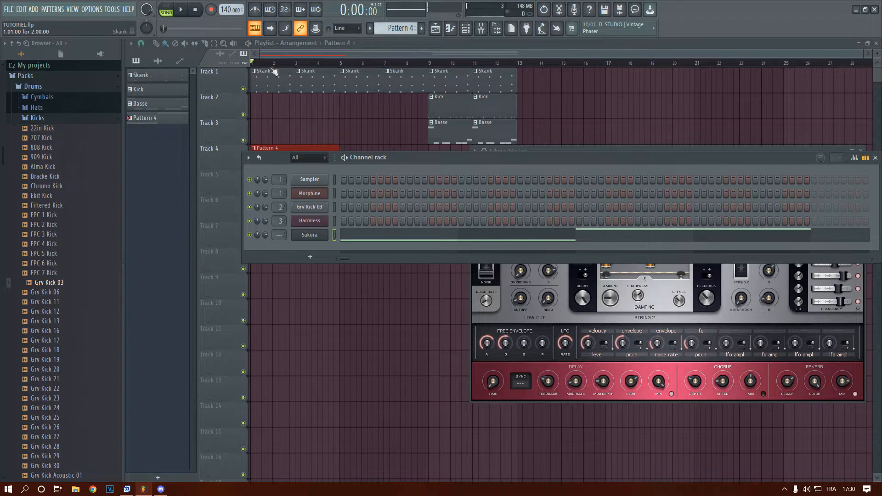
# Return to the playlist and rename Pattern 4 as Pad
pyautogui.click(255, 72)
pyautogui.rightClick(158, 118)
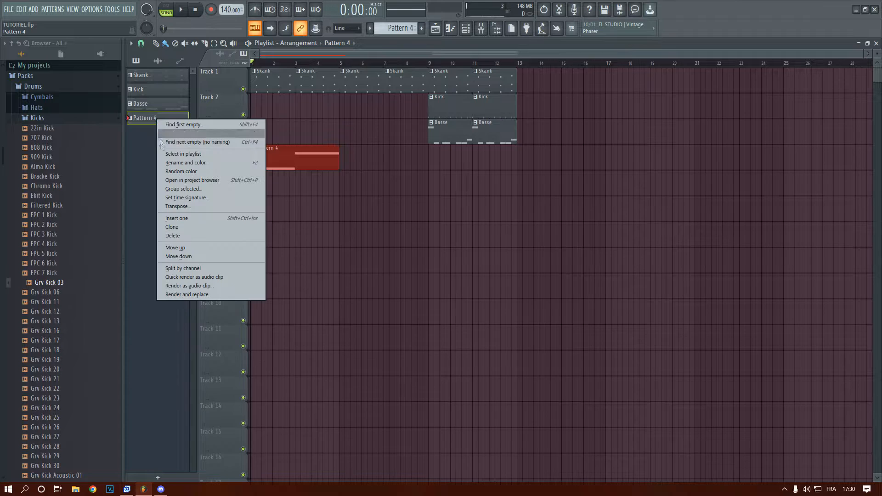
pyautogui.click(166, 159)
pyautogui.write('Pad')
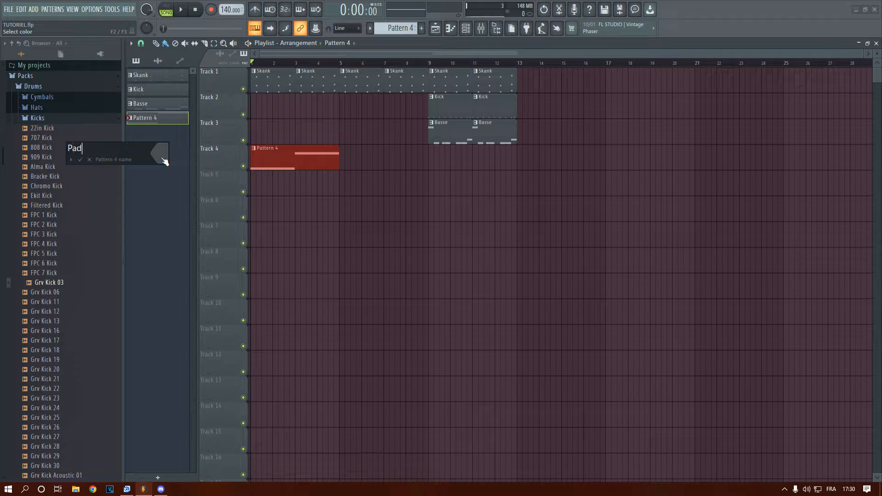
pyautogui.press('Return')
pyautogui.rightClick(145, 122)
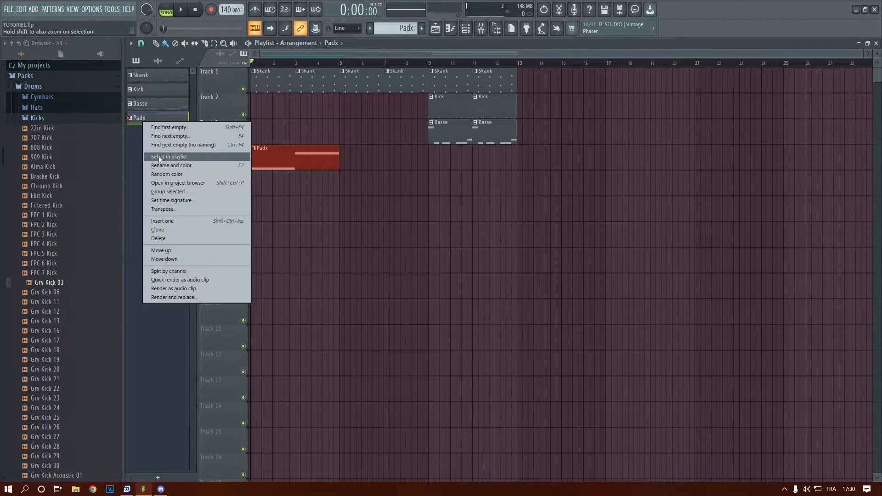
pyautogui.click(162, 158)
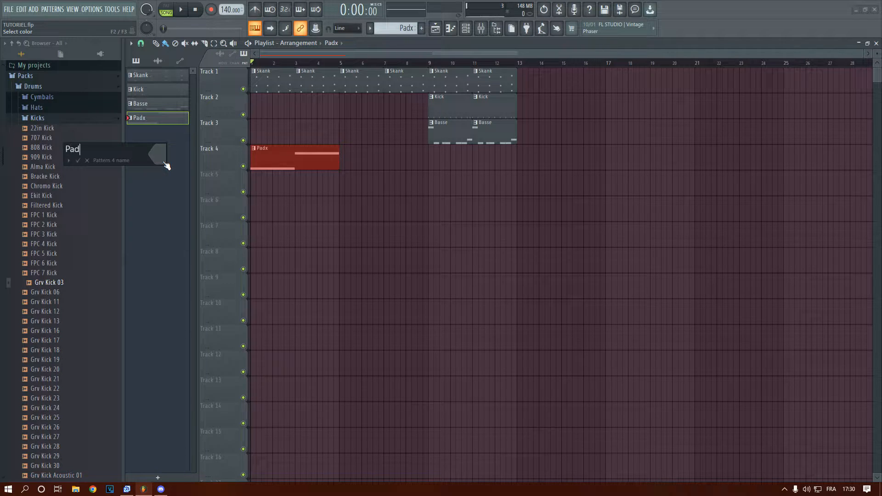
pyautogui.write('Pad')
pyautogui.press('Return')
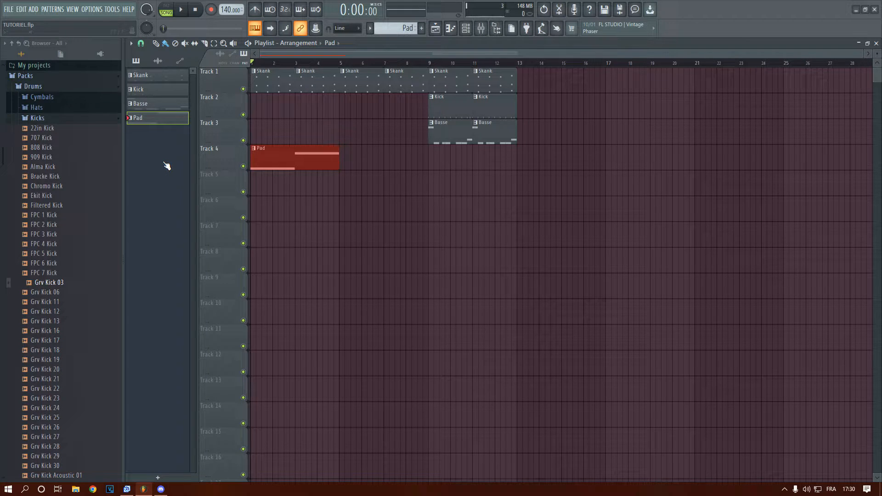
# Set the Skank pattern's colour to sea green #28764F
pyautogui.rightClick(137, 83)
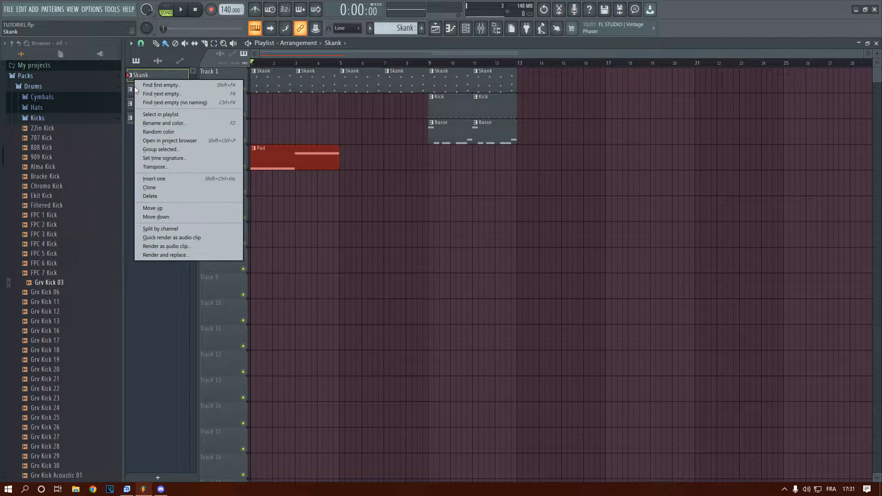
pyautogui.click(152, 122)
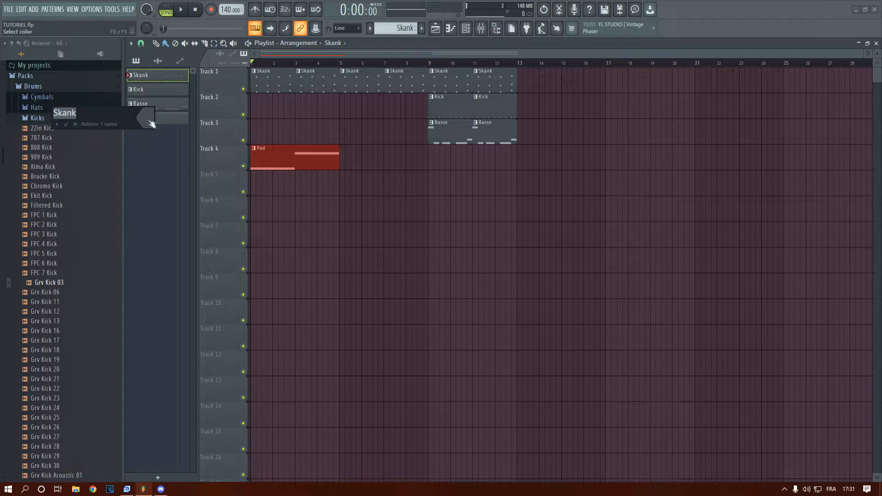
pyautogui.click(145, 118)
pyautogui.click(223, 212)
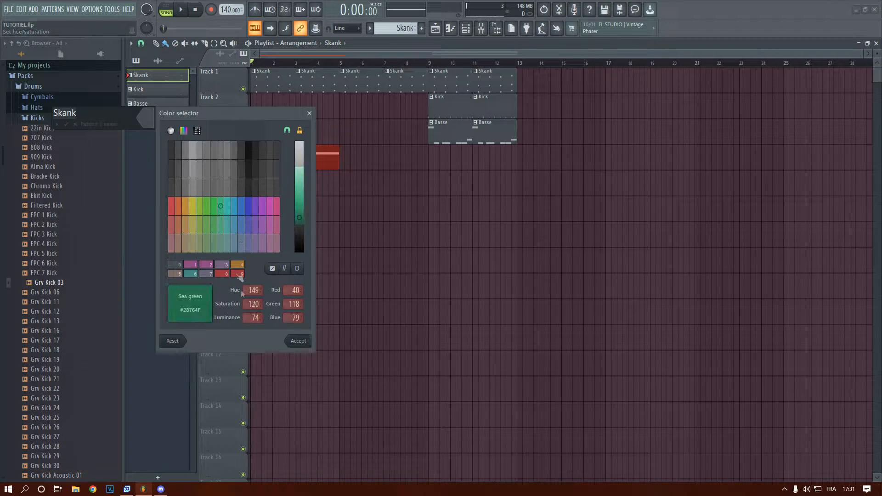
pyautogui.click(292, 341)
pyautogui.click(60, 126)
pyautogui.click(67, 125)
pyautogui.click(67, 125)
# Set the Kick pattern's colour to the dark purple #483569
pyautogui.rightClick(166, 87)
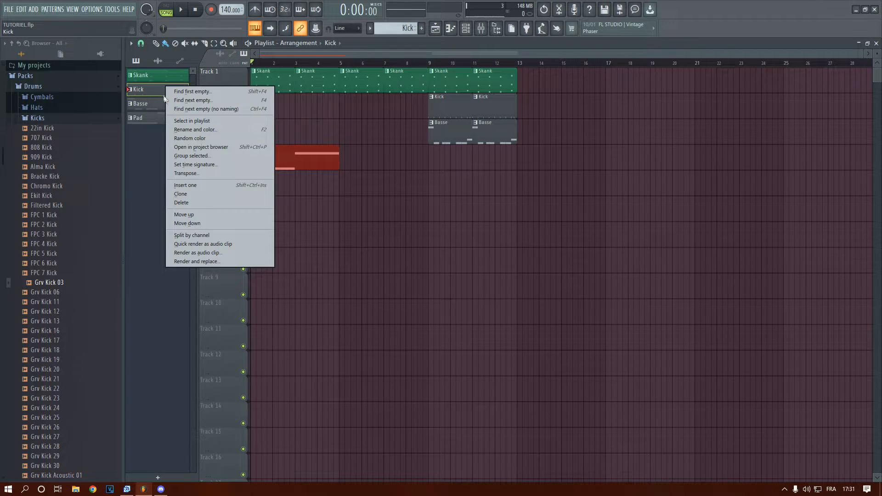
pyautogui.click(188, 130)
pyautogui.click(173, 120)
pyautogui.click(294, 232)
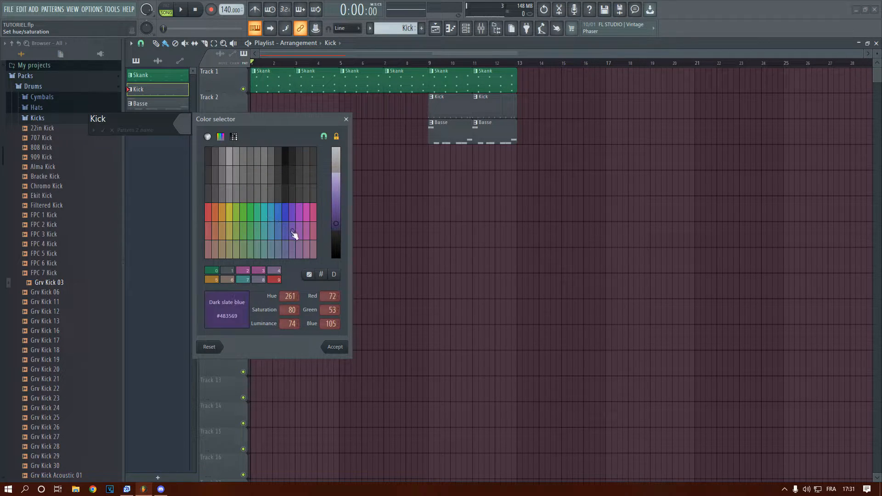
pyautogui.click(332, 346)
pyautogui.click(103, 131)
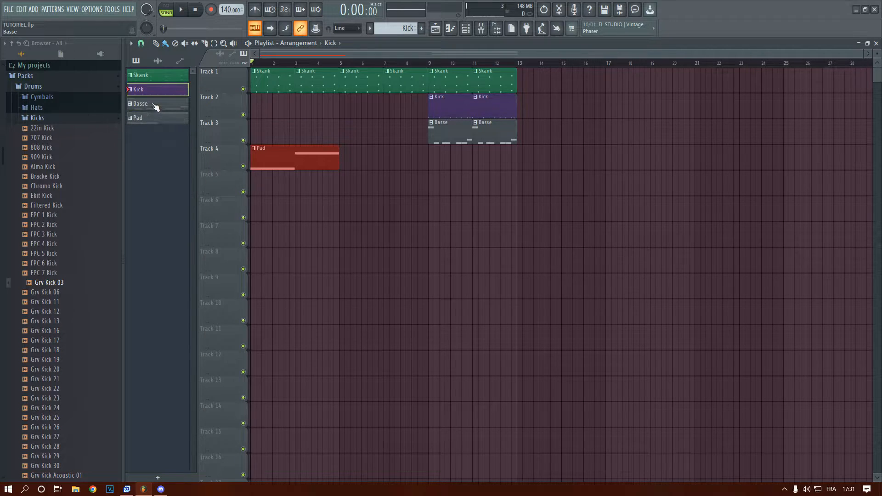
# Set the Basse pattern's colour to the dark plum #693563
pyautogui.rightClick(156, 104)
pyautogui.click(177, 148)
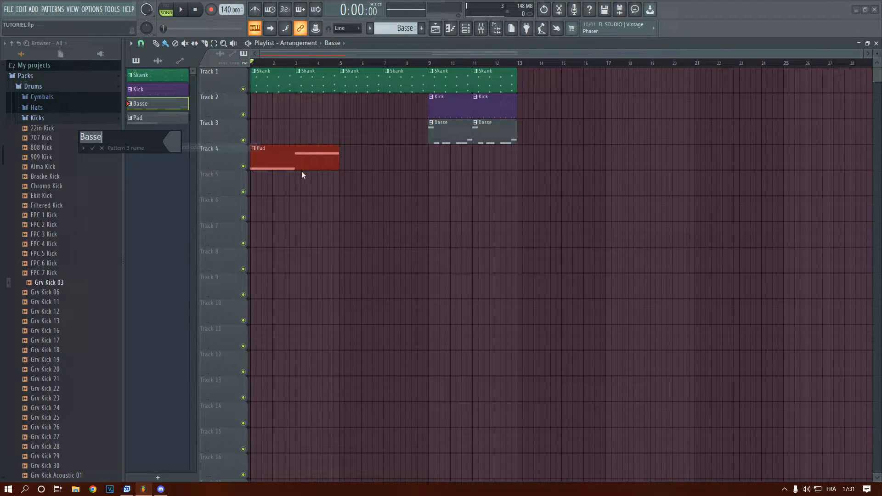
pyautogui.click(171, 144)
pyautogui.click(298, 254)
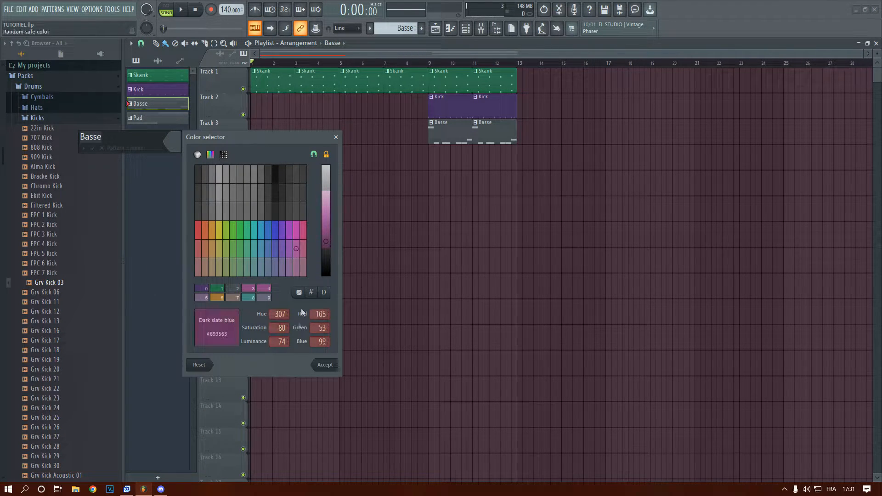
pyautogui.click(321, 364)
pyautogui.click(92, 148)
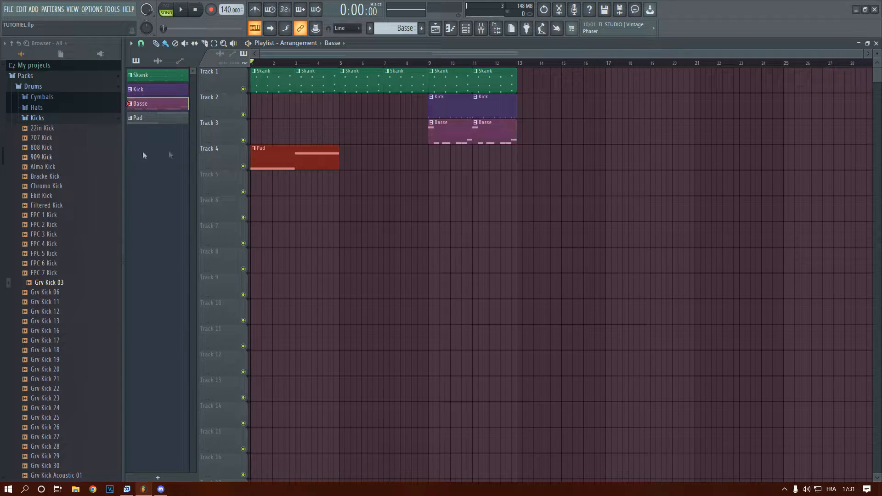
# Duplicate the Pad clip on Track 4 twice to fill bars 5 to 12
pyautogui.click(286, 158)
pyautogui.hotkey('ctrl', 'b')
pyautogui.hotkey('ctrl', 'b')
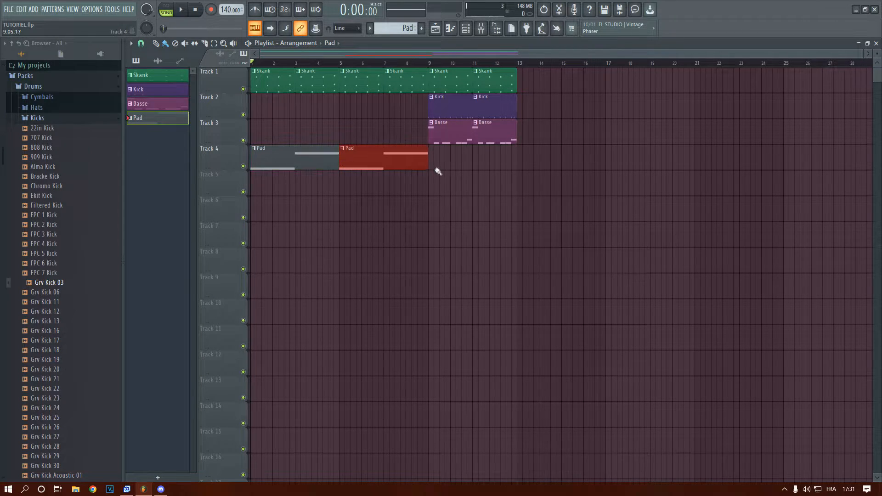
pyautogui.click(452, 105)
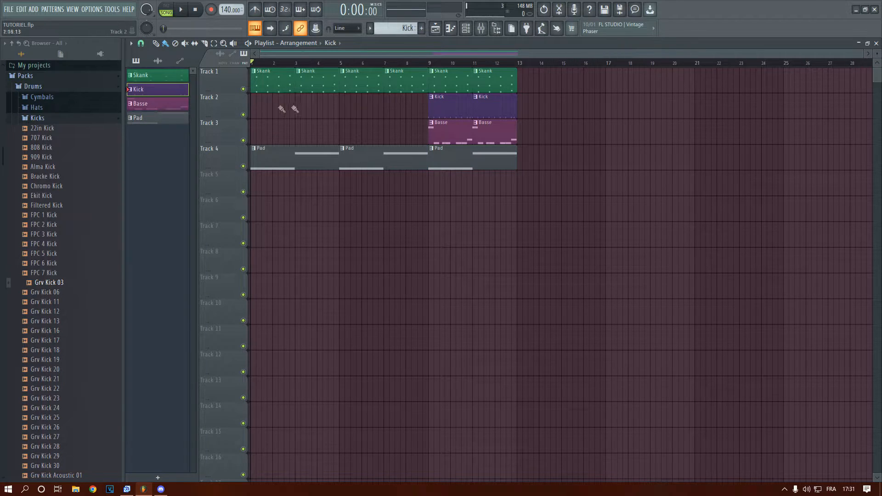
pyautogui.moveTo(254, 105); pyautogui.dragTo(437, 113)
pyautogui.click(447, 132)
pyautogui.moveTo(261, 133); pyautogui.dragTo(365, 141)
pyautogui.rightClick(344, 131)
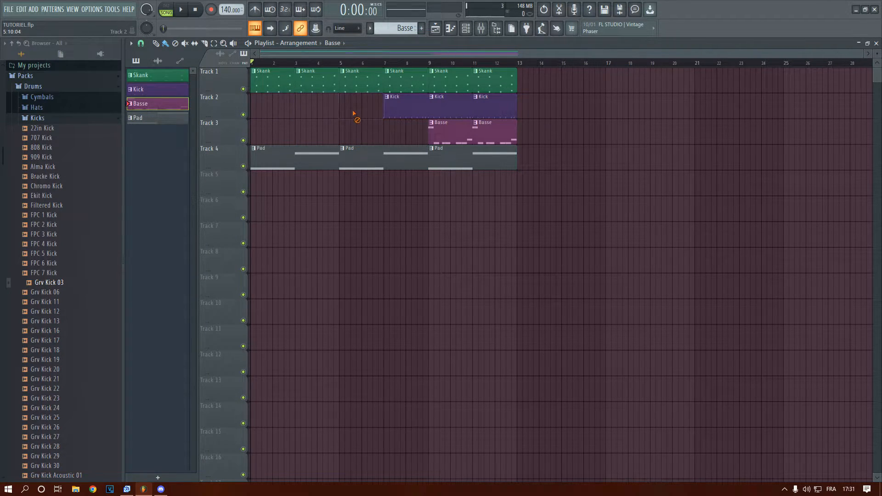
pyautogui.press('space')
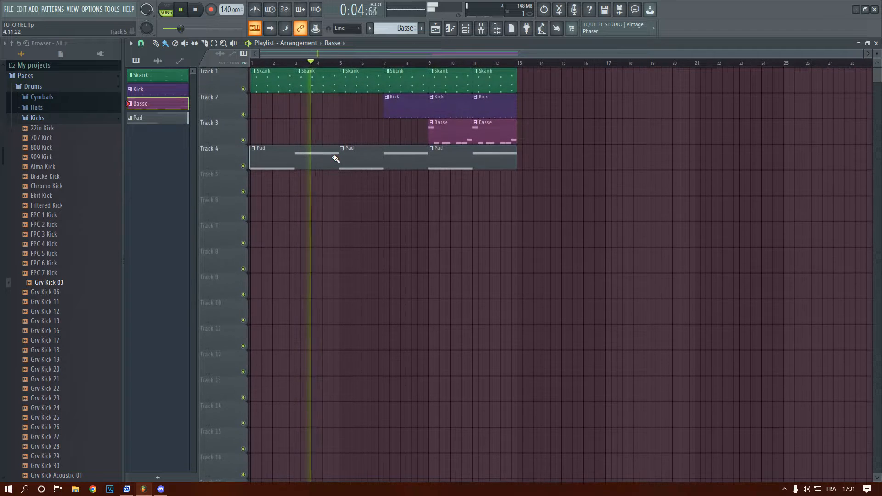
pyautogui.rightClick(389, 105)
# Delete both Basse clips from bars 9 to 12 of Track 3
pyautogui.click(435, 113)
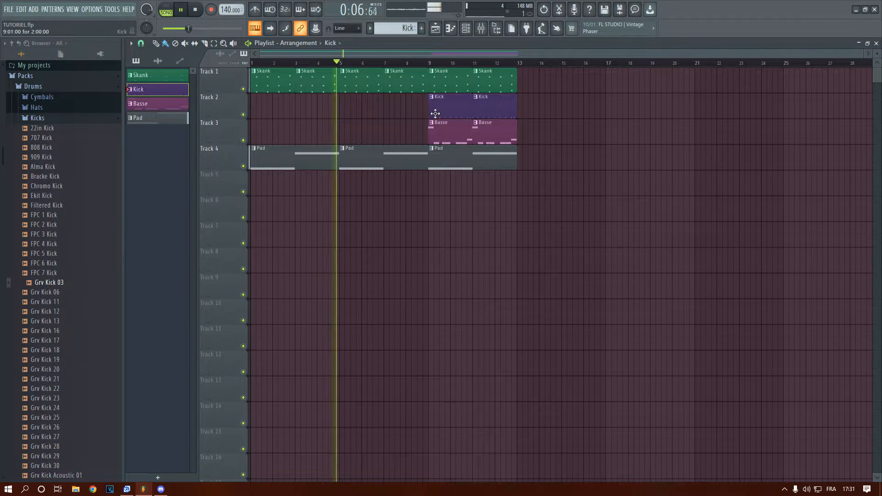
pyautogui.rightClick(438, 138)
pyautogui.rightClick(496, 138)
# Add two more Pad clips on Track 4 across bars 13 to 20
pyautogui.click(484, 160)
pyautogui.click(525, 158)
pyautogui.click(611, 157)
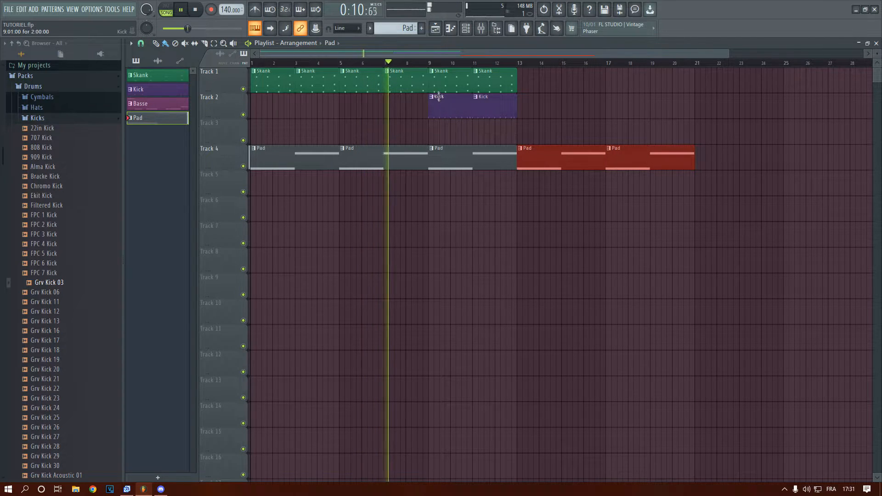
# Continue the Skank clips on Track 1 and the Kick clips on Track 2 across bars 13 to 20
pyautogui.click(512, 89)
pyautogui.moveTo(522, 87); pyautogui.dragTo(684, 91)
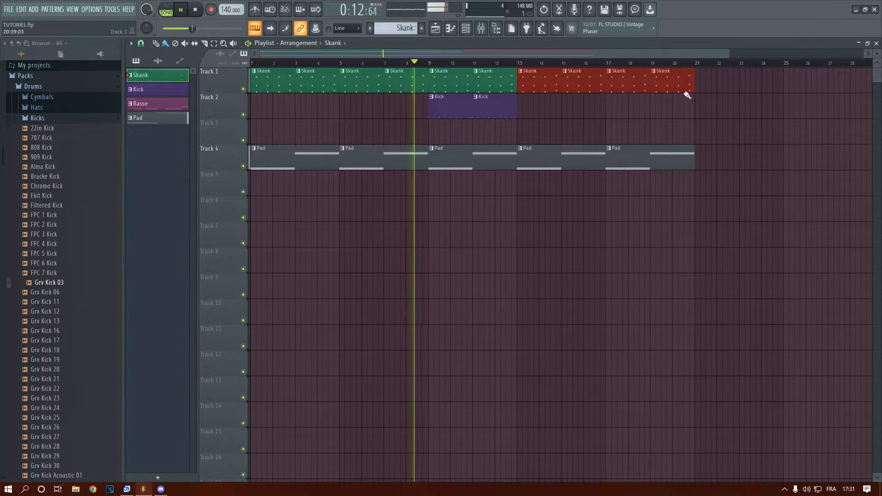
pyautogui.click(507, 110)
pyautogui.moveTo(523, 113); pyautogui.dragTo(659, 114)
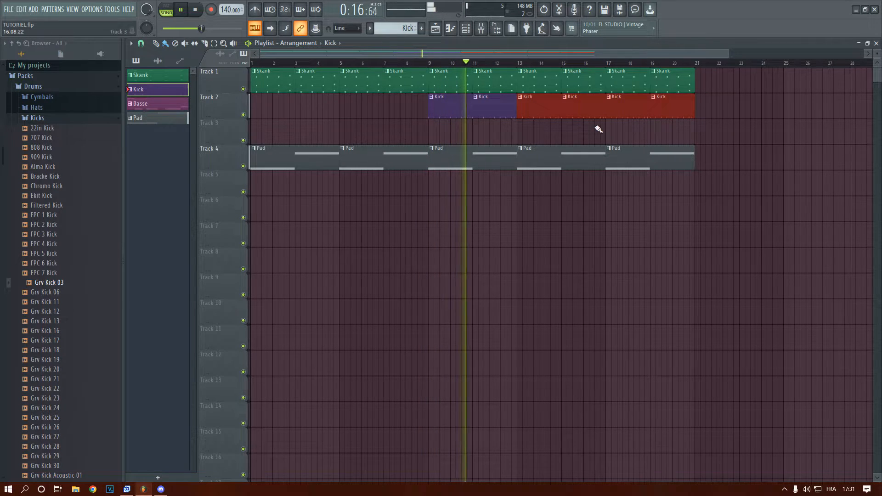
# Place four Basse clips on Track 3 across bars 13 to 20 and stop playback
pyautogui.click(179, 104)
pyautogui.moveTo(373, 57); pyautogui.dragTo(405, 58)
pyautogui.click(480, 134)
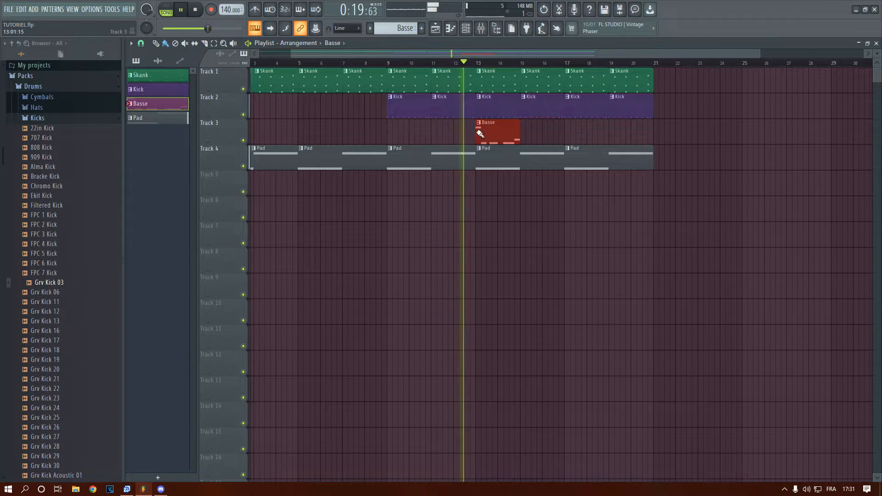
pyautogui.click(528, 136)
pyautogui.click(572, 134)
pyautogui.click(616, 134)
pyautogui.press('space')
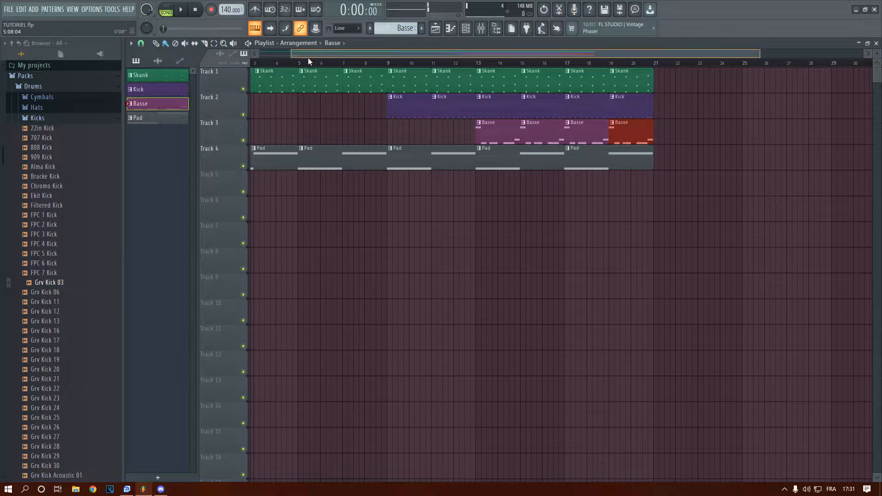
# Create a fifth pattern with its default name and place it at bar 1 of Track 5
pyautogui.moveTo(308, 57); pyautogui.dragTo(272, 58)
pyautogui.scroll(-2, 319, 165)
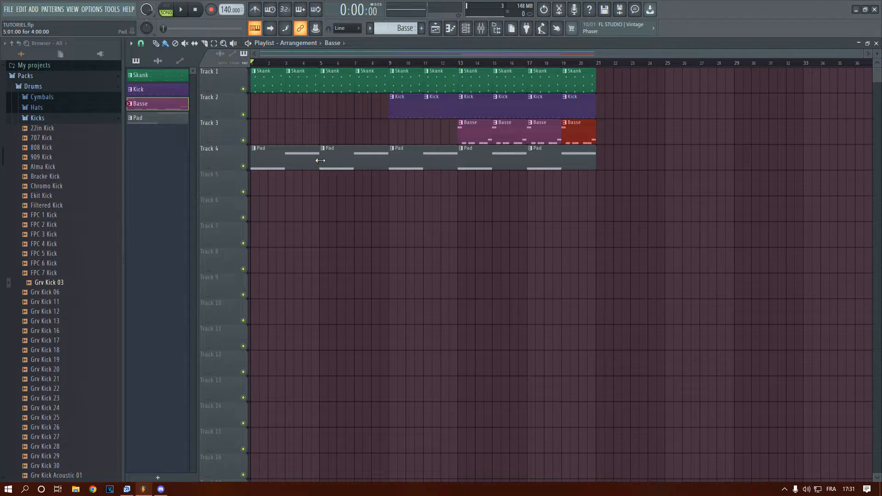
pyautogui.click(422, 29)
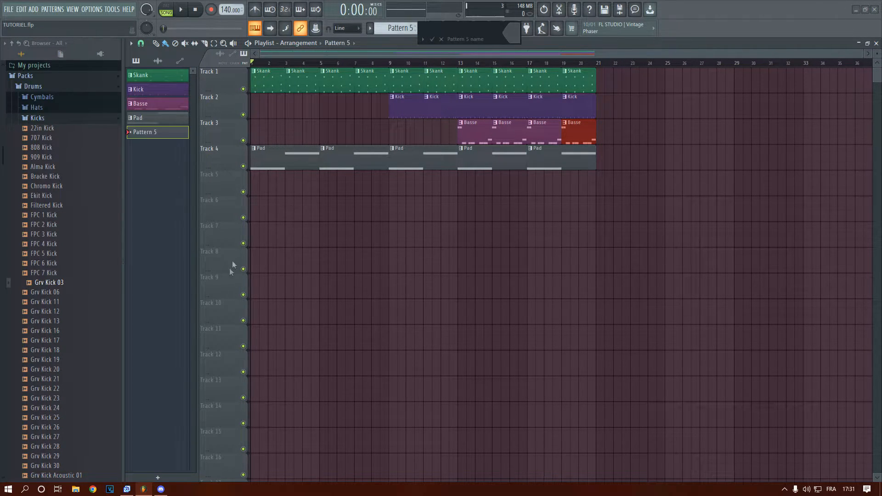
pyautogui.press('Return')
pyautogui.click(252, 180)
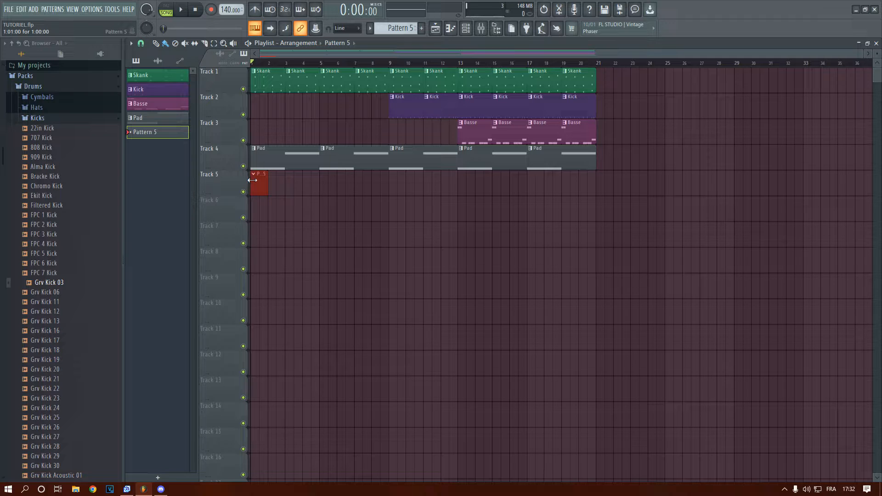
# Add a second Sakura instrument and load the STR Bring the Funk FG preset from its String bank
pyautogui.click(33, 9)
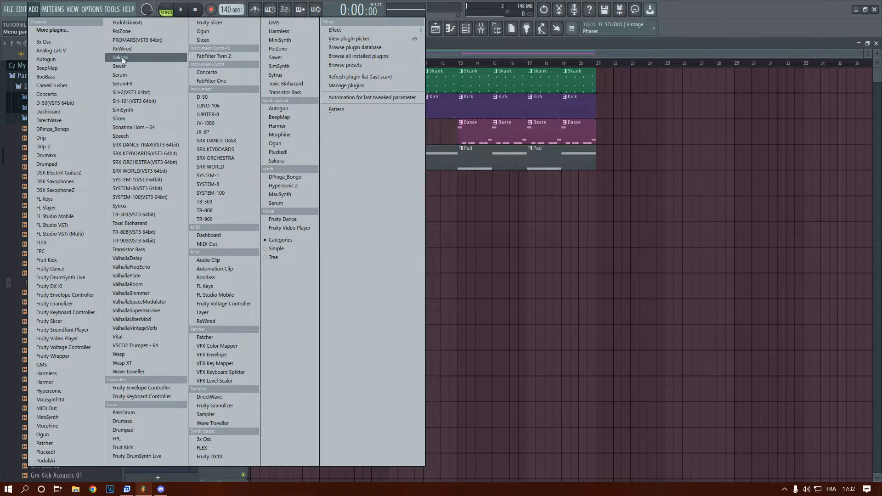
pyautogui.click(170, 57)
pyautogui.moveTo(298, 130); pyautogui.dragTo(368, 257)
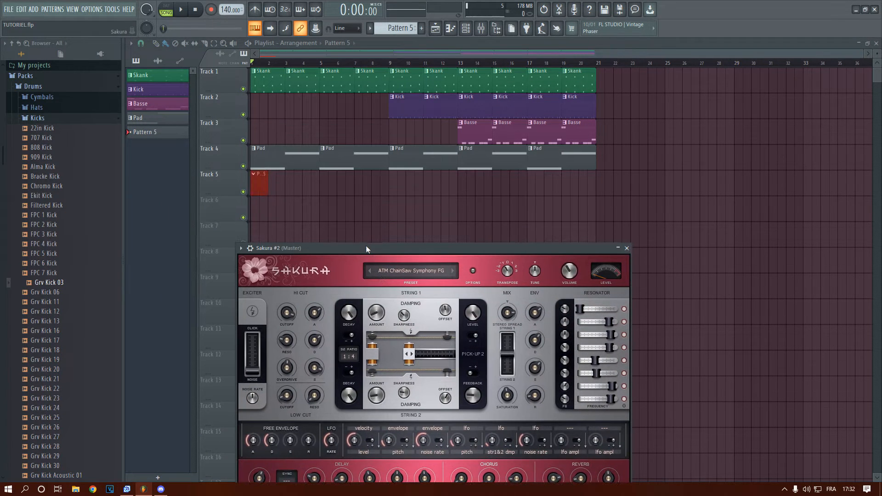
pyautogui.click(397, 265)
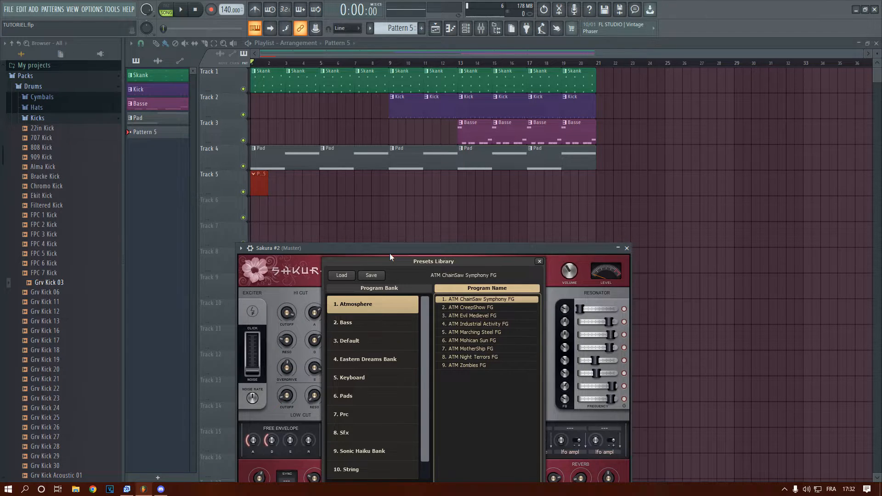
pyautogui.moveTo(390, 255); pyautogui.dragTo(405, 207)
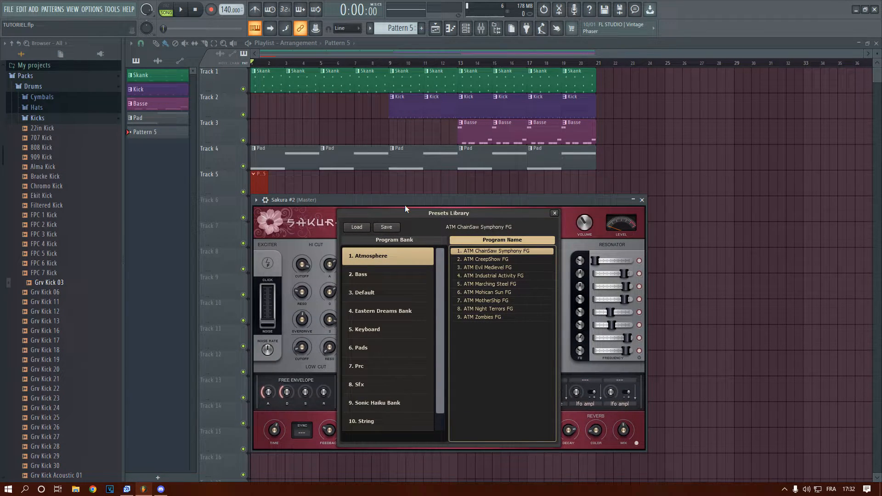
pyautogui.click(359, 422)
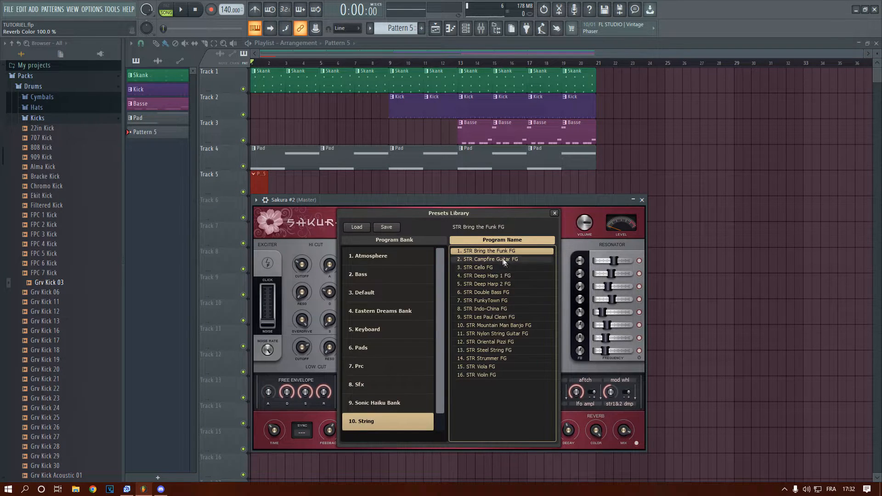
pyautogui.click(468, 202)
# Audition the STR Bring the Funk FG and STR Campfire Guitar FG presets against the song
pyautogui.press('space')
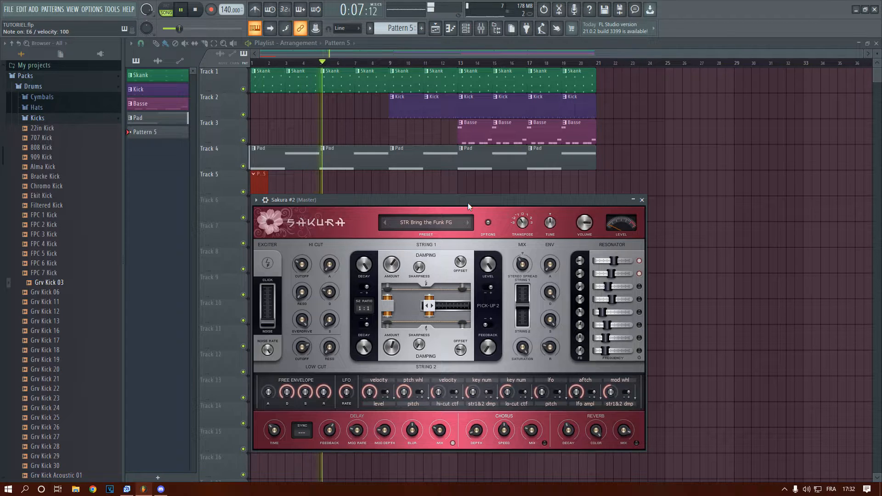
pyautogui.press('space')
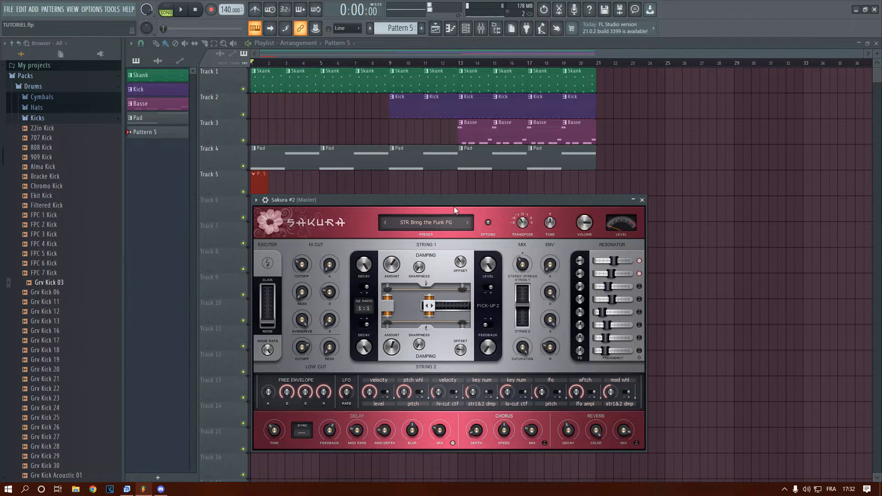
pyautogui.click(474, 222)
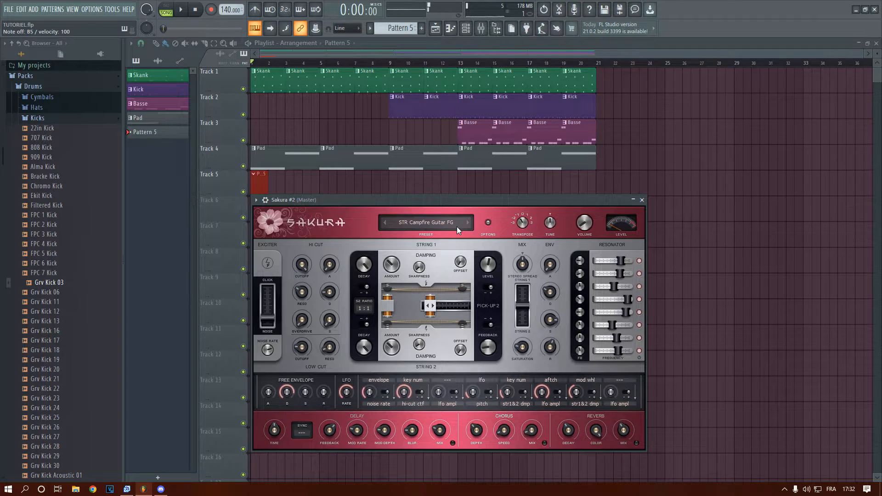
pyautogui.press('v')
pyautogui.press('space')
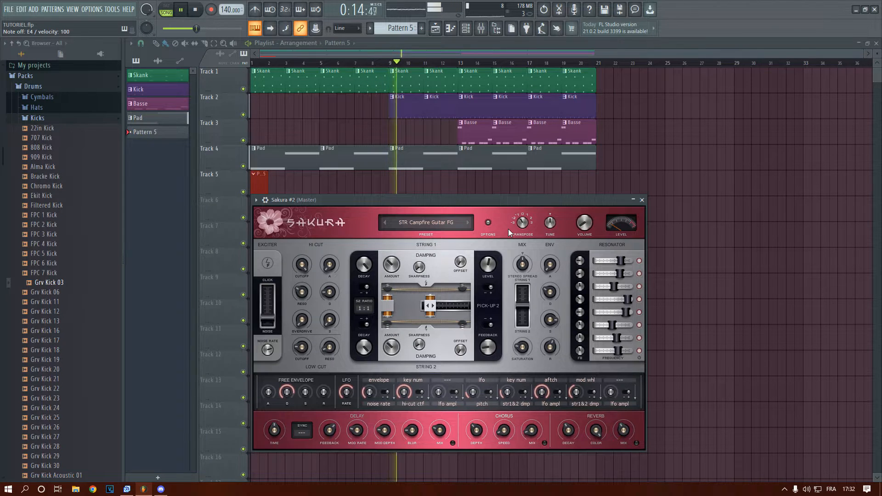
pyautogui.press('space')
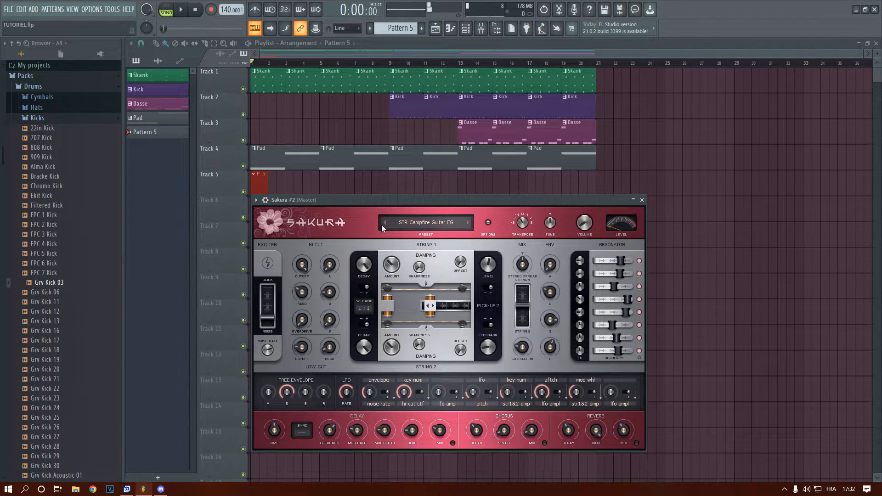
# Switch the new Sakura to the STR Cello FG preset and audition it against the song
pyautogui.moveTo(391, 201); pyautogui.dragTo(464, 175)
pyautogui.click(541, 196)
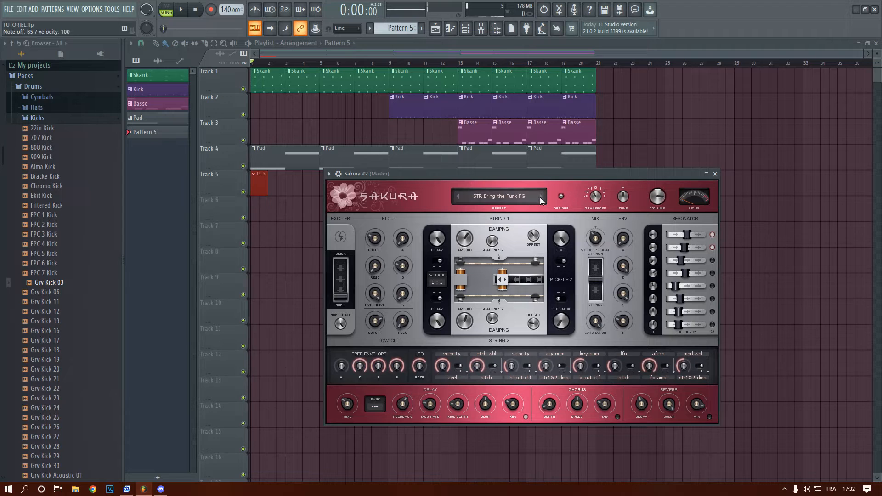
pyautogui.moveTo(525, 172); pyautogui.dragTo(481, 197)
pyautogui.press('space')
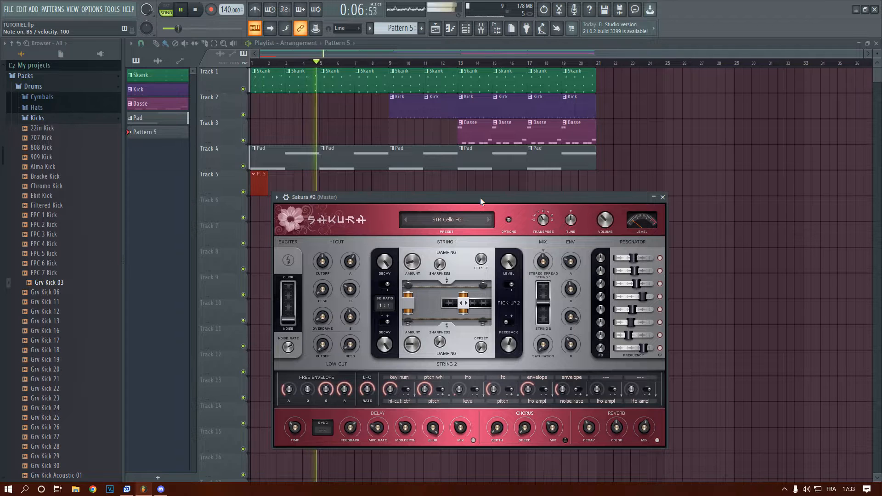
pyautogui.press('space')
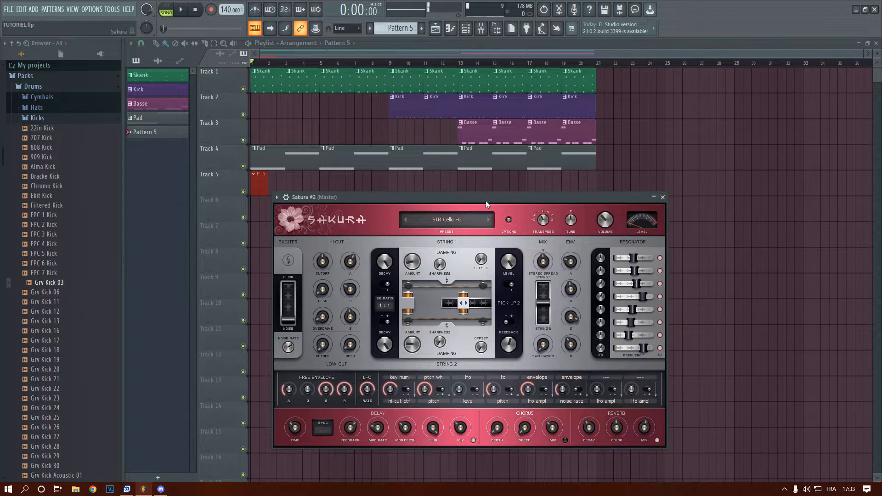
# Load the STR Deep Harp 1 FG preset in the new Sakura and audition it against the song
pyautogui.moveTo(486, 200); pyautogui.dragTo(504, 179)
pyautogui.click(508, 202)
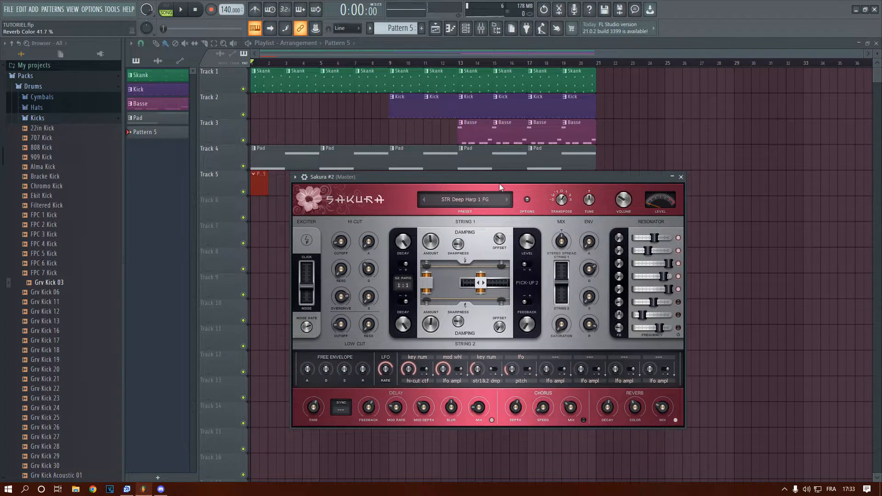
pyautogui.moveTo(497, 178); pyautogui.dragTo(504, 210)
pyautogui.press('space')
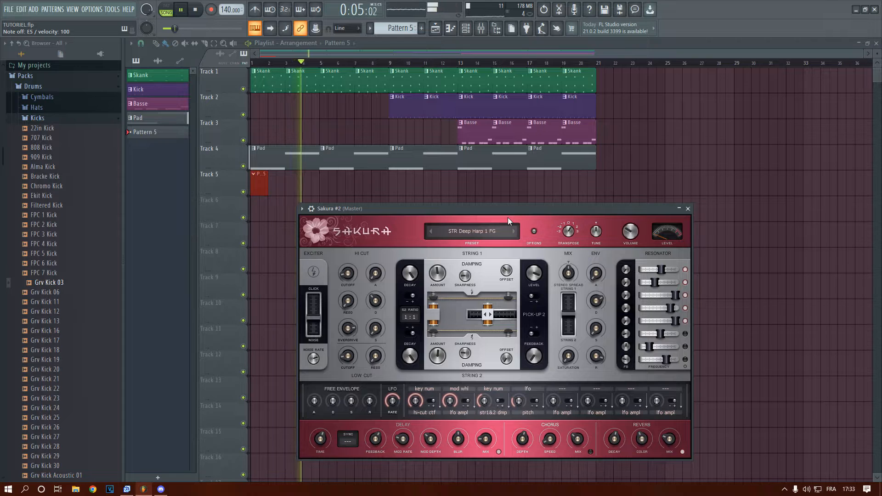
pyautogui.press('space')
pyautogui.moveTo(487, 212); pyautogui.dragTo(466, 211)
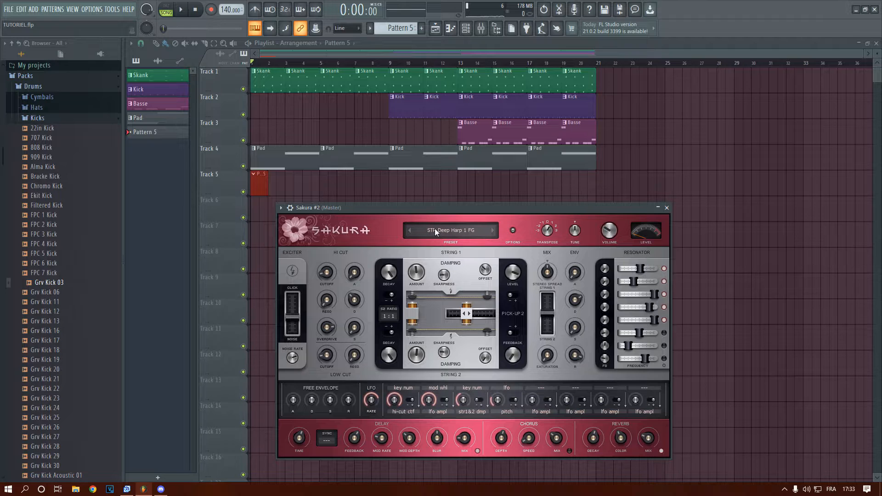
# Route the Sakura #2 channel to mixer insert 5 and open the mixer
pyautogui.click(465, 28)
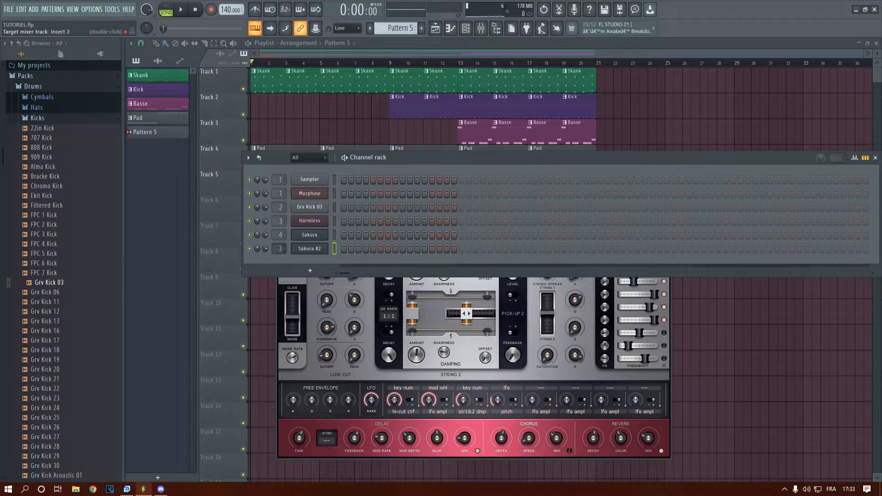
pyautogui.click(276, 68)
pyautogui.click(258, 187)
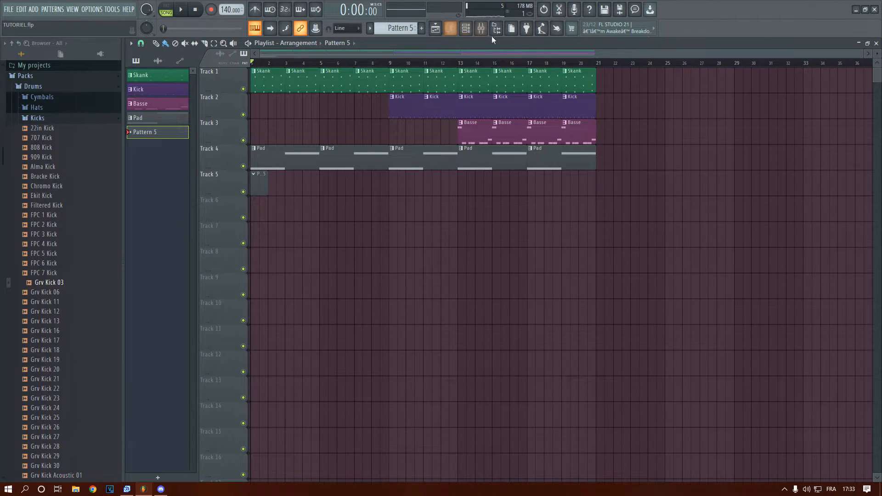
pyautogui.click(481, 28)
pyautogui.rightClick(221, 209)
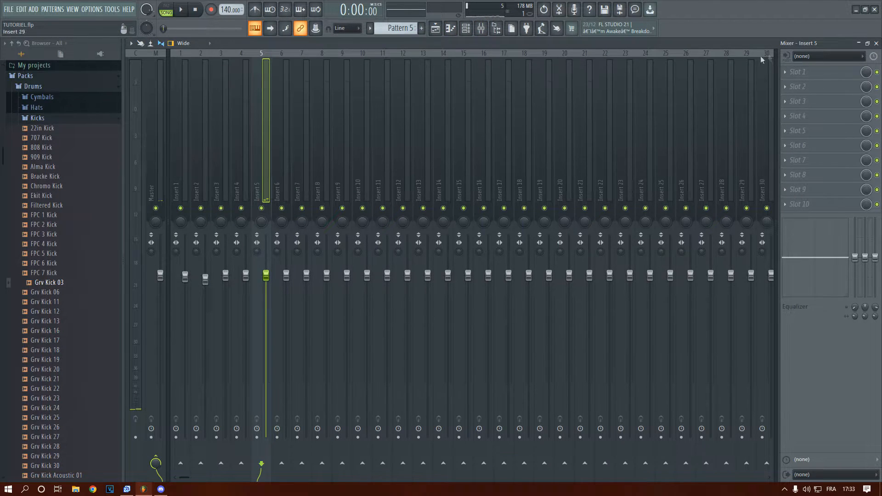
# Solo mixer insert 5 and lower its volume slightly while auditioning harp notes
pyautogui.click(876, 43)
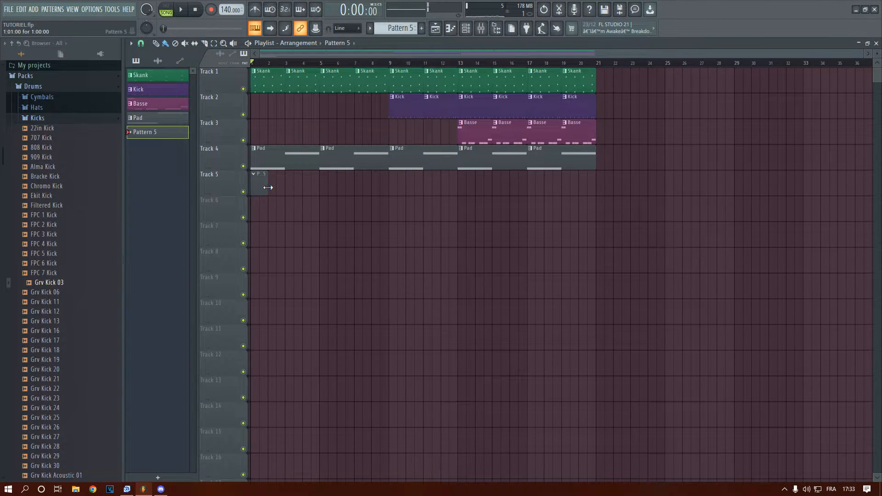
pyautogui.click(481, 29)
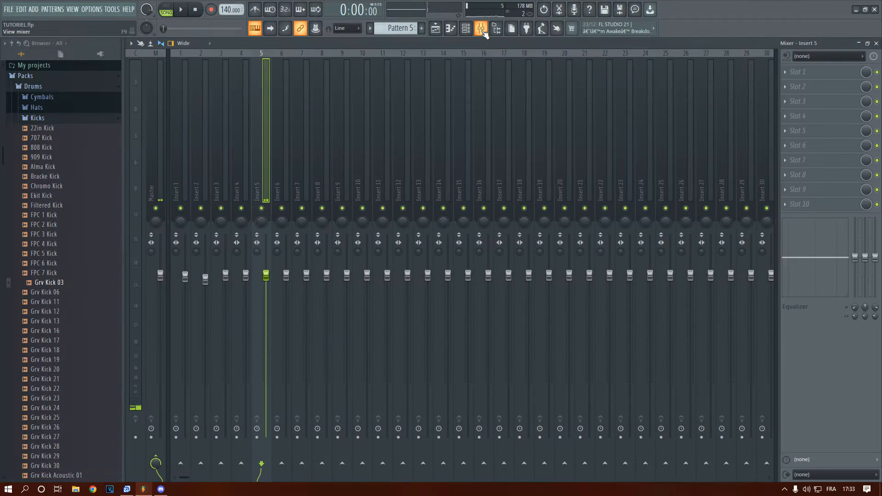
pyautogui.press('a')
pyautogui.press('a')
pyautogui.moveTo(261, 278); pyautogui.dragTo(265, 278)
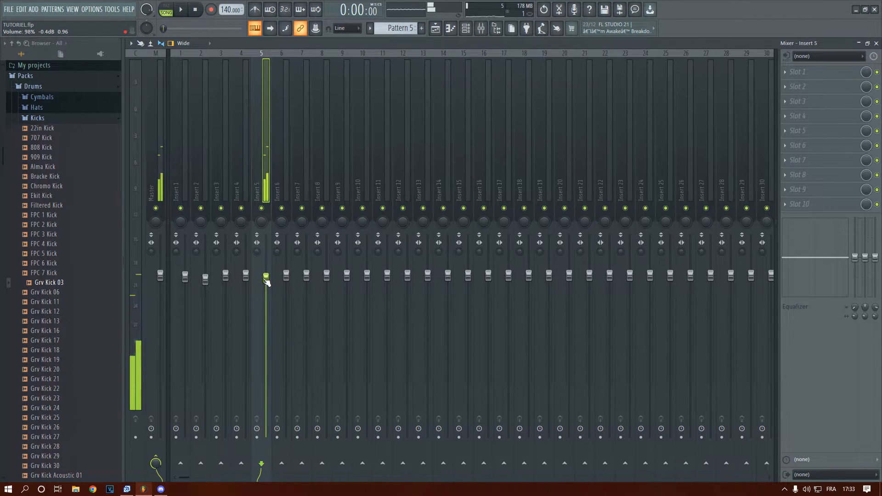
pyautogui.rightClick(261, 209)
pyautogui.moveTo(266, 280); pyautogui.dragTo(266, 277)
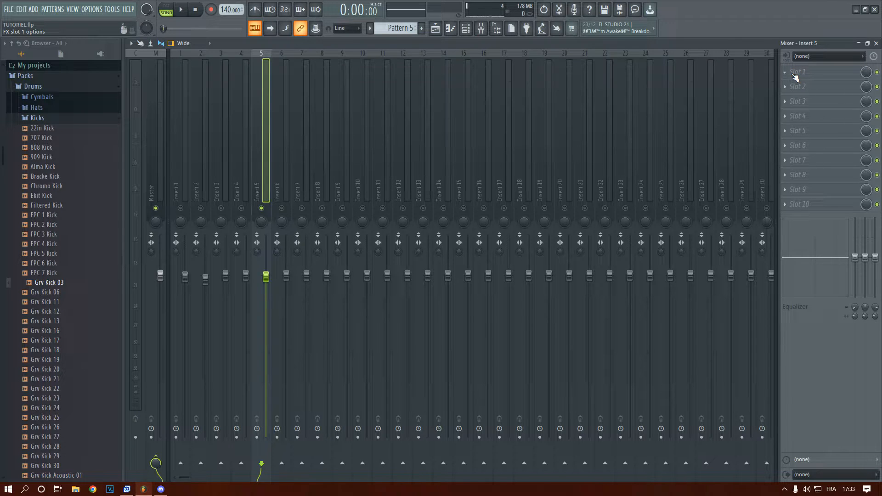
# Add Fruity Reeverb 2 to slot 1 of insert 5 and compare the harp with the effect bypassed and enabled
pyautogui.click(792, 73)
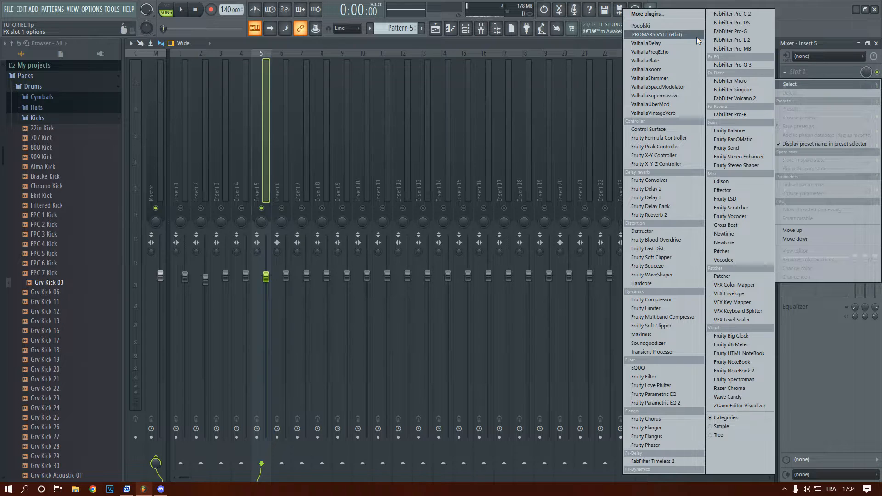
pyautogui.click(652, 216)
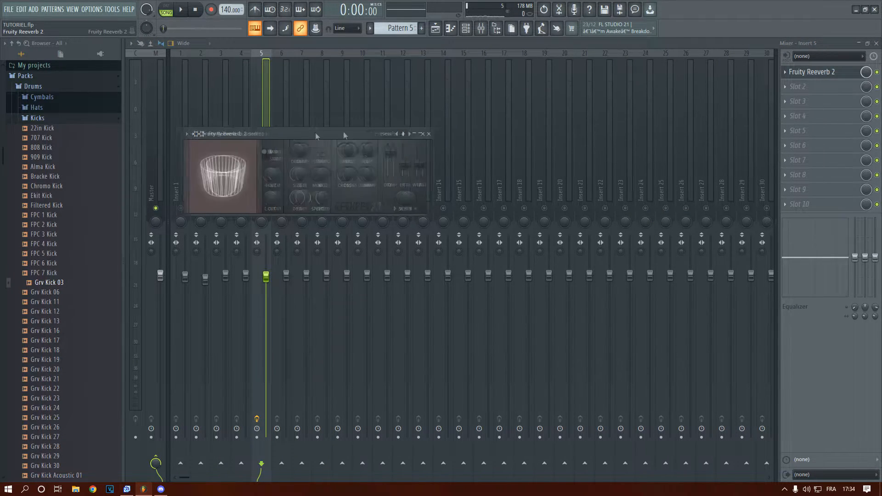
pyautogui.click(558, 137)
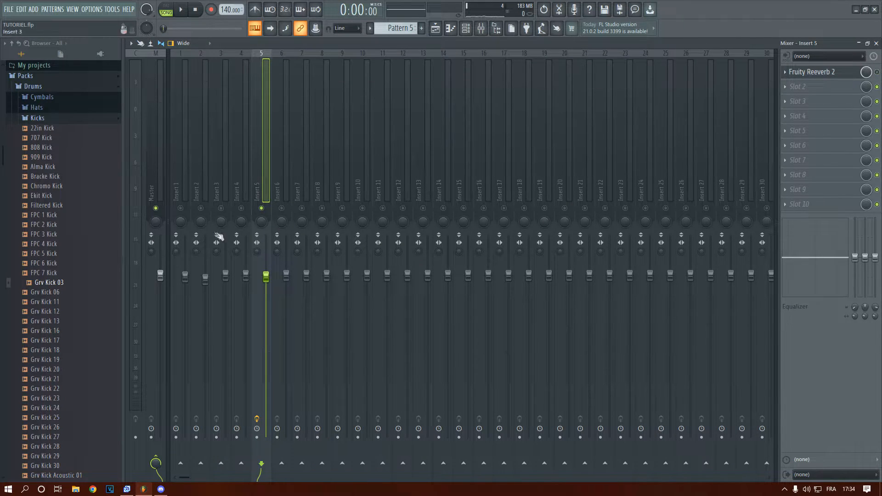
pyautogui.press('c')
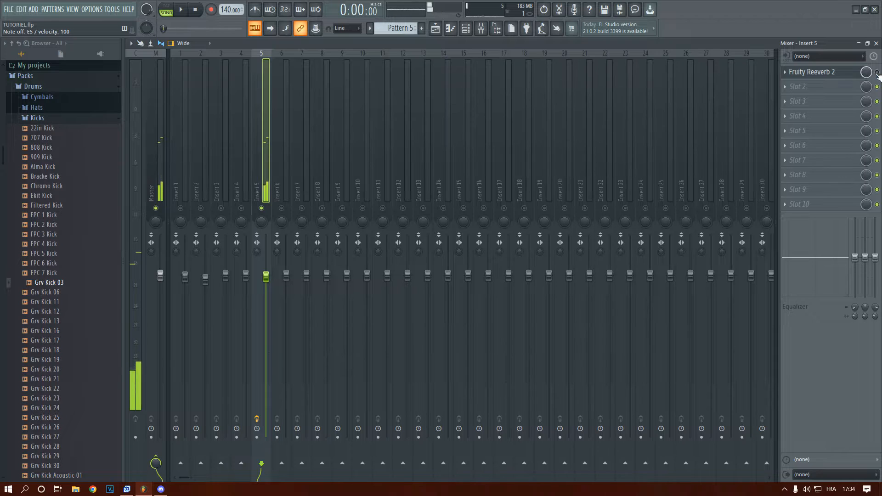
pyautogui.press('c')
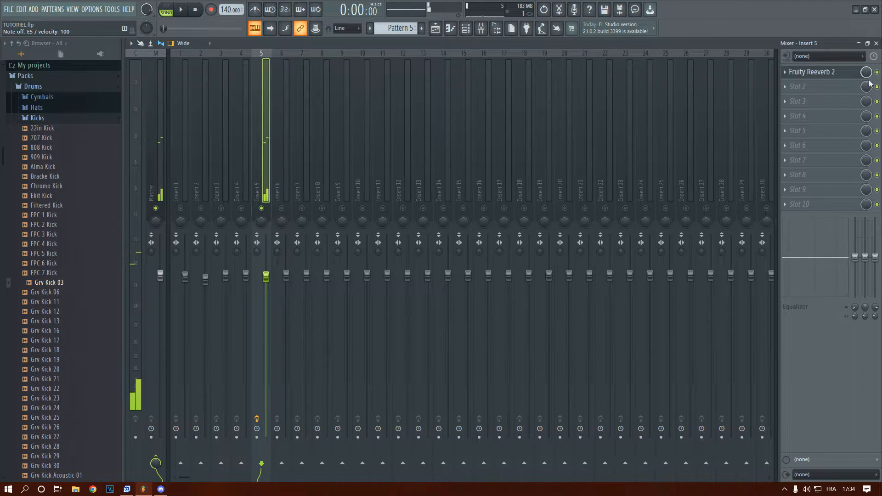
# Load the Cathedral preset in Fruity Reeverb 2, audition a harp note and close the plugin window
pyautogui.click(807, 74)
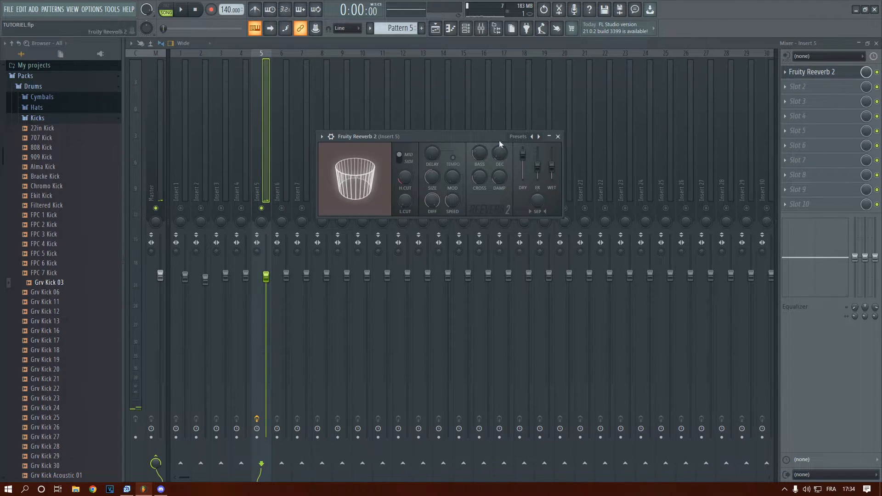
pyautogui.click(539, 136)
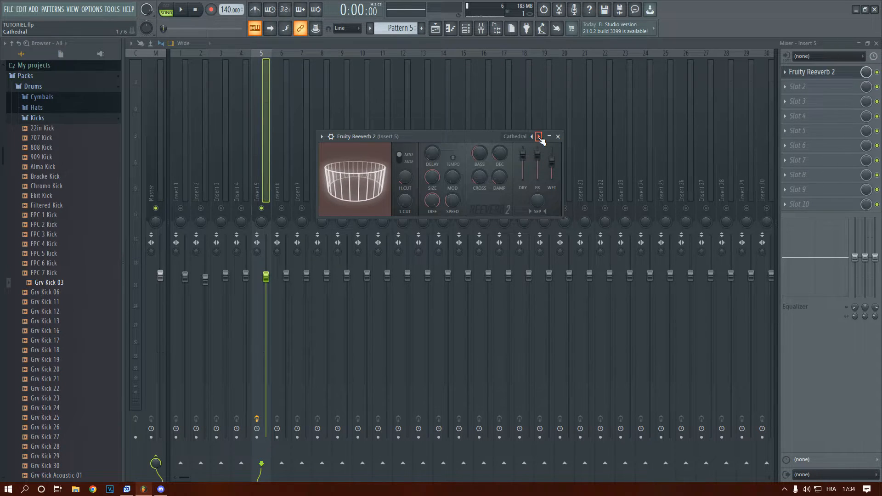
pyautogui.press('c')
pyautogui.click(558, 136)
# Lower insert 5's volume a little more and set the Fruity Reeverb 2 mix level to about 54%
pyautogui.moveTo(266, 276); pyautogui.dragTo(266, 279)
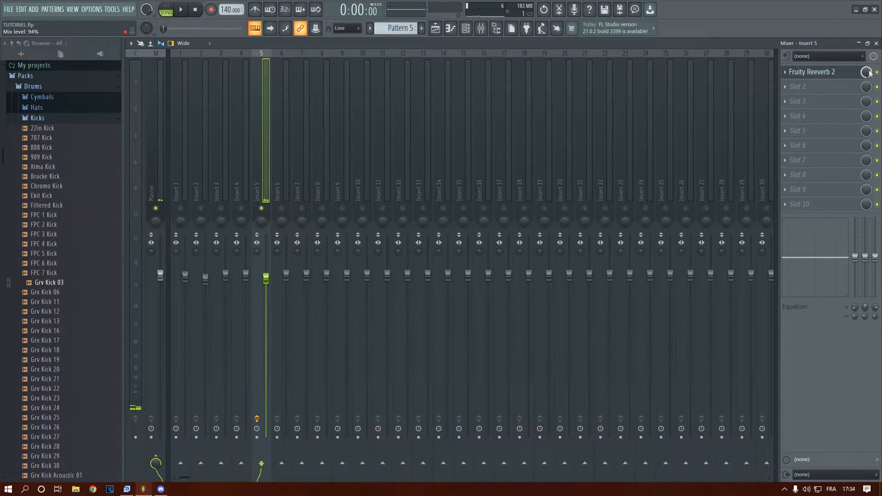
pyautogui.moveTo(866, 72); pyautogui.dragTo(866, 110)
pyautogui.press('c')
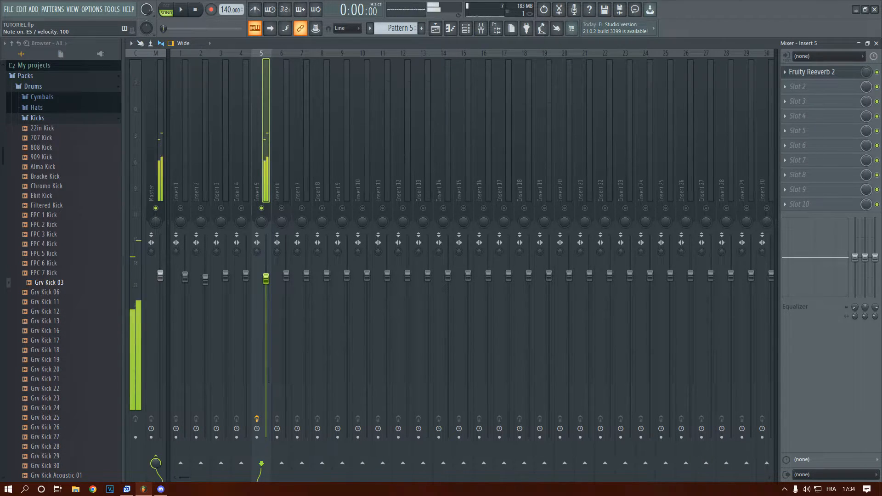
pyautogui.press('c')
pyautogui.moveTo(866, 72); pyautogui.dragTo(866, 49)
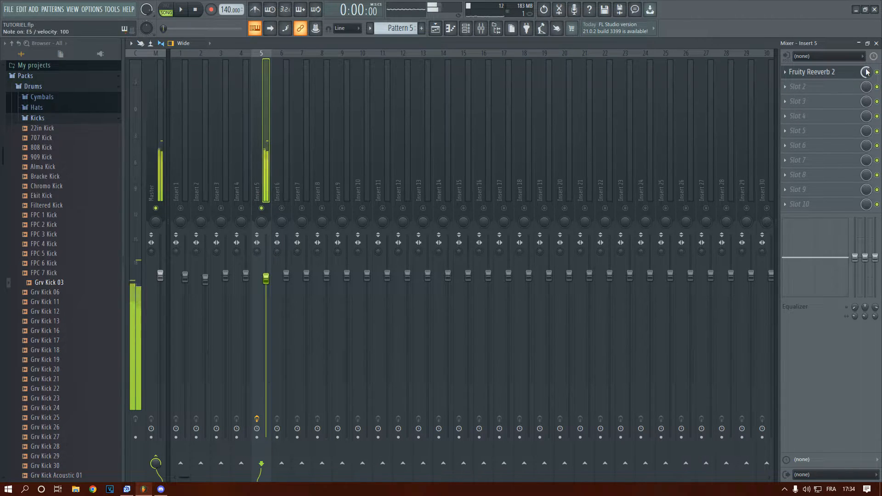
# Play the song briefly with insert 5 soloed, unsolo the insert and close the mixer
pyautogui.press('space')
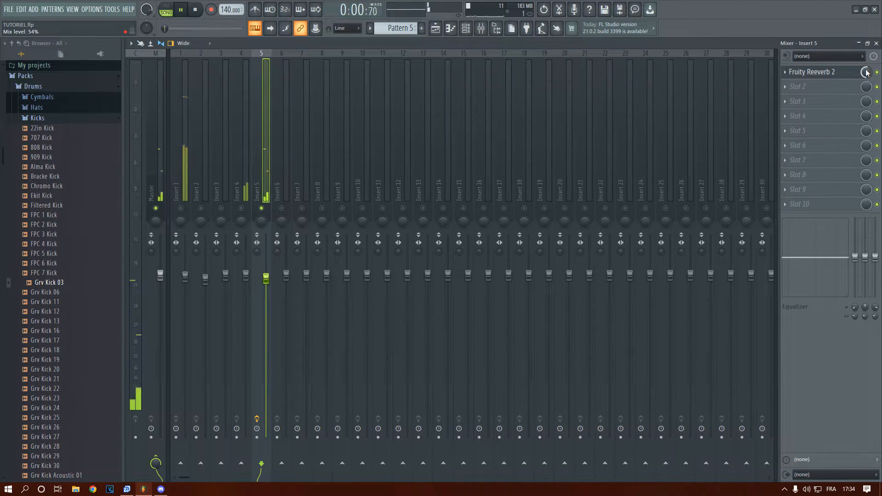
pyautogui.press('space')
pyautogui.rightClick(262, 208)
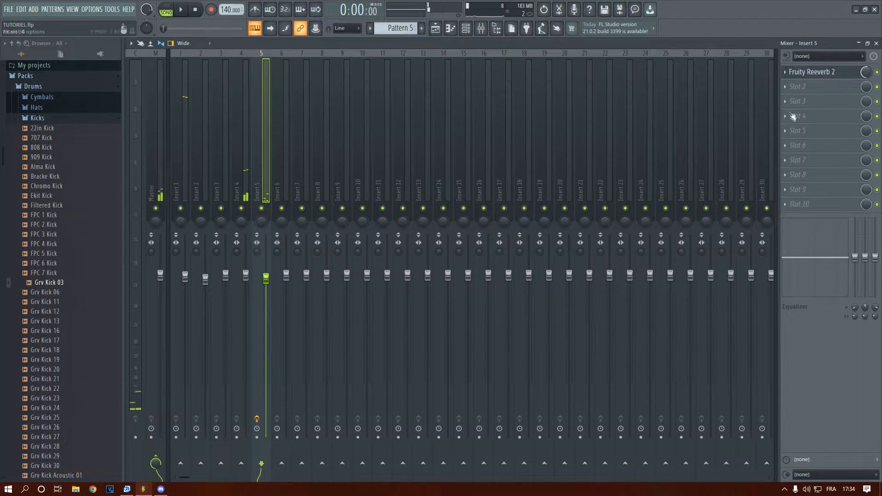
pyautogui.click(876, 43)
# Rename Pattern 5 as Melo
pyautogui.click(258, 181)
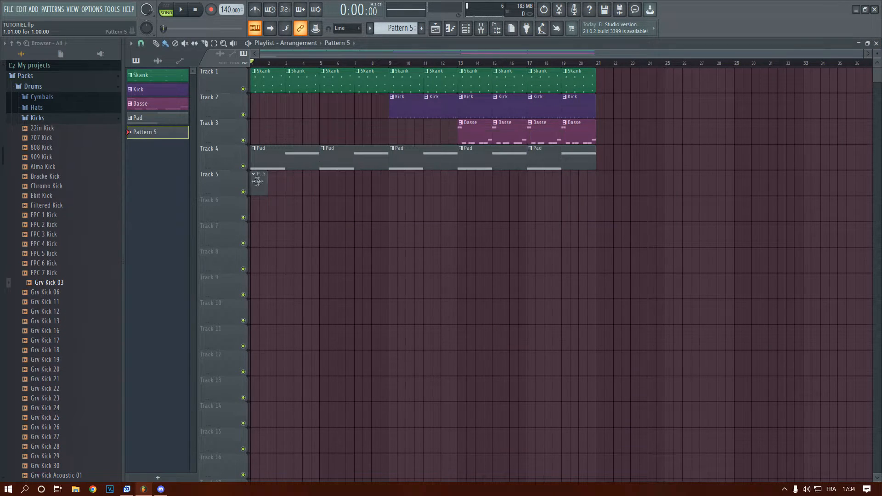
pyautogui.rightClick(171, 136)
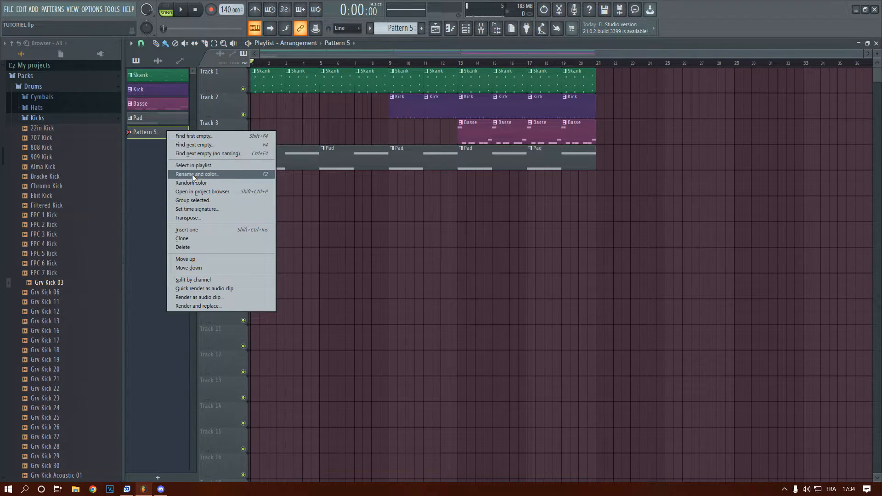
pyautogui.click(193, 173)
pyautogui.write('Melo')
pyautogui.press('Return')
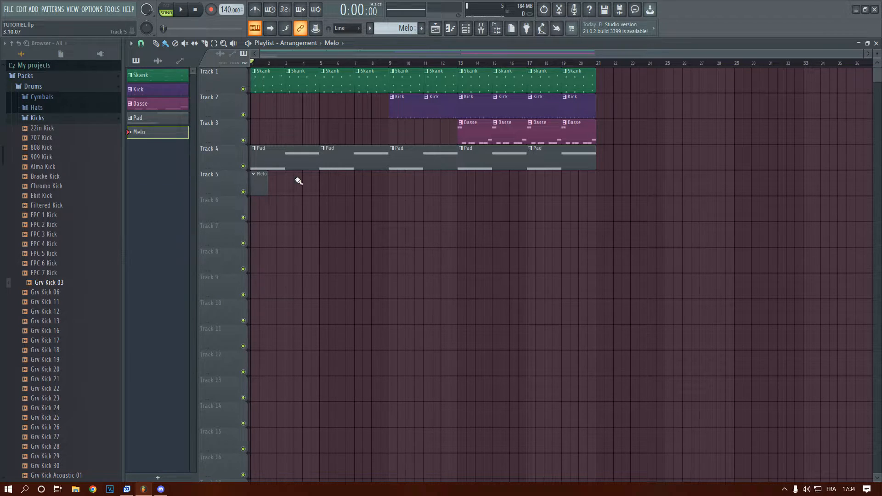
# Open the Sakura #2 piano roll for the Melo pattern and place a short F6 note at the start of bar 1
pyautogui.doubleClick(260, 181)
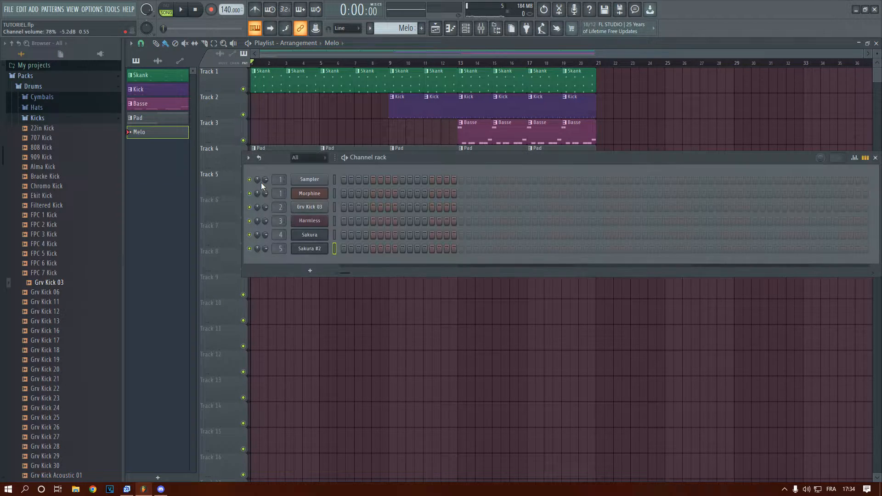
pyautogui.rightClick(324, 249)
pyautogui.click(349, 250)
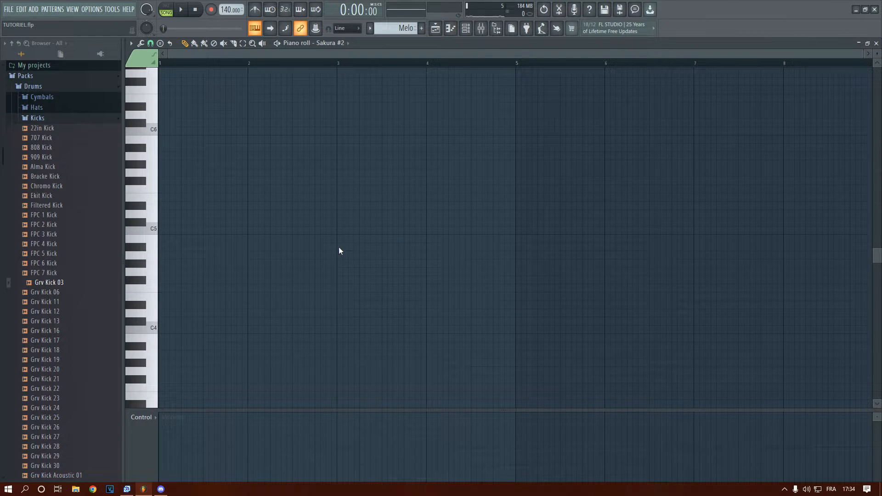
pyautogui.scroll(3, 193, 233)
pyautogui.click(170, 151)
pyautogui.moveTo(336, 148); pyautogui.dragTo(90, 170)
pyautogui.press('space')
pyautogui.press('space')
pyautogui.moveTo(161, 148); pyautogui.dragTo(162, 140)
# Add a short A5 note at the start of bar 2 and descending E6, D6 and C6 notes before it, checking by playback
pyautogui.press('space')
pyautogui.press('space')
pyautogui.press('space')
pyautogui.press('space')
pyautogui.click(250, 205)
pyautogui.press('space')
pyautogui.press('space')
pyautogui.press('space')
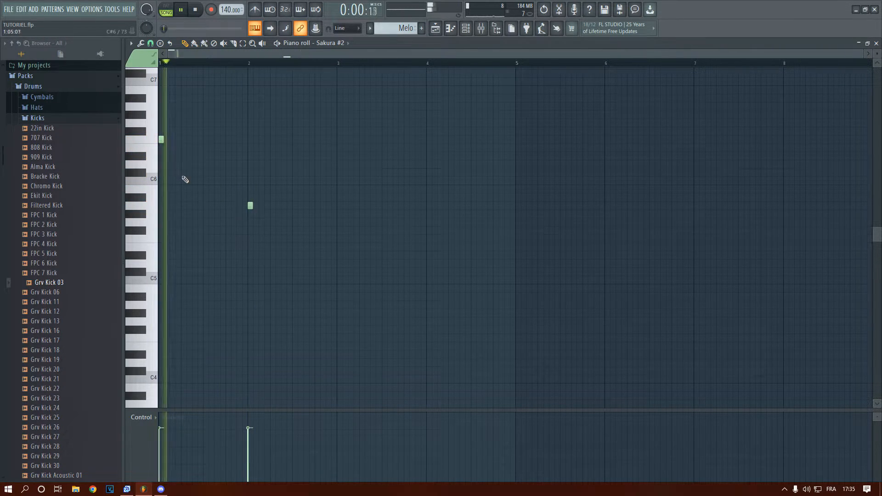
pyautogui.click(195, 147)
pyautogui.press('space')
pyautogui.press('space')
pyautogui.click(206, 164)
pyautogui.click(228, 180)
pyautogui.press('space')
pyautogui.press('space')
# Add short A5 and B5 notes near the end of bar 2 and play the melody
pyautogui.press('space')
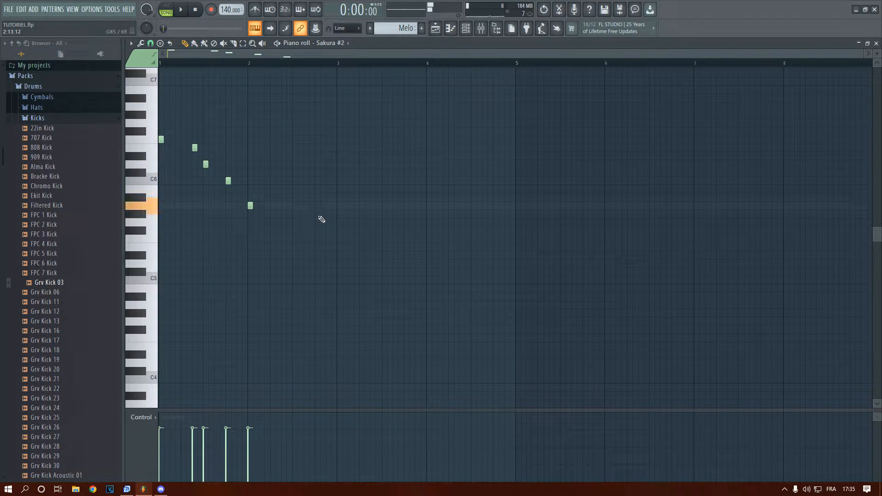
pyautogui.click(323, 206)
pyautogui.click(329, 189)
pyautogui.moveTo(321, 205); pyautogui.dragTo(317, 206)
pyautogui.press('space')
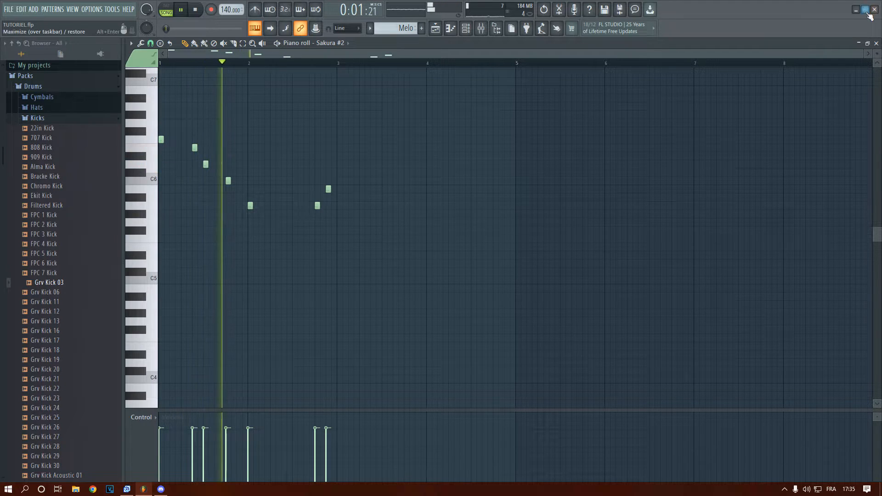
# Try repeating the Melo clip on Track 5 from bar 3 through bar 20 during playback, and delete the copies
pyautogui.click(877, 43)
pyautogui.click(190, 173)
pyautogui.click(290, 183)
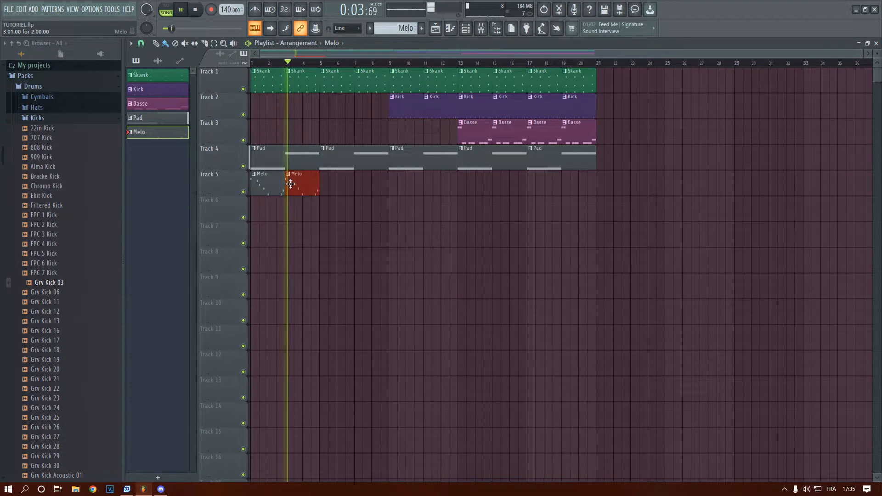
pyautogui.click(326, 188)
pyautogui.moveTo(326, 187); pyautogui.dragTo(414, 197)
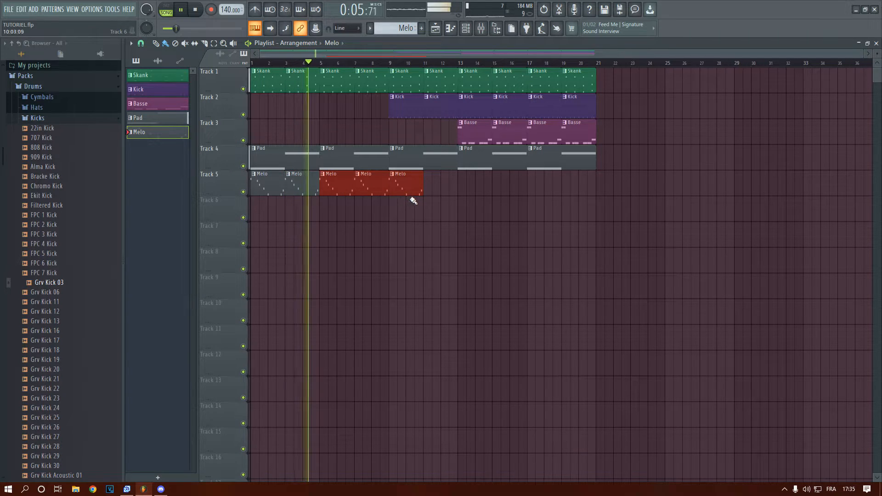
pyautogui.click(429, 187)
pyautogui.click(467, 181)
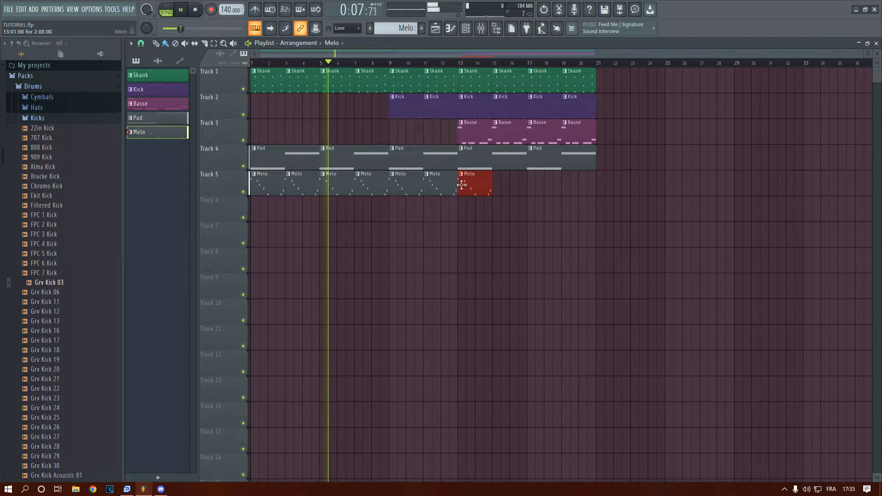
pyautogui.click(495, 189)
pyautogui.click(529, 190)
pyautogui.click(565, 186)
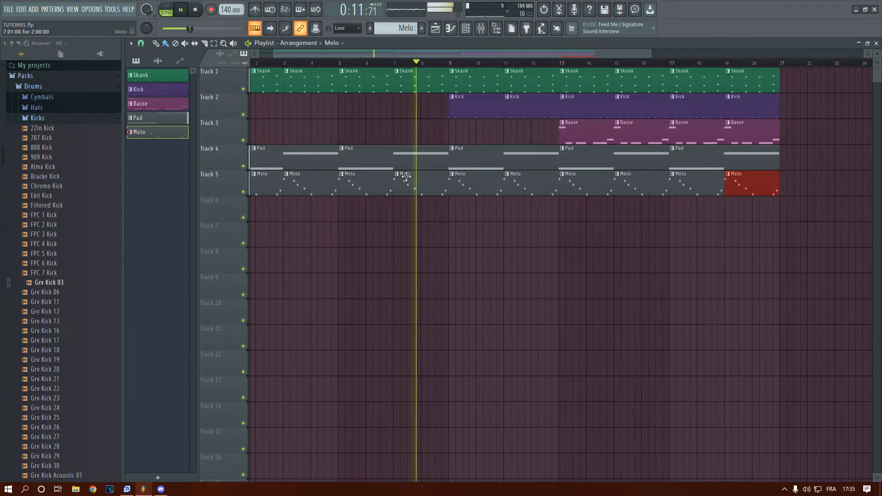
pyautogui.press('space')
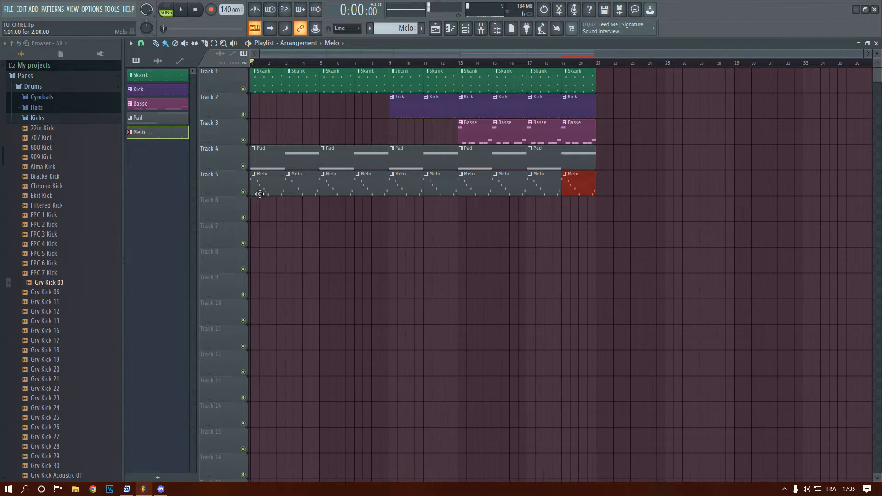
pyautogui.moveTo(295, 186); pyautogui.dragTo(591, 195)
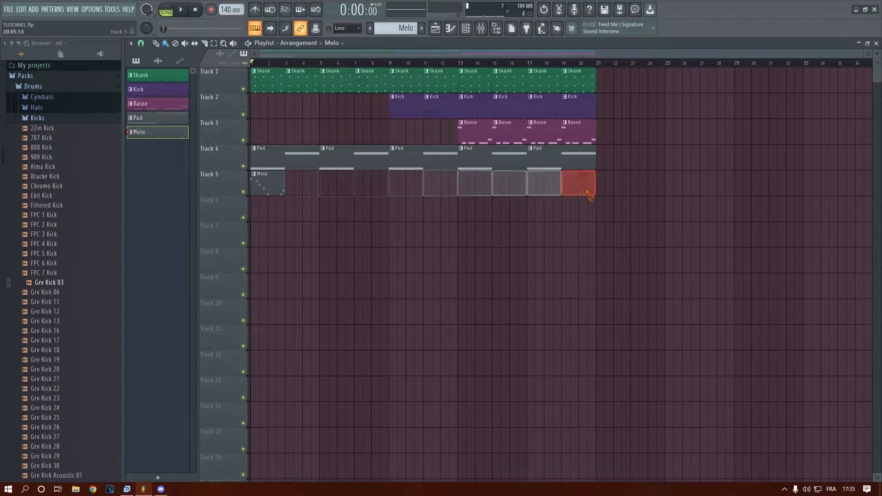
# Extend the Melo clip on Track 5 to four bars, checking its notes and trying a slightly shorter clip length
pyautogui.moveTo(284, 188); pyautogui.dragTo(313, 193)
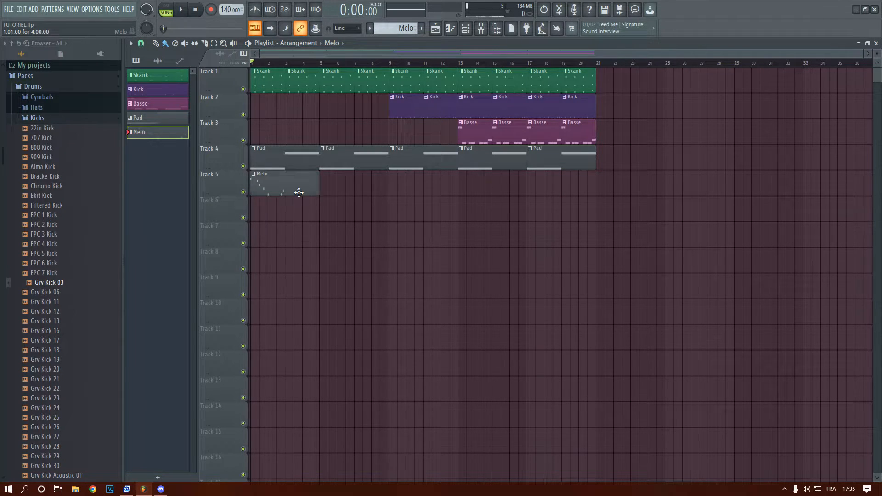
pyautogui.doubleClick(299, 193)
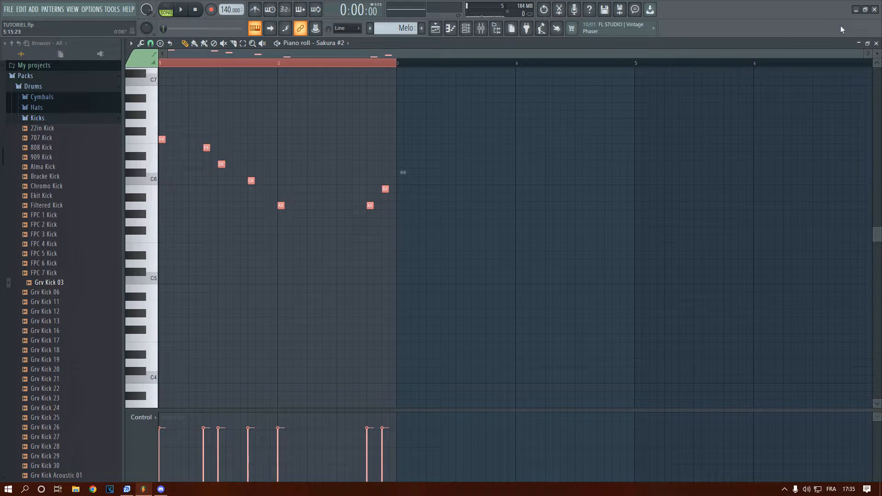
pyautogui.click(860, 43)
pyautogui.click(299, 64)
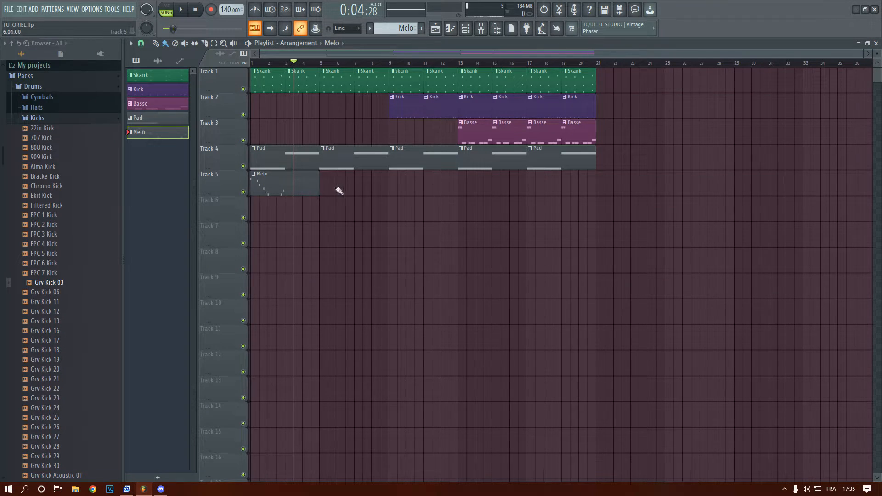
pyautogui.moveTo(319, 187)
pyautogui.mouseDown()
pyautogui.moveTo(679, 189)
pyautogui.moveTo(309, 196)
pyautogui.mouseUp()
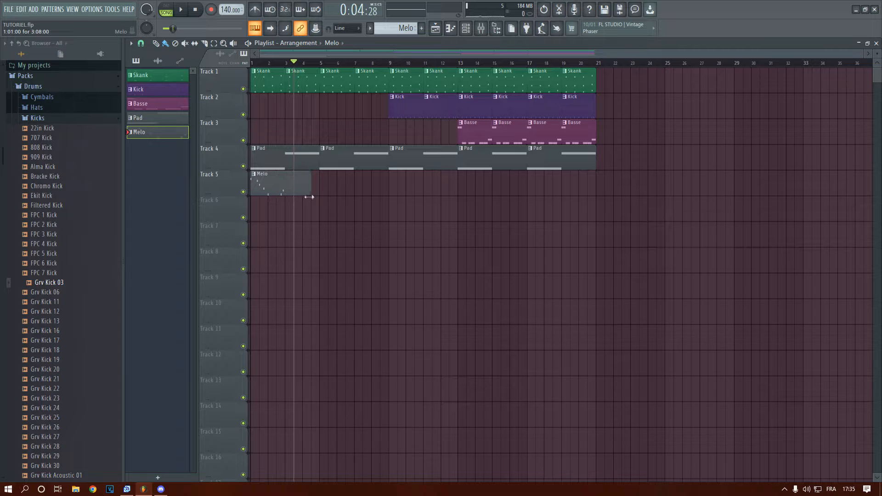
# Open the Sakura #2 piano roll and duplicate the two-bar melody into bars 3 and 4
pyautogui.press('F6')
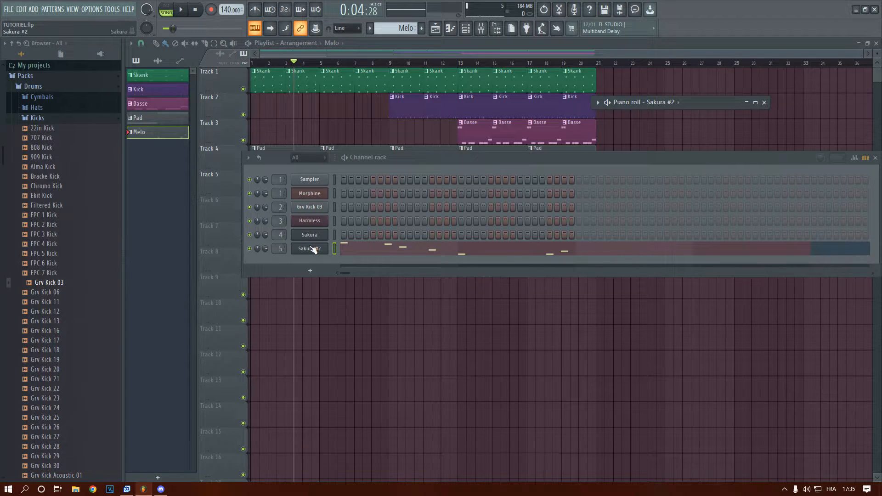
pyautogui.rightClick(314, 249)
pyautogui.press('Escape')
pyautogui.rightClick(313, 250)
pyautogui.click(351, 252)
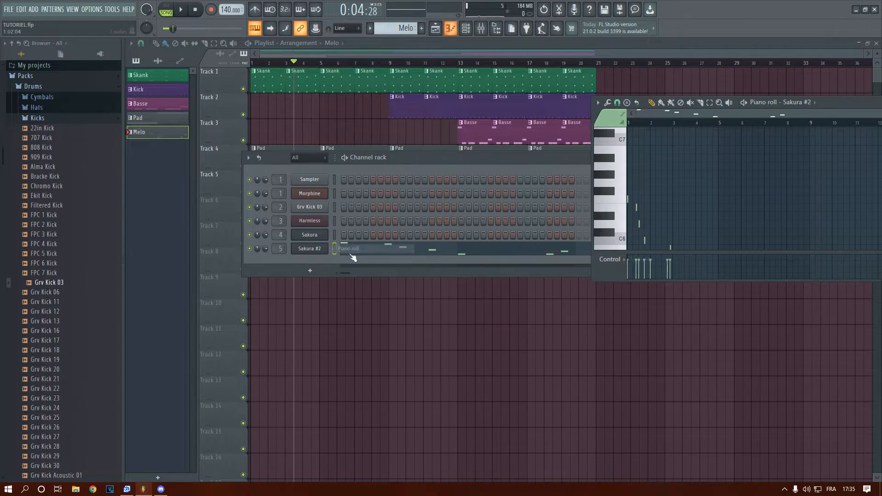
pyautogui.doubleClick(824, 105)
pyautogui.hotkey('ctrl', 'a')
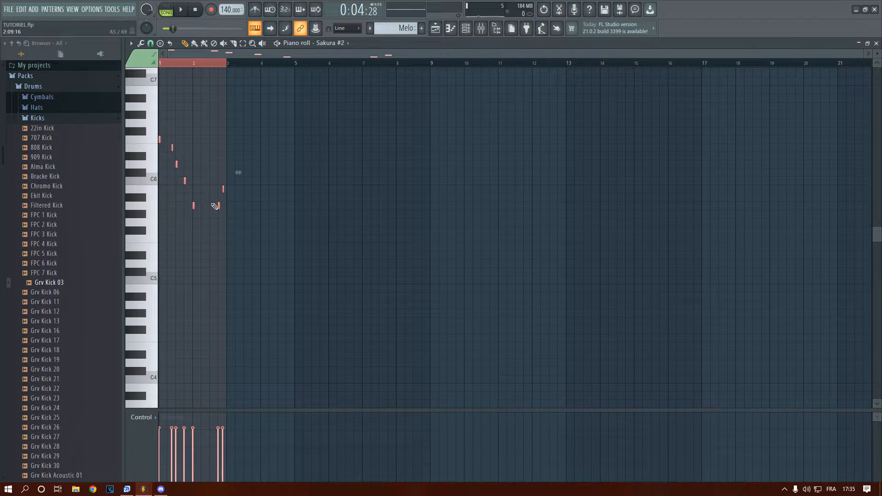
pyautogui.scroll(5, 216, 202)
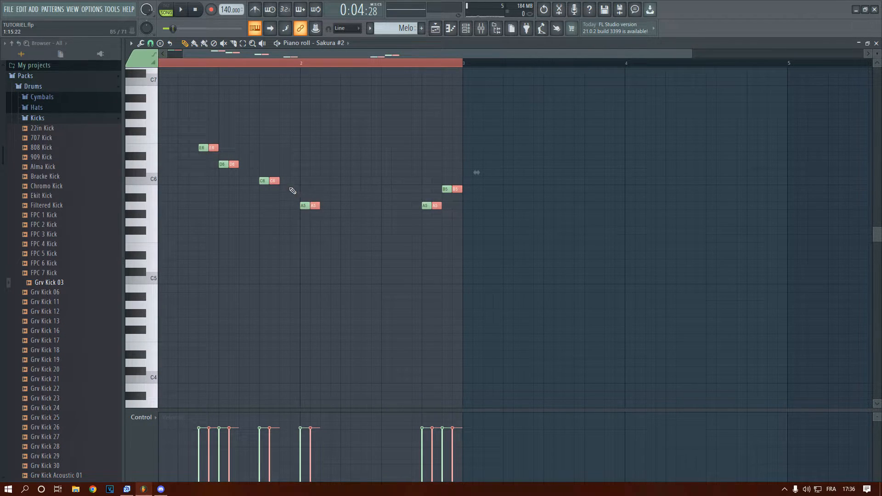
pyautogui.scroll(-3, 257, 188)
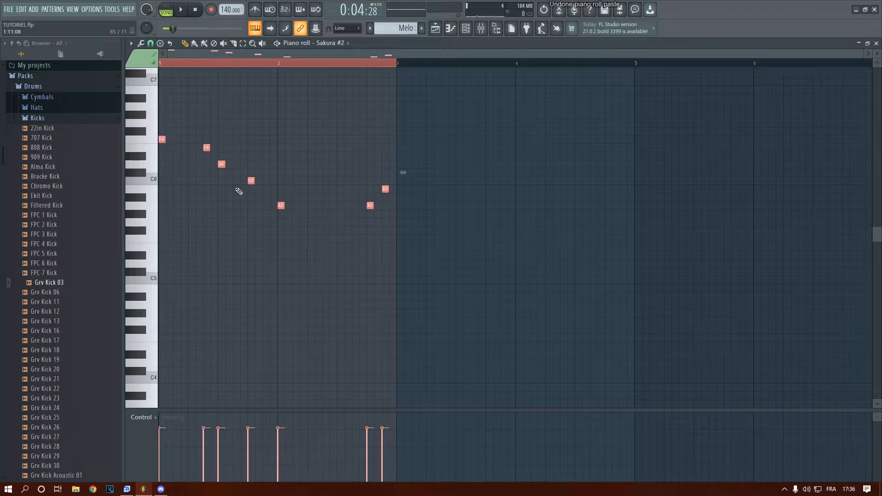
pyautogui.hotkey('ctrl', 'b')
pyautogui.scroll(-2, 395, 186)
pyautogui.scroll(-1, 396, 154)
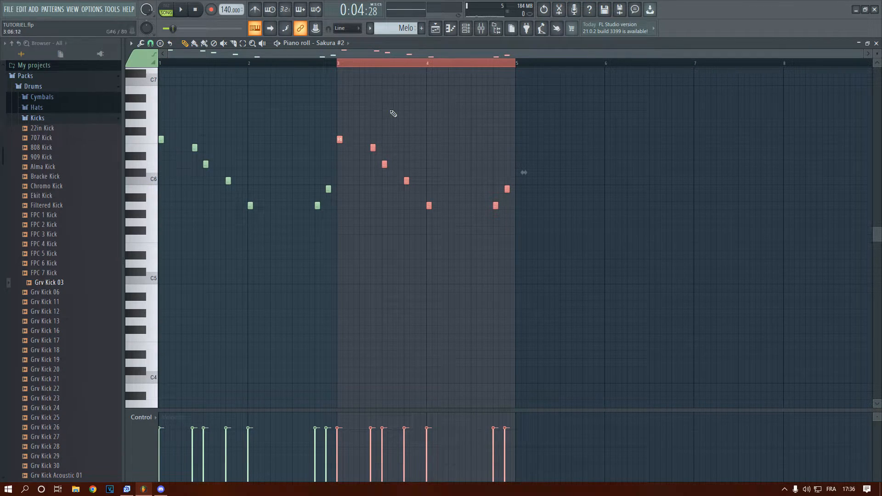
# Vary bars 3 and 4 during playback by deleting the copied A5 and B5 notes and moving E6 to the start of bar 4
pyautogui.press('space')
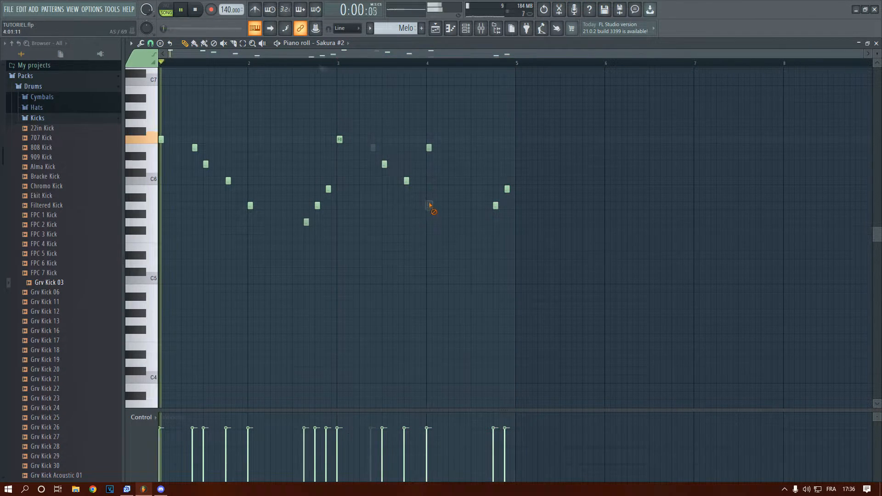
pyautogui.rightClick(429, 206)
pyautogui.rightClick(496, 205)
pyautogui.rightClick(507, 189)
pyautogui.rightClick(305, 223)
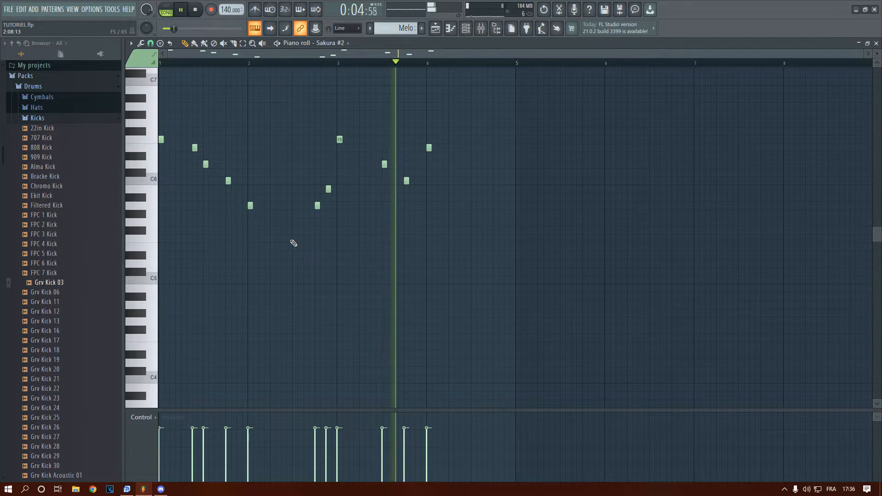
pyautogui.click(876, 43)
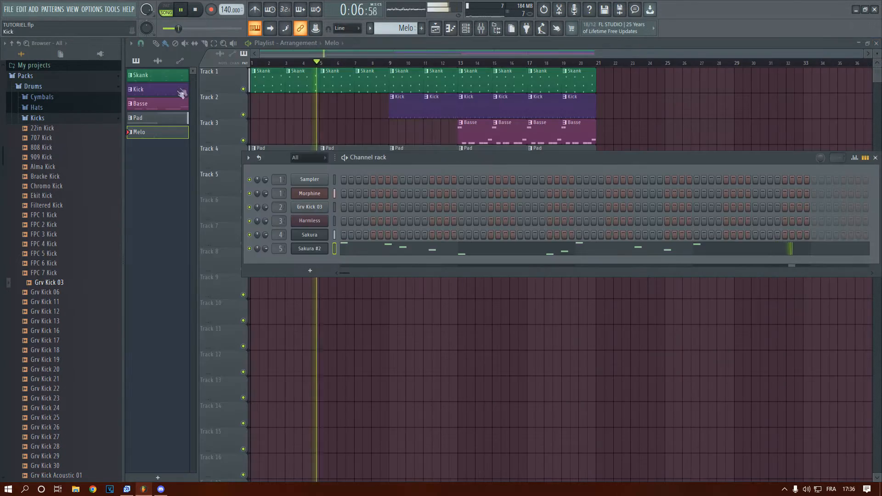
# Stop playback and repeat the four-bar Melo clip on Track 5 from bar 5 through bar 20
pyautogui.click(336, 56)
pyautogui.press('space')
pyautogui.moveTo(324, 183); pyautogui.dragTo(548, 183)
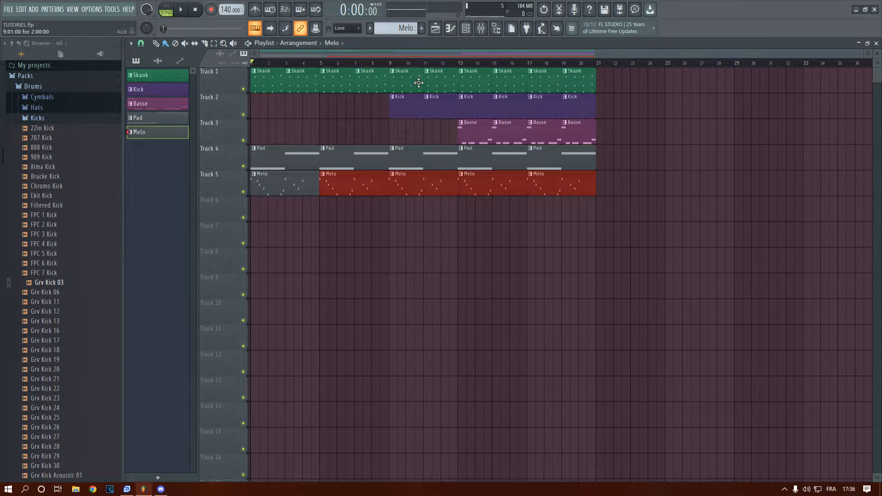
# Create a new pattern, Pattern 6, and place its clip at the start of Track 6
pyautogui.click(421, 28)
pyautogui.click(262, 210)
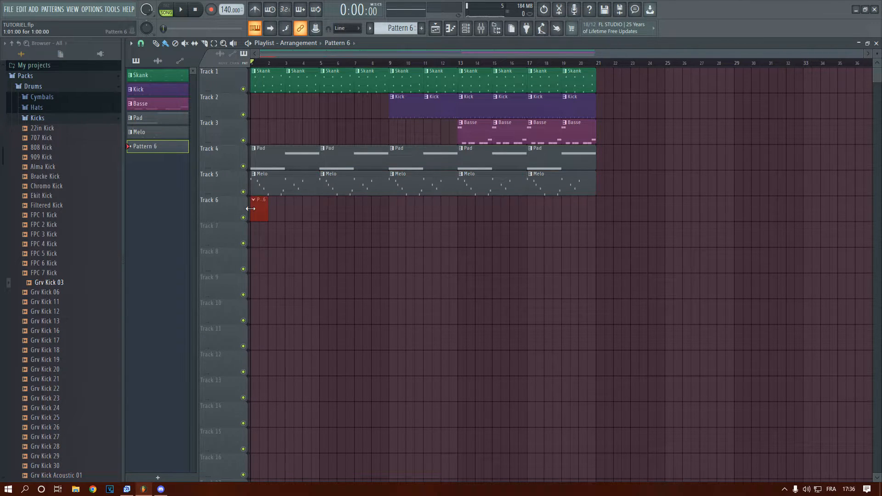
pyautogui.click(33, 10)
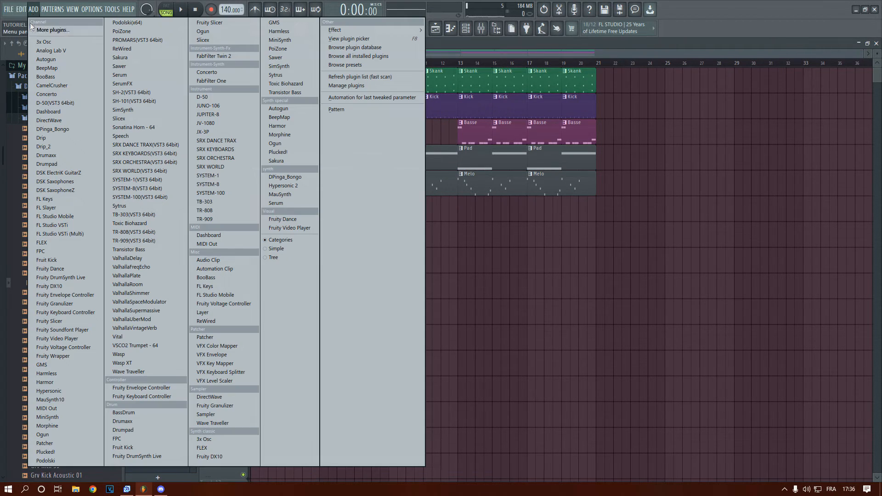
pyautogui.click(33, 10)
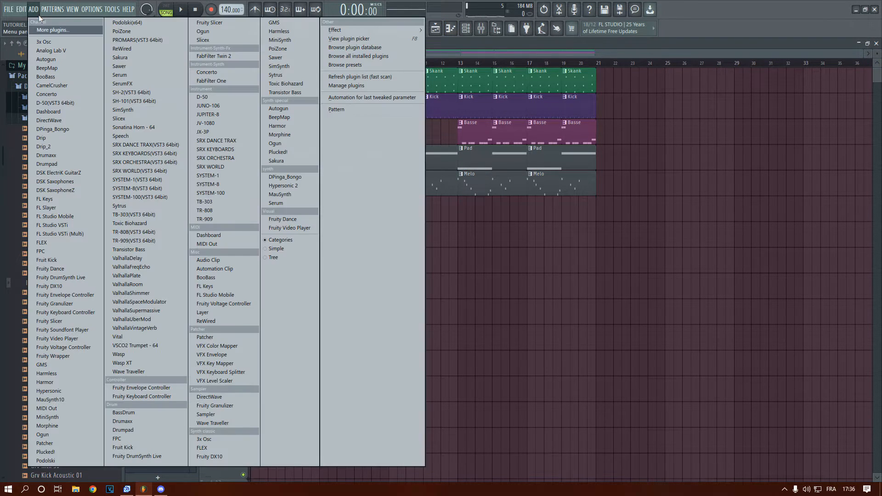
# Add a third Sakura instrument and choose the String program bank in its presets library
pyautogui.click(33, 9)
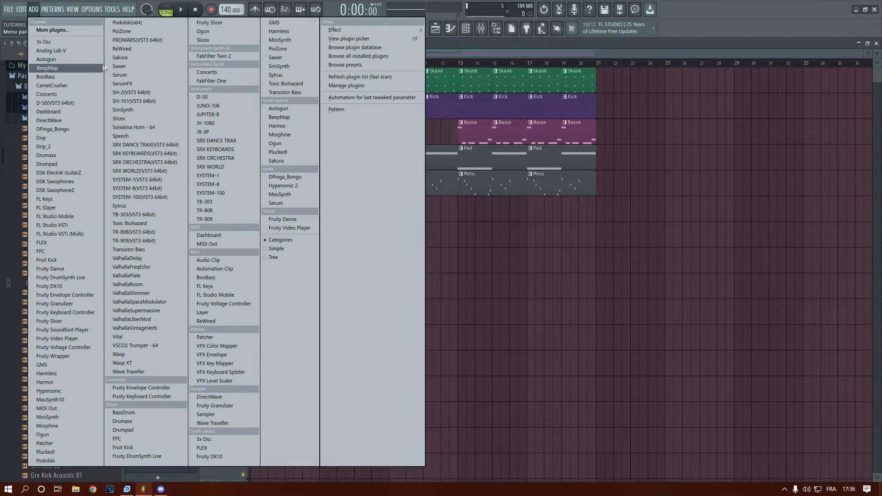
pyautogui.click(124, 58)
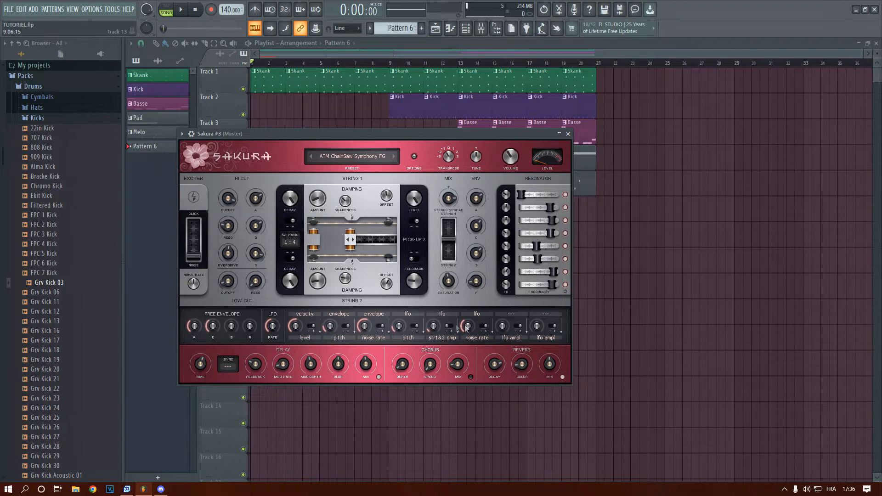
pyautogui.click(344, 154)
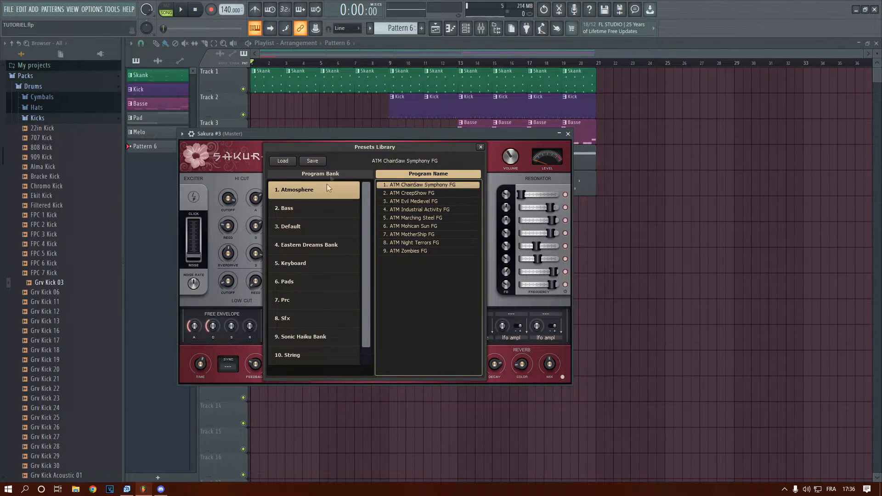
pyautogui.click(307, 355)
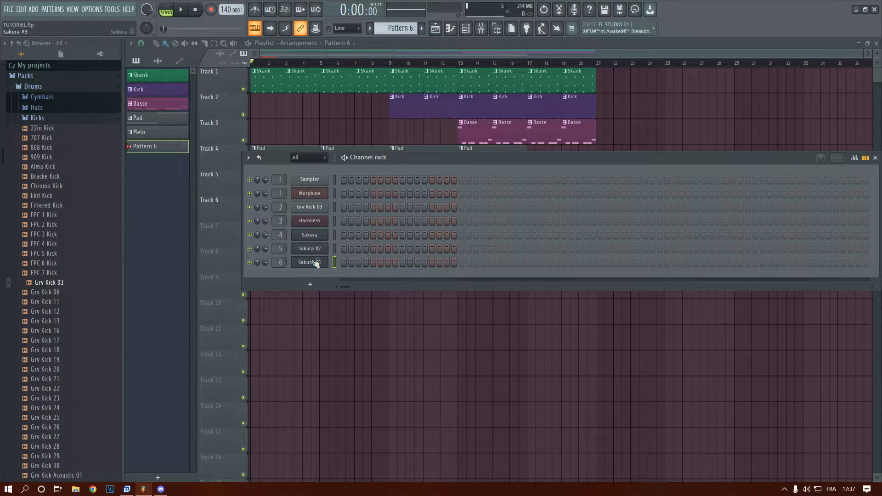
# Play the arrangement with the mixer open and lower the volume of Insert 4
pyautogui.click(481, 28)
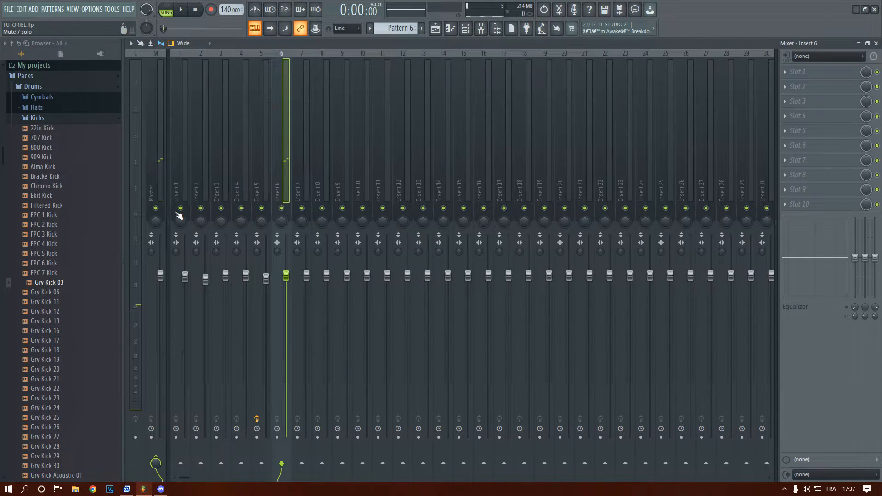
pyautogui.press('space')
pyautogui.moveTo(246, 276); pyautogui.dragTo(246, 321)
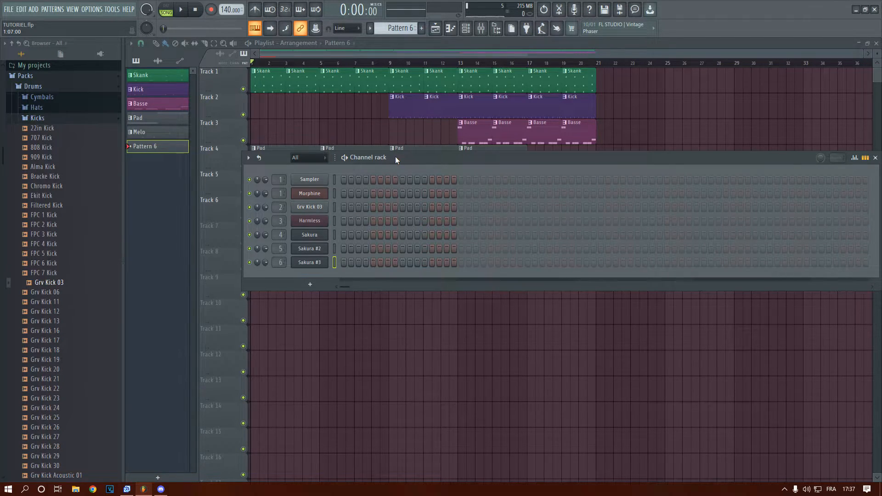
# Move the Channel rack below the arranged tracks and briefly play the arrangement
pyautogui.moveTo(395, 157); pyautogui.dragTo(447, 304)
pyautogui.rightClick(381, 347)
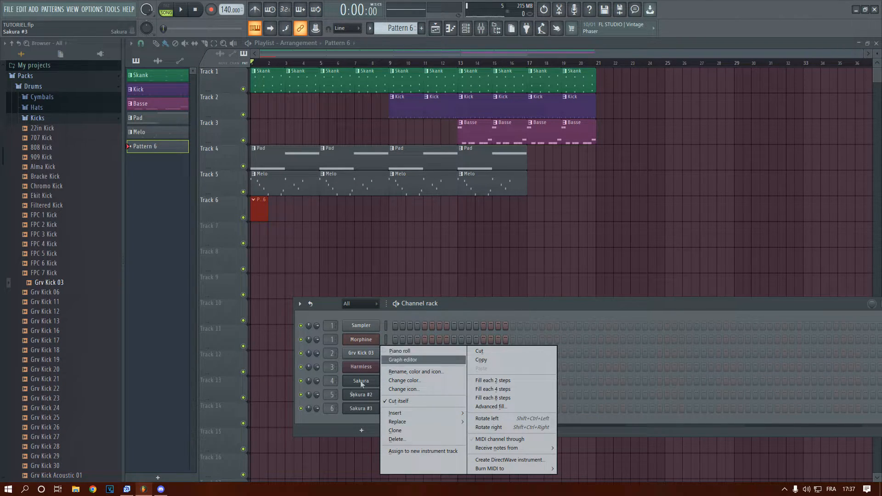
pyautogui.click(363, 406)
pyautogui.click(362, 407)
pyautogui.press('space')
pyautogui.press('space')
pyautogui.click(632, 208)
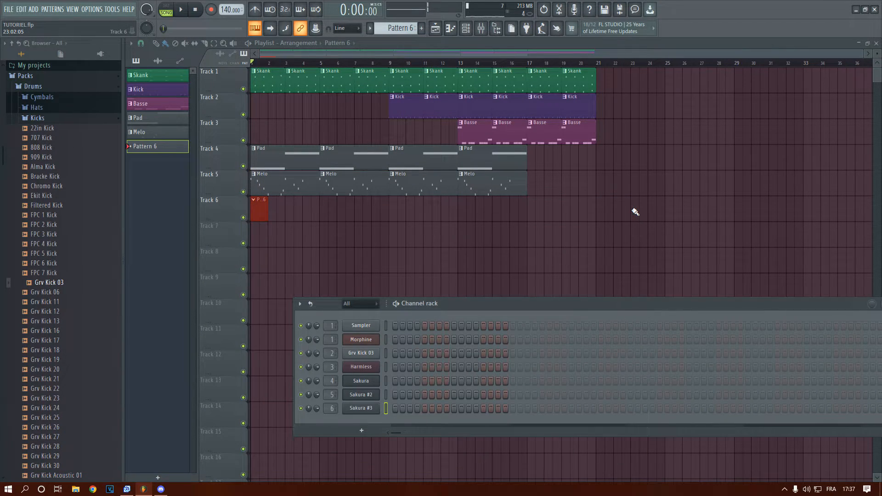
# Open the Sakura #3 piano roll and place four short A5 notes across bars 1 to 3 during playback
pyautogui.rightClick(362, 406)
pyautogui.click(396, 352)
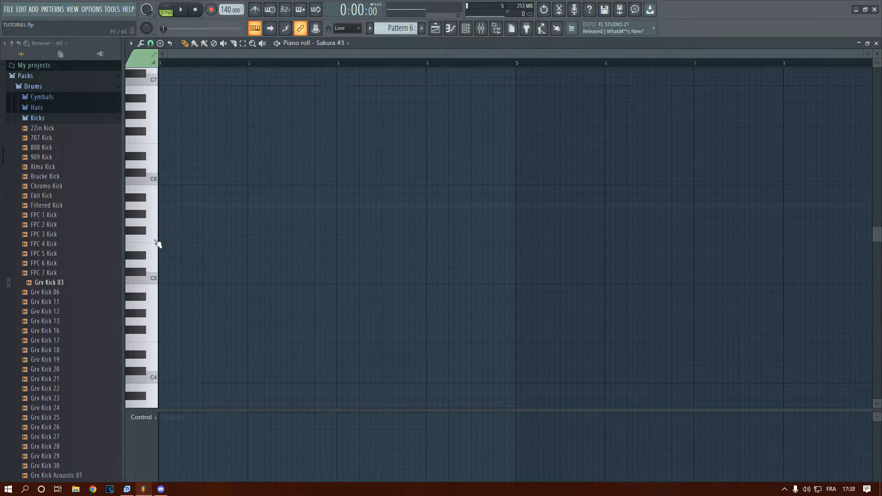
pyautogui.moveTo(161, 231); pyautogui.dragTo(171, 206)
pyautogui.press('space')
pyautogui.click(239, 206)
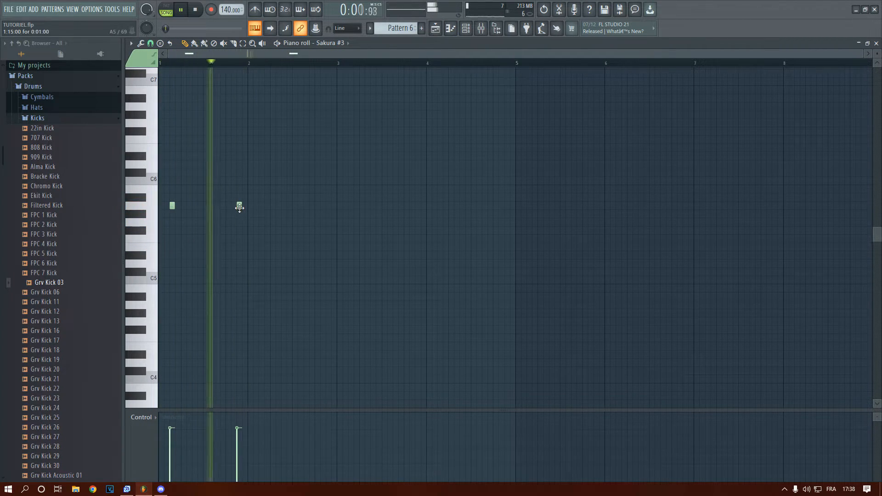
pyautogui.click(328, 205)
pyautogui.click(395, 206)
pyautogui.press('space')
# Move the second and third A5 notes to early bars 2 and 3, delete the fourth, and add two A5 notes near the end of bar 4
pyautogui.scroll(1, 160, 212)
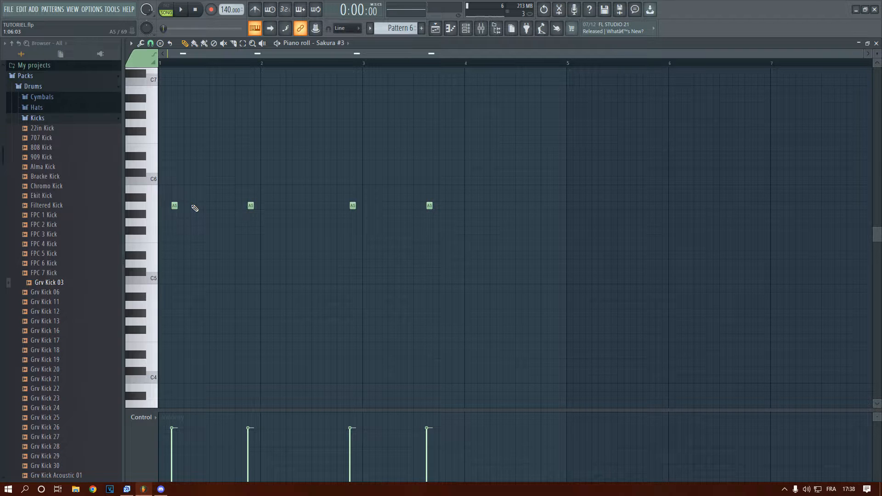
pyautogui.press('space')
pyautogui.moveTo(251, 205); pyautogui.dragTo(276, 206)
pyautogui.moveTo(353, 206); pyautogui.dragTo(378, 206)
pyautogui.rightClick(430, 206)
pyautogui.click(532, 207)
pyautogui.click(557, 206)
# Repeat the Pattern 6 clip on Track 6 through bar 16, rename the pattern Melo, and check by playback
pyautogui.scroll(-1, 324, 190)
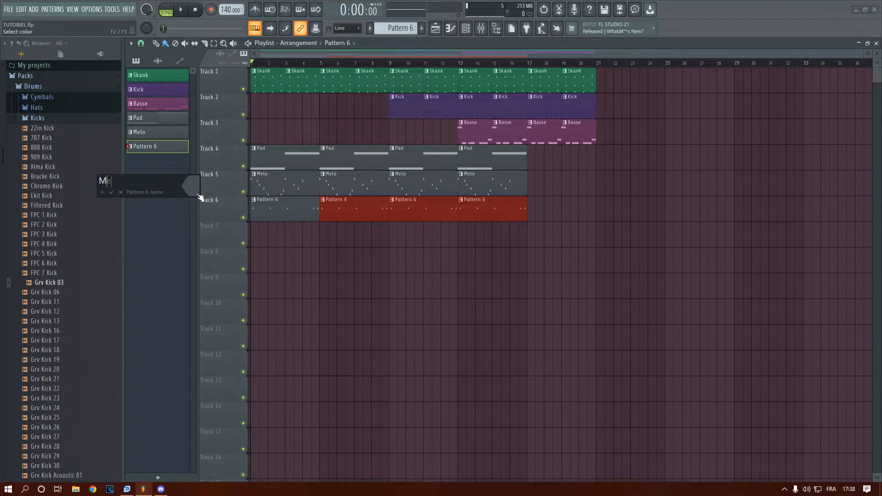
pyautogui.press('space')
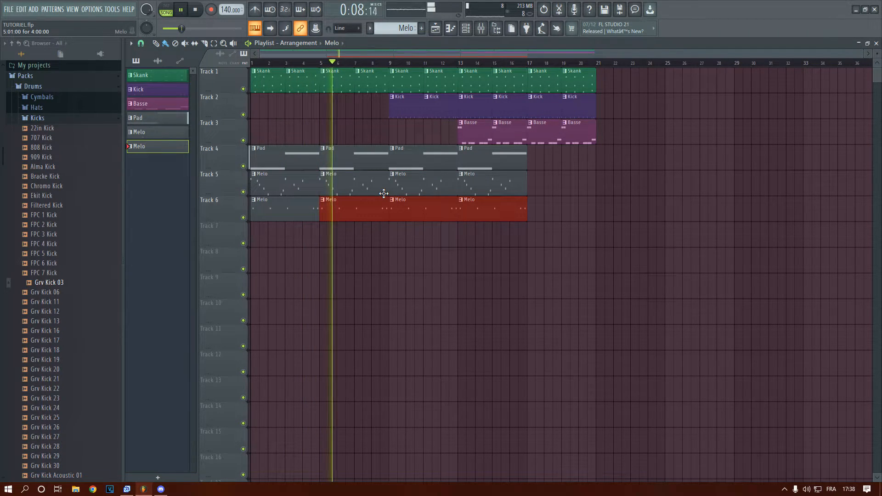
pyautogui.press('space')
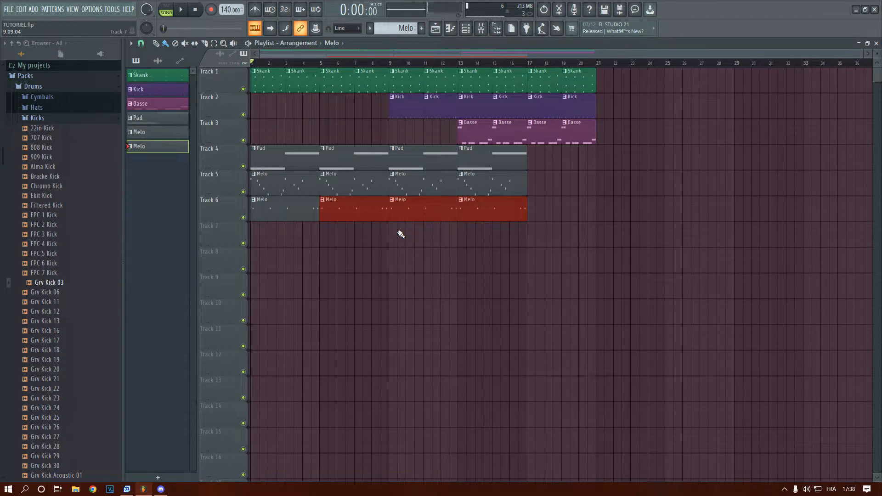
# Create a new pattern named Violin and place its clip at the start of Track 7
pyautogui.click(421, 29)
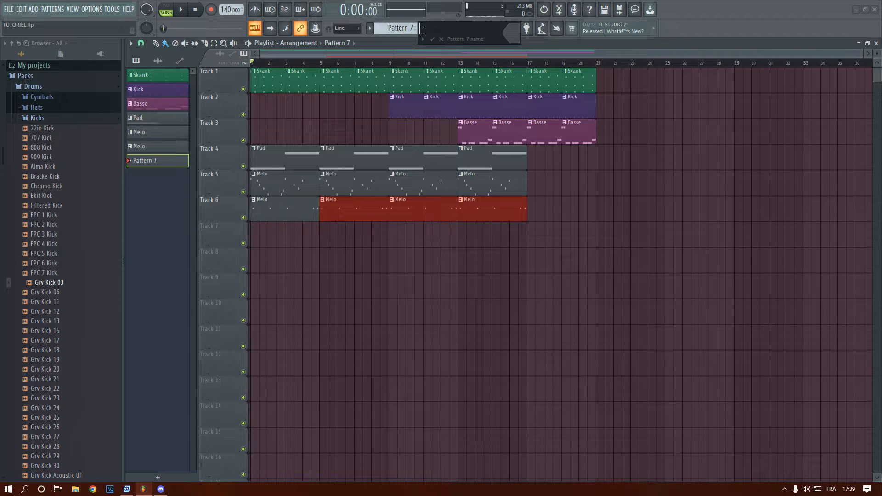
pyautogui.press('Return')
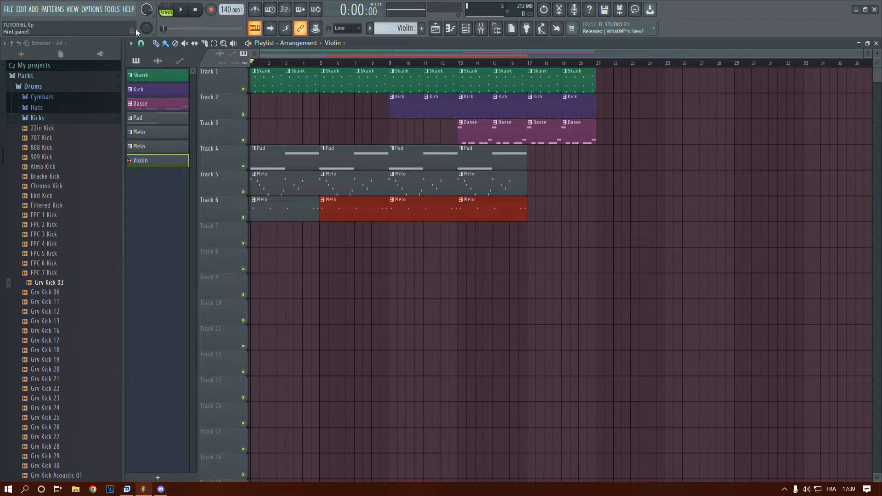
pyautogui.click(254, 239)
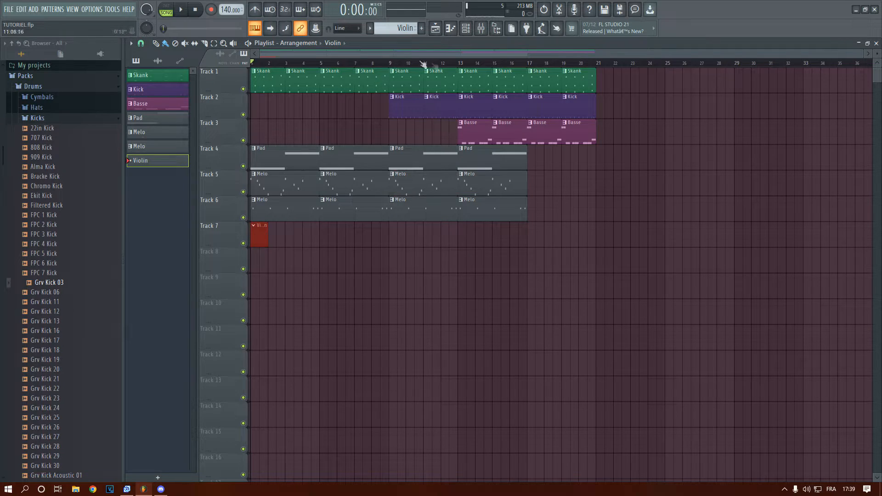
# Add another Sakura instrument for the Violin pattern and open the String bank in its preset library
pyautogui.click(34, 9)
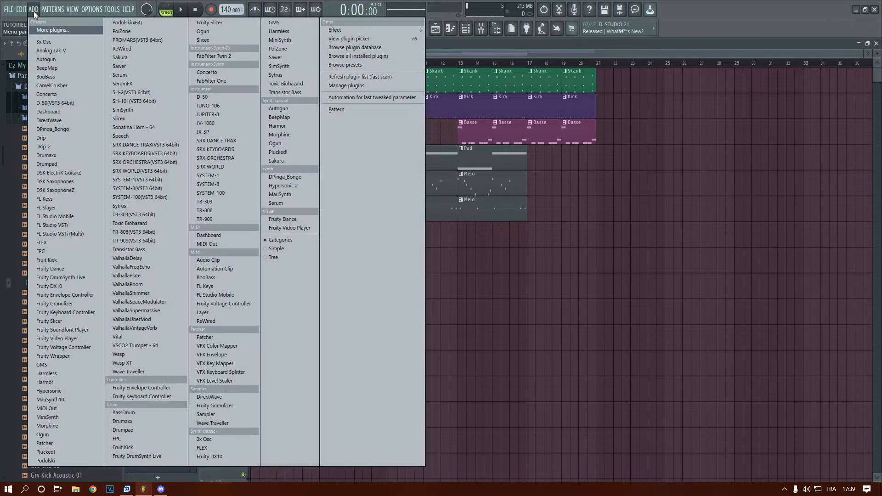
pyautogui.click(115, 59)
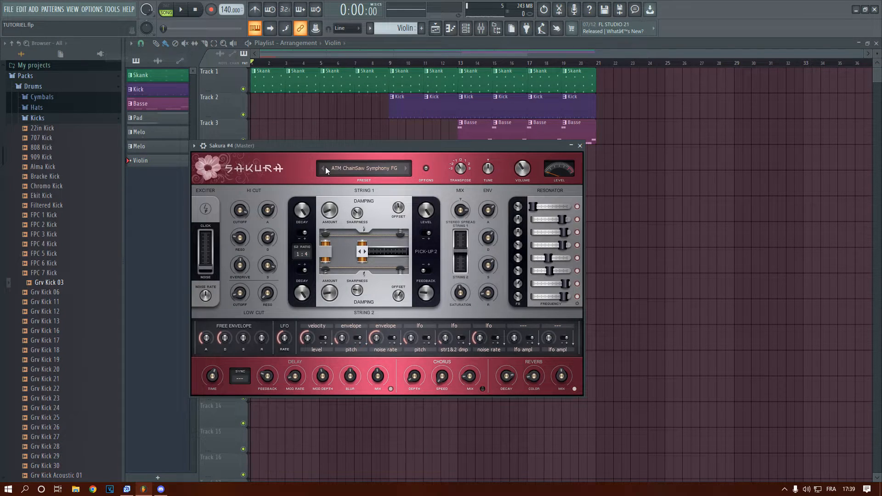
pyautogui.click(362, 168)
pyautogui.click(330, 367)
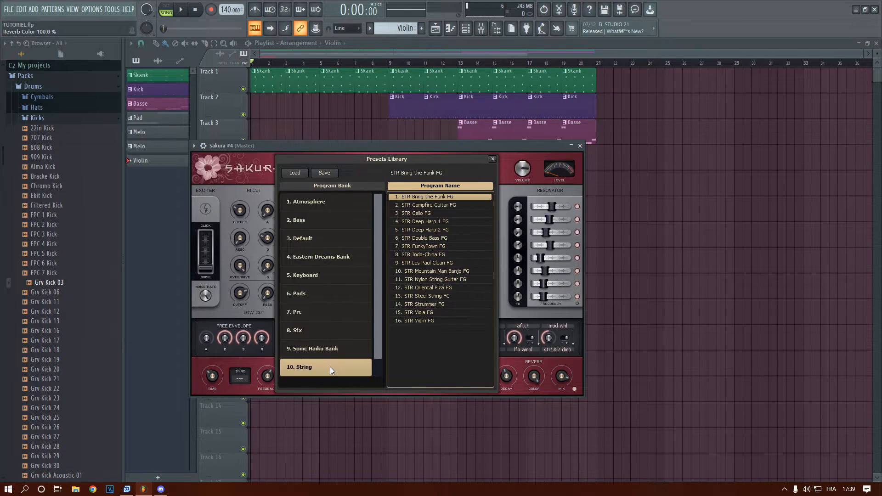
# Audition the STR Indo-China FG and STR FunkyTown FG presets against the playing arrangement
pyautogui.click(435, 256)
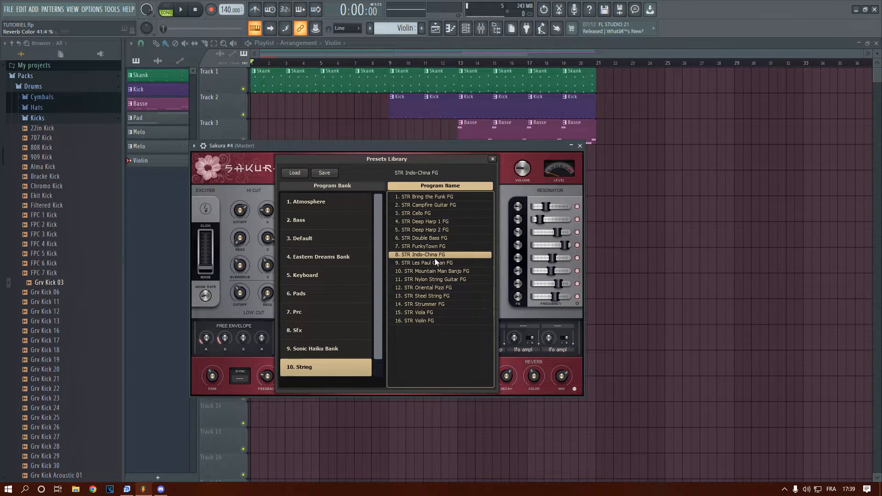
pyautogui.press('space')
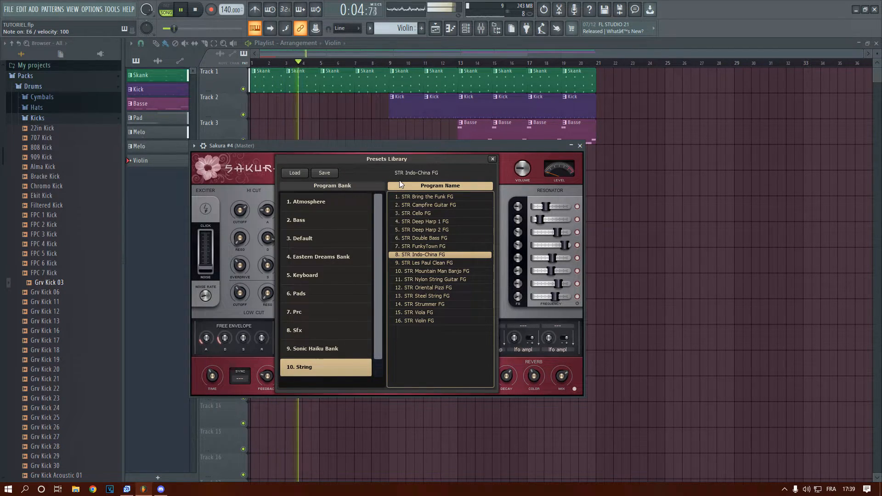
pyautogui.click(432, 247)
pyautogui.press('space')
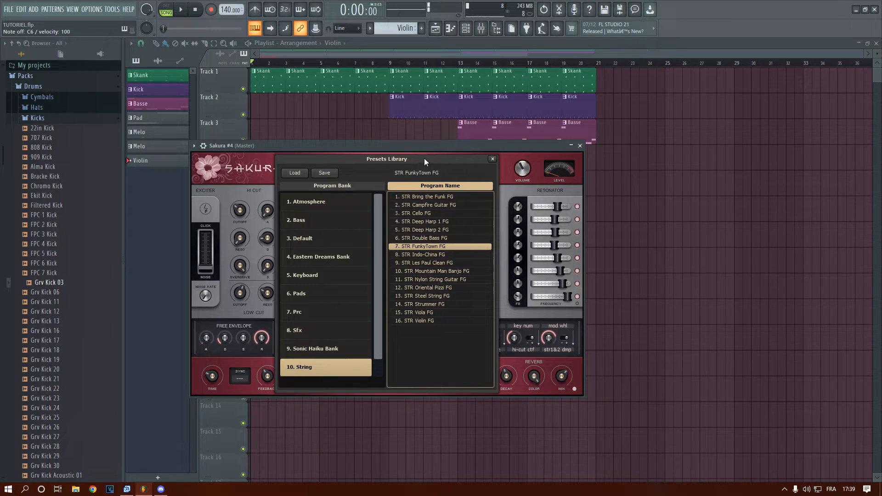
# Load the STR Violin FG preset, try notes with it over the playing arrangement, and close the Sakura #4 window
pyautogui.click(426, 320)
pyautogui.press('space')
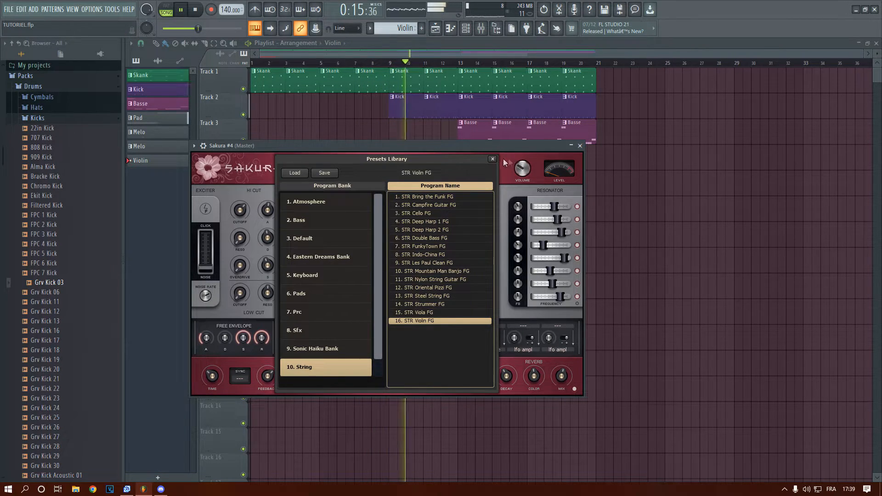
pyautogui.press('space')
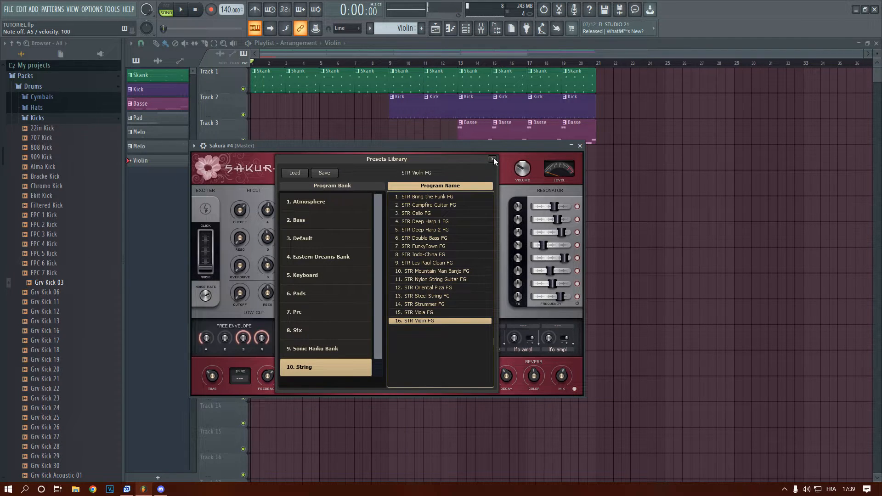
pyautogui.moveTo(472, 144); pyautogui.dragTo(569, 120)
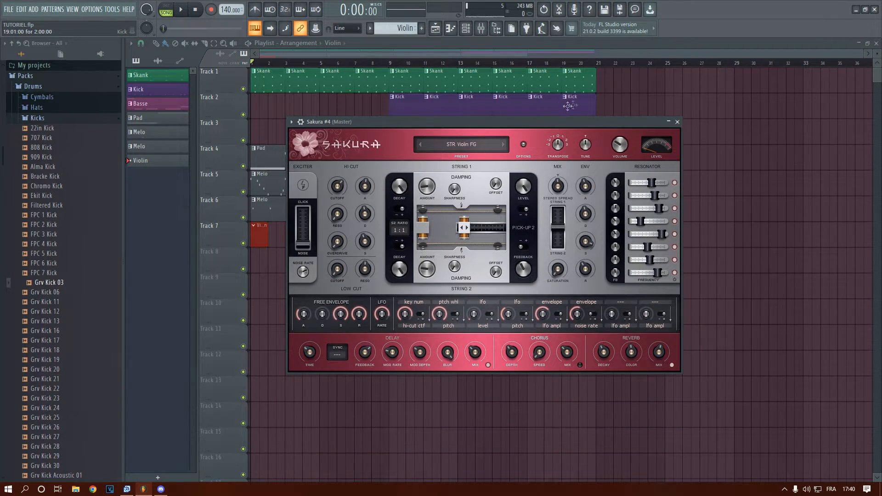
pyautogui.click(678, 121)
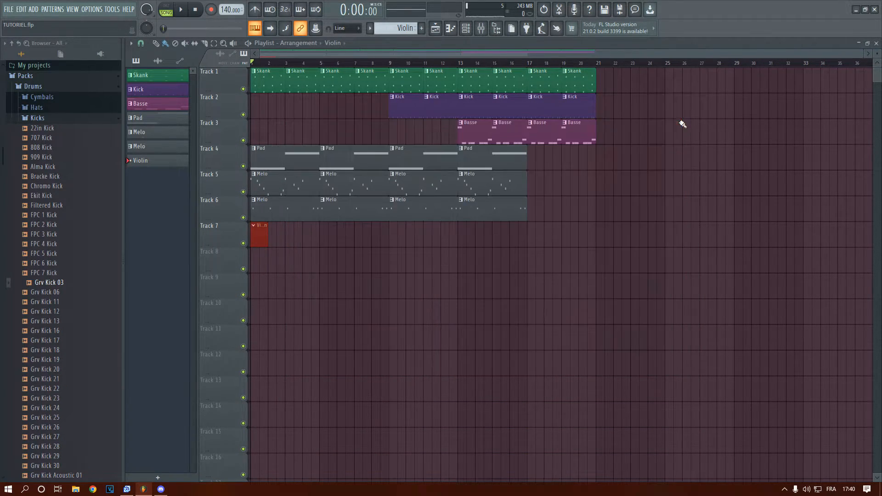
# Extend the Violin clip on Track 7 from bar 1 to the middle of bar 16 and show the channel rack
pyautogui.click(468, 27)
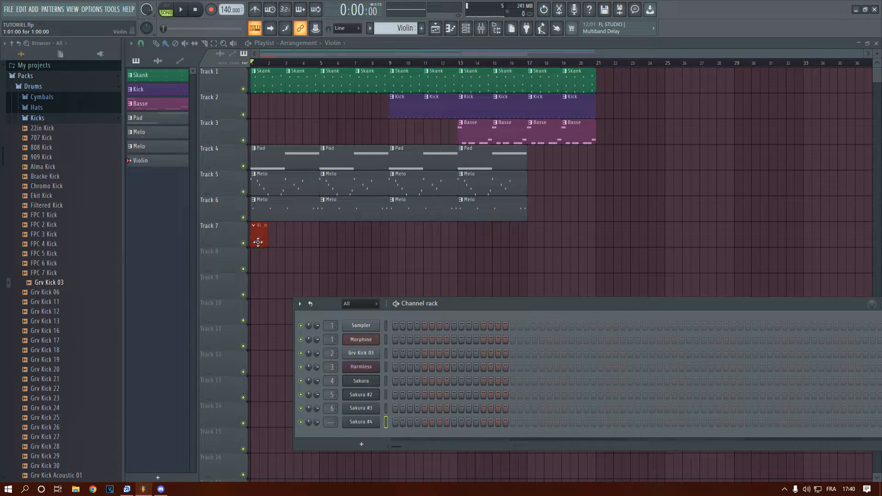
pyautogui.moveTo(268, 237); pyautogui.dragTo(377, 248)
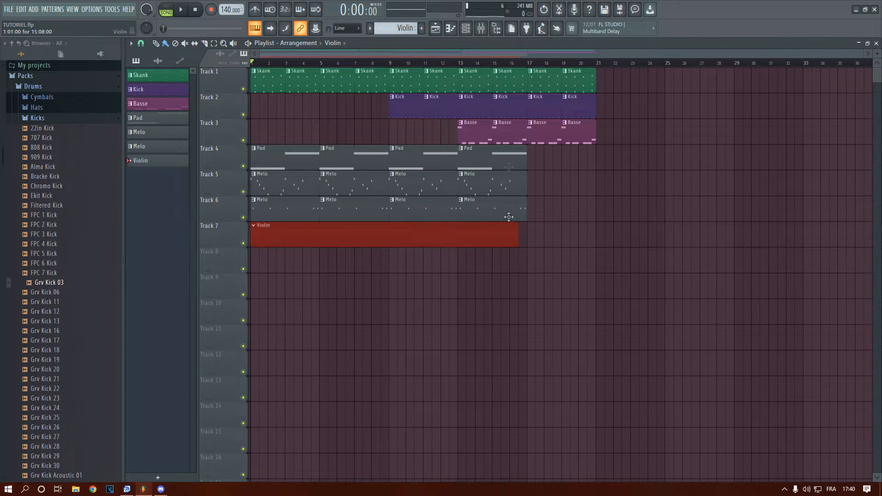
pyautogui.press('F6')
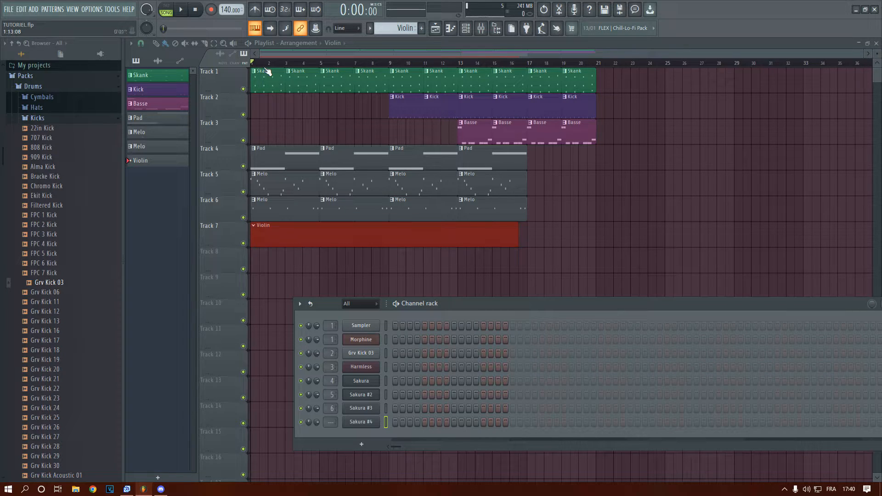
# Play the arrangement's opening bars from the start with the Violin clip in place on Track 7
pyautogui.click(260, 71)
pyautogui.press('space')
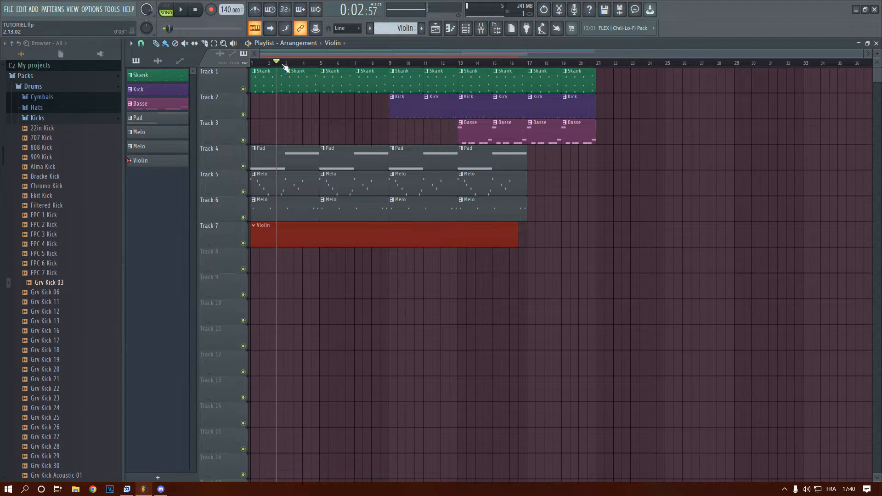
pyautogui.press('space')
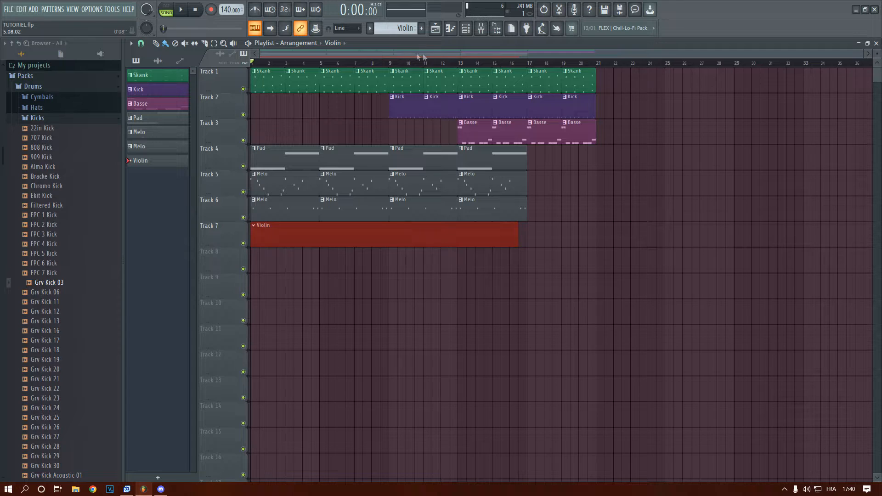
# Route the Sakura #4 channel to mixer track 7 and open its piano roll
pyautogui.press('F6')
pyautogui.moveTo(327, 423); pyautogui.dragTo(327, 404)
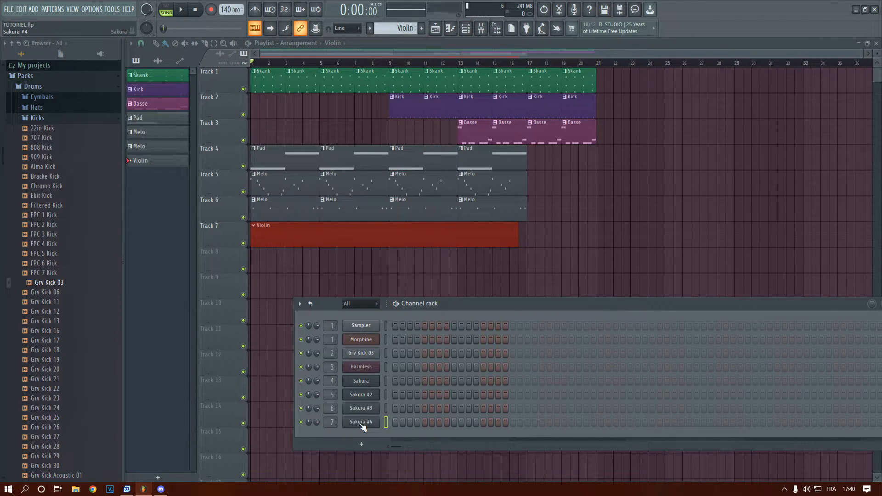
pyautogui.rightClick(356, 421)
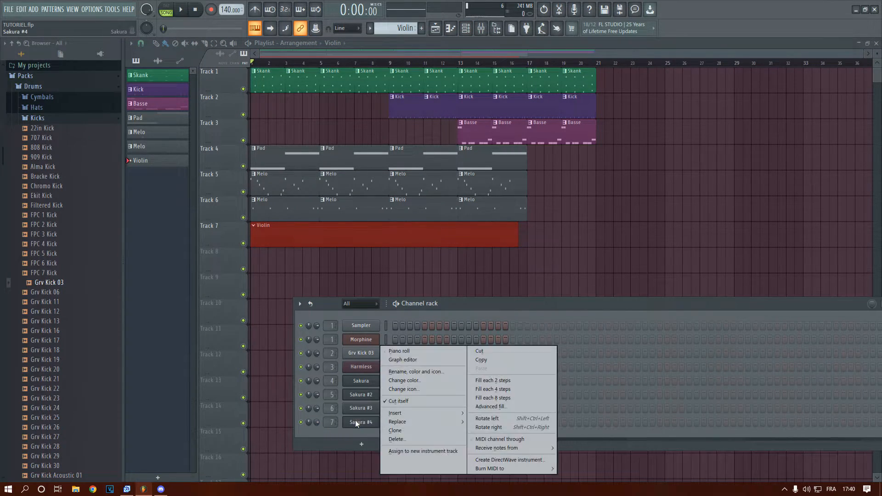
pyautogui.click(392, 351)
# Enter half-bar A3 notes at the starts of bars 1 and 2 and delete the stray trial notes
pyautogui.moveTo(311, 289)
pyautogui.mouseDown()
pyautogui.moveTo(303, 288)
pyautogui.moveTo(352, 288)
pyautogui.moveTo(340, 247)
pyautogui.mouseUp()
pyautogui.moveTo(182, 395); pyautogui.dragTo(162, 406)
pyautogui.scroll(-4, 200, 384)
pyautogui.rightClick(186, 243)
pyautogui.moveTo(168, 309); pyautogui.dragTo(168, 301)
pyautogui.moveTo(180, 300); pyautogui.dragTo(202, 301)
pyautogui.press('space')
pyautogui.click(251, 301)
pyautogui.rightClick(284, 243)
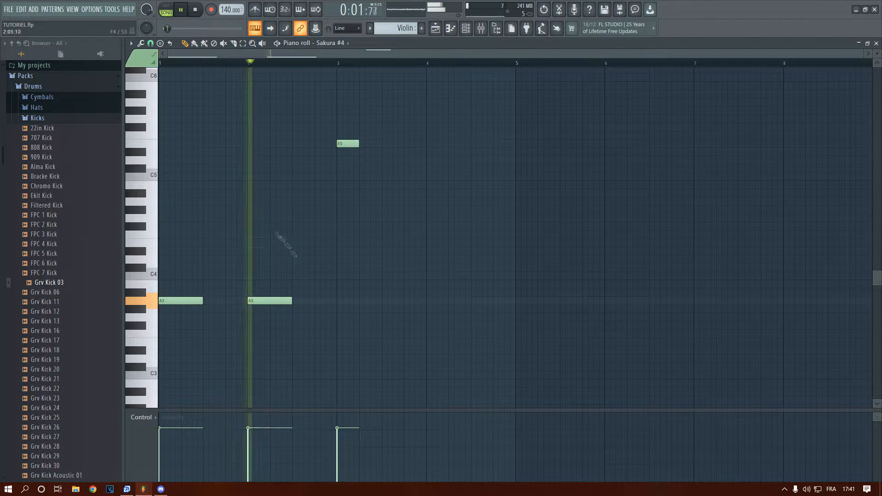
pyautogui.rightClick(349, 144)
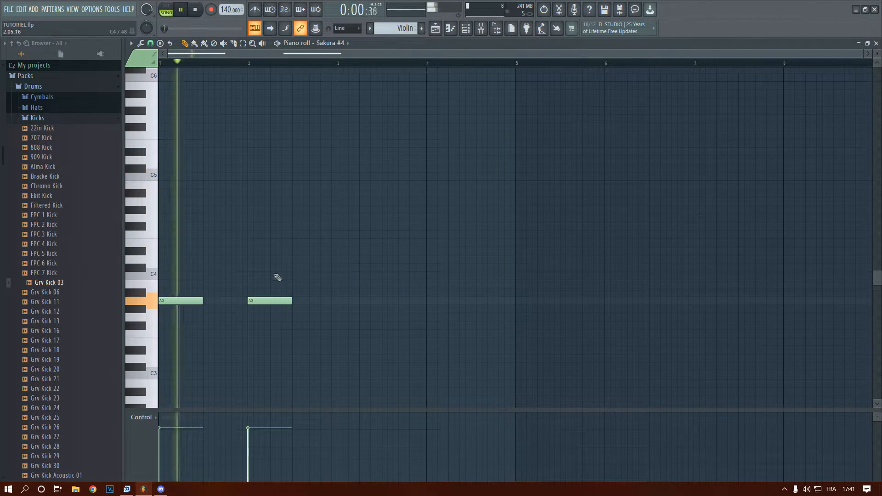
# Add a half-bar E4 at bar 3 with short C4 and D4 lead-in notes at the end of bar 2
pyautogui.press('space')
pyautogui.click(316, 283)
pyautogui.moveTo(328, 267); pyautogui.dragTo(339, 243)
pyautogui.press('space')
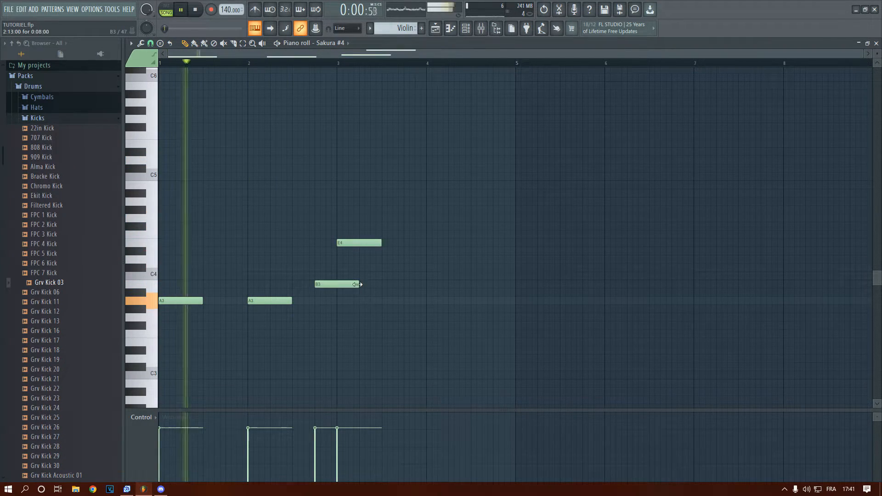
pyautogui.moveTo(358, 284); pyautogui.dragTo(325, 284)
pyautogui.rightClick(321, 284)
pyautogui.press('space')
pyautogui.click(319, 276)
pyautogui.click(331, 258)
# Repeat the half-bar E4 at the start of bar 4 and play the melody with the arrangement
pyautogui.press('space')
pyautogui.scroll(-1, 368, 239)
pyautogui.click(376, 219)
pyautogui.click(431, 219)
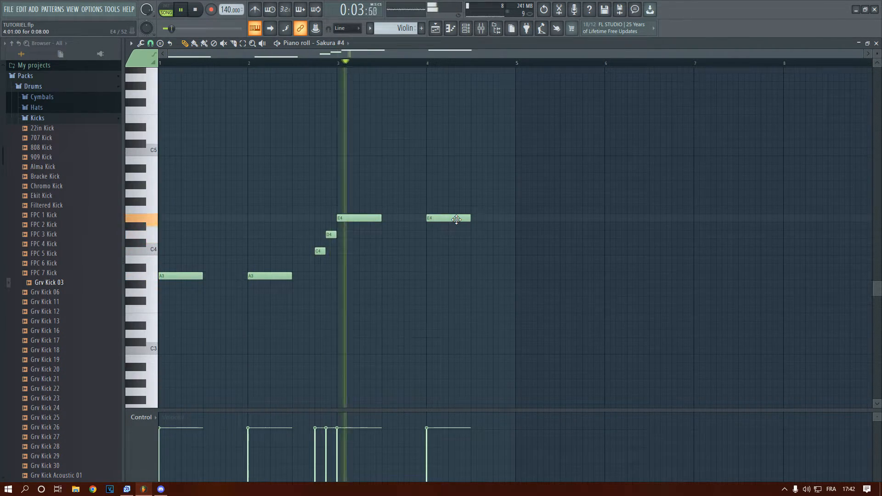
pyautogui.press('space')
# Try short notes between A4 and C5 over bars 1 and 2 during playback, and remove them
pyautogui.press('space')
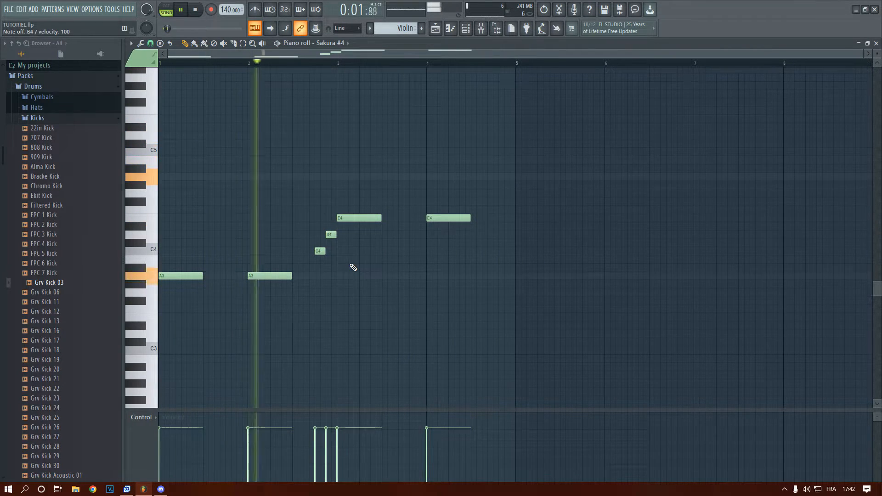
pyautogui.press('space')
pyautogui.click(225, 177)
pyautogui.moveTo(213, 161)
pyautogui.mouseDown()
pyautogui.moveTo(213, 177)
pyautogui.moveTo(225, 161)
pyautogui.moveTo(290, 179)
pyautogui.mouseUp()
pyautogui.press('space')
pyautogui.press('space')
pyautogui.click(228, 153)
pyautogui.press('space')
pyautogui.press('space')
pyautogui.press('space')
pyautogui.click(241, 160)
pyautogui.press('space')
pyautogui.press('space')
pyautogui.click(251, 177)
pyautogui.press('space')
pyautogui.press('space')
# Try a G4 late in bar 4 and an E4 at bar 5, and delete both
pyautogui.press('space')
pyautogui.rightClick(270, 177)
pyautogui.press('space')
pyautogui.scroll(-3, 225, 201)
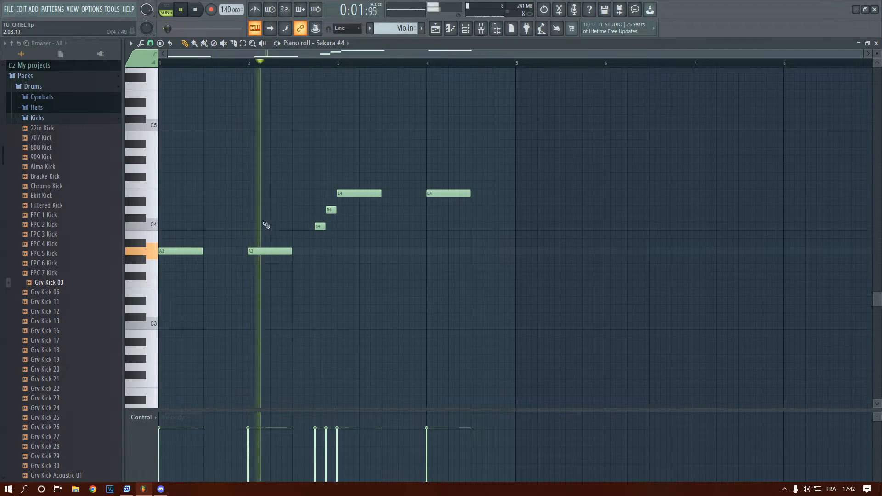
pyautogui.click(496, 168)
pyautogui.click(518, 193)
# Add F4, G4 and G#4 notes climbing through the second half of bar 4 to a half-bar A4 at bar 5
pyautogui.press('space')
pyautogui.press('space')
pyautogui.rightClick(536, 194)
pyautogui.rightClick(511, 168)
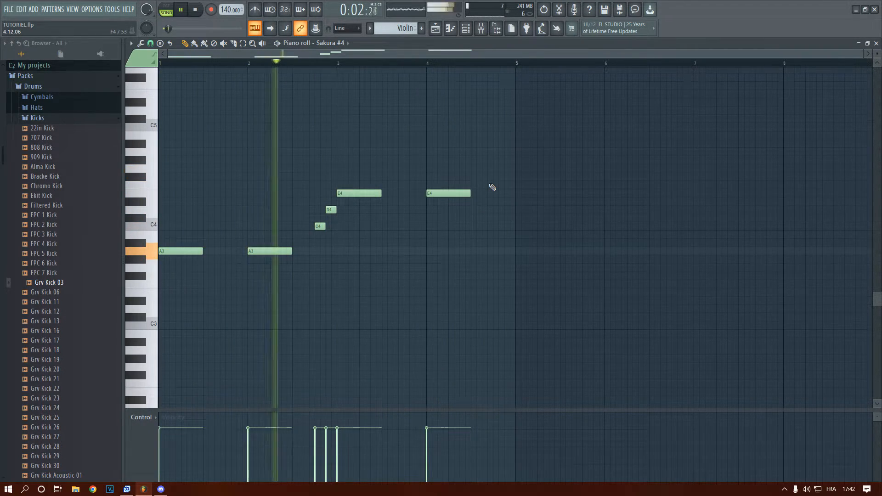
pyautogui.click(496, 185)
pyautogui.press('space')
pyautogui.moveTo(506, 170); pyautogui.dragTo(515, 161)
pyautogui.click(518, 152)
pyautogui.press('space')
pyautogui.moveTo(536, 168); pyautogui.dragTo(509, 169)
pyautogui.press('space')
pyautogui.click(476, 184)
pyautogui.press('space')
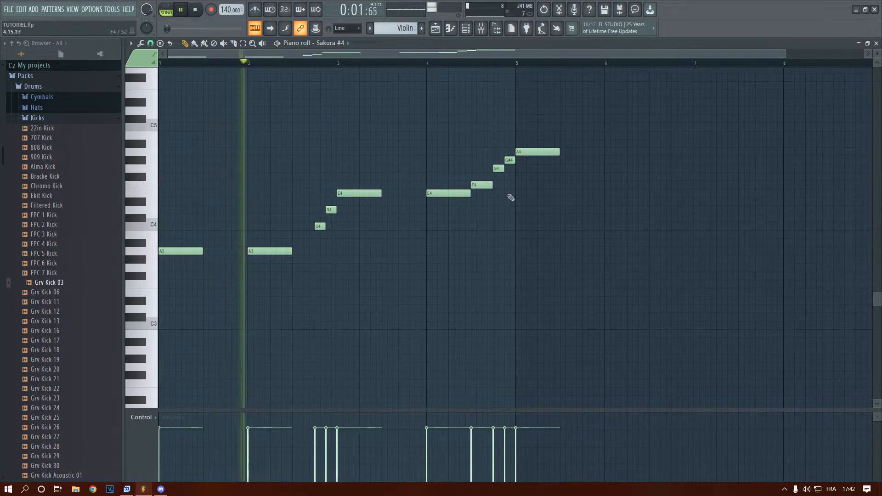
# Try a high note in the second half of bar 5, after the A4
pyautogui.scroll(-1, 507, 193)
pyautogui.scroll(7, 514, 129)
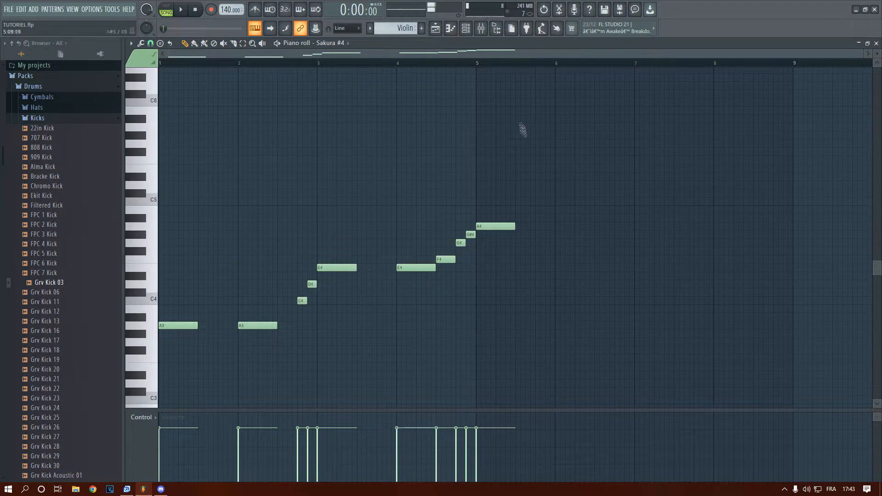
pyautogui.click(521, 158)
pyautogui.scroll(-5, 506, 177)
pyautogui.scroll(-1, 466, 180)
pyautogui.scroll(2, 467, 181)
# Delete the F4 in bar 4 and stretch the C4, D4, G4 and G#4 lead-in notes to a quarter bar each
pyautogui.rightClick(452, 258)
pyautogui.press('space')
pyautogui.press('space')
pyautogui.press('space')
pyautogui.press('space')
pyautogui.moveTo(301, 301)
pyautogui.mouseDown()
pyautogui.moveTo(281, 301)
pyautogui.moveTo(297, 301)
pyautogui.mouseUp()
pyautogui.moveTo(311, 285); pyautogui.dragTo(301, 284)
pyautogui.moveTo(306, 284); pyautogui.dragTo(317, 284)
pyautogui.moveTo(460, 243)
pyautogui.mouseDown()
pyautogui.moveTo(441, 243)
pyautogui.moveTo(455, 243)
pyautogui.mouseUp()
pyautogui.moveTo(469, 234); pyautogui.dragTo(460, 235)
pyautogui.scroll(3, 477, 221)
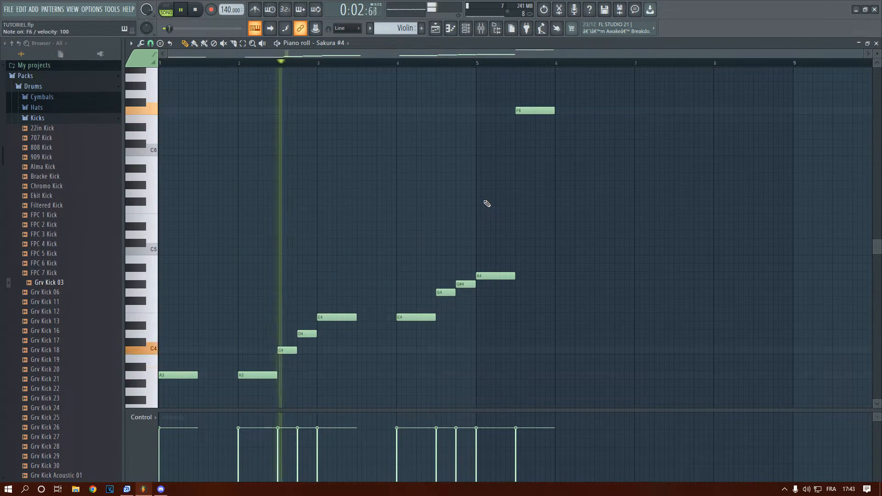
# Try a short D6, E6, F6 run at bar 5, and delete it together with the earlier high note
pyautogui.click(322, 135)
pyautogui.rightClick(321, 135)
pyautogui.rightClick(533, 111)
pyautogui.click(480, 135)
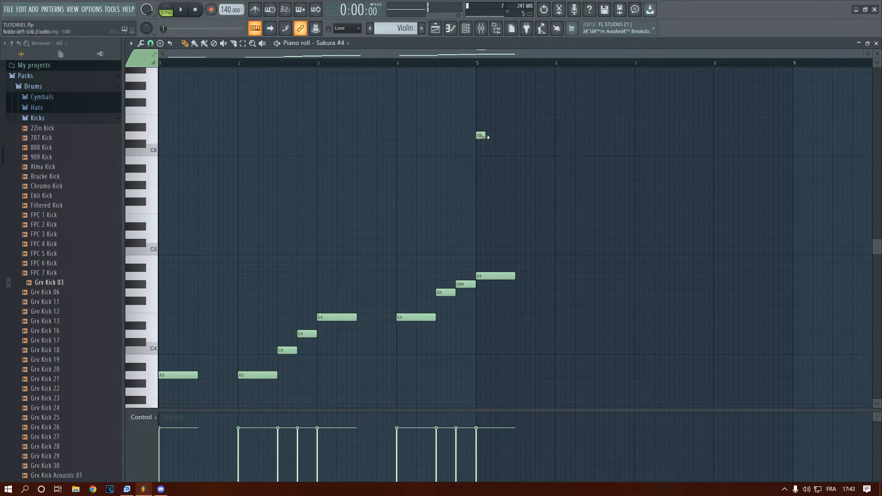
pyautogui.click(491, 118)
pyautogui.click(500, 110)
pyautogui.moveTo(484, 135); pyautogui.dragTo(490, 119)
pyautogui.press('space')
pyautogui.rightClick(505, 111)
pyautogui.rightClick(489, 119)
pyautogui.rightClick(478, 135)
# Arm recording, dismiss the recording type choice and place the playback position late in bar 4
pyautogui.click(211, 9)
pyautogui.click(541, 153)
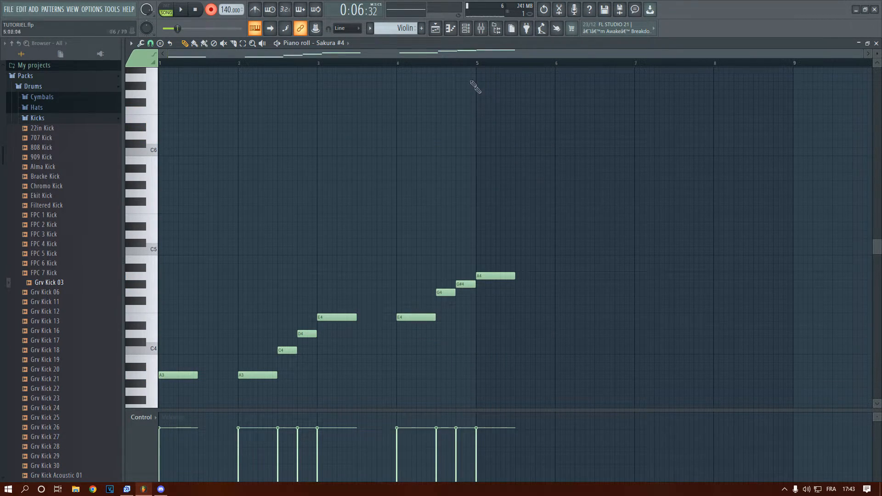
pyautogui.scroll(-4, 223, 270)
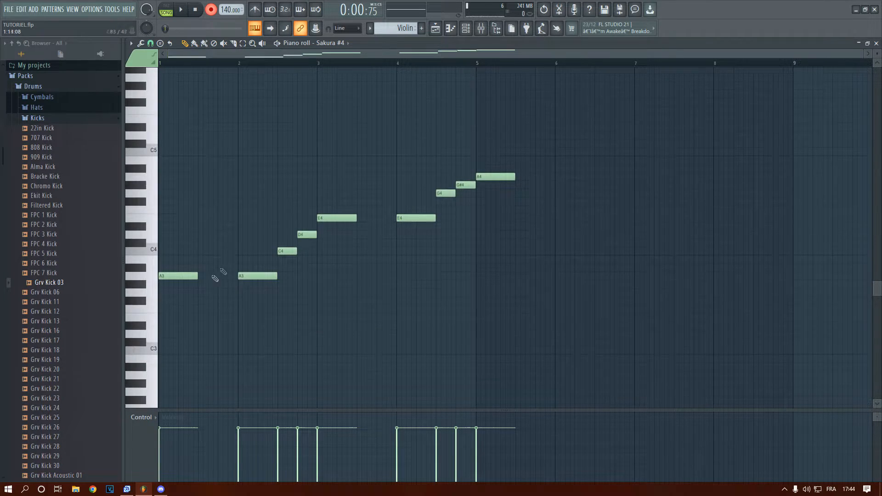
pyautogui.scroll(3, 410, 141)
pyautogui.click(462, 65)
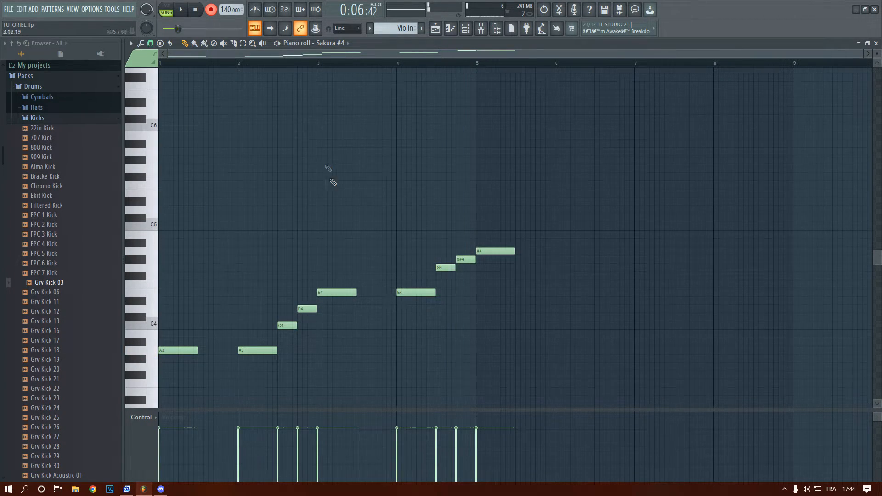
pyautogui.scroll(3, 329, 198)
pyautogui.scroll(-5, 331, 218)
pyautogui.scroll(3, 320, 219)
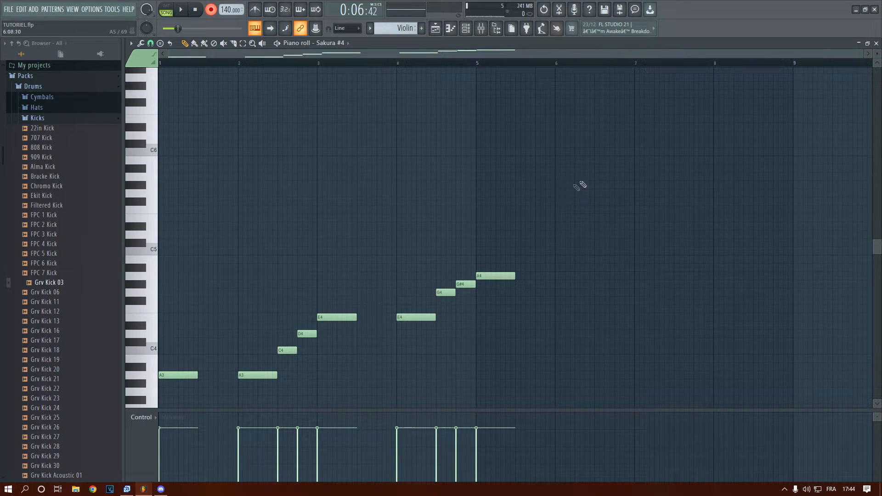
# Re-arm recording without choosing a recording type and enable the countdown before recording
pyautogui.click(211, 9)
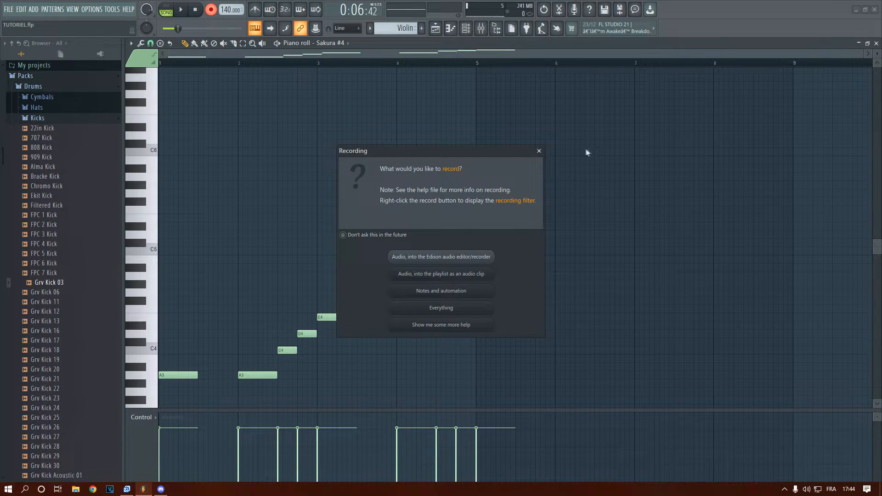
pyautogui.click(536, 152)
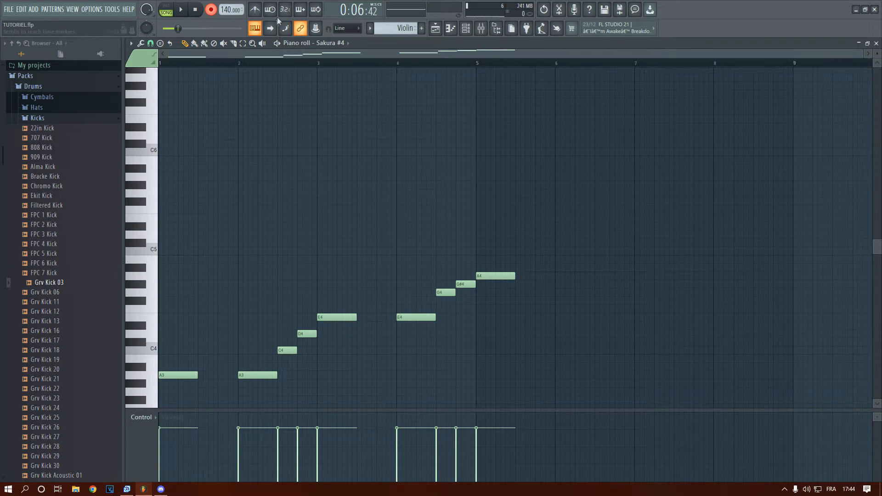
pyautogui.press('space')
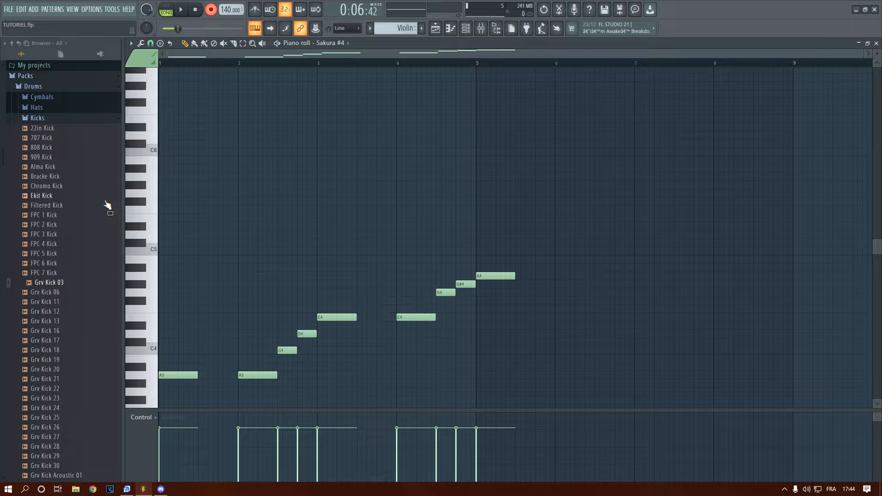
# Try recording a descending E6, D6, C6, B5, A5 phrase from bar 1, and undo the recorded take
pyautogui.press(',')
pyautogui.press('n')
pyautogui.press('v')
pyautogui.press('c')
pyautogui.press('space')
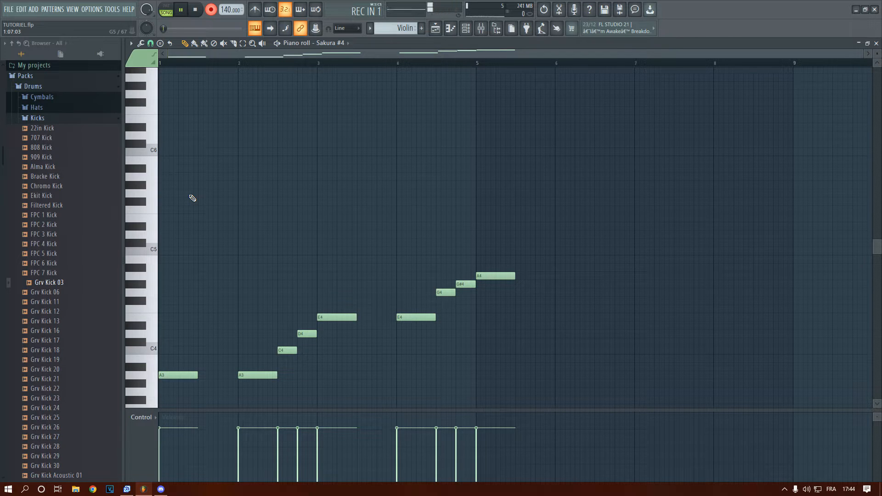
pyautogui.press('e')
pyautogui.press('b')
pyautogui.press('n')
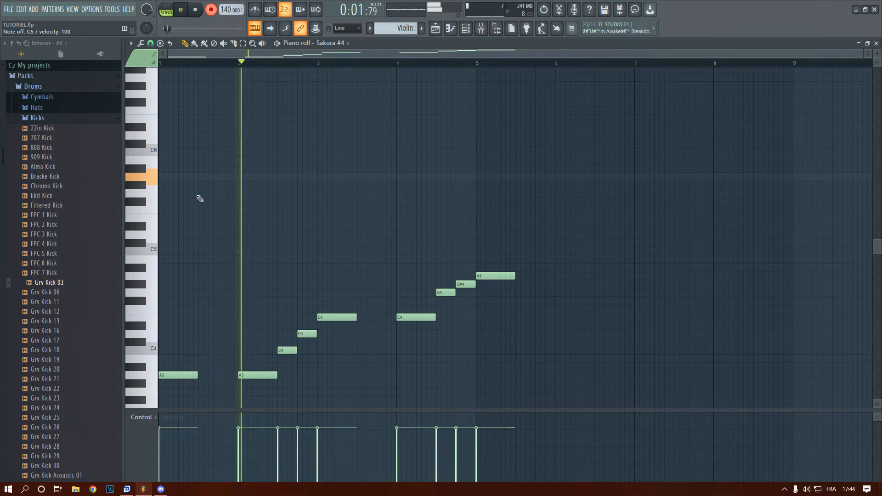
pyautogui.press('space')
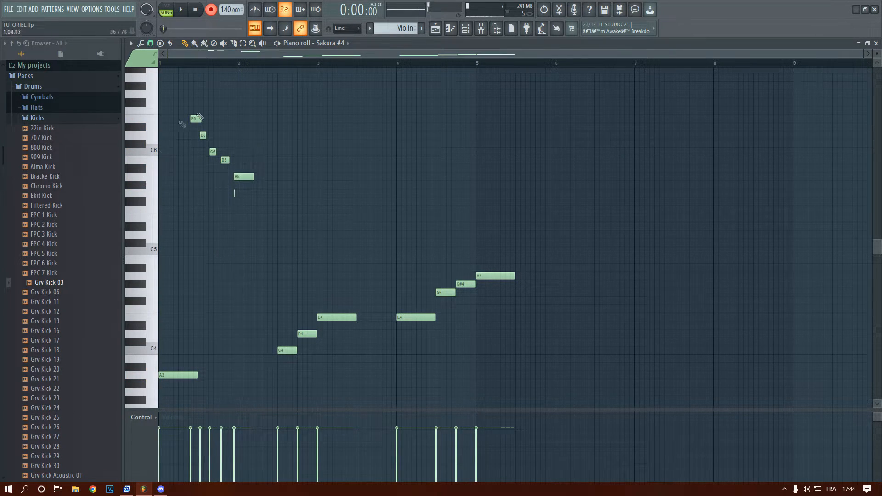
pyautogui.hotkey('ctrl', 'z')
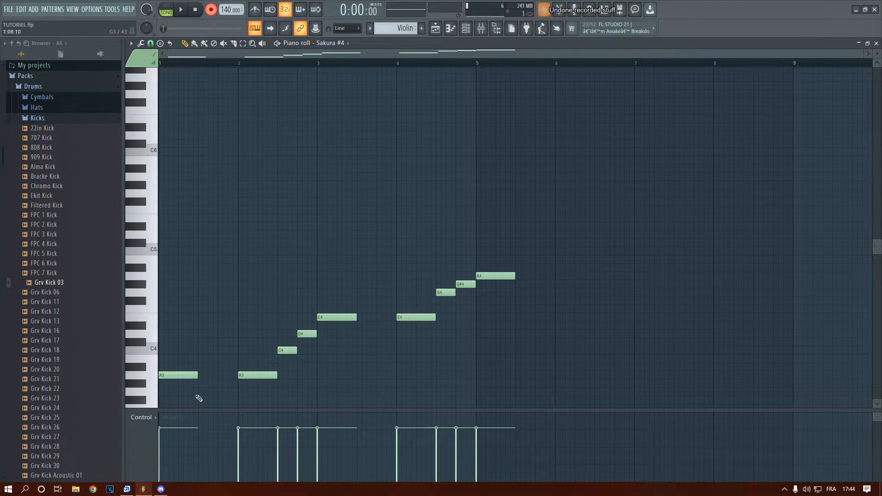
# Place the playback position near the start of bar 4 and start recording the violin melody's continuation from there
pyautogui.scroll(-3, 396, 143)
pyautogui.press('z')
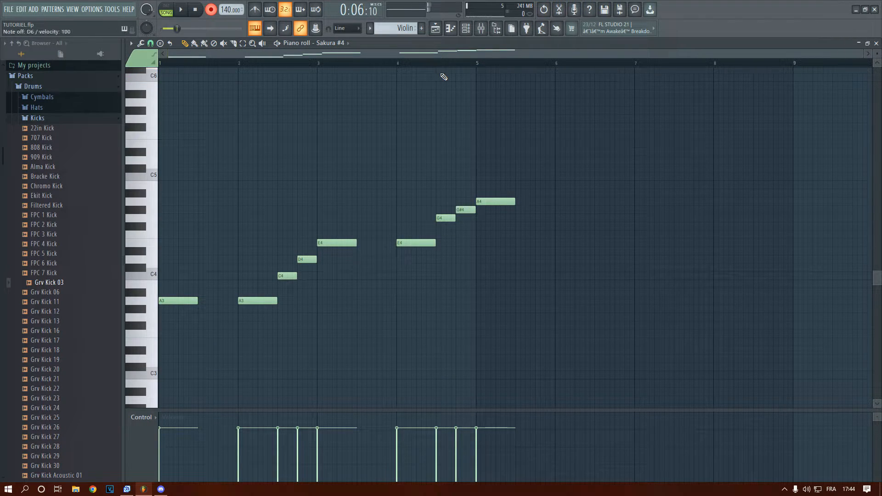
pyautogui.click(402, 65)
pyautogui.press('space')
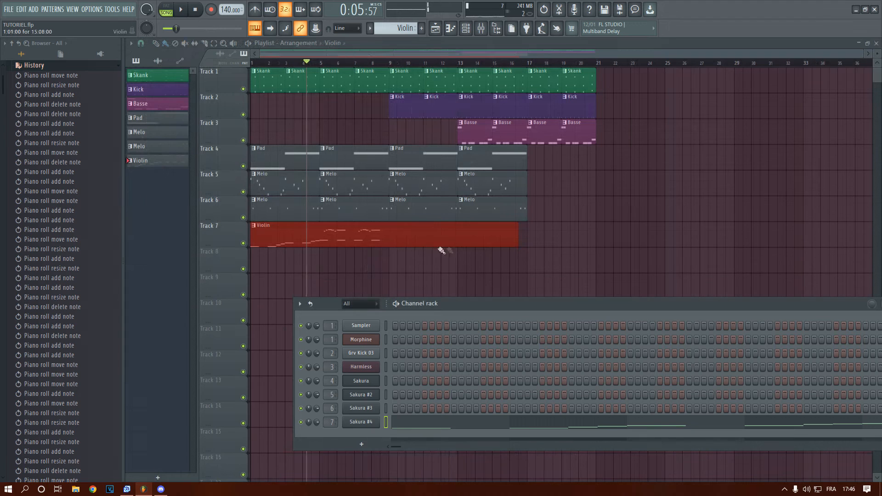
# Shorten the Violin clip on Track 7 to end after bar 8 and play the arrangement from the start
pyautogui.click(434, 242)
pyautogui.moveTo(517, 242); pyautogui.dragTo(386, 274)
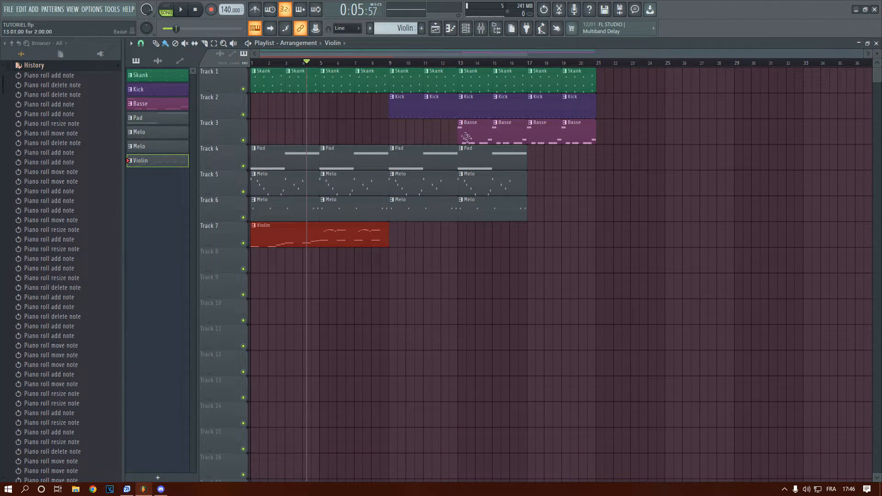
pyautogui.moveTo(364, 62); pyautogui.dragTo(1, 160)
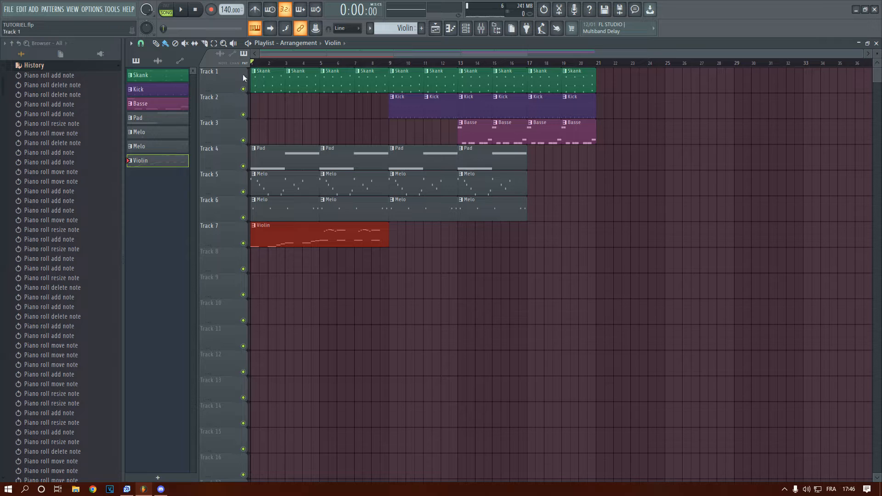
pyautogui.press('space')
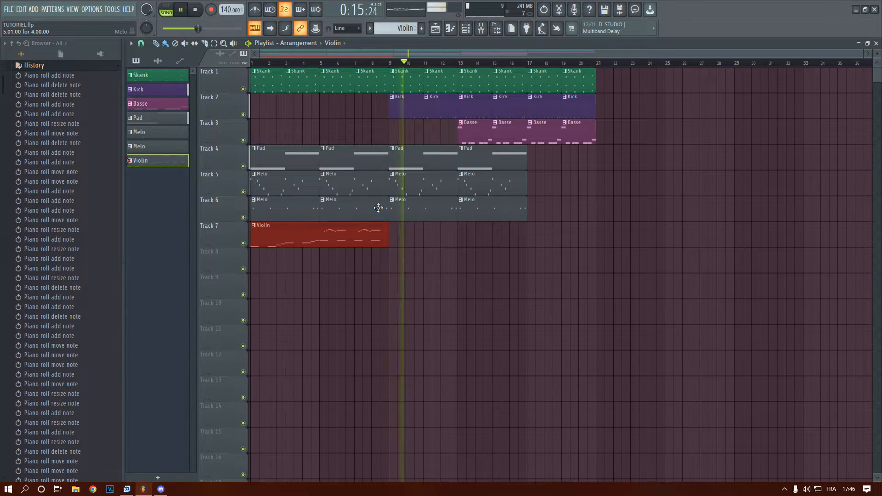
pyautogui.press('space')
# Duplicate the eight-bar Violin clip on Track 7 so the copy starts at bar 9
pyautogui.hotkey('ctrl', 'b')
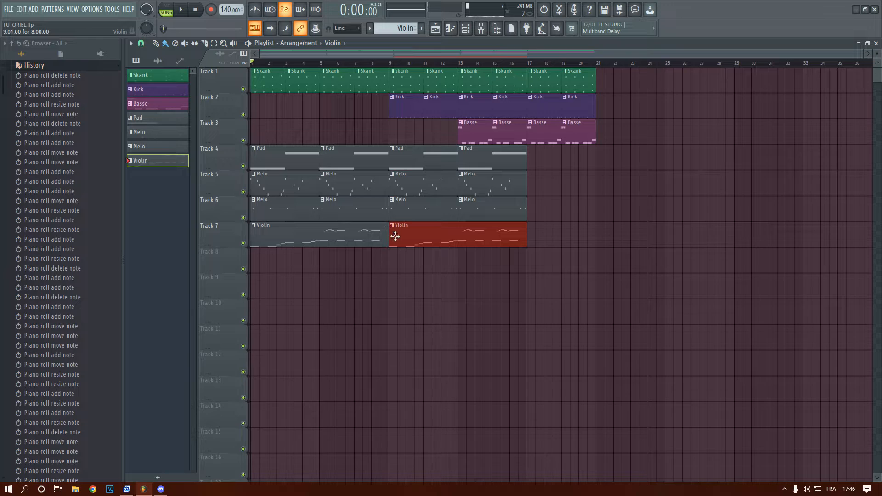
pyautogui.keyDown('ctrl'); pyautogui.scroll(3, 321, 254); pyautogui.keyUp('ctrl')
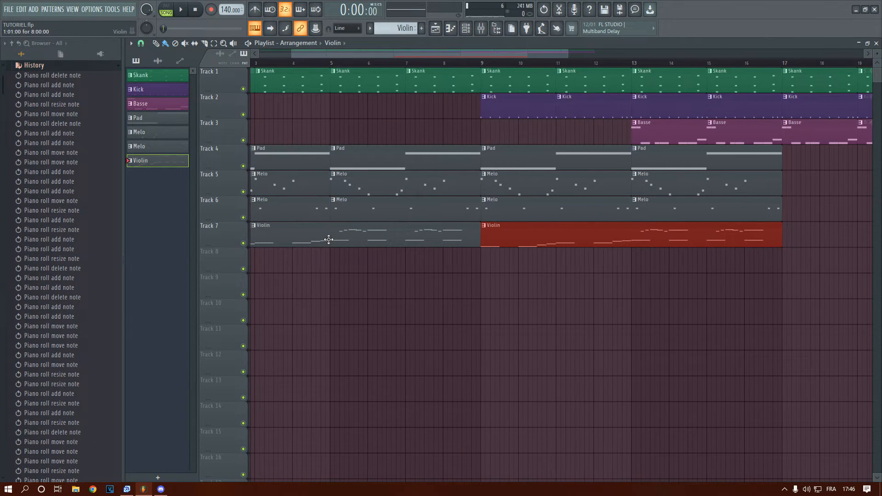
pyautogui.keyDown('ctrl'); pyautogui.scroll(-3, 310, 234); pyautogui.keyUp('ctrl')
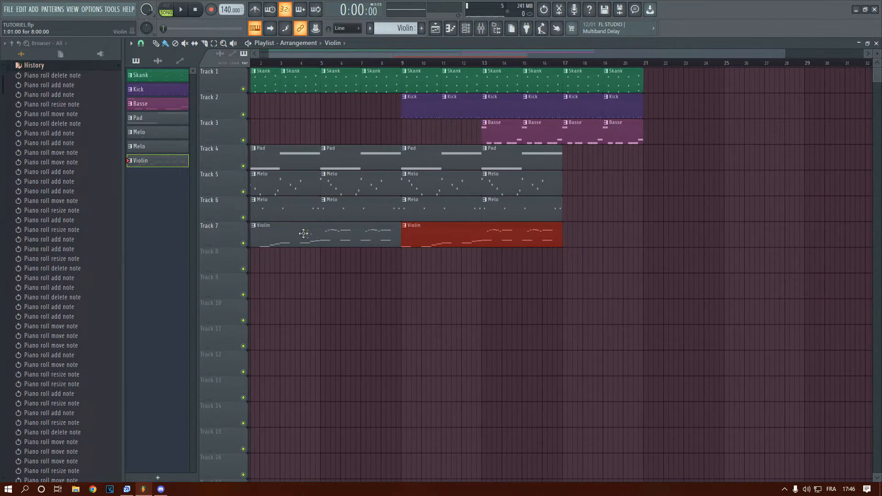
# Replace the copied Violin clip on Track 7 with three trimmed four-bar Violin clips starting at bars 9, 13 and 17
pyautogui.press('Delete')
pyautogui.click(415, 240)
pyautogui.moveTo(431, 236); pyautogui.dragTo(410, 239)
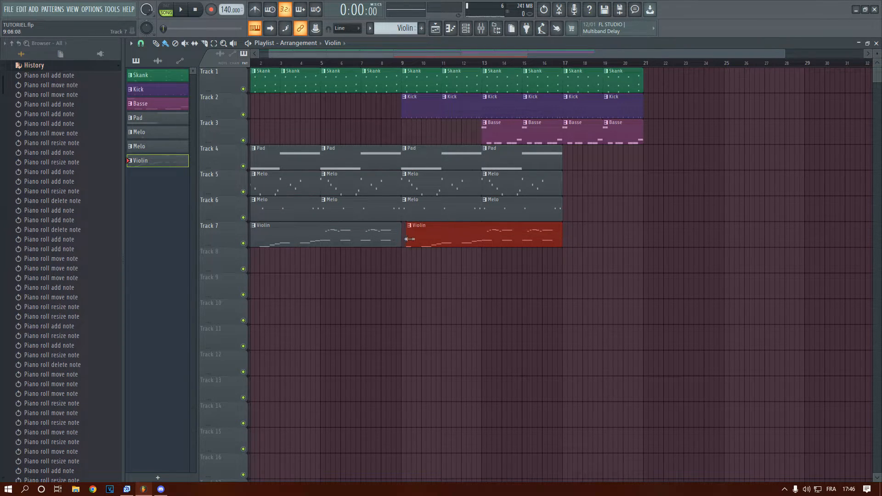
pyautogui.moveTo(498, 236); pyautogui.dragTo(417, 236)
pyautogui.click(488, 236)
pyautogui.rightClick(593, 228)
pyautogui.click(443, 237)
pyautogui.moveTo(490, 238); pyautogui.dragTo(619, 237)
# Add one more clip of each Melo pattern on Tracks 6 and 5 and the Pad on Track 4, all starting at bar 17
pyautogui.click(538, 211)
pyautogui.click(562, 211)
pyautogui.click(567, 211)
pyautogui.click(558, 180)
pyautogui.click(569, 185)
pyautogui.click(557, 160)
pyautogui.click(570, 157)
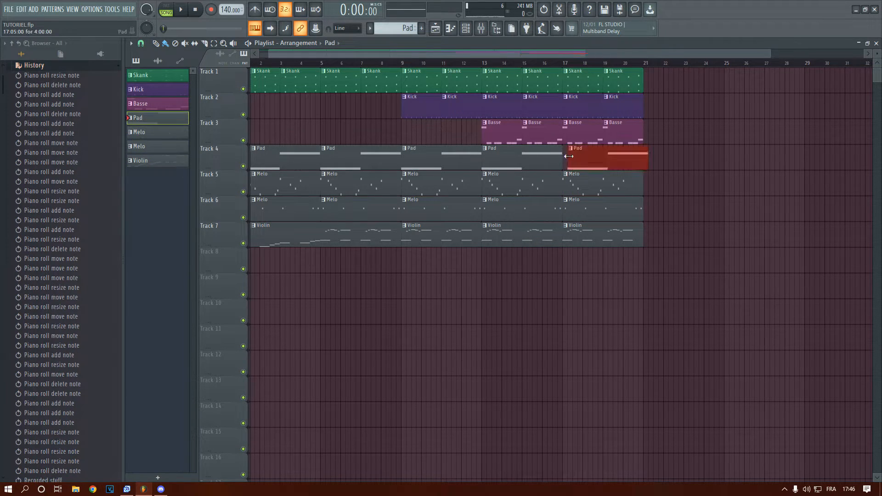
pyautogui.click(304, 45)
# Place the playback position at bar 5 and play the arrangement through to the bass entry
pyautogui.click(285, 63)
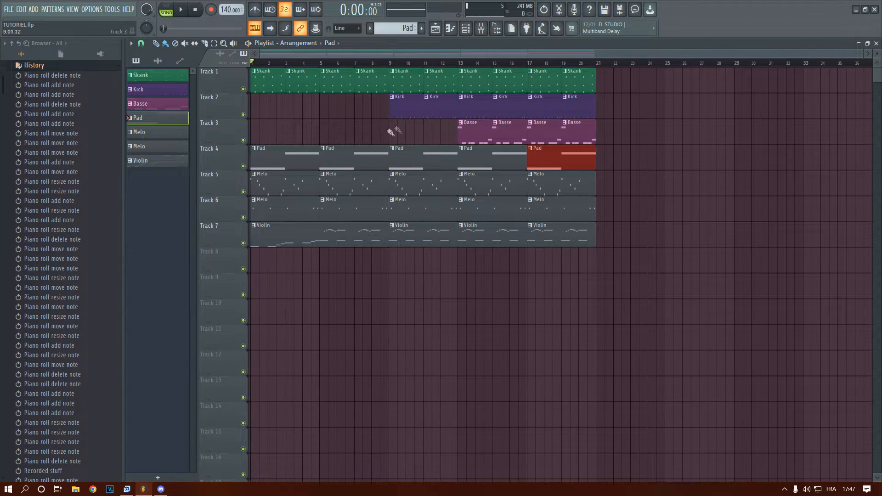
pyautogui.click(302, 63)
pyautogui.moveTo(317, 80)
pyautogui.mouseDown()
pyautogui.moveTo(341, 96)
pyautogui.moveTo(322, 111)
pyautogui.mouseUp()
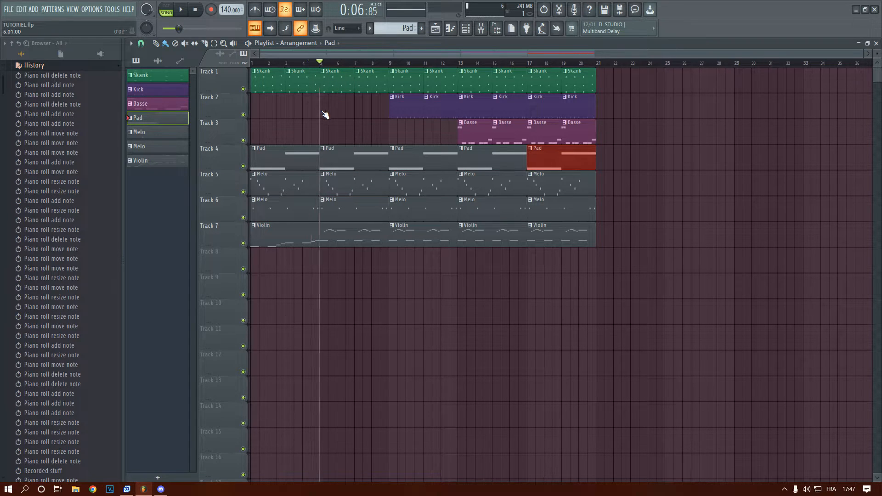
pyautogui.press('space')
pyautogui.scroll(3, 344, 131)
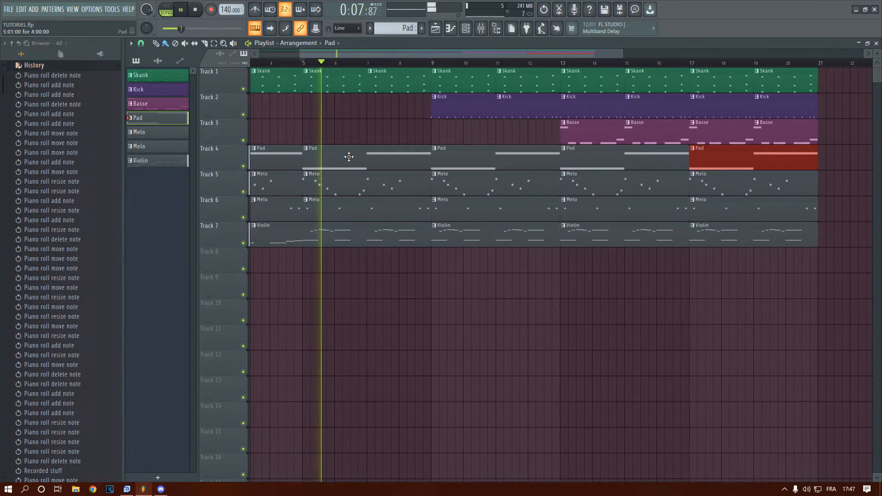
pyautogui.scroll(-3, 348, 157)
pyautogui.scroll(-2, 349, 156)
pyautogui.scroll(2, 348, 157)
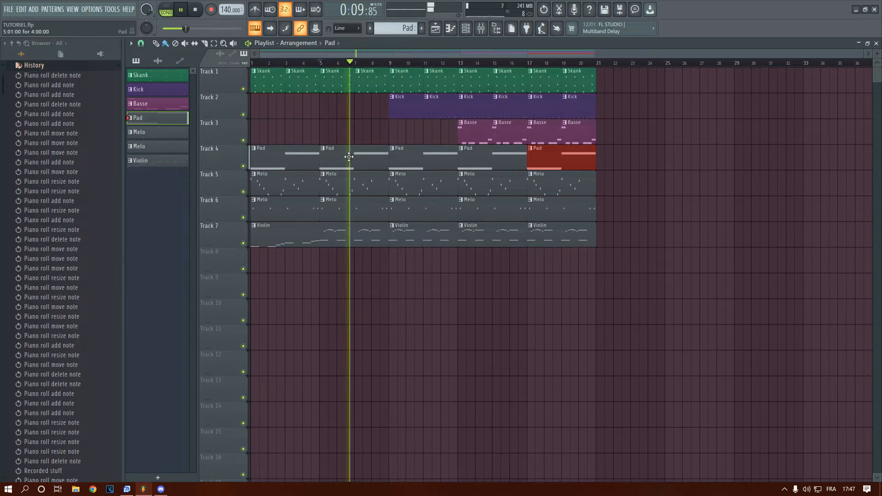
pyautogui.scroll(1, 349, 157)
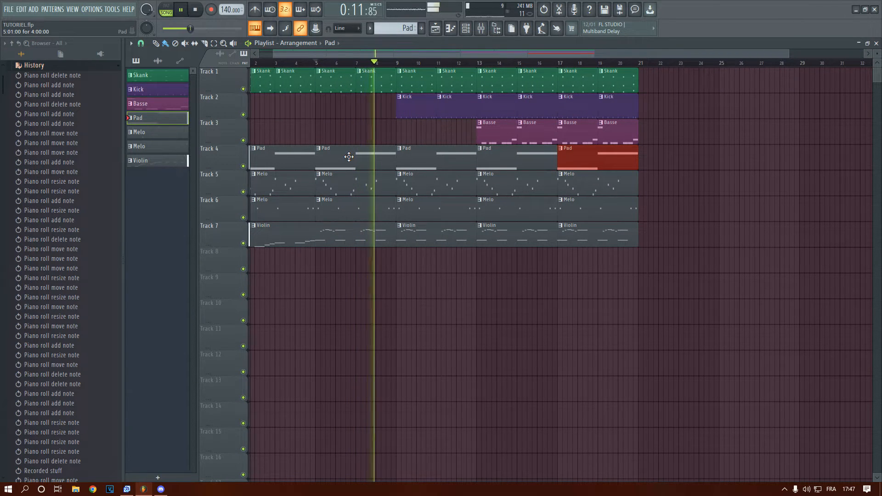
pyautogui.scroll(1, 348, 157)
pyautogui.scroll(-1, 349, 156)
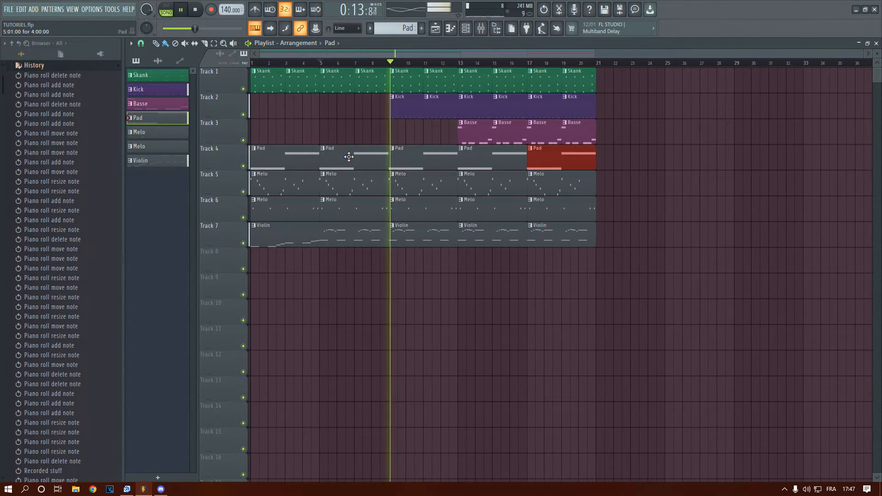
pyautogui.scroll(1, 349, 157)
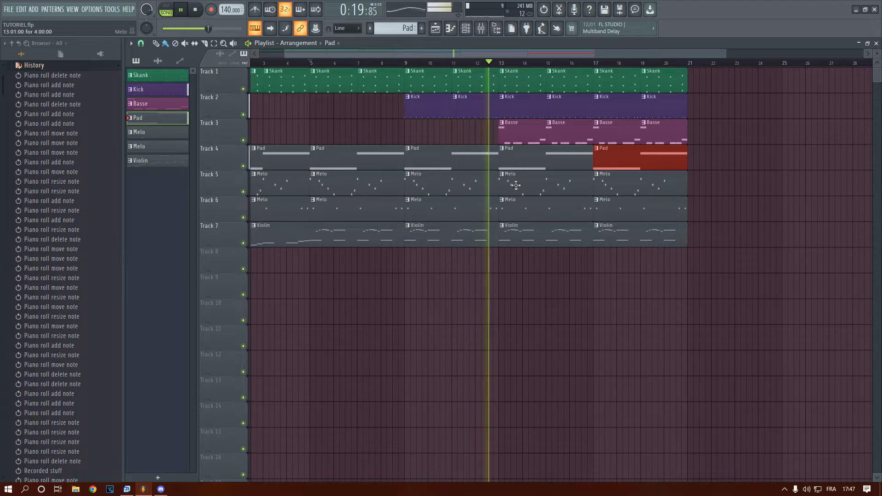
# Delete the Pad clips starting at bars 13 and 17 on Track 4 and stop playback
pyautogui.rightClick(521, 164)
pyautogui.rightClick(613, 162)
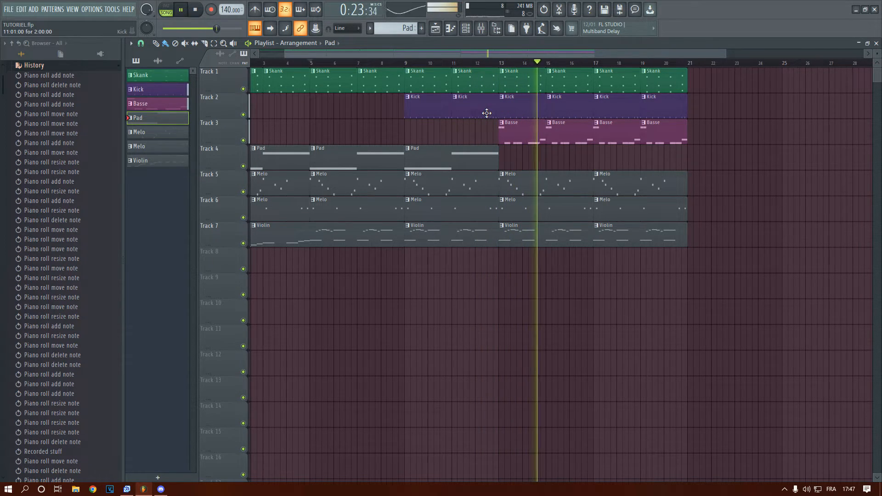
pyautogui.press('space')
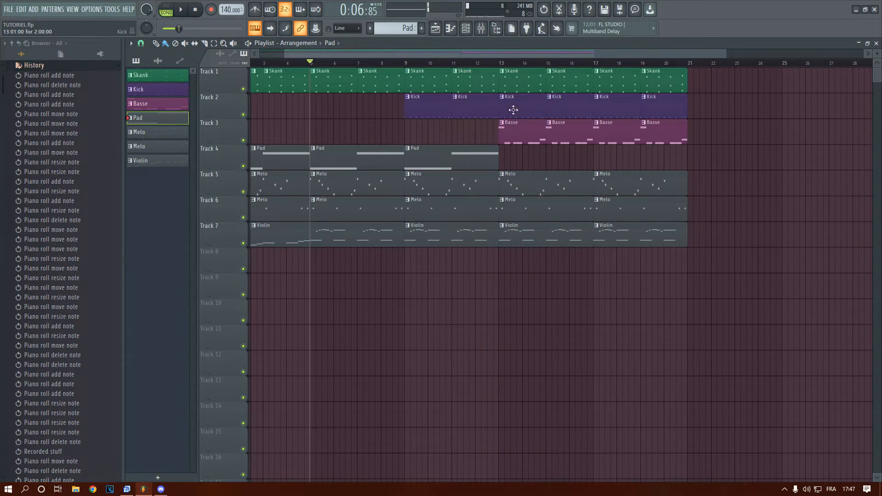
# Play the arrangement from the middle of bar 12 to listen to the section without the Pad
pyautogui.click(487, 62)
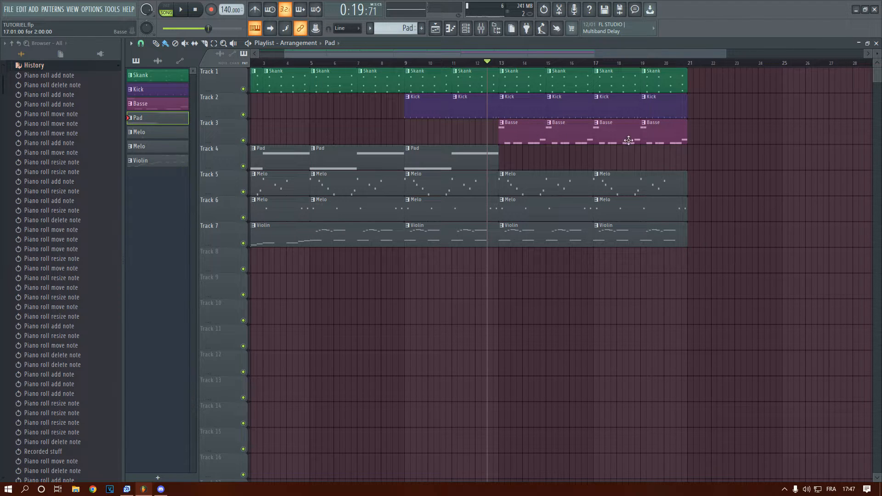
pyautogui.hscroll(5, 780, 148)
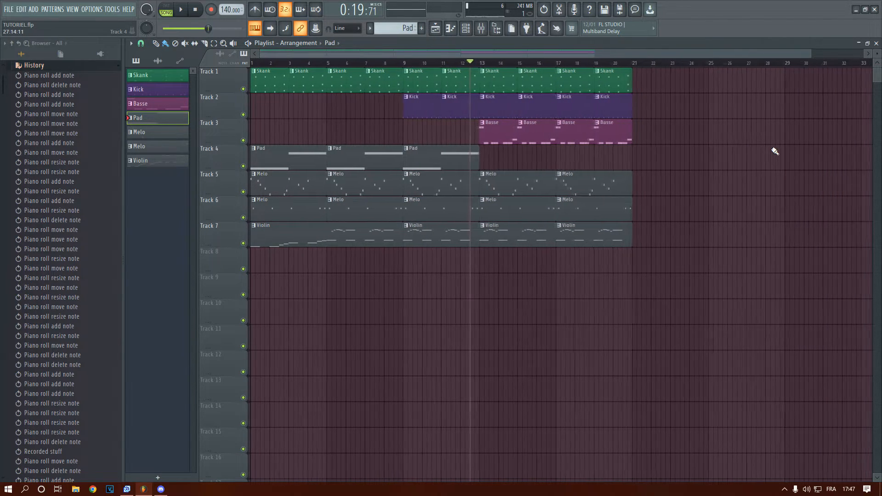
pyautogui.scroll(-2, 775, 155)
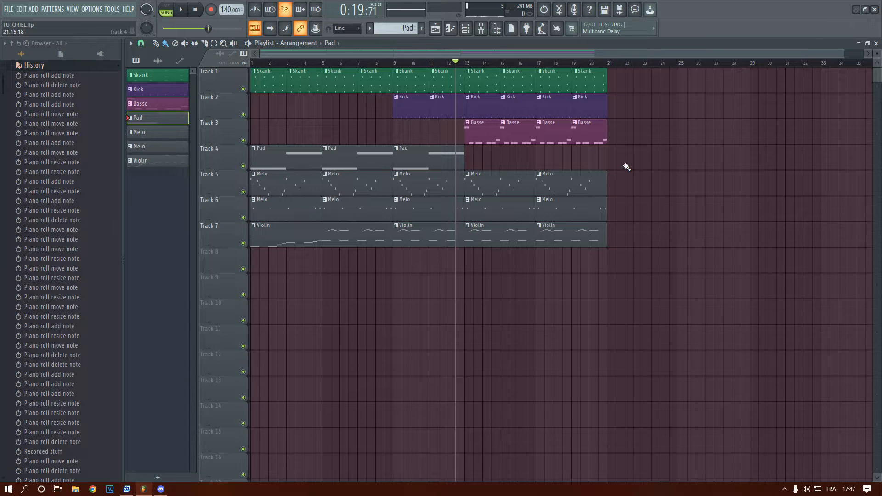
pyautogui.scroll(-1, 626, 179)
pyautogui.press('space')
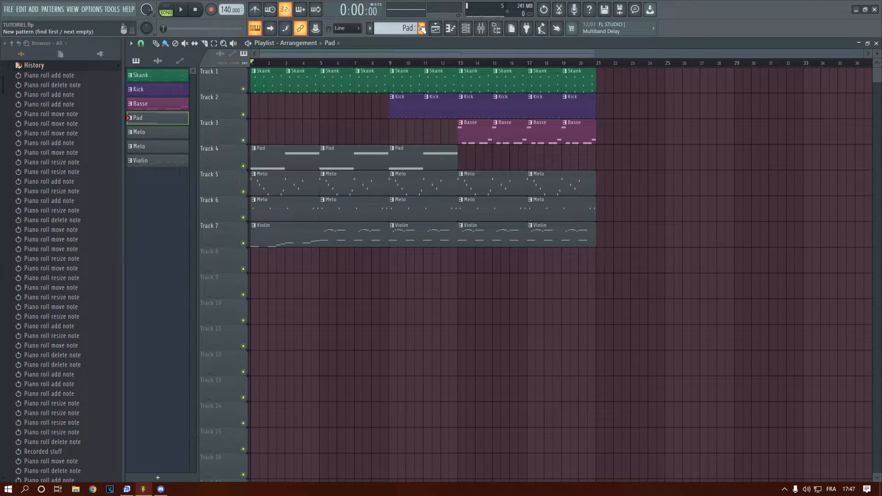
# Create a new pattern named Snare and place its clip at bar 1 on Track 8
pyautogui.click(421, 28)
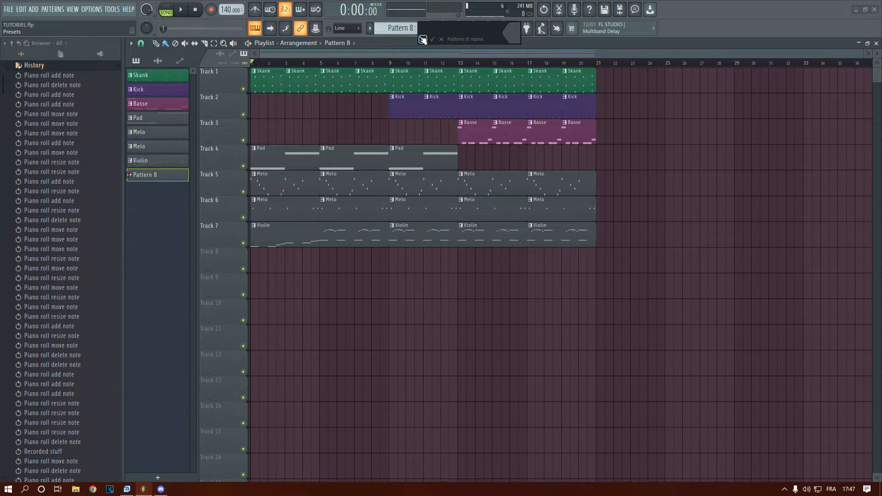
pyautogui.write('Snare')
pyautogui.press('Return')
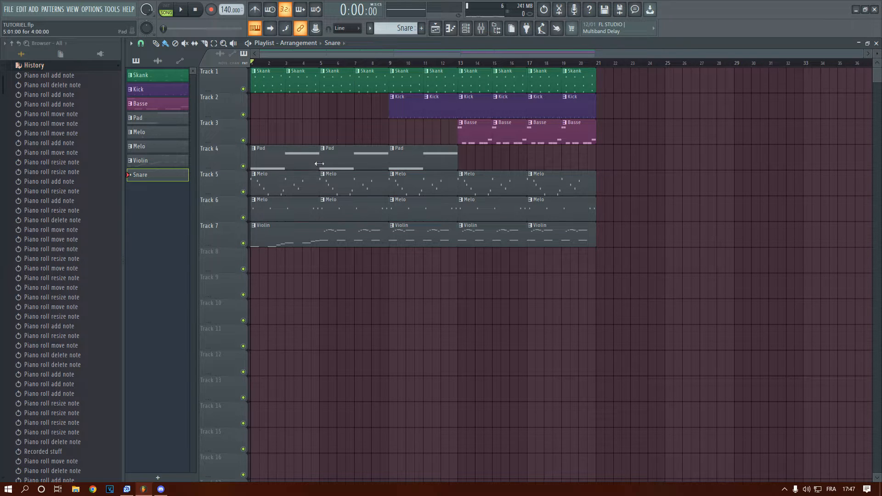
pyautogui.click(258, 263)
# Collapse the project history in the browser and expand the Drums folder inside Packs
pyautogui.scroll(2, 36, 207)
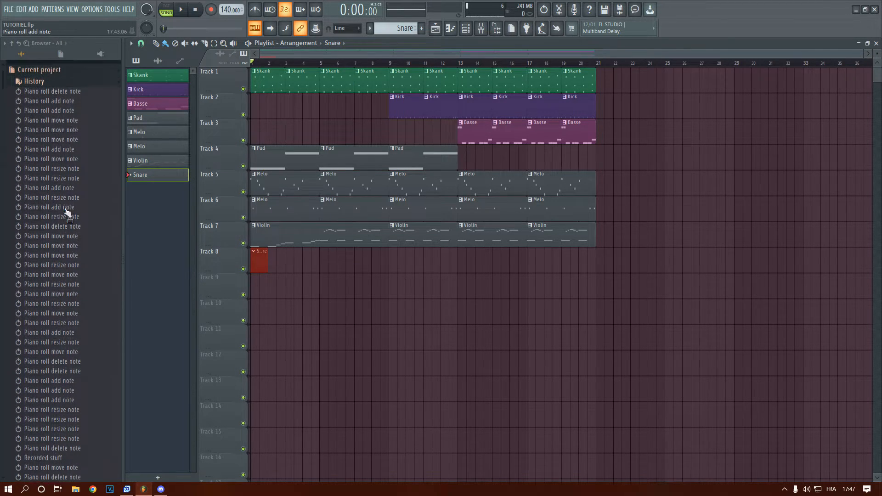
pyautogui.click(106, 81)
pyautogui.scroll(-1, 39, 330)
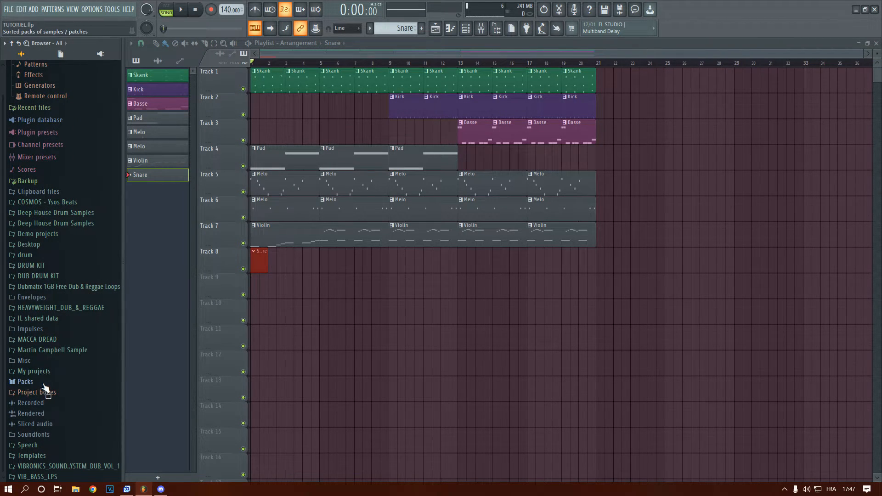
pyautogui.click(27, 381)
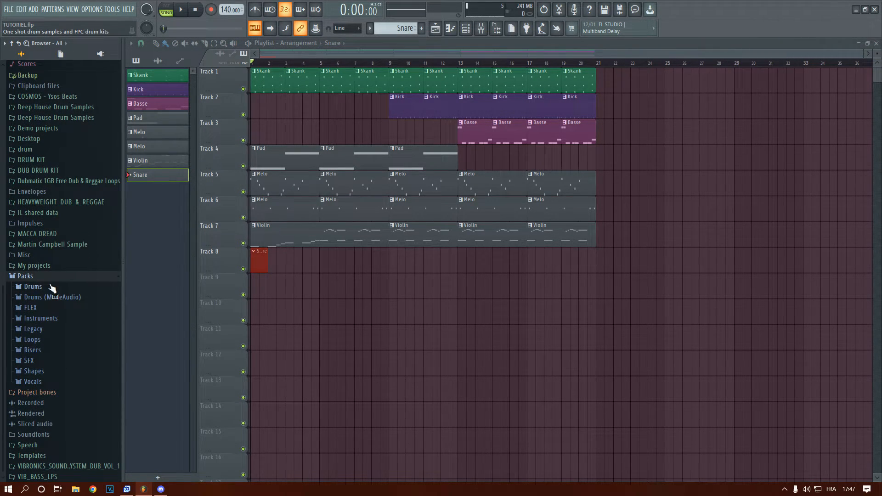
pyautogui.click(33, 286)
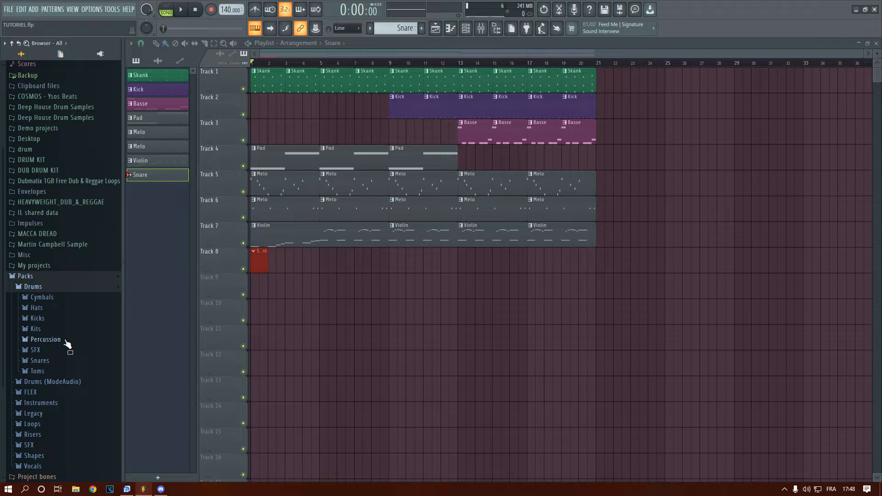
# Audition samples in the Drums pack's Snares folder, including Filtered Snare 2, and collapse the folder
pyautogui.scroll(-3, 81, 337)
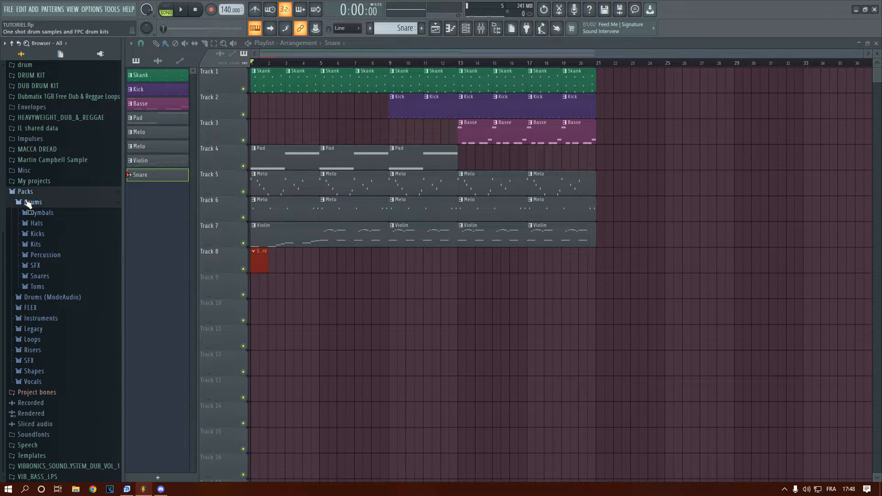
pyautogui.click(55, 272)
pyautogui.click(70, 383)
pyautogui.press('space')
pyautogui.press('space')
pyautogui.click(63, 450)
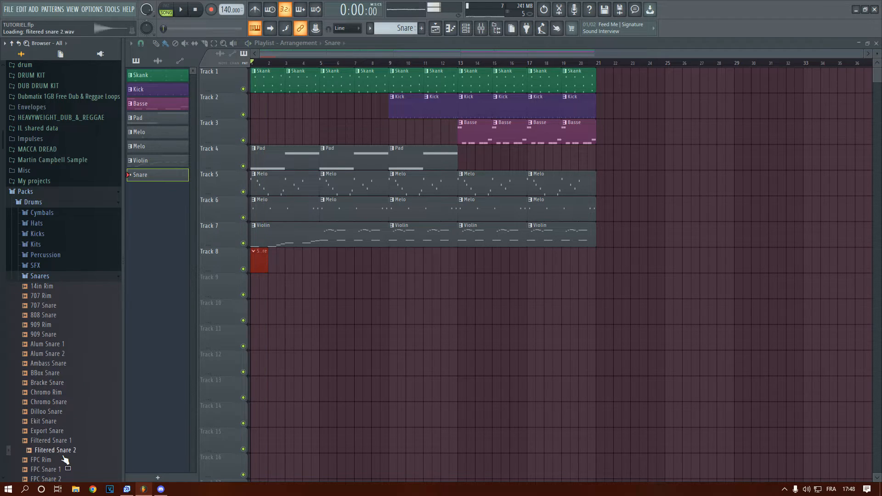
pyautogui.scroll(-2, 64, 453)
pyautogui.click(64, 451)
pyautogui.scroll(-5, 62, 453)
pyautogui.scroll(8, 69, 284)
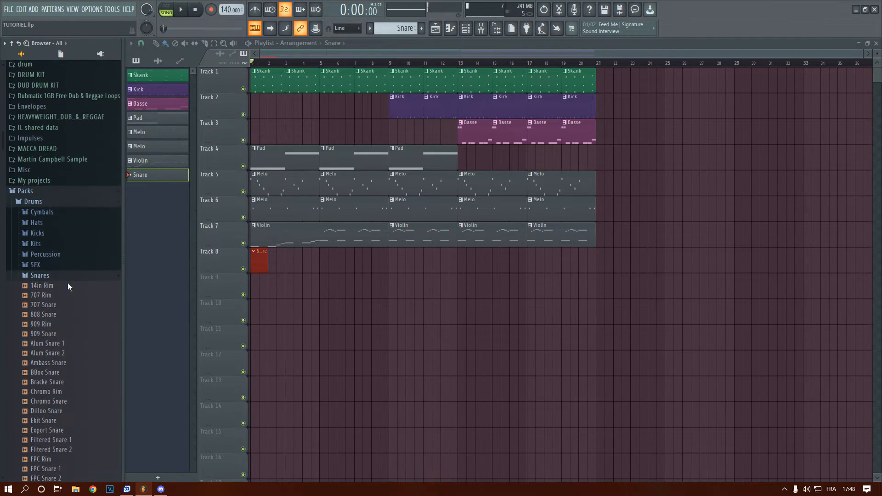
pyautogui.click(71, 278)
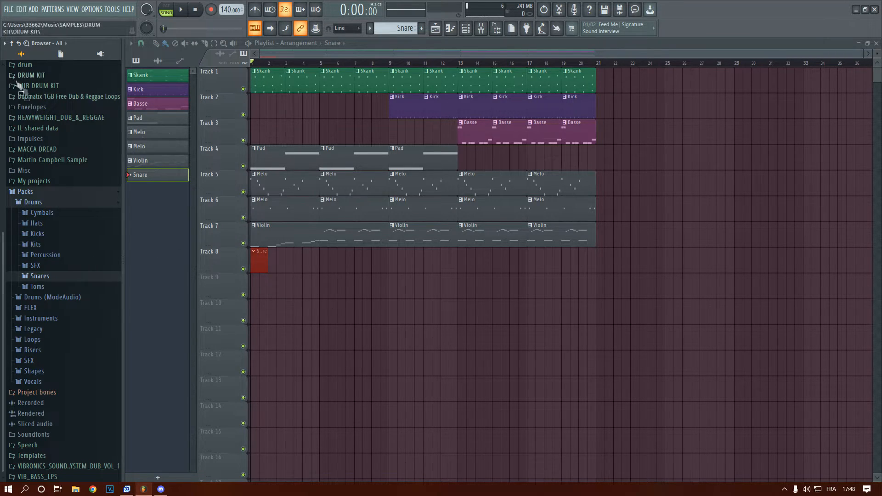
# Look through the sample folders and audition more snares, including ProM Snare 2, Stick Rim 2 and Grv Snareclap 18
pyautogui.scroll(5, 92, 377)
pyautogui.scroll(-5, 93, 369)
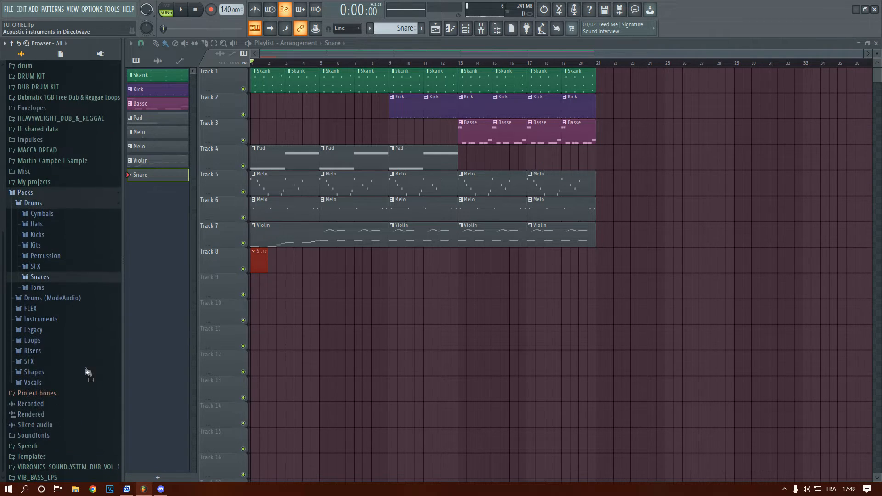
pyautogui.scroll(5, 71, 324)
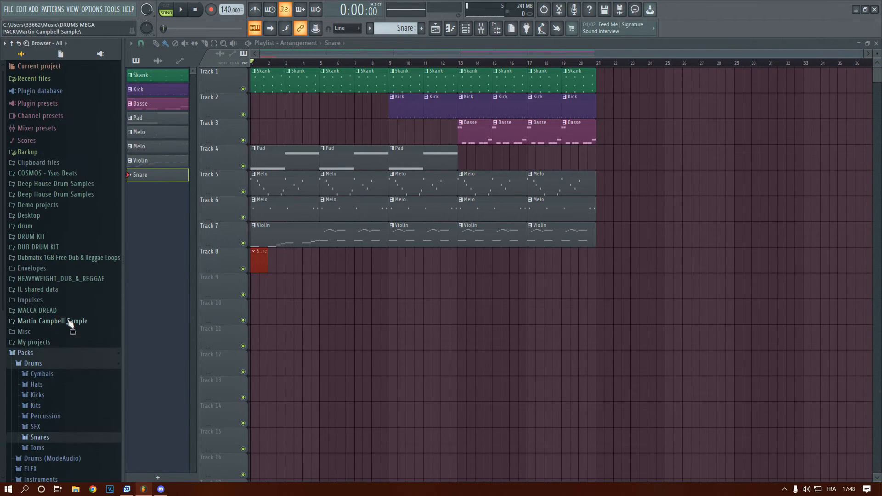
pyautogui.scroll(-4, 73, 337)
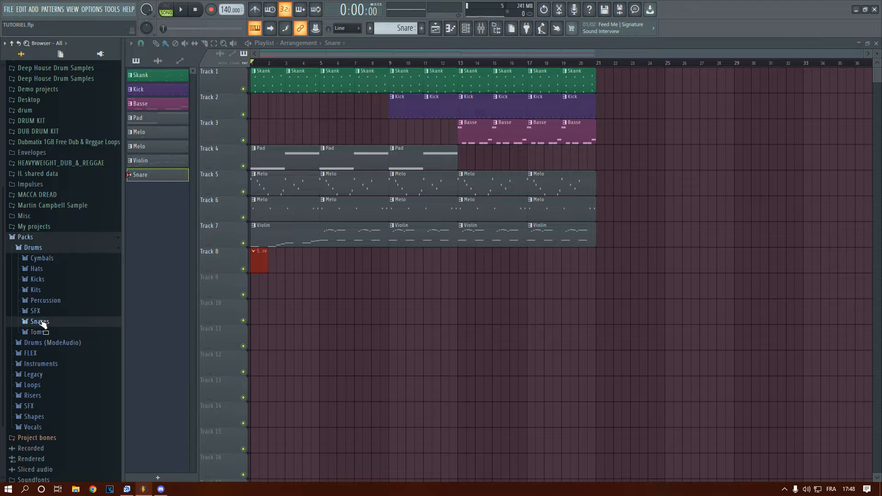
pyautogui.click(39, 322)
pyautogui.scroll(-10, 43, 345)
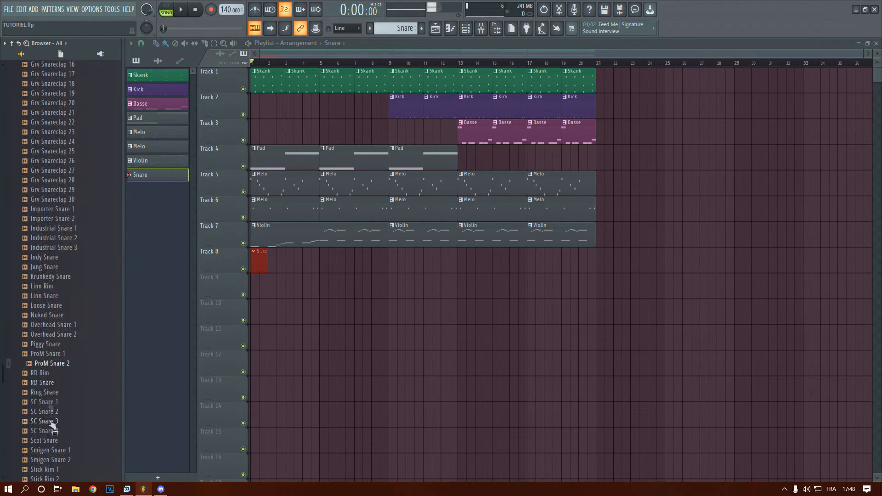
pyautogui.scroll(-8, 50, 405)
pyautogui.scroll(6, 66, 220)
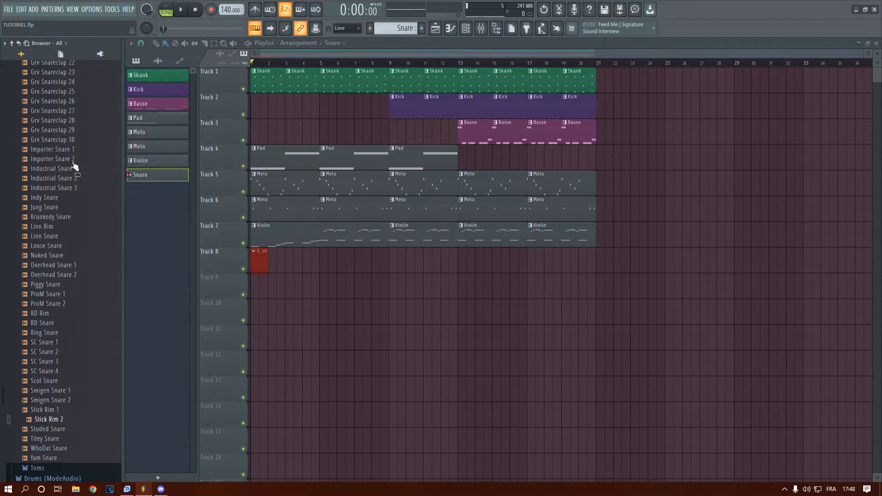
pyautogui.scroll(10, 74, 207)
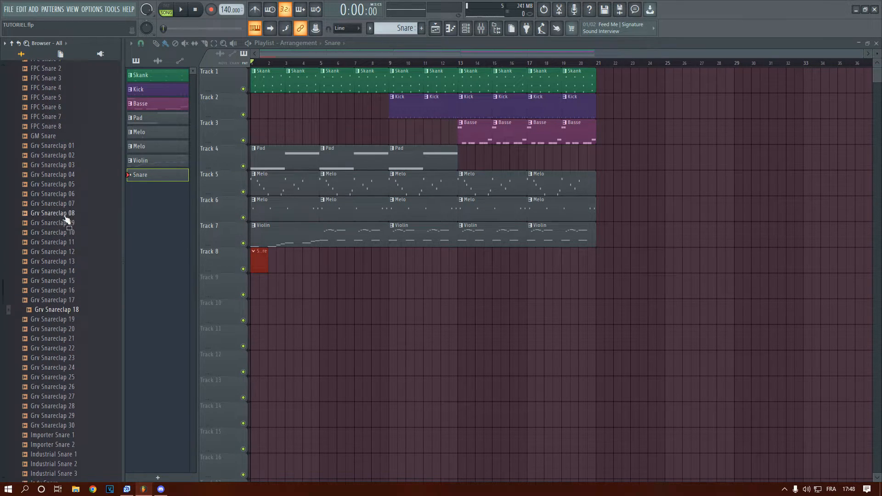
pyautogui.scroll(4, 60, 257)
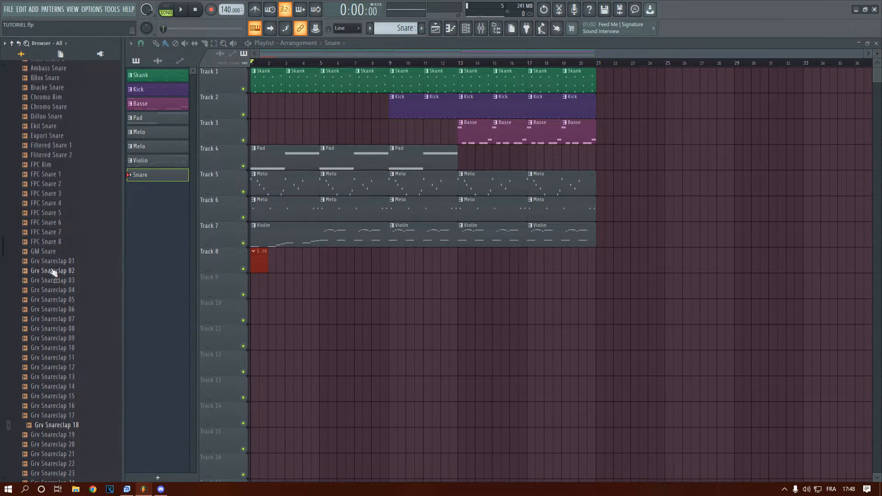
pyautogui.scroll(4, 72, 275)
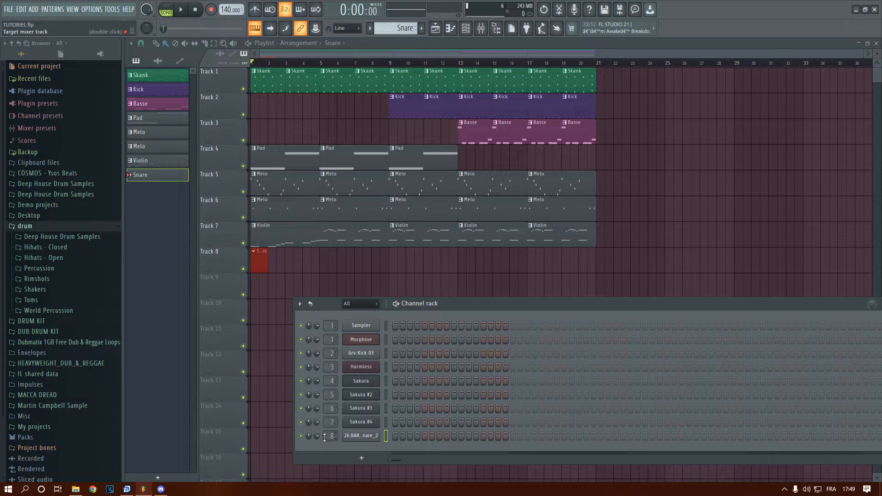
# Place snare hits on steps 9, 21, 33 and 45 of the Snare channel and play the result back
pyautogui.click(454, 438)
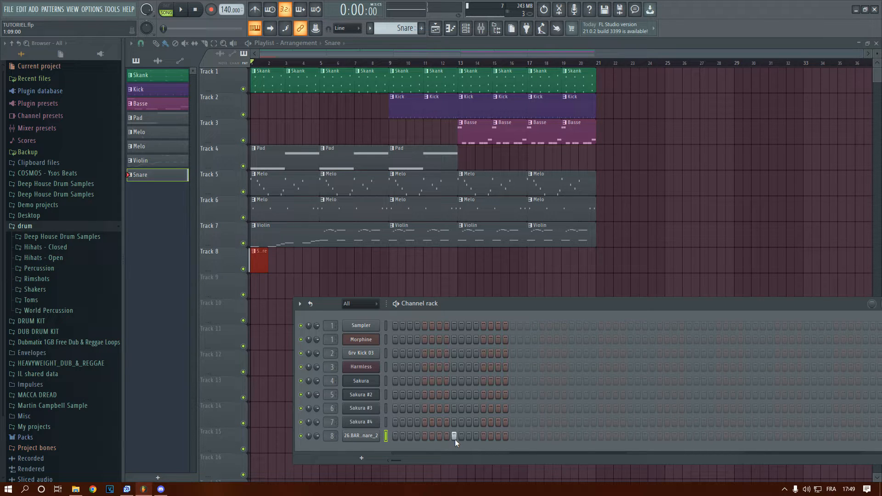
pyautogui.click(544, 437)
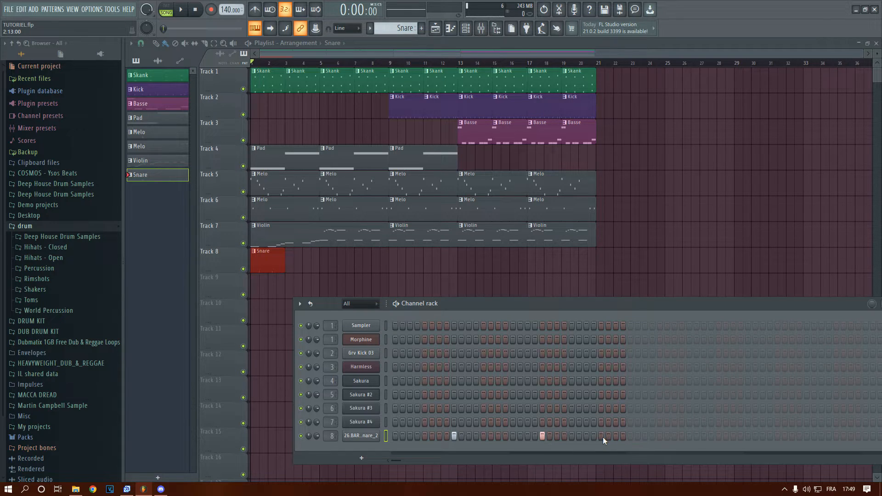
pyautogui.click(632, 436)
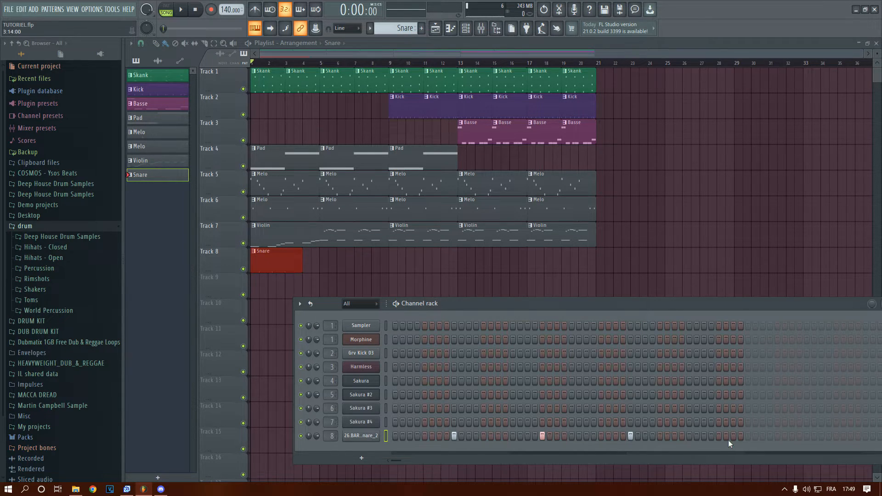
pyautogui.press('space')
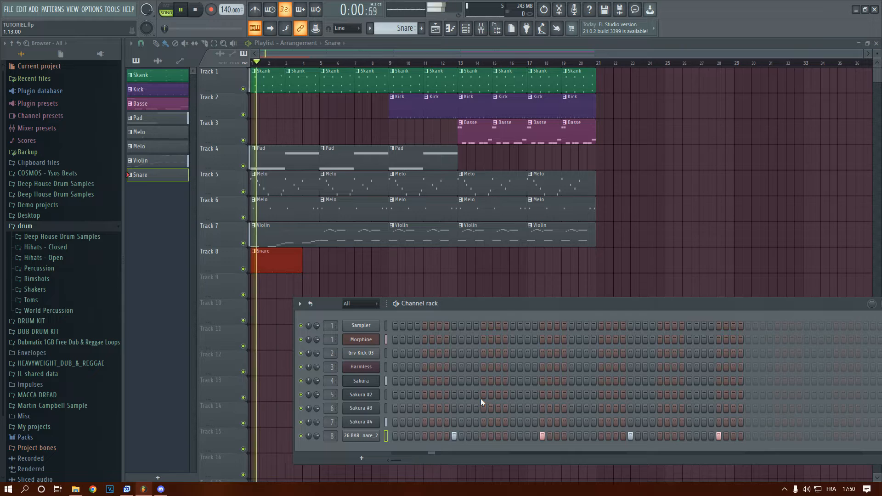
pyautogui.press('space')
# Rework the snare rhythm so that bars 2 and 3 each have a single hit on step 9, and play it
pyautogui.click(542, 437)
pyautogui.click(719, 436)
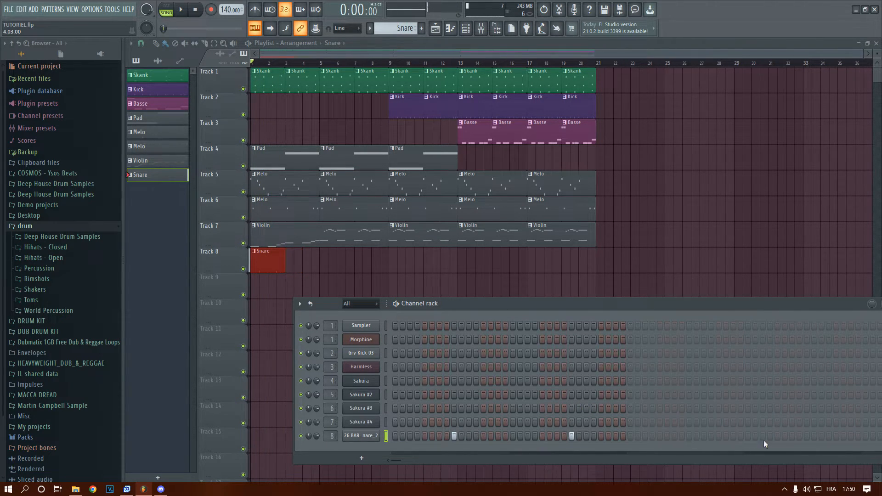
pyautogui.click(689, 436)
pyautogui.press('space')
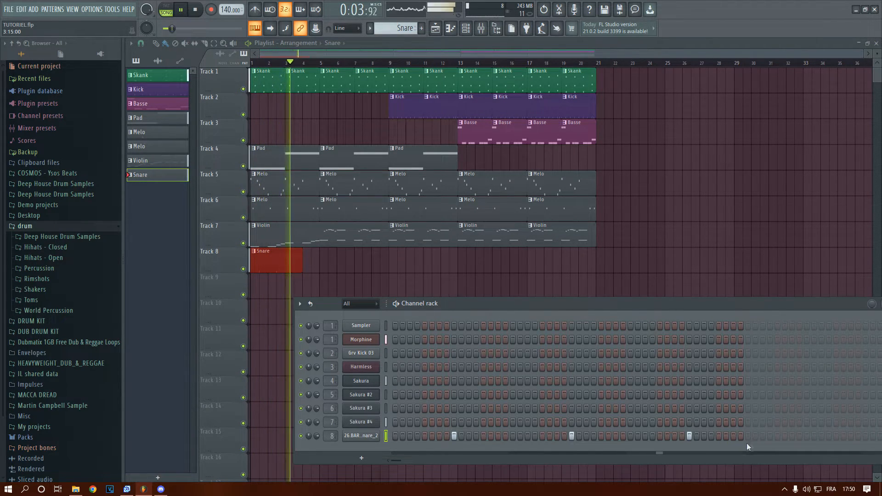
# Add snare hits in bar 4 of the pattern, including steps 8 and 11, trying out neighbouring steps
pyautogui.click(792, 436)
pyautogui.rightClick(793, 437)
pyautogui.press('space')
pyautogui.click(812, 437)
pyautogui.rightClick(812, 438)
pyautogui.click(800, 436)
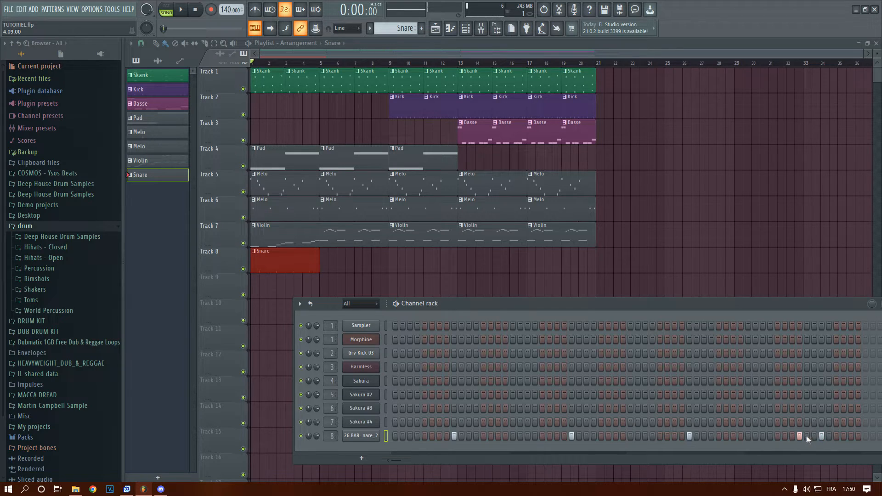
pyautogui.click(850, 436)
# Repeat the Snare clip along Track 8 through bar 20 and delete its clips at bars 1 and 5
pyautogui.press('F6')
pyautogui.press('space')
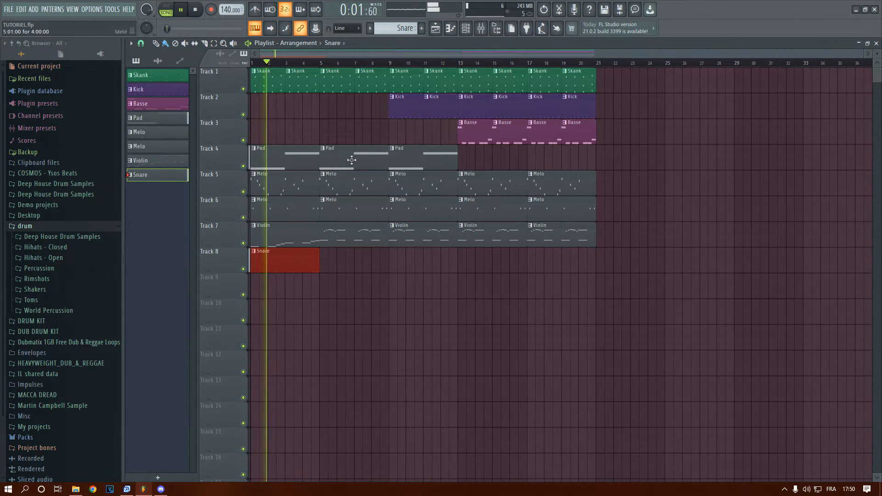
pyautogui.click(327, 265)
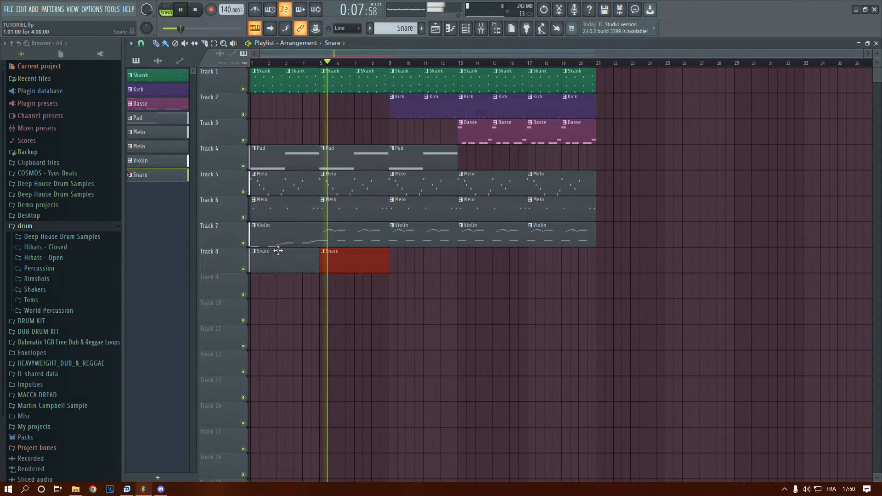
pyautogui.moveTo(394, 264); pyautogui.dragTo(574, 275)
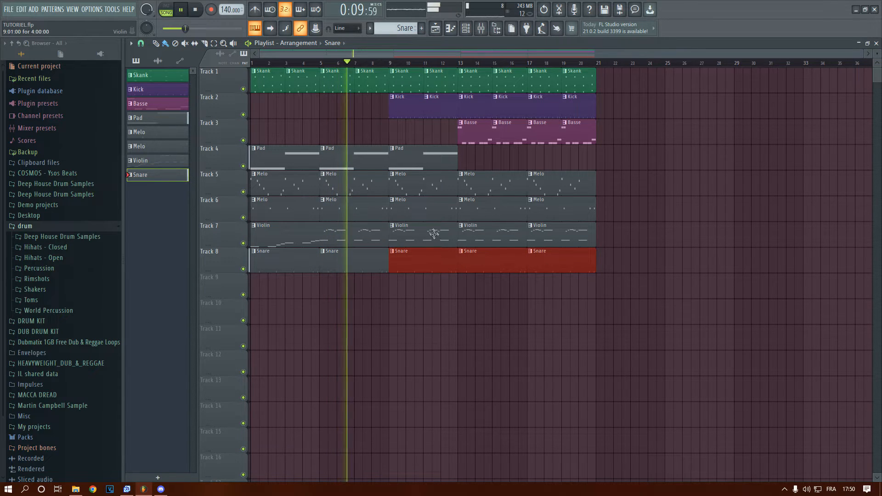
pyautogui.rightClick(354, 269)
pyautogui.rightClick(294, 268)
pyautogui.press('space')
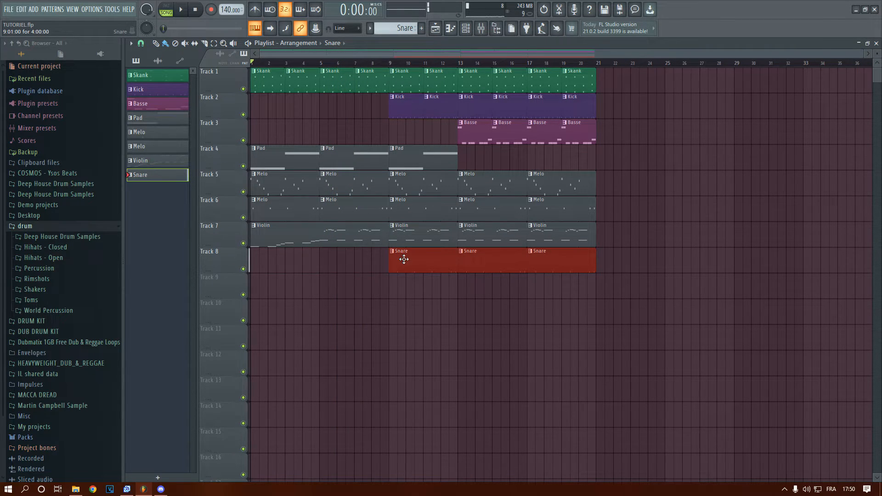
# Delete the opening Violin clip on Track 7 and the Melo clips at bars 1 and 5 on Track 6
pyautogui.scroll(2, 264, 238)
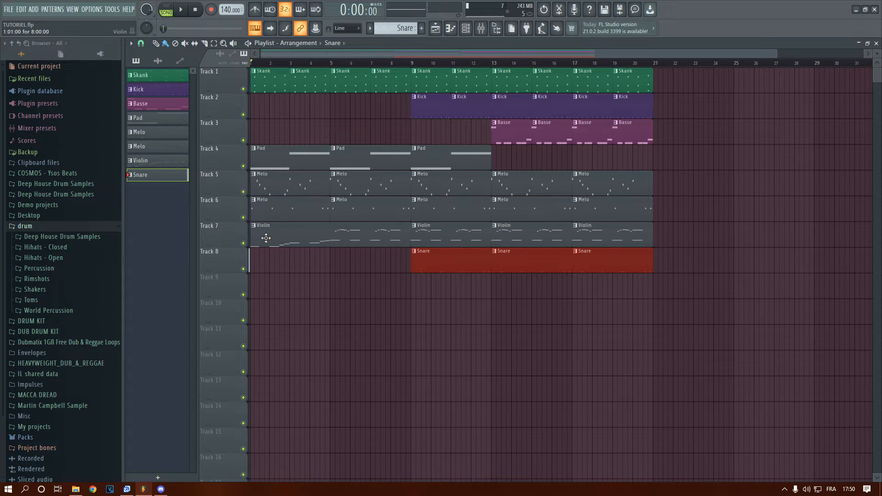
pyautogui.click(410, 63)
pyautogui.moveTo(413, 68); pyautogui.dragTo(245, 87)
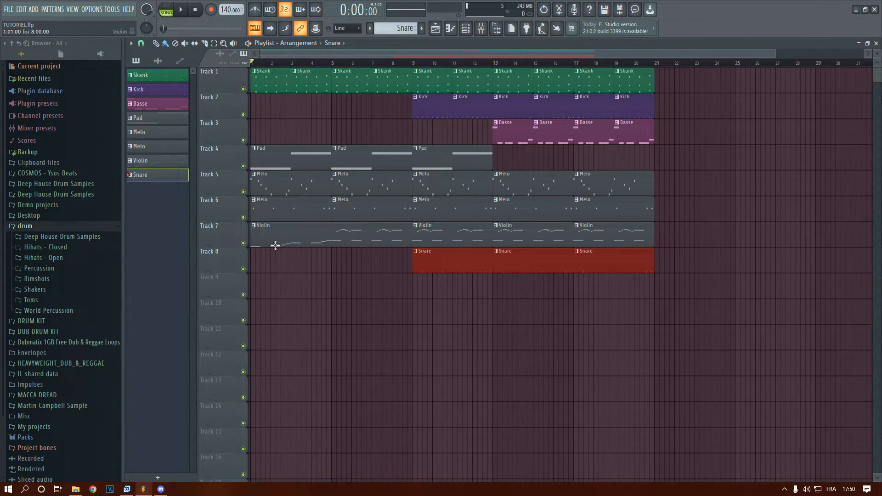
pyautogui.scroll(-2, 276, 245)
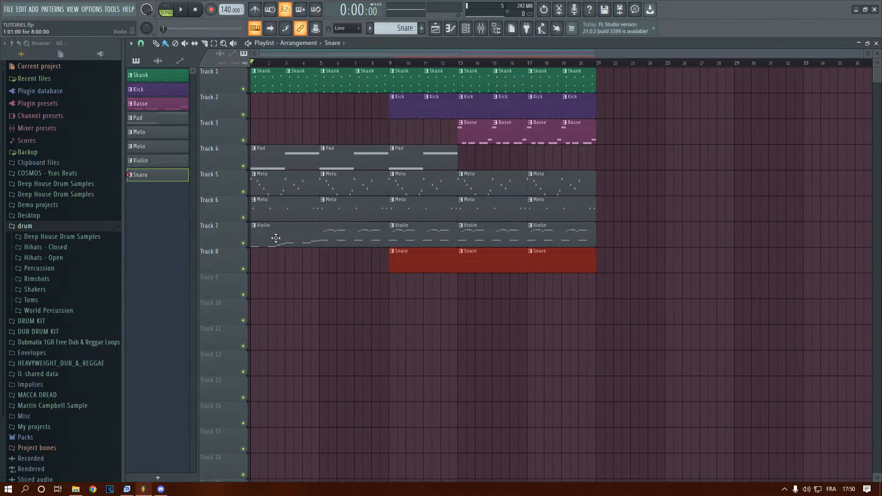
pyautogui.rightClick(300, 242)
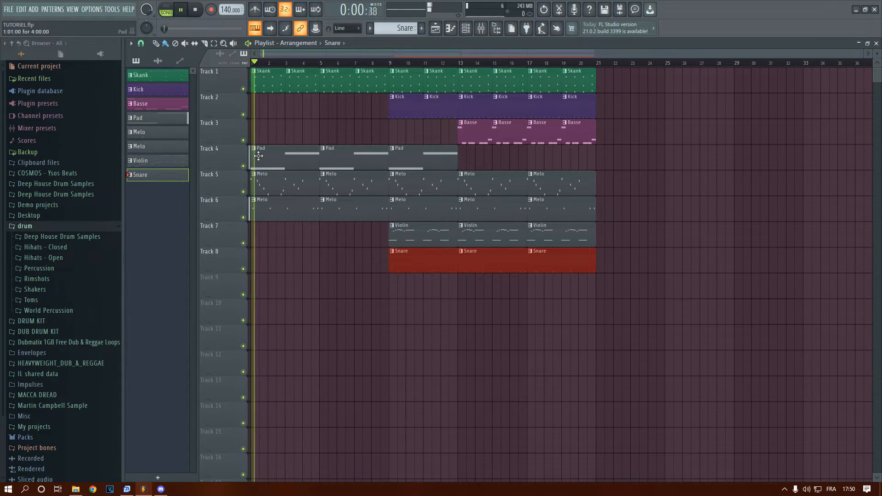
pyautogui.rightClick(274, 207)
pyautogui.rightClick(340, 216)
pyautogui.press('space')
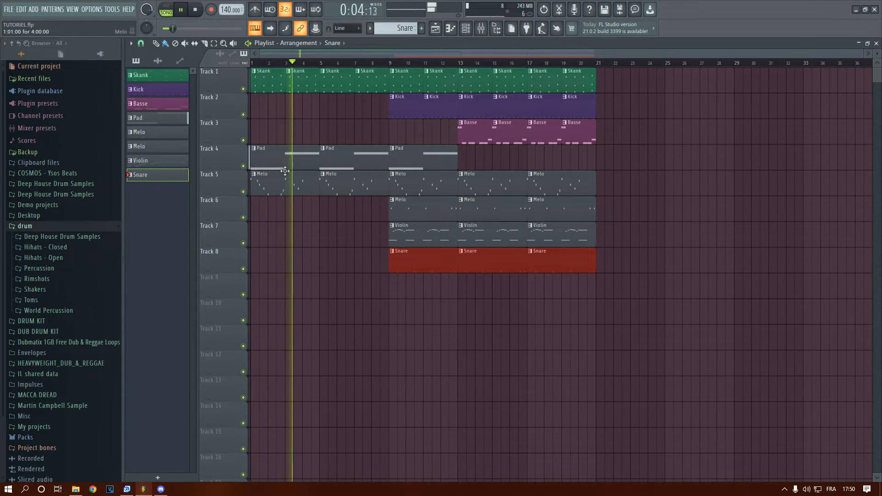
# Move all clips from bar 9 onward to start at bar 17 and fill the Track 1 gap with Skank clips
pyautogui.moveTo(400, 323); pyautogui.dragTo(596, 73)
pyautogui.moveTo(414, 82); pyautogui.dragTo(552, 82)
pyautogui.click(384, 79)
pyautogui.moveTo(392, 79); pyautogui.dragTo(504, 81)
# Fill bars 9 to 16 with Pad clips on Track 4 and Melo clips on Track 5
pyautogui.click(372, 165)
pyautogui.moveTo(394, 157); pyautogui.dragTo(490, 167)
pyautogui.click(384, 180)
pyautogui.moveTo(395, 181); pyautogui.dragTo(512, 191)
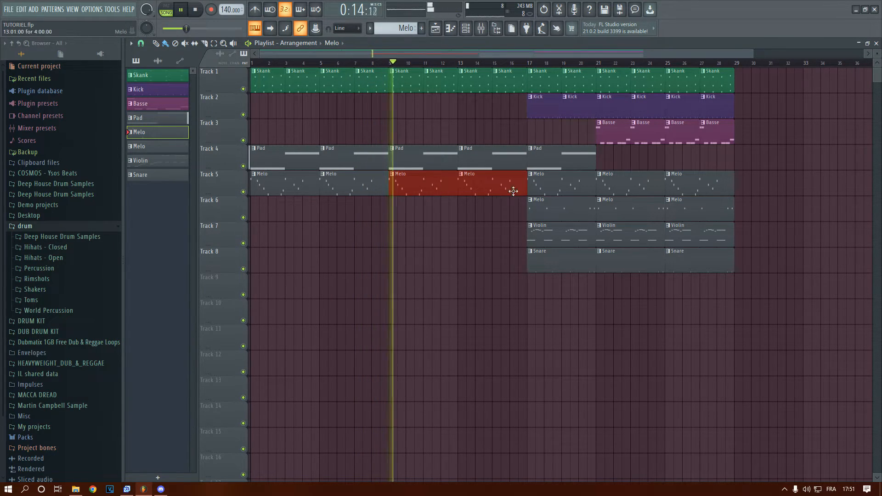
pyautogui.press('space')
# Place the eight-bar Violin intro at bar 9 on Track 7 and Melo clips at bars 9 and 13 on Track 6
pyautogui.click(565, 232)
pyautogui.click(440, 342)
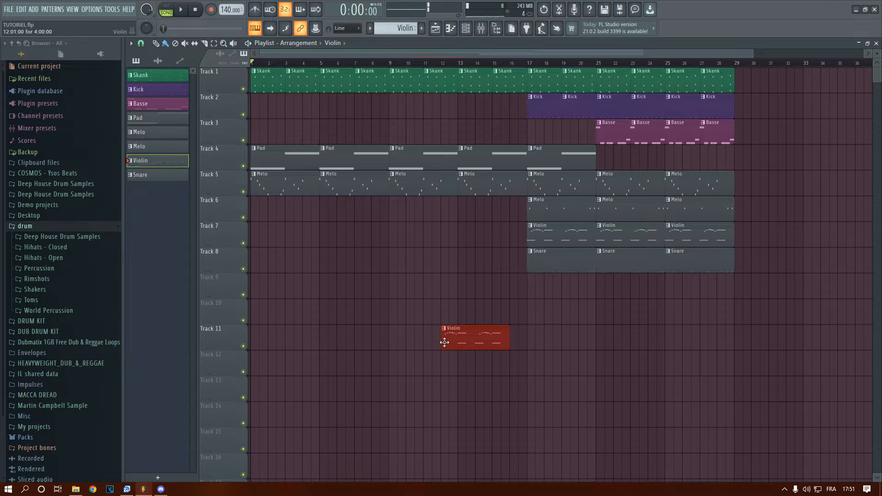
pyautogui.moveTo(457, 334); pyautogui.dragTo(471, 226)
pyautogui.click(346, 64)
pyautogui.click(549, 205)
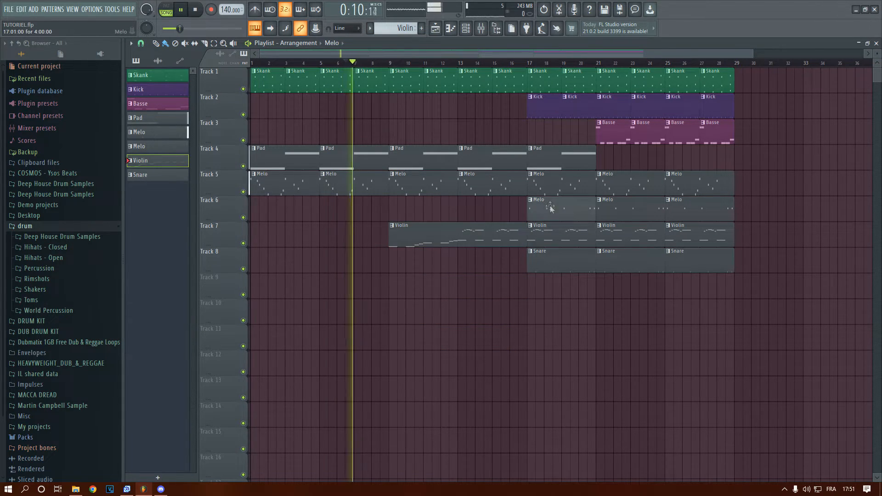
pyautogui.moveTo(392, 211); pyautogui.dragTo(492, 217)
# Add a Snare clip at bar 13 on Track 8 during playback
pyautogui.scroll(3, 390, 231)
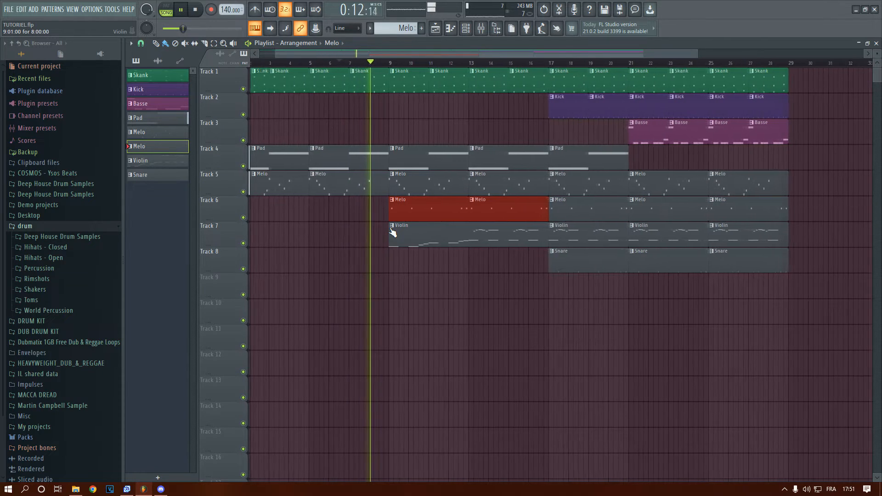
pyautogui.scroll(-4, 390, 227)
pyautogui.scroll(3, 390, 227)
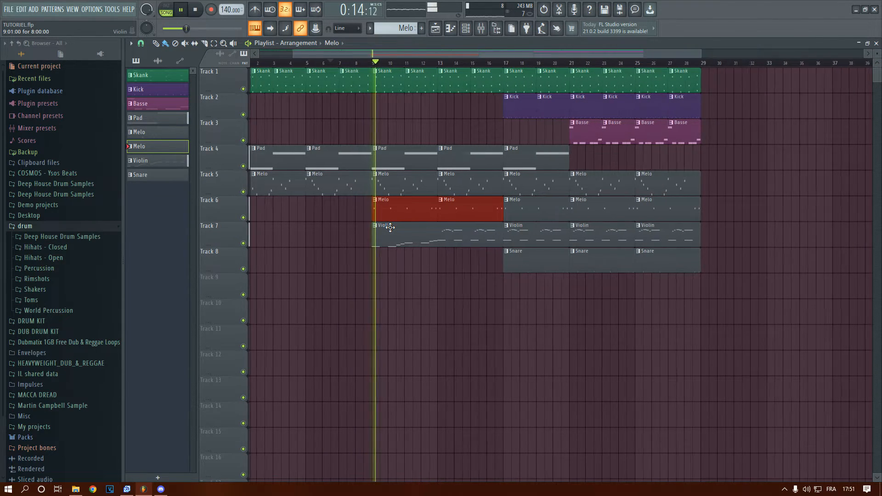
pyautogui.scroll(-2, 390, 227)
pyautogui.scroll(2, 390, 228)
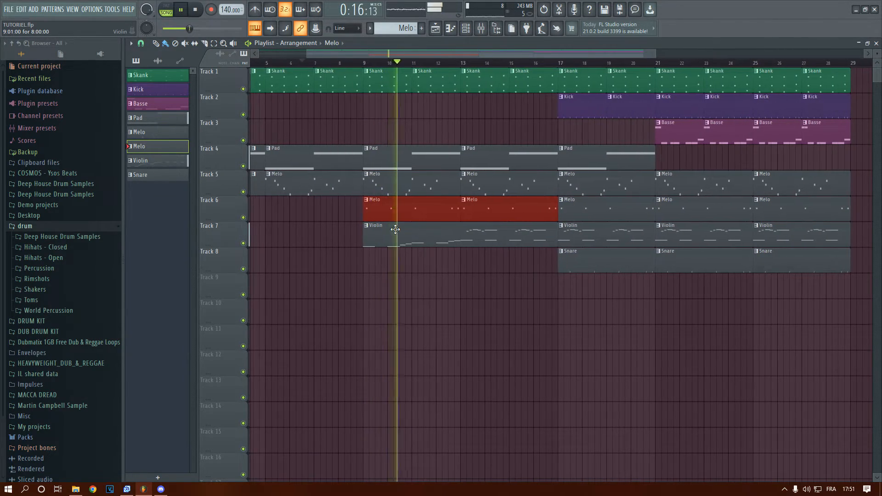
pyautogui.scroll(-3, 393, 230)
pyautogui.click(495, 262)
pyautogui.click(429, 265)
pyautogui.scroll(2, 426, 271)
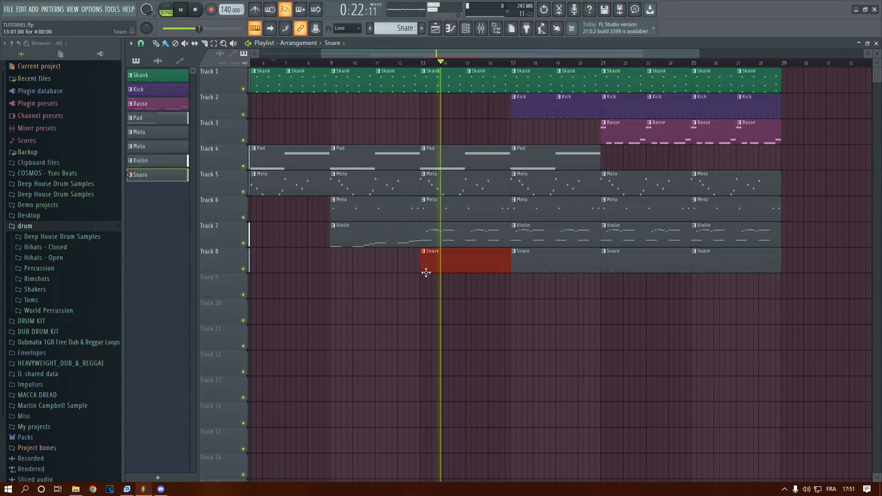
# Delete the Basse clips at bars 21 and 23 on Track 3 and add a Pad clip at bar 21 on Track 4
pyautogui.scroll(1, 426, 272)
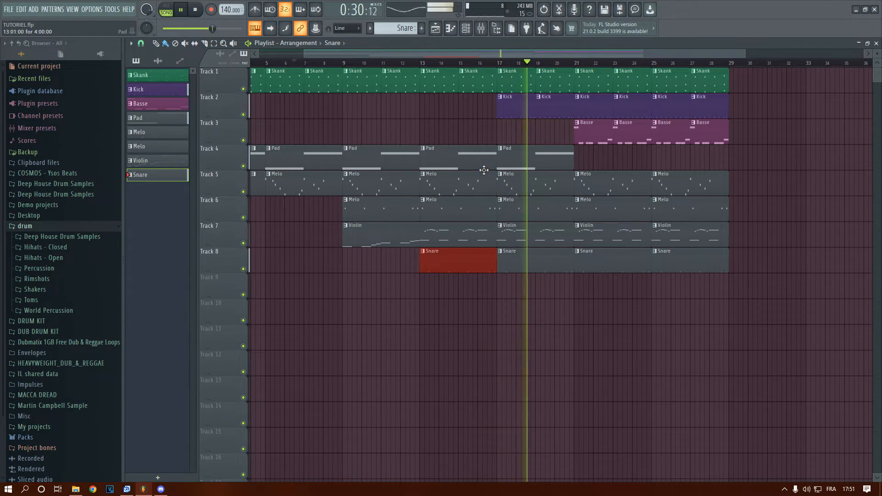
pyautogui.rightClick(592, 139)
pyautogui.rightClick(623, 137)
pyautogui.click(541, 163)
pyautogui.click(580, 159)
# Trim about one beat off the start of the Basse clip at bar 25 and set the playhead to bar 17
pyautogui.click(658, 127)
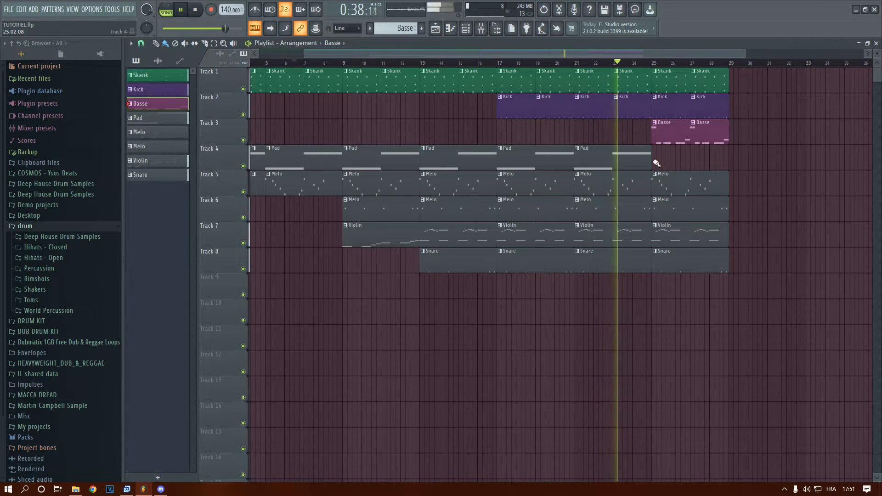
pyautogui.moveTo(653, 134); pyautogui.dragTo(656, 133)
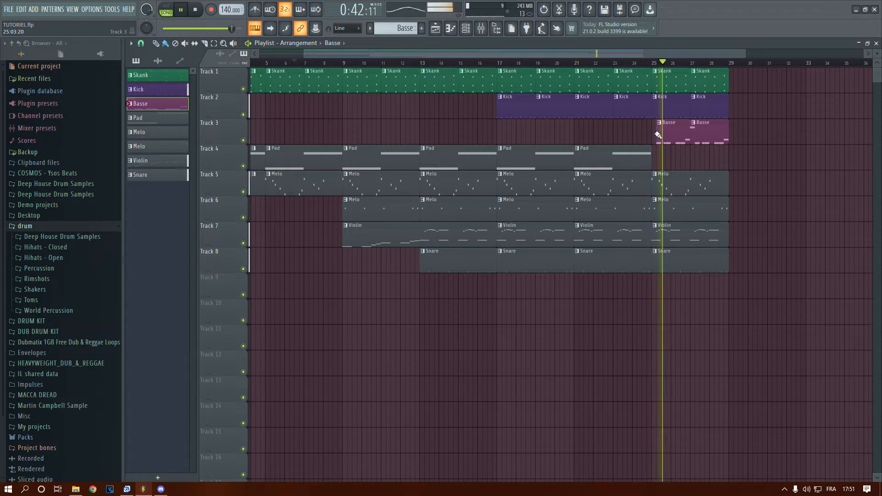
pyautogui.press('space')
pyautogui.moveTo(352, 65); pyautogui.dragTo(662, 206)
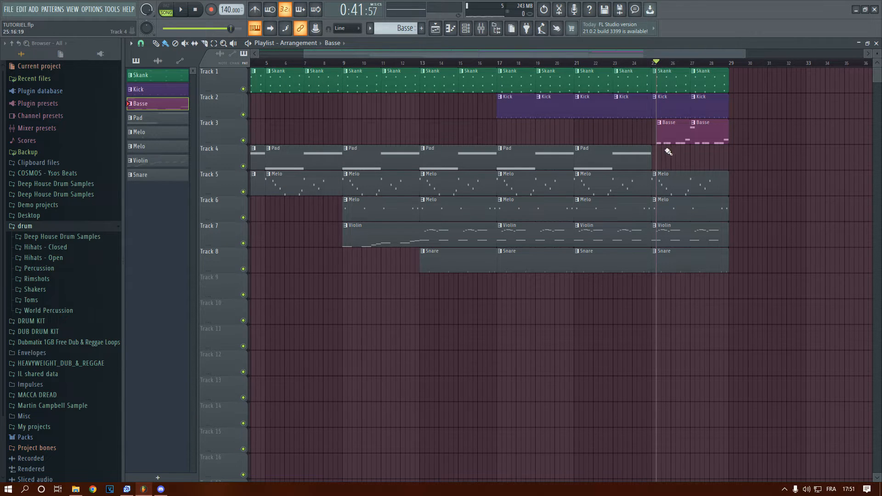
pyautogui.moveTo(379, 66); pyautogui.dragTo(497, 71)
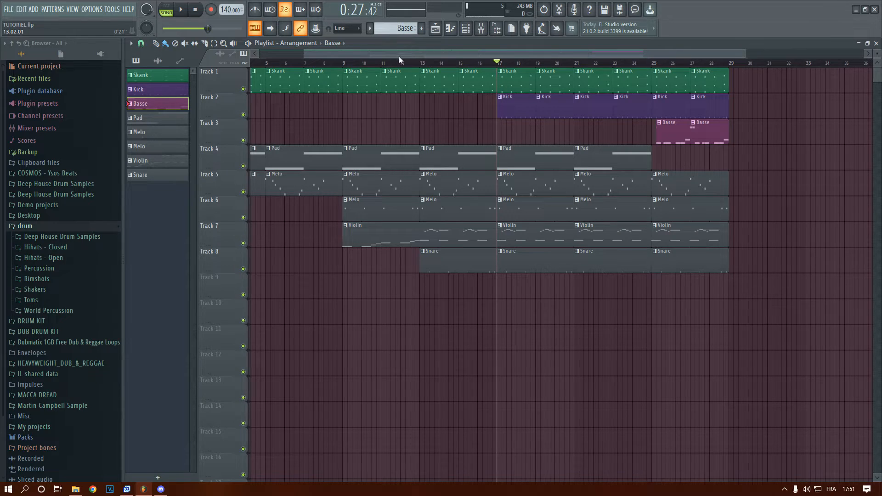
# Create a new pattern named Hats and place its clip at bar 17 on Track 9
pyautogui.click(421, 28)
pyautogui.write('Hat')
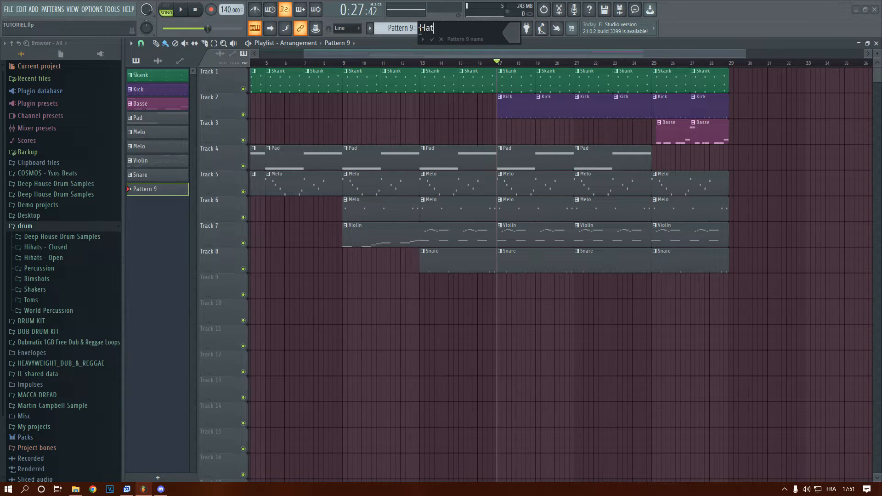
pyautogui.write('s')
pyautogui.press('Return')
pyautogui.click(510, 283)
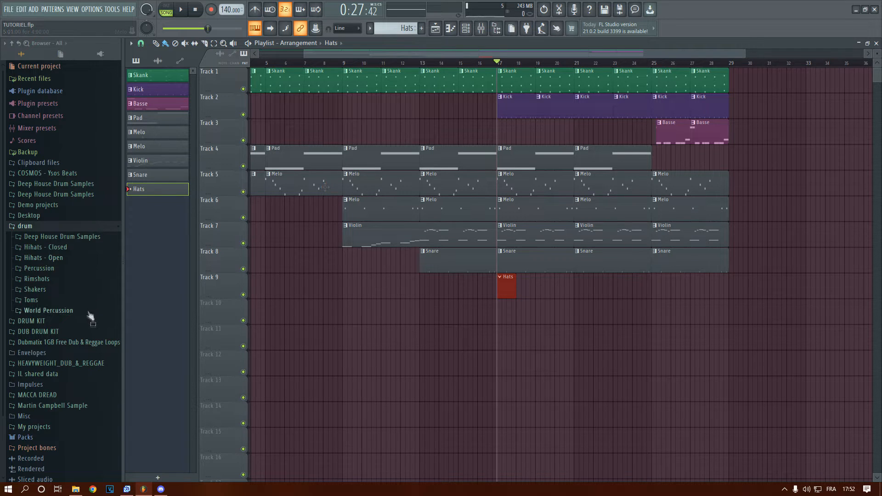
# Expand the Hats folder of the Drums pack inside Packs in the browser
pyautogui.scroll(-3, 85, 325)
pyautogui.scroll(-4, 460, 278)
pyautogui.scroll(3, 462, 275)
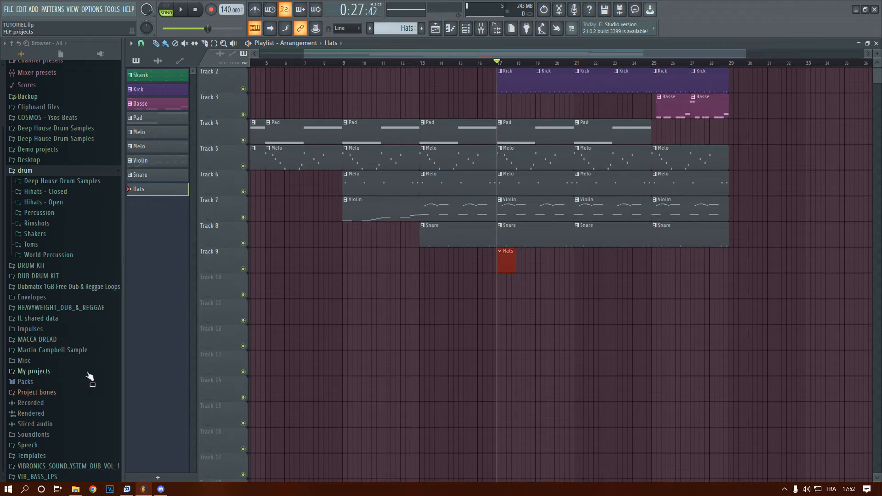
pyautogui.click(48, 384)
pyautogui.scroll(-3, 72, 296)
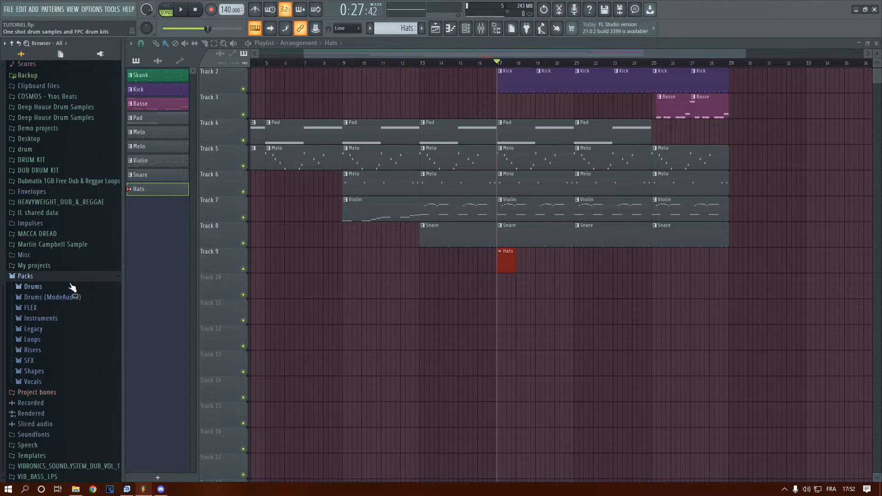
pyautogui.click(71, 286)
pyautogui.scroll(-4, 71, 284)
pyautogui.click(49, 225)
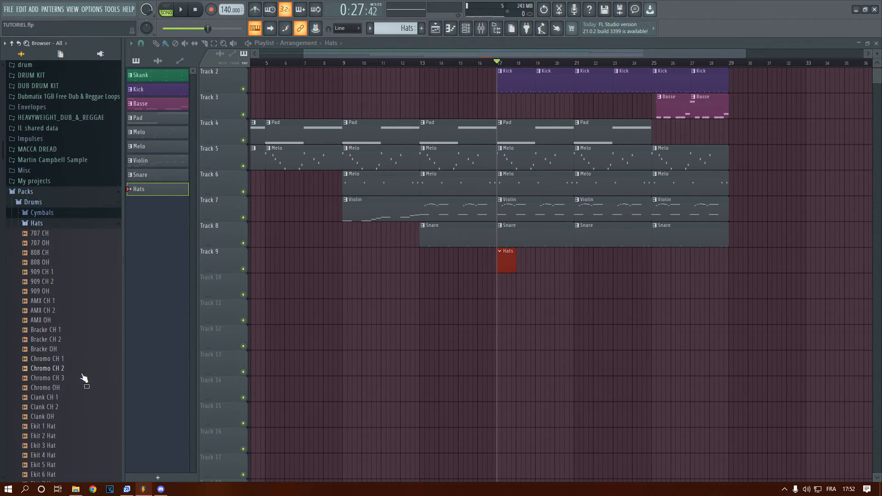
# Audition the Grv CH 03, Grv CH 02 and Grv CH 01 samples in the Hats folder, playing the song from bar 17
pyautogui.scroll(-4, 65, 309)
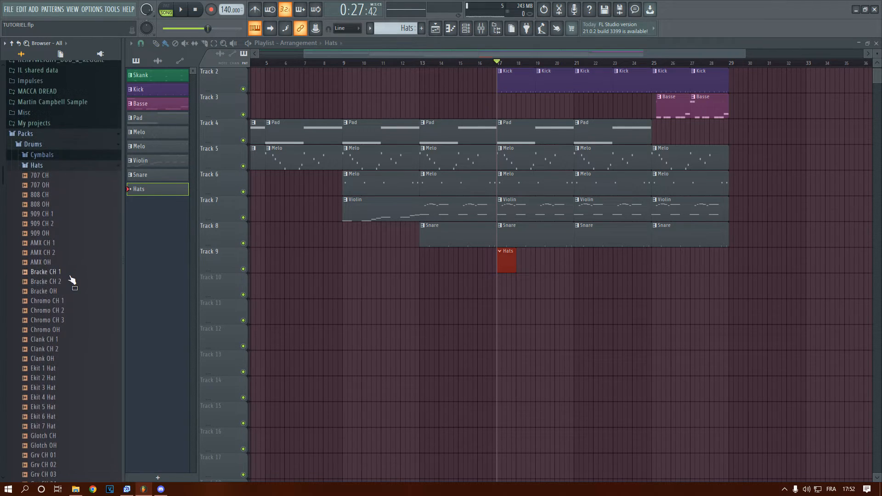
pyautogui.scroll(-4, 49, 216)
pyautogui.click(50, 282)
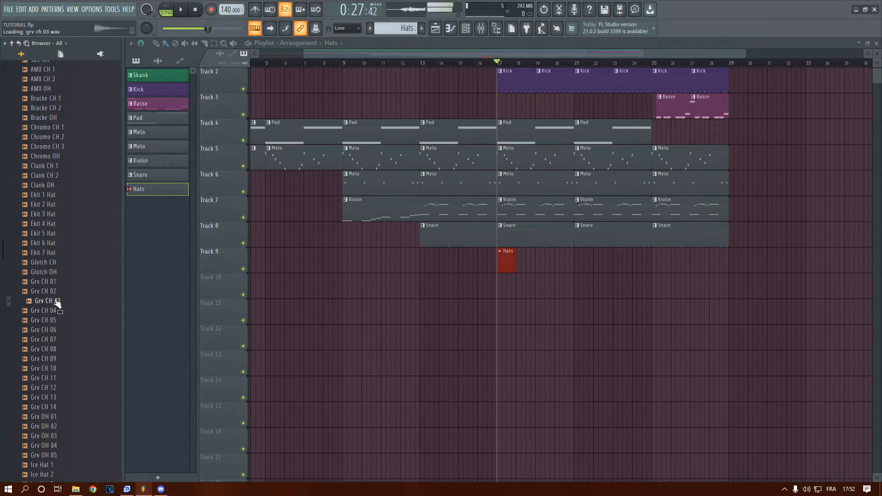
pyautogui.click(54, 291)
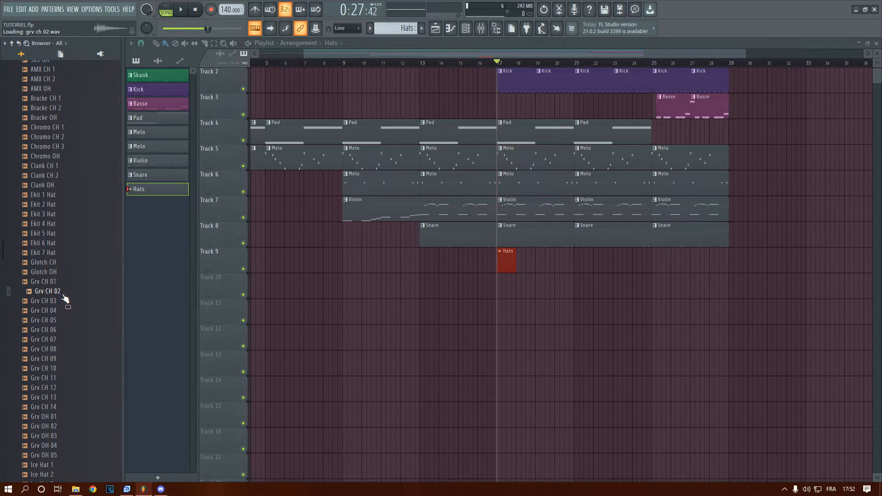
pyautogui.press('Up')
pyautogui.press('space')
pyautogui.click(60, 282)
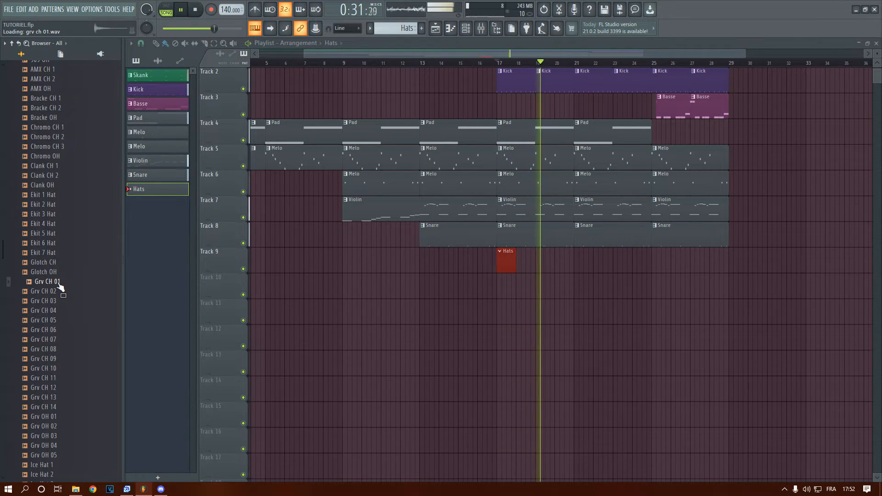
pyautogui.press('space')
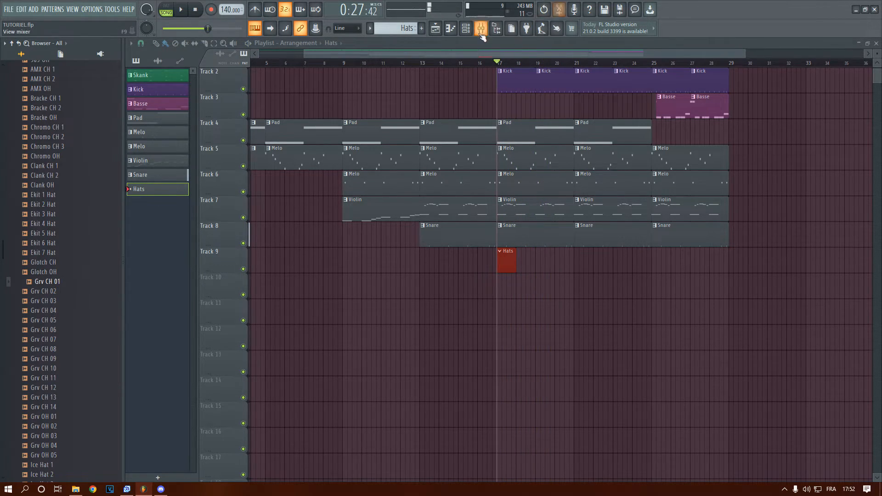
# Add the Grv CH 01 sample as a new channel and place its hits on steps 1, 5, 9, 13 and 17
pyautogui.click(465, 28)
pyautogui.moveTo(458, 306); pyautogui.dragTo(456, 292)
pyautogui.moveTo(50, 290); pyautogui.dragTo(354, 431)
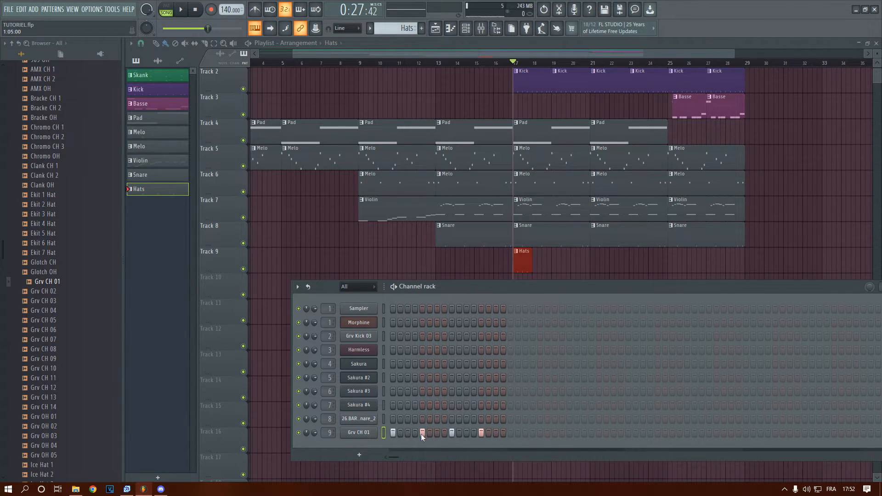
pyautogui.press('space')
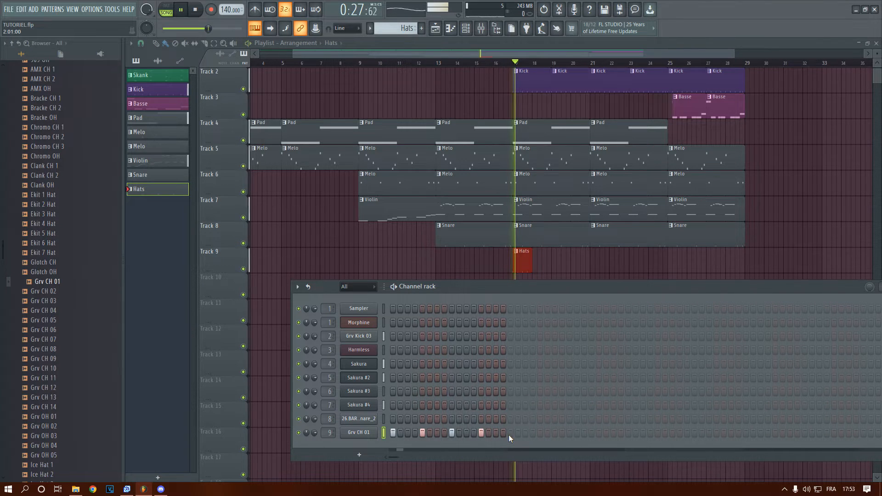
pyautogui.click(496, 433)
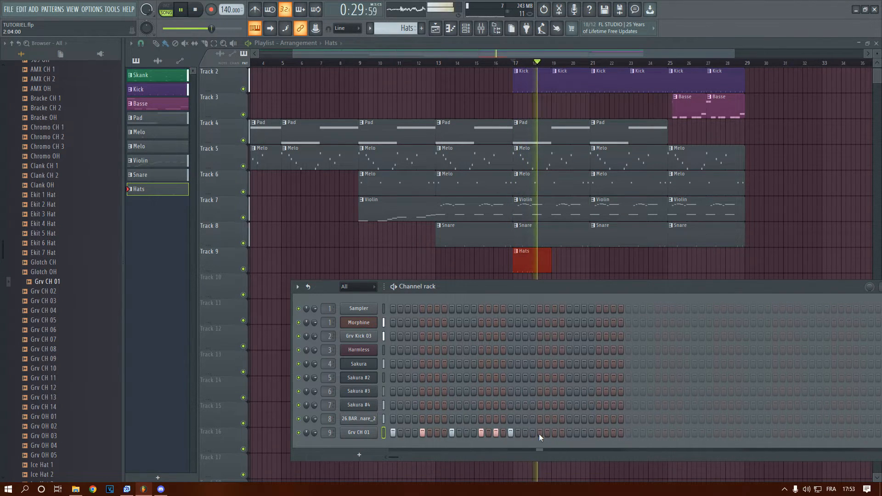
pyautogui.press('space')
pyautogui.click(510, 432)
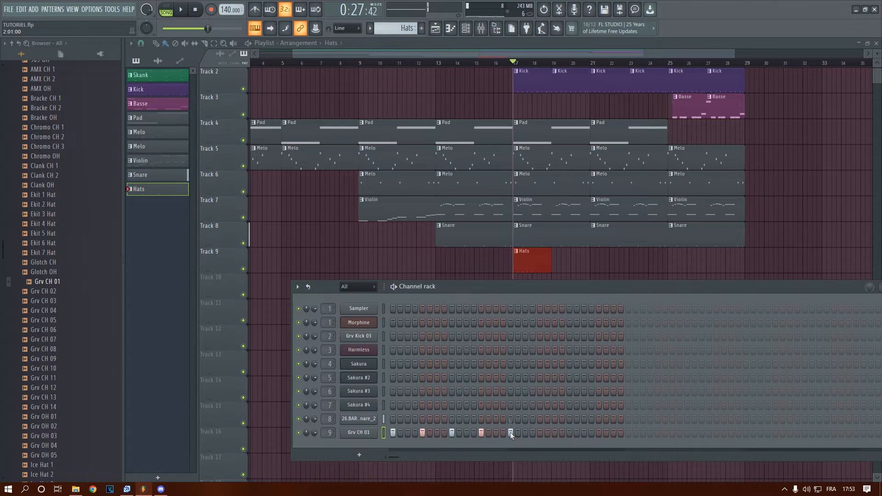
# Add Grv CH 01 hits on steps 21, 23 and 25 of the Hats pattern while checking it against the song
pyautogui.moveTo(495, 55); pyautogui.dragTo(534, 55)
pyautogui.scroll(2, 449, 111)
pyautogui.moveTo(467, 55); pyautogui.dragTo(532, 55)
pyautogui.scroll(1, 276, 271)
pyautogui.scroll(3, 317, 260)
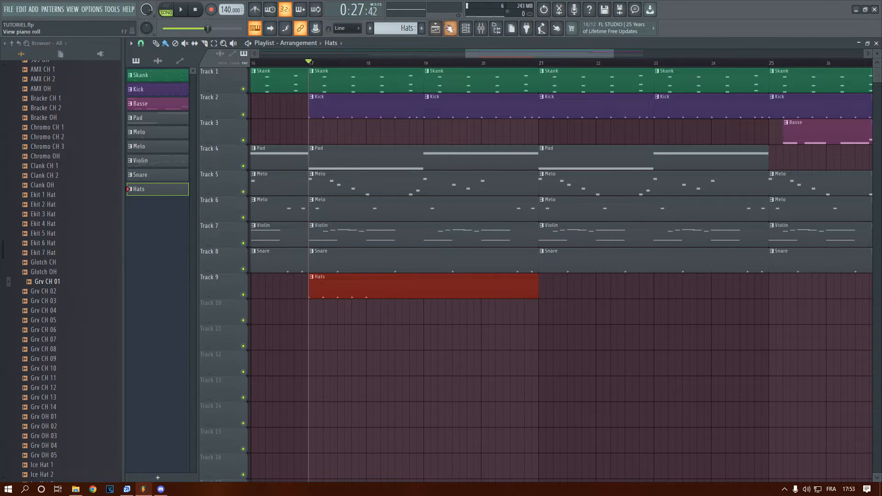
pyautogui.click(466, 29)
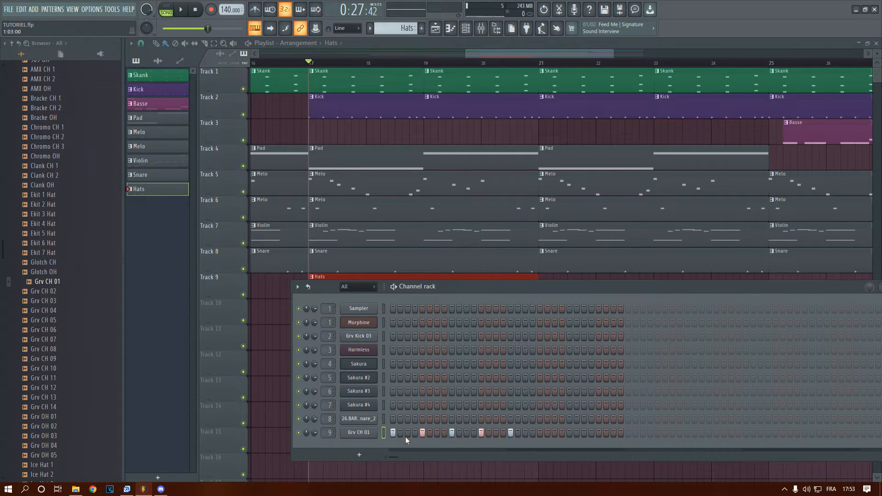
pyautogui.press('space')
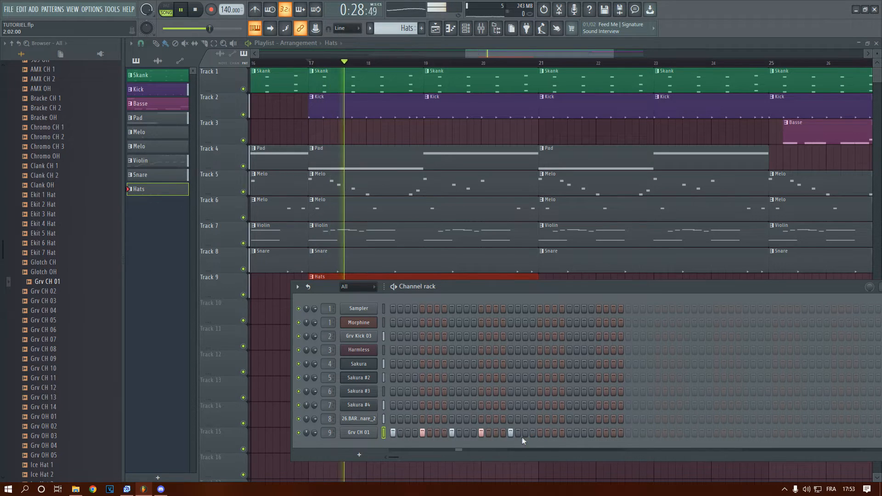
pyautogui.click(525, 432)
pyautogui.press('space')
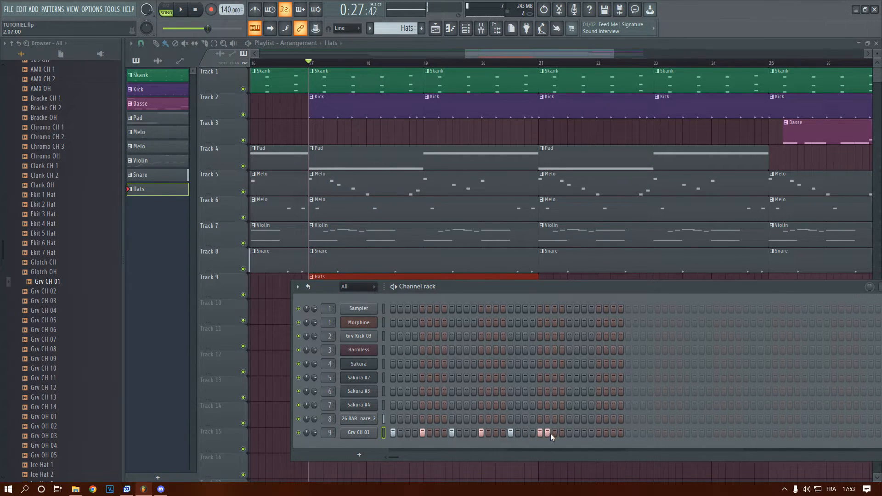
pyautogui.press('space')
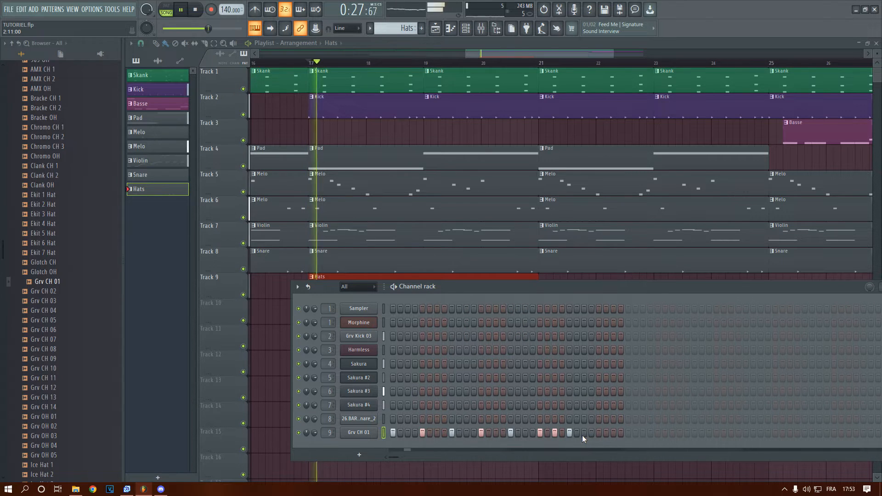
# Continue the Grv CH 01 rhythm with hits on steps 27, 29 and 33, then stop playback
pyautogui.click(585, 433)
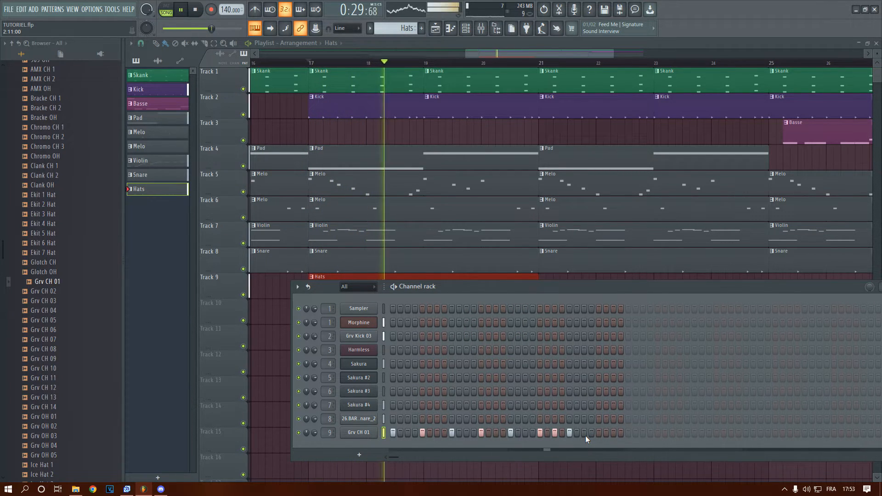
pyautogui.click(599, 432)
pyautogui.click(628, 432)
pyautogui.click(620, 433)
pyautogui.press('space')
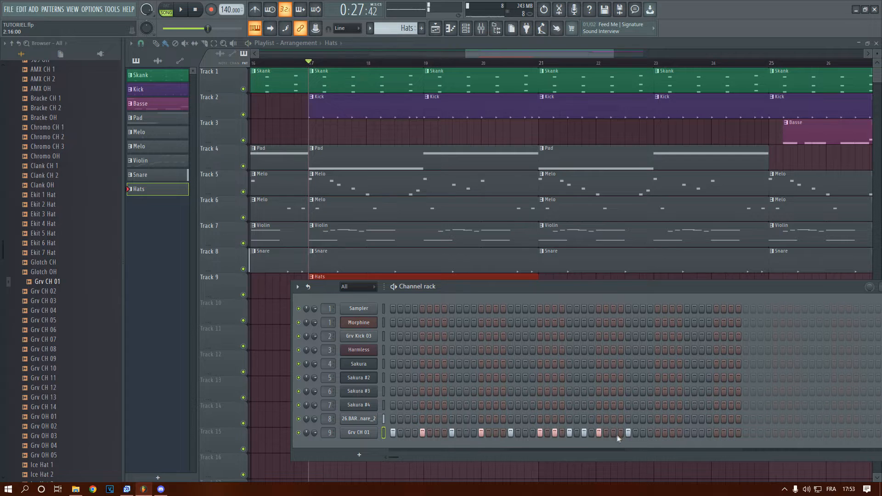
# Extend the end of the Hats clip on Track 9 to bar 25
pyautogui.press('F6')
pyautogui.scroll(-3, 516, 292)
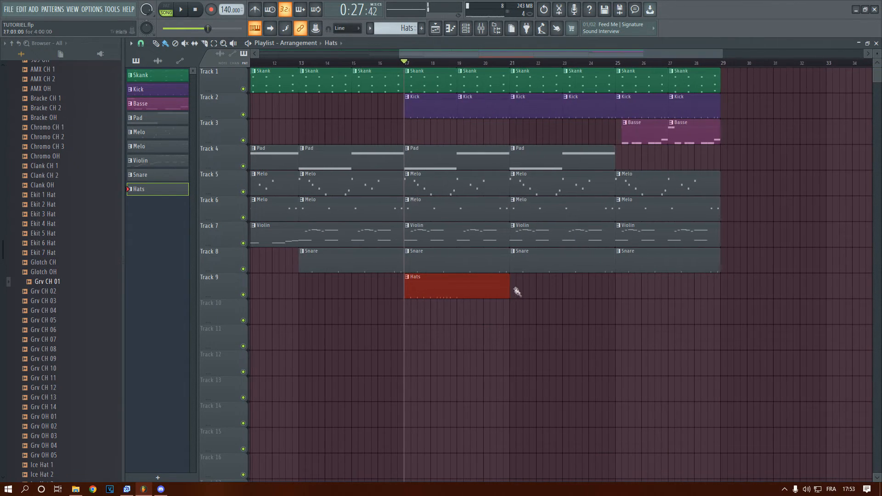
pyautogui.moveTo(507, 292); pyautogui.dragTo(601, 297)
pyautogui.scroll(-3, 454, 311)
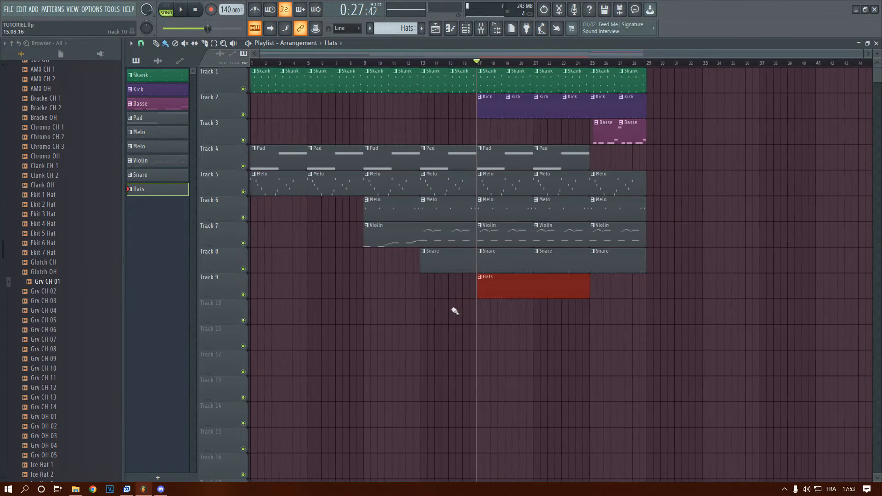
# Reopen the channel rack, move it beside the browser and widen it across the playlist
pyautogui.click(465, 28)
pyautogui.moveTo(450, 286); pyautogui.dragTo(277, 217)
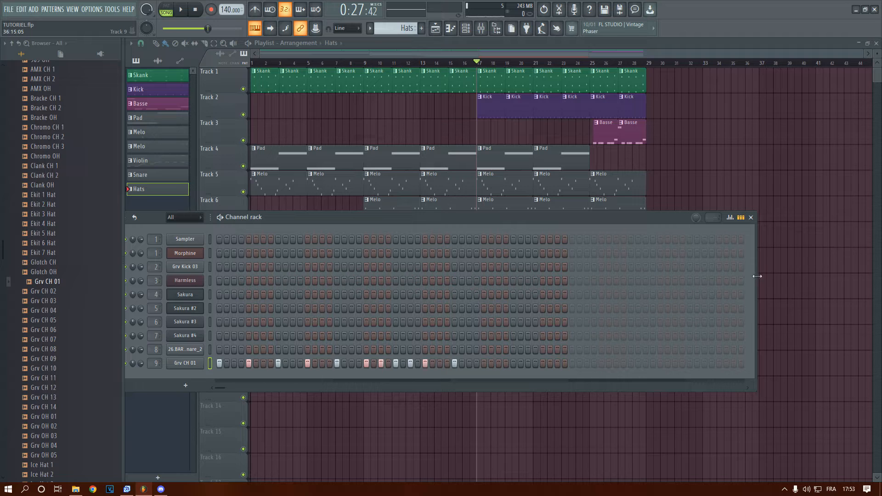
pyautogui.moveTo(756, 275); pyautogui.dragTo(874, 290)
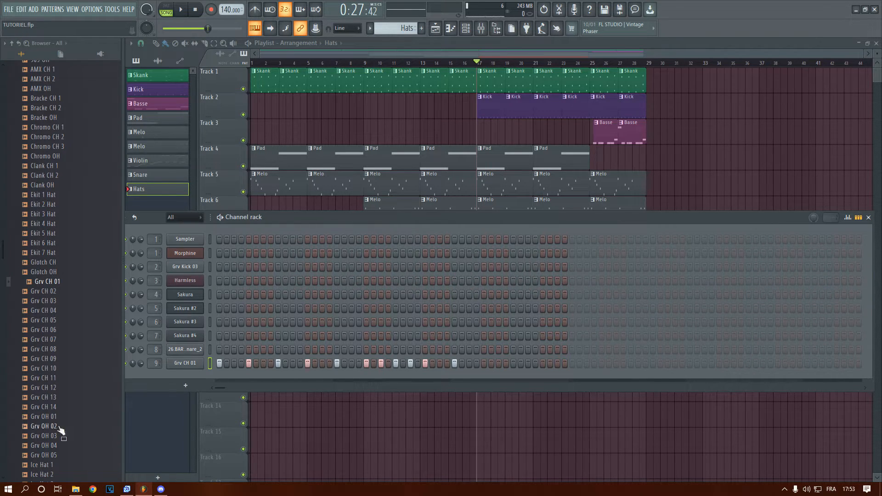
# Add Grv CH 01 hits on steps 37, 41, 45, 49 and 53 of the Hats pattern during playback
pyautogui.moveTo(220, 389); pyautogui.dragTo(234, 391)
pyautogui.click(307, 364)
pyautogui.press('space')
pyautogui.click(337, 364)
pyautogui.click(367, 364)
pyautogui.click(396, 364)
pyautogui.click(403, 364)
pyautogui.click(425, 364)
# Clear the stray Grv CH 01 hits on steps 48 and 50 and add hits on steps 51, 57, 61 and 63
pyautogui.click(388, 364)
pyautogui.rightClick(403, 364)
pyautogui.click(410, 364)
pyautogui.click(455, 363)
pyautogui.click(484, 363)
pyautogui.click(498, 364)
pyautogui.rightClick(388, 364)
pyautogui.click(447, 364)
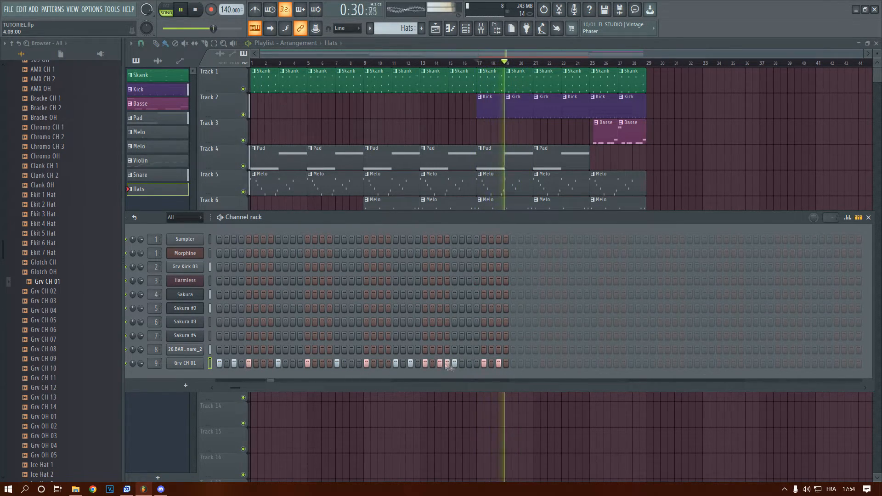
pyautogui.click(469, 364)
pyautogui.press('space')
# Repeat the Hats clip on Track 9 at bars 21 and 25, and play the arrangement from bar 17
pyautogui.press('F6')
pyautogui.moveTo(540, 400); pyautogui.dragTo(533, 303)
pyautogui.moveTo(537, 292); pyautogui.dragTo(596, 285)
pyautogui.press('space')
pyautogui.moveTo(433, 54); pyautogui.dragTo(505, 74)
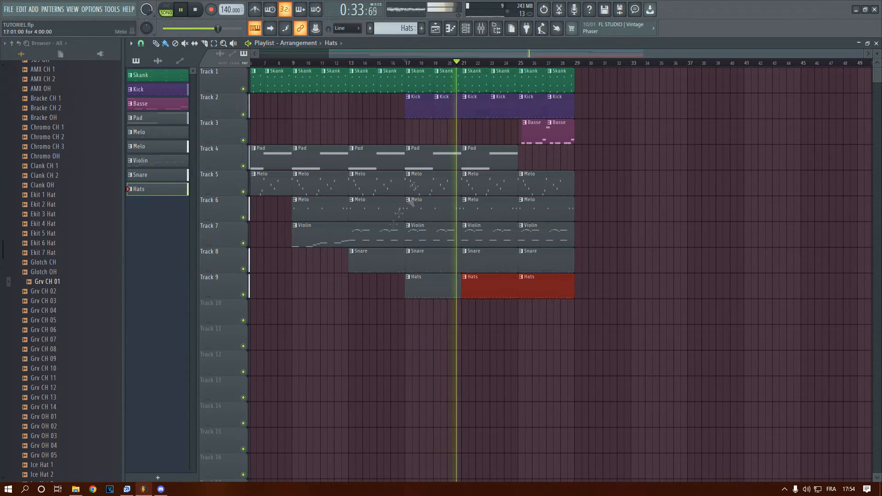
pyautogui.press('space')
# Look into the drill kits in the browser and set the playhead to the last beat before bar 17
pyautogui.scroll(10, 57, 232)
pyautogui.click(57, 229)
pyautogui.scroll(-3, 54, 319)
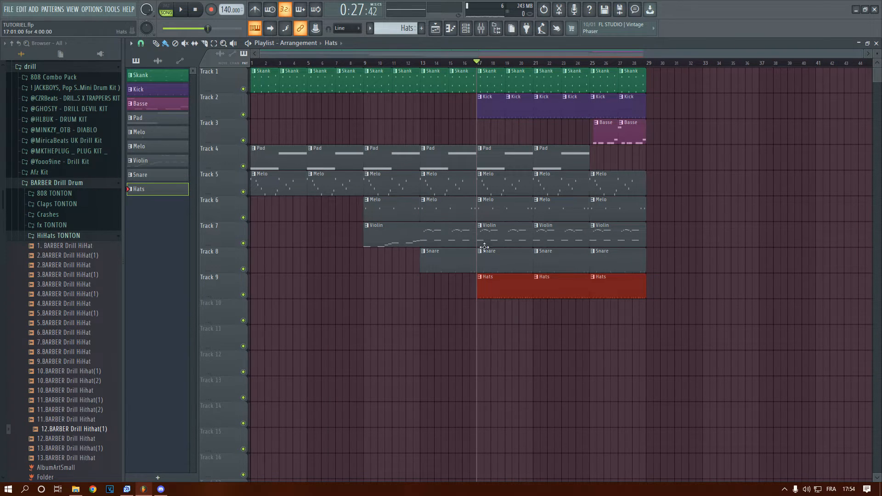
pyautogui.click(434, 63)
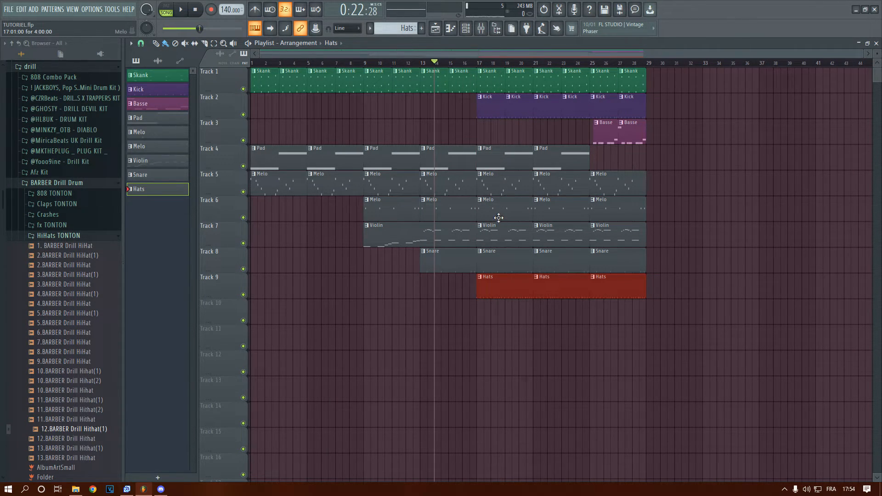
pyautogui.click(469, 63)
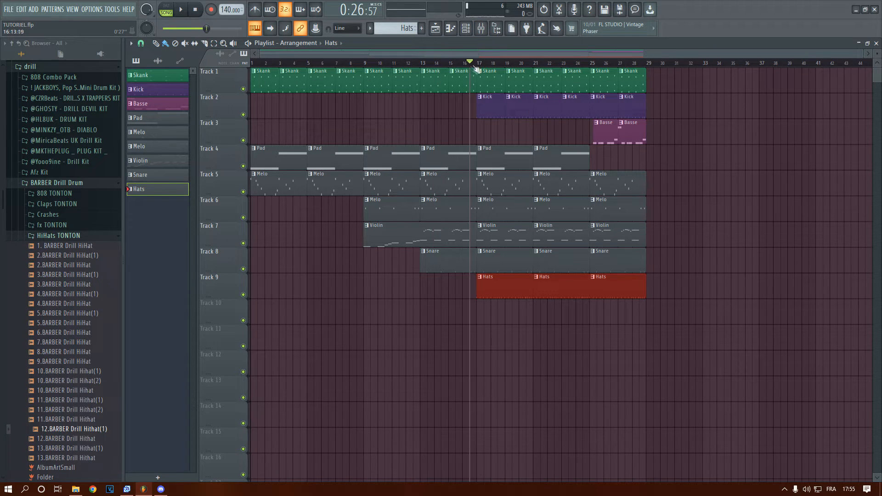
# Look through the drum folder's Deep House Drum Samples percussion, audition prc_congaz, and check the DRUM KIT folder
pyautogui.scroll(6, 39, 283)
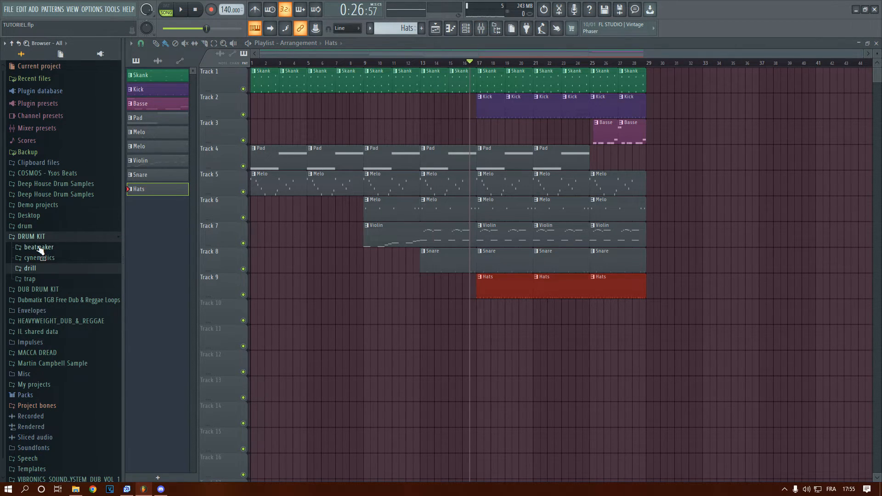
pyautogui.click(35, 227)
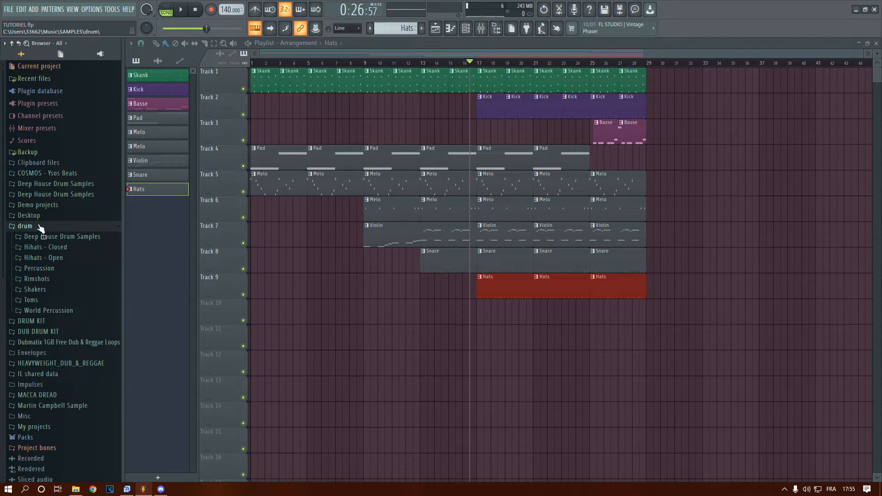
pyautogui.click(99, 237)
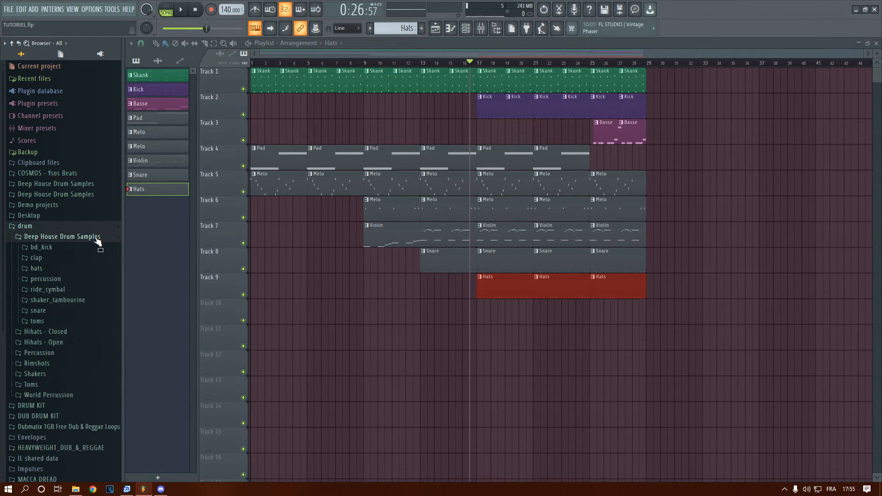
pyautogui.click(69, 278)
pyautogui.click(65, 256)
pyautogui.click(53, 297)
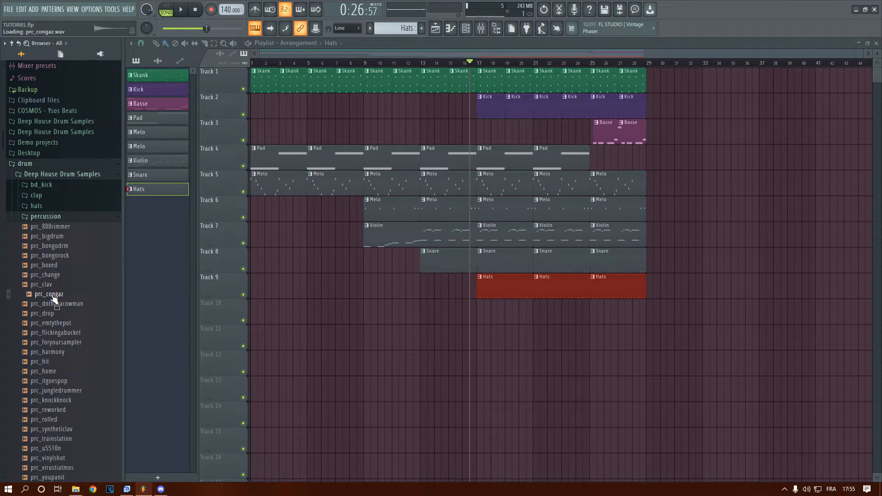
pyautogui.scroll(-7, 82, 331)
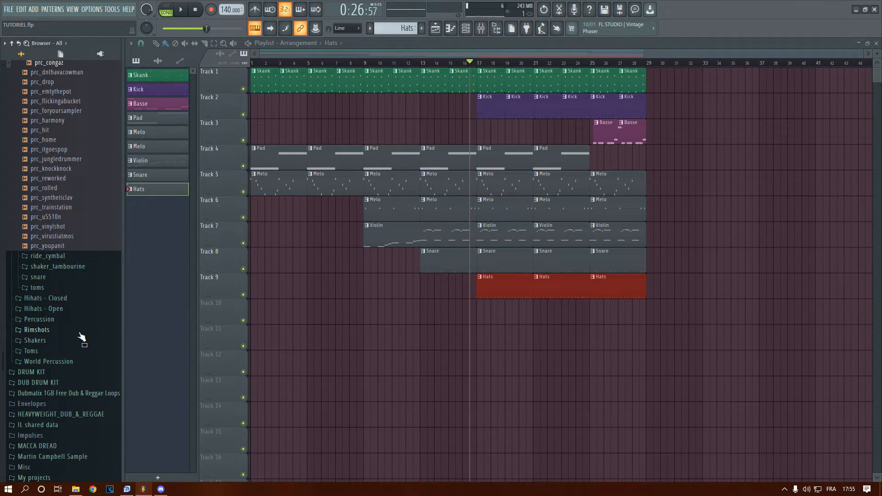
pyautogui.click(50, 372)
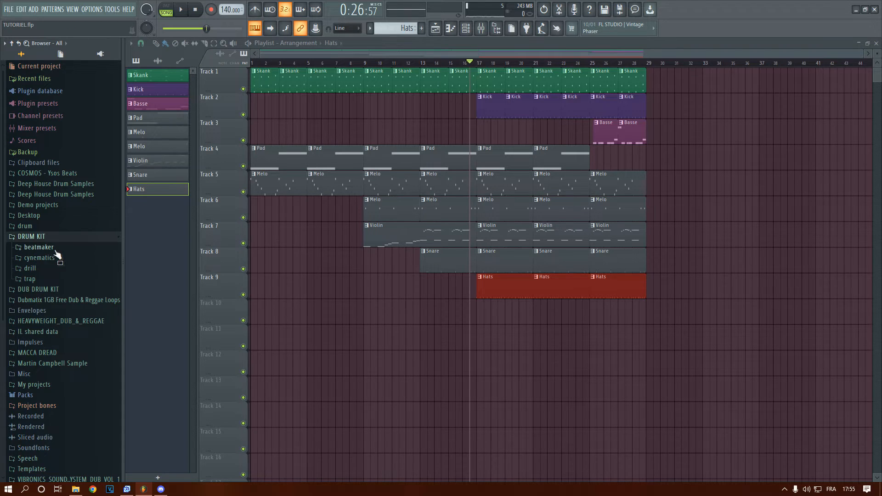
# Audition FPC Wood Hit 1, FPC Wood Hit 2 and GM Cabasa from the Packs Drums Percussion folder against the song
pyautogui.click(29, 395)
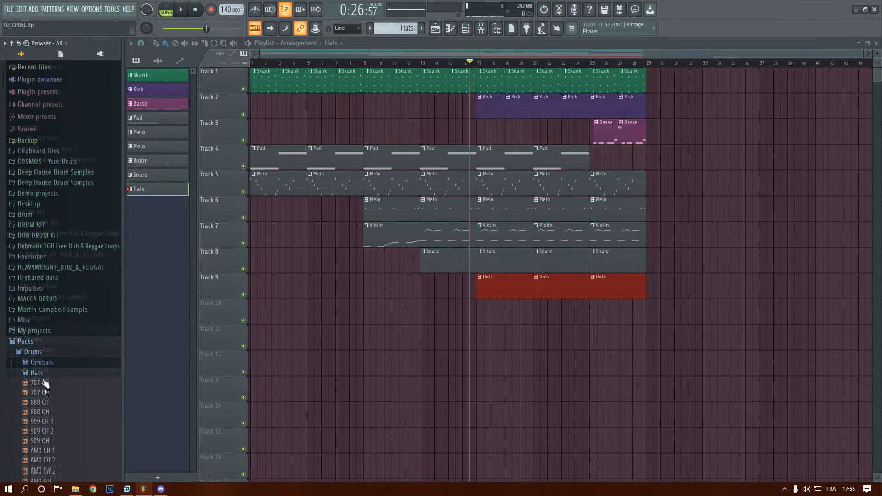
pyautogui.click(51, 222)
pyautogui.click(48, 255)
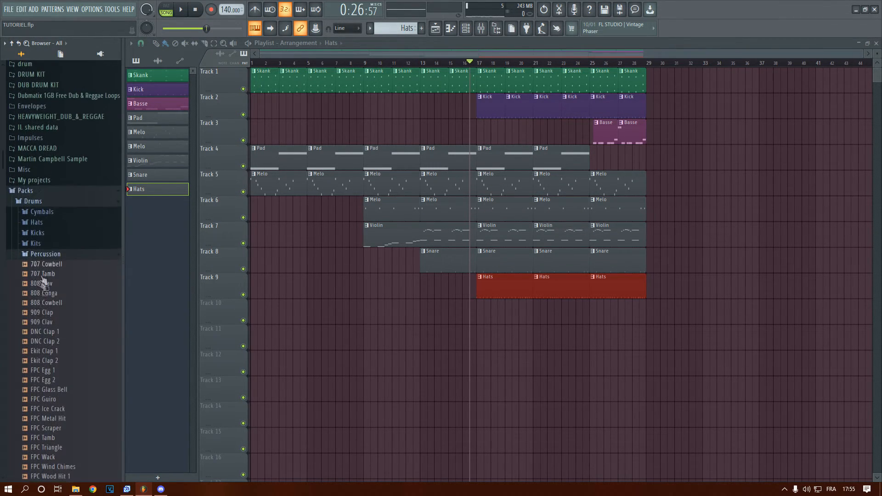
pyautogui.scroll(-4, 60, 390)
pyautogui.click(66, 371)
pyautogui.click(65, 363)
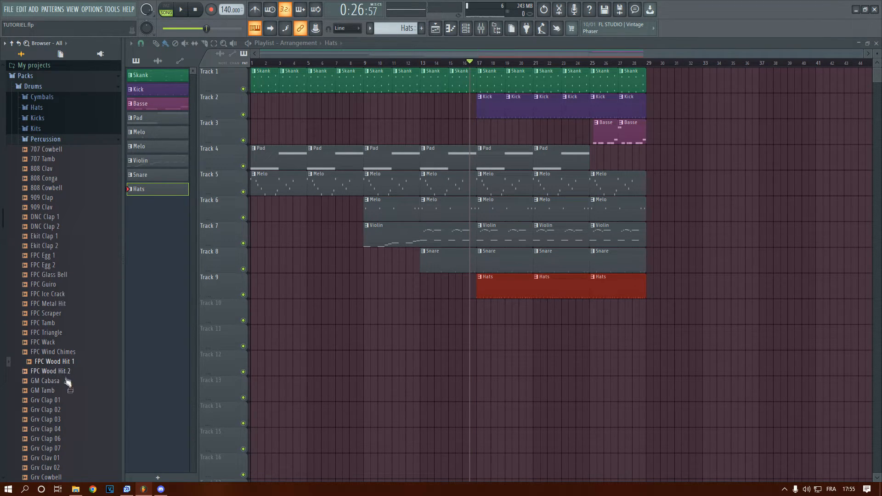
pyautogui.click(64, 379)
pyautogui.press('space')
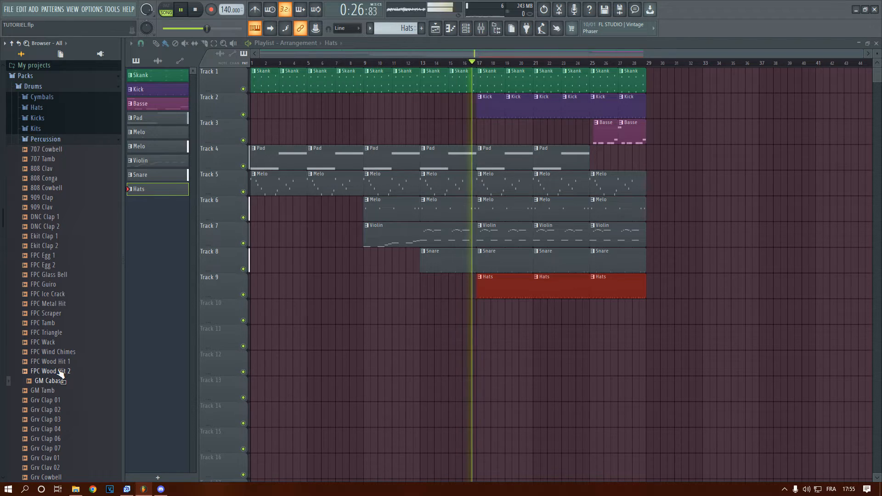
pyautogui.click(60, 370)
pyautogui.click(61, 364)
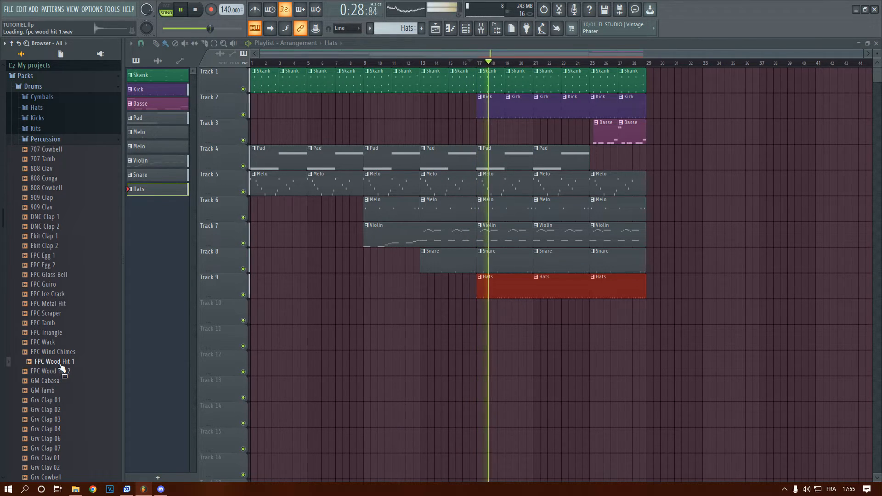
# Audition the Grv percussion samples, ending on Grv Cowbell, while the song plays around bar 17
pyautogui.press('space')
pyautogui.scroll(-6, 59, 391)
pyautogui.click(64, 333)
pyautogui.click(72, 286)
pyautogui.click(66, 305)
pyautogui.press('space')
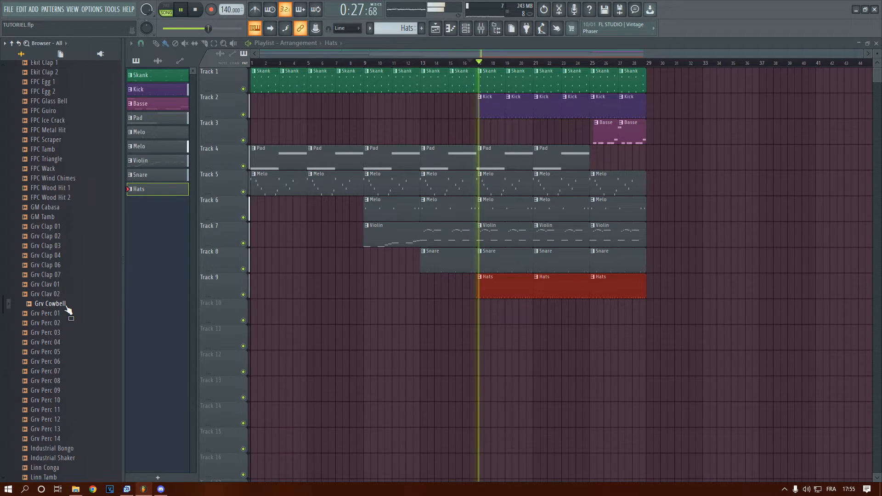
pyautogui.press('space')
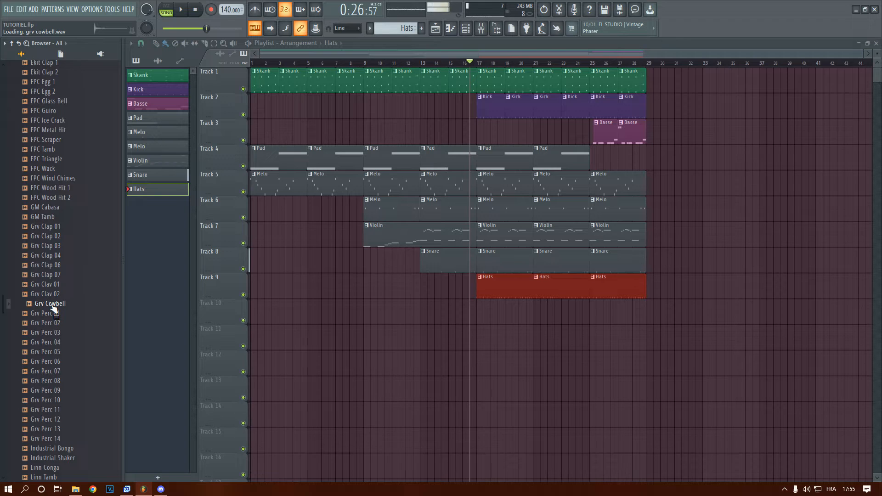
# Set the playhead to bar 17, create a new pattern named Percussion and place it on Track 10 at bar 17
pyautogui.moveTo(473, 68)
pyautogui.mouseDown()
pyautogui.moveTo(455, 69)
pyautogui.moveTo(484, 74)
pyautogui.moveTo(456, 69)
pyautogui.moveTo(478, 69)
pyautogui.mouseUp()
pyautogui.click(421, 28)
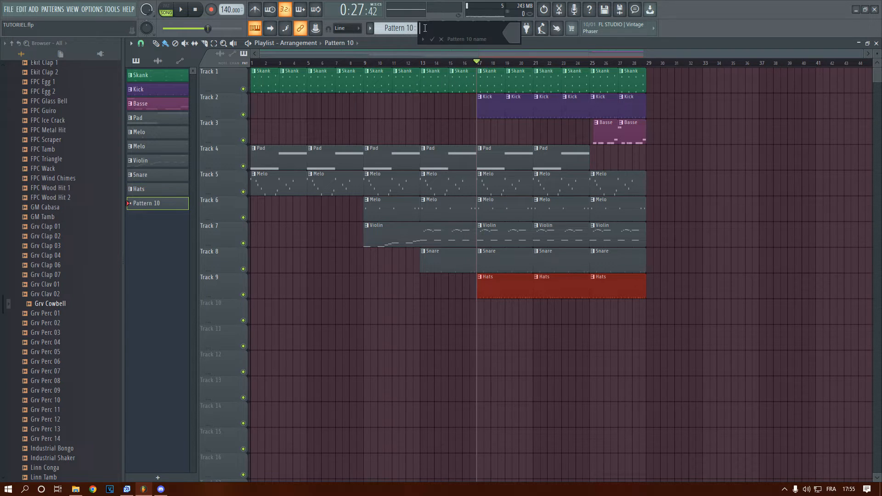
pyautogui.write('Percussion')
pyautogui.press('Return')
pyautogui.click(481, 312)
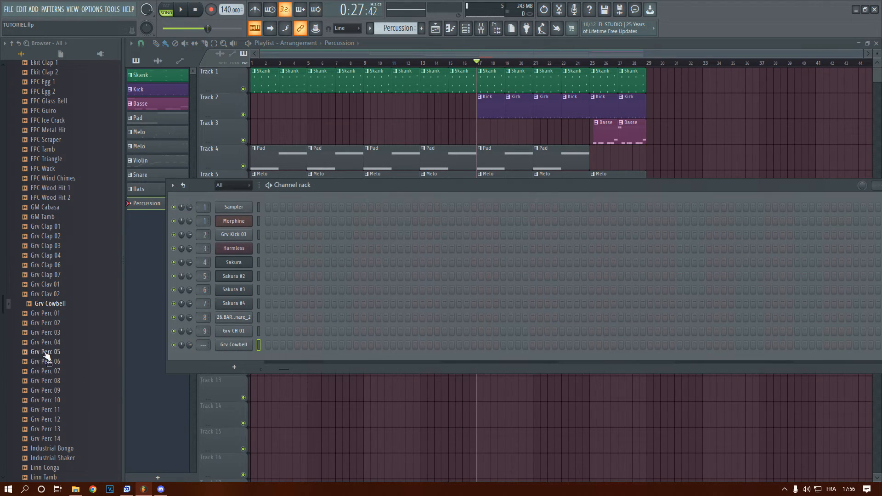
# Add the Grv Cowbell and RD Woodblock samples as new channels, auditioning RD Tamb 2 and RD Woodblock against the song
pyautogui.scroll(-4, 46, 356)
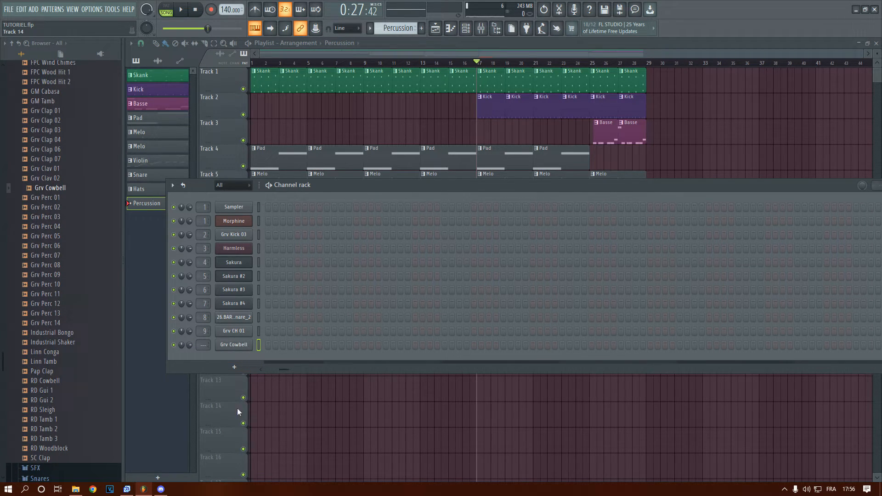
pyautogui.click(55, 430)
pyautogui.press('space')
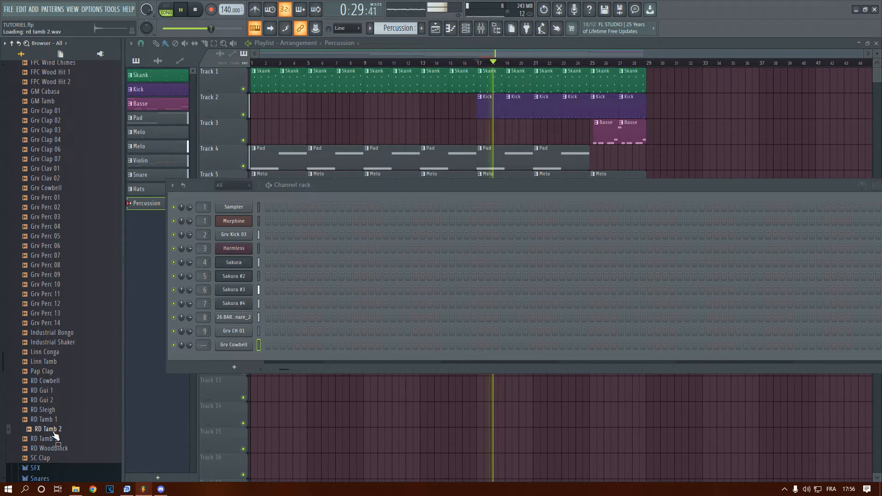
pyautogui.press('space')
pyautogui.click(56, 448)
pyautogui.press('space')
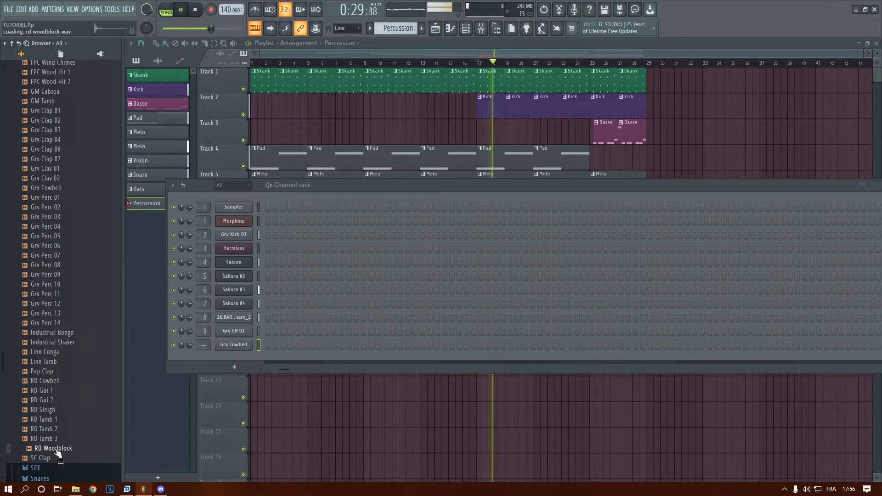
pyautogui.press('space')
pyautogui.moveTo(159, 402); pyautogui.dragTo(238, 358)
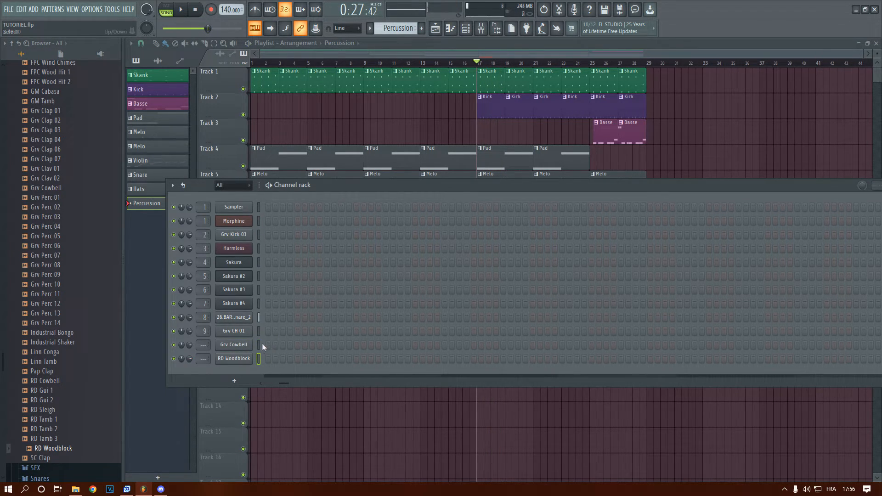
# Route the Grv Cowbell channel to mixer track 10 and the RD Woodblock channel to mixer track 11
pyautogui.click(484, 312)
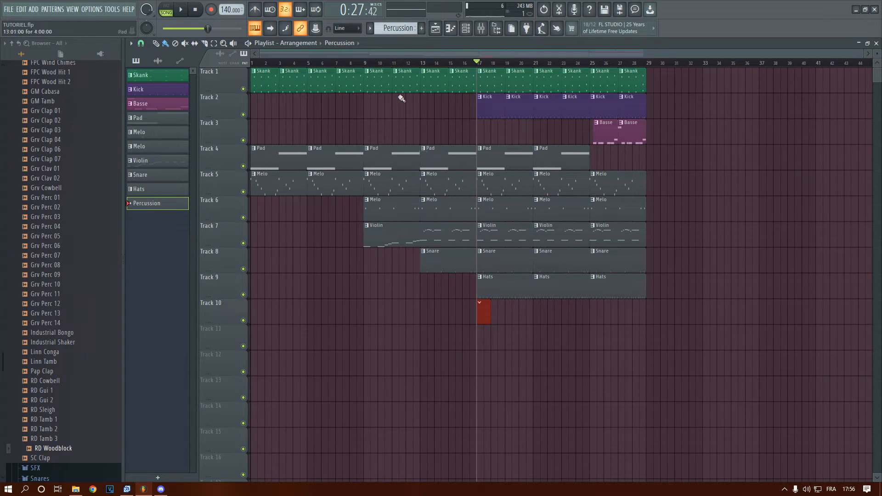
pyautogui.click(463, 29)
pyautogui.moveTo(430, 191); pyautogui.dragTo(386, 187)
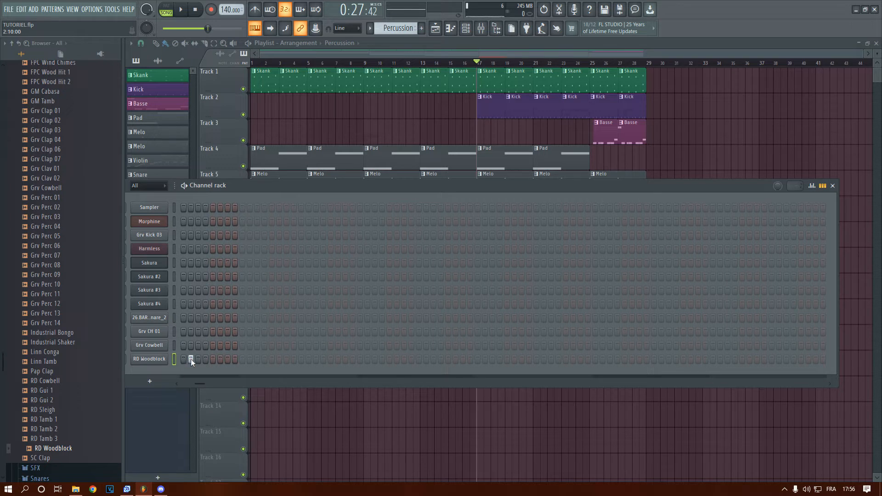
pyautogui.moveTo(272, 188); pyautogui.dragTo(520, 177)
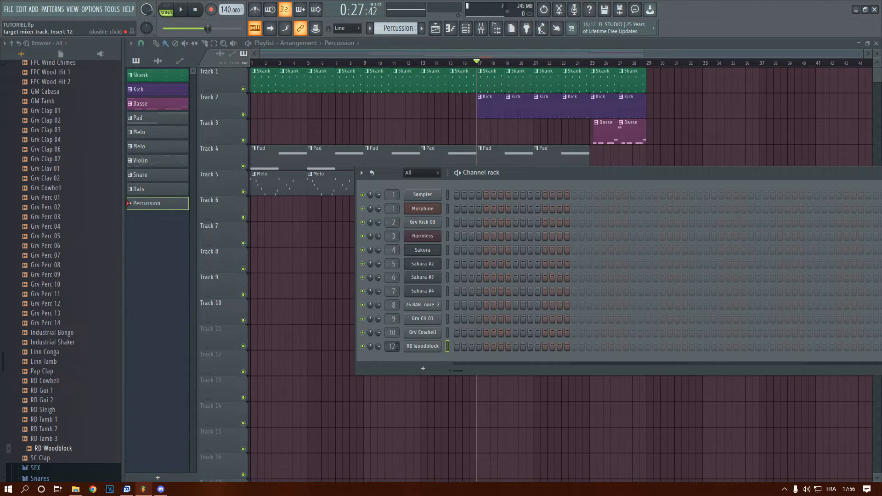
pyautogui.press('F6')
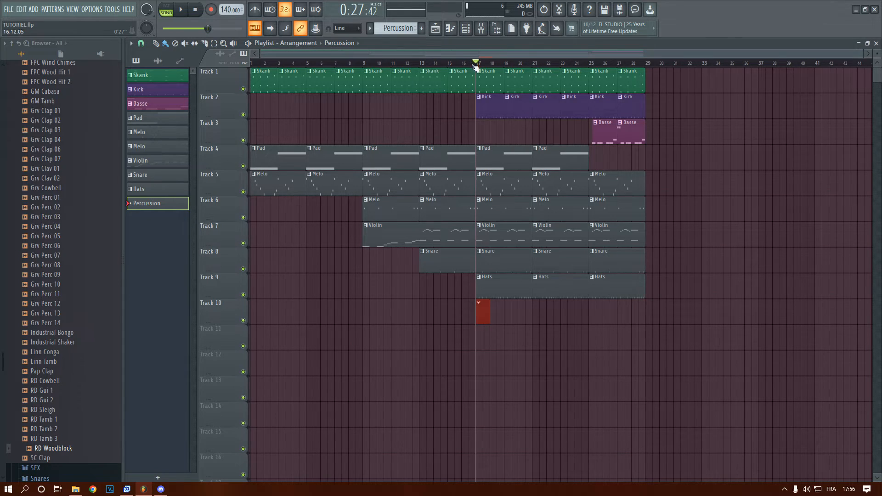
pyautogui.click(465, 32)
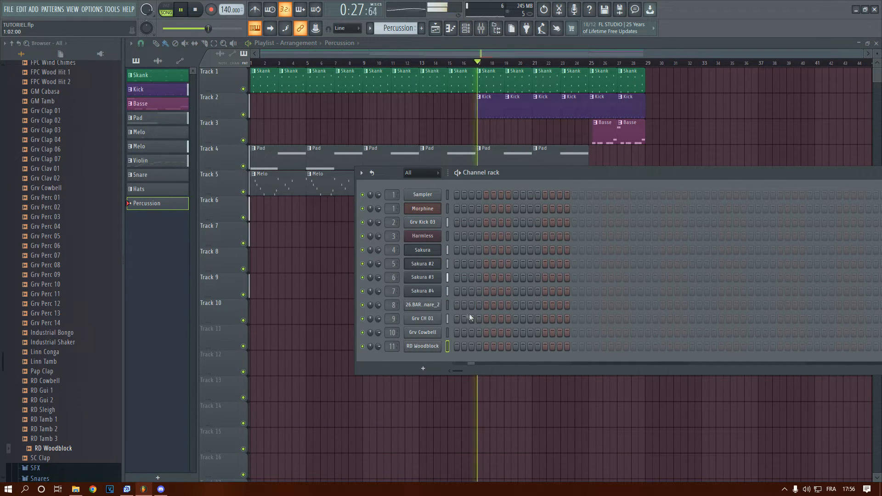
# Program Grv Cowbell hits on steps 7, 19, 23, 39, 51 and 55 of the Percussion pattern while playing the song
pyautogui.click(500, 334)
pyautogui.press('space')
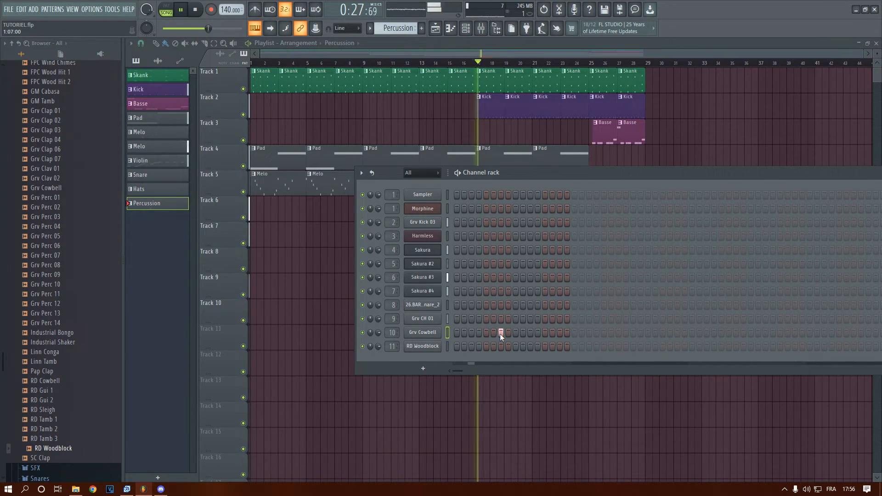
pyautogui.press('space')
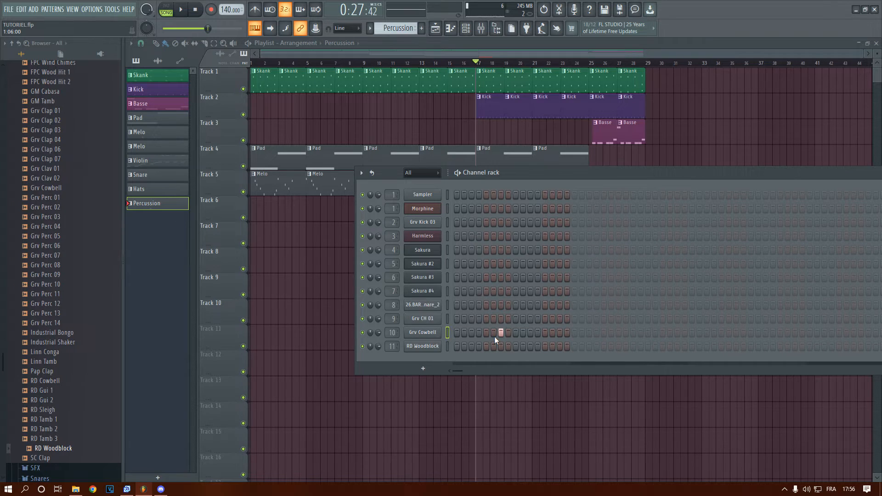
pyautogui.press('space')
pyautogui.click(589, 332)
pyautogui.click(618, 332)
pyautogui.click(736, 332)
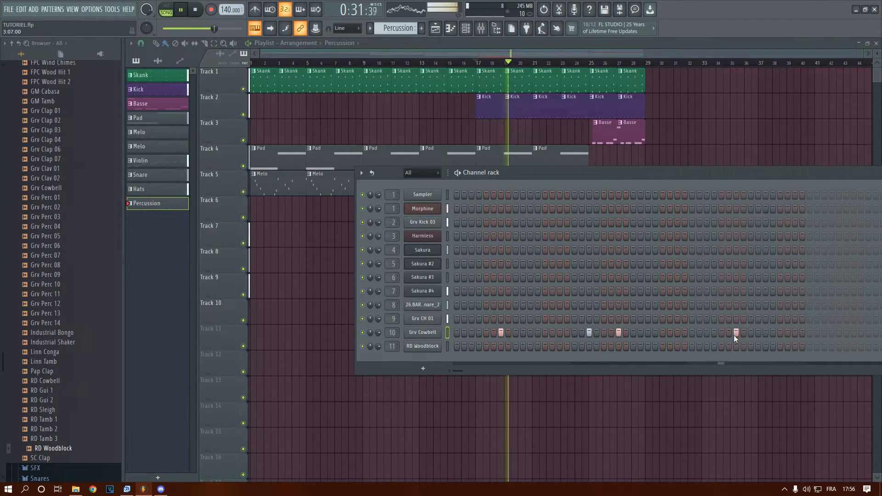
pyautogui.click(825, 332)
pyautogui.click(853, 332)
pyautogui.press('space')
# Add Grv Cowbell hits on steps 56, 57, 59 and 63 to fill out the end of the Percussion pattern
pyautogui.moveTo(641, 177); pyautogui.dragTo(520, 171)
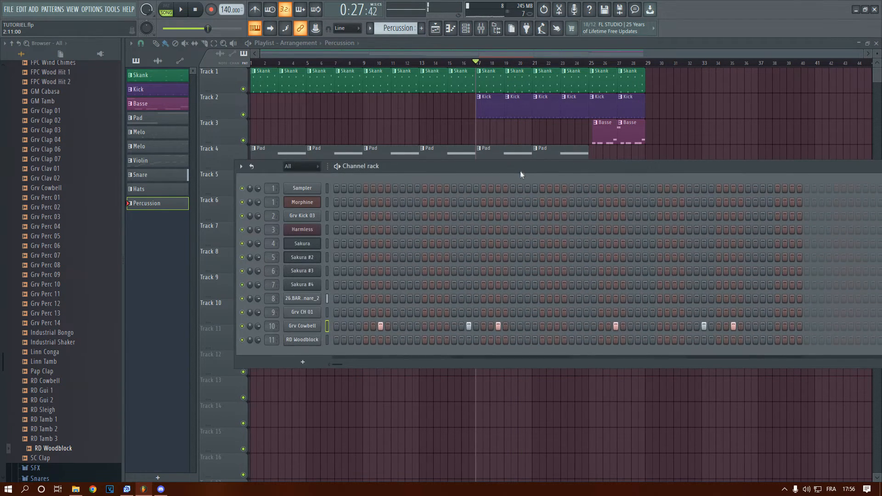
pyautogui.press('space')
pyautogui.click(748, 326)
pyautogui.click(762, 327)
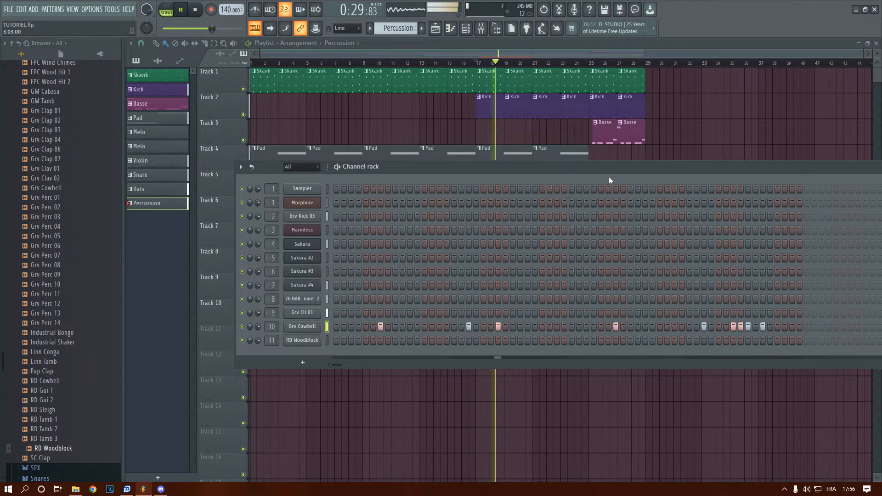
pyautogui.moveTo(600, 167); pyautogui.dragTo(608, 159)
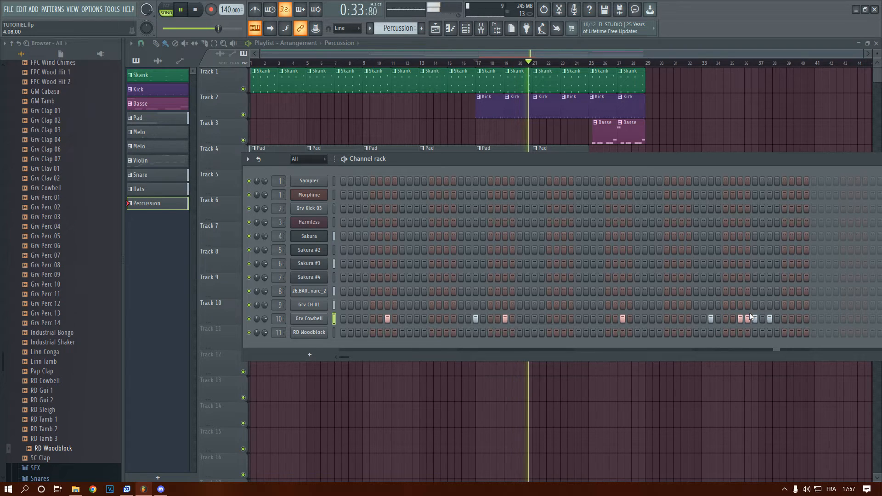
pyautogui.click(799, 318)
pyautogui.press('space')
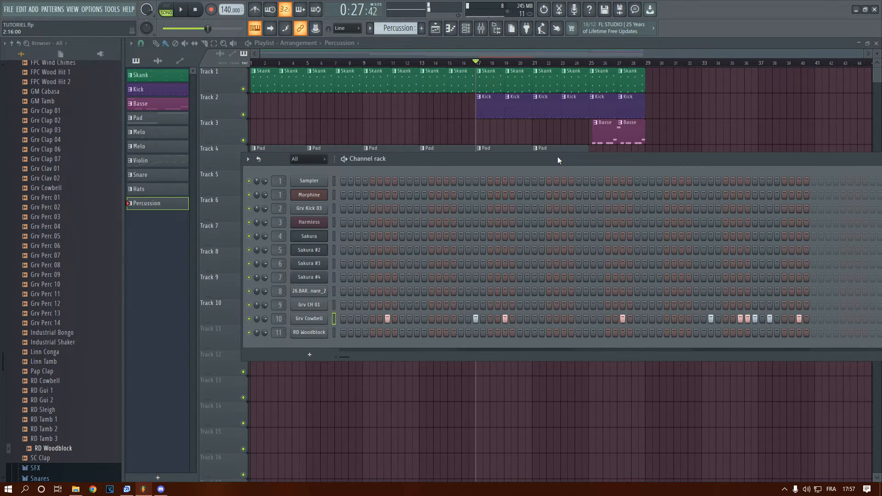
# Program RD Woodblock hits on steps 15 and 47 of the Percussion pattern while the song plays
pyautogui.moveTo(558, 156); pyautogui.dragTo(638, 155)
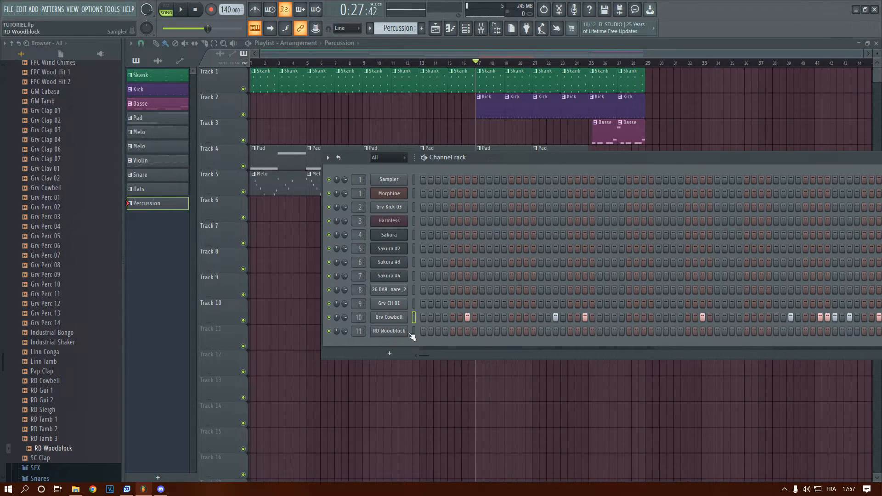
pyautogui.press('space')
pyautogui.click(526, 331)
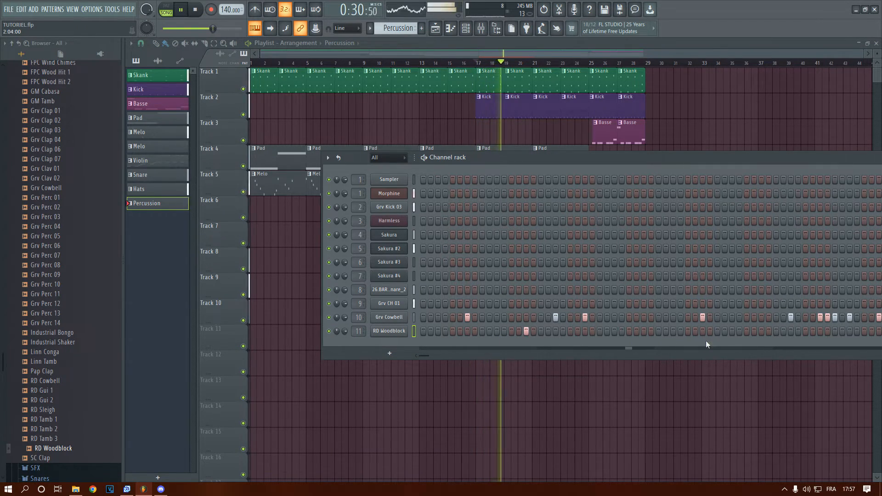
pyautogui.click(762, 331)
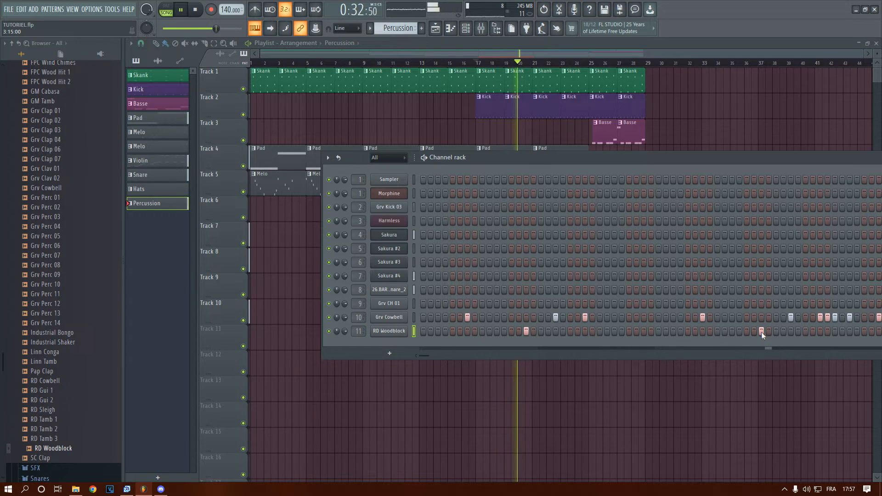
# Stop playback and repeat the Percussion clip on Track 10 at bars 21 and 25
pyautogui.moveTo(506, 158)
pyautogui.mouseDown()
pyautogui.moveTo(511, 337)
pyautogui.moveTo(616, 320)
pyautogui.mouseUp()
pyautogui.press('space')
pyautogui.press('F6')
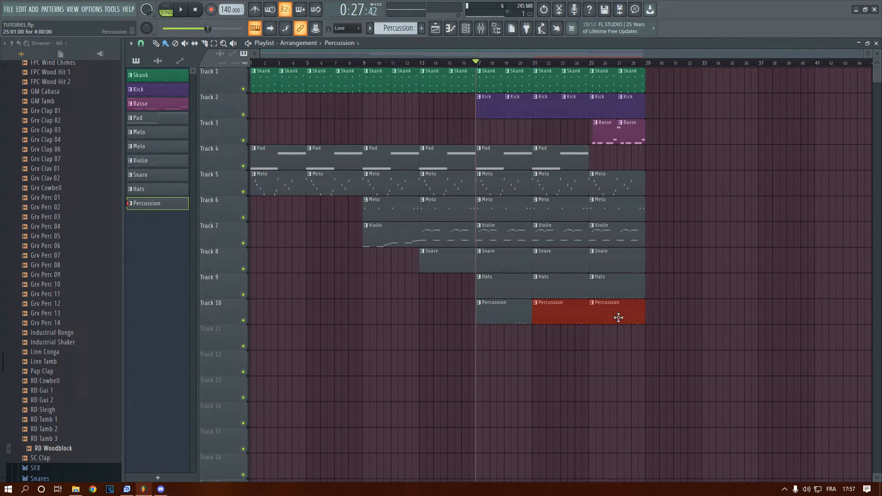
# Align the Basse clips on Track 3 to bar 25, add a Basse clip at bar 17 and set the playhead there
pyautogui.moveTo(594, 138); pyautogui.dragTo(572, 133)
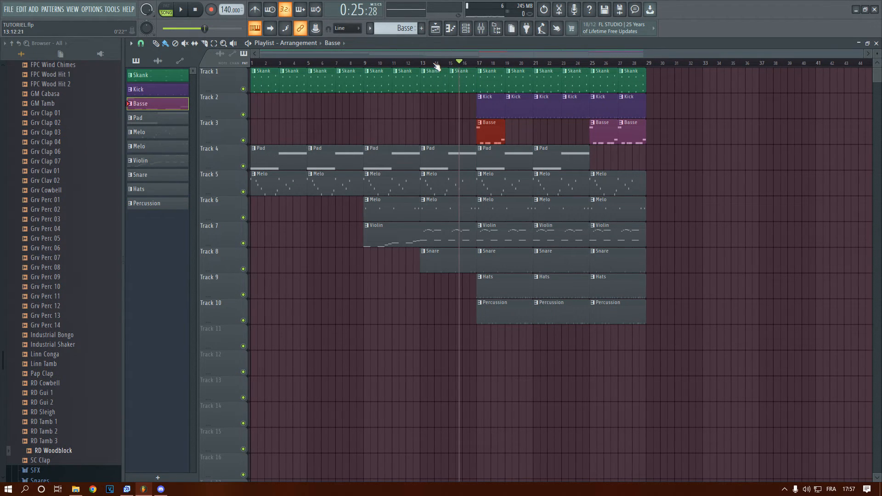
pyautogui.moveTo(435, 63); pyautogui.dragTo(461, 77)
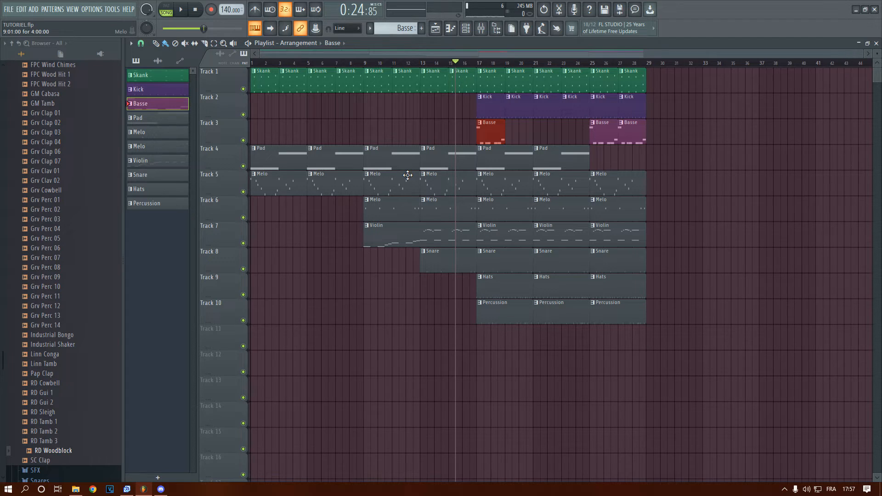
pyautogui.scroll(1, 407, 175)
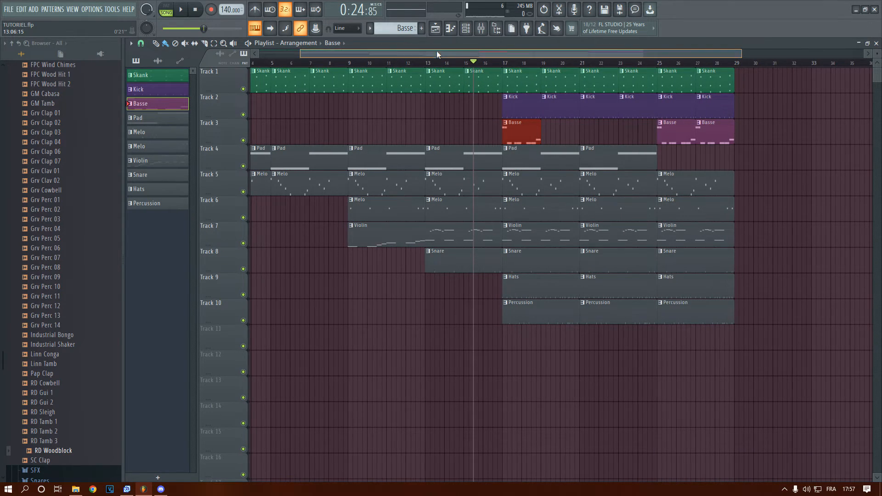
pyautogui.moveTo(436, 52); pyautogui.dragTo(477, 60)
pyautogui.press('space')
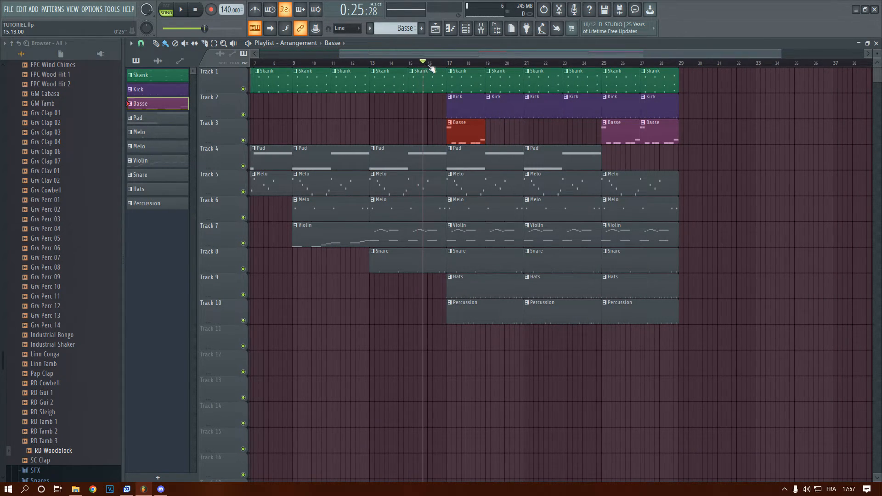
pyautogui.scroll(1, 445, 72)
pyautogui.scroll(3, 446, 71)
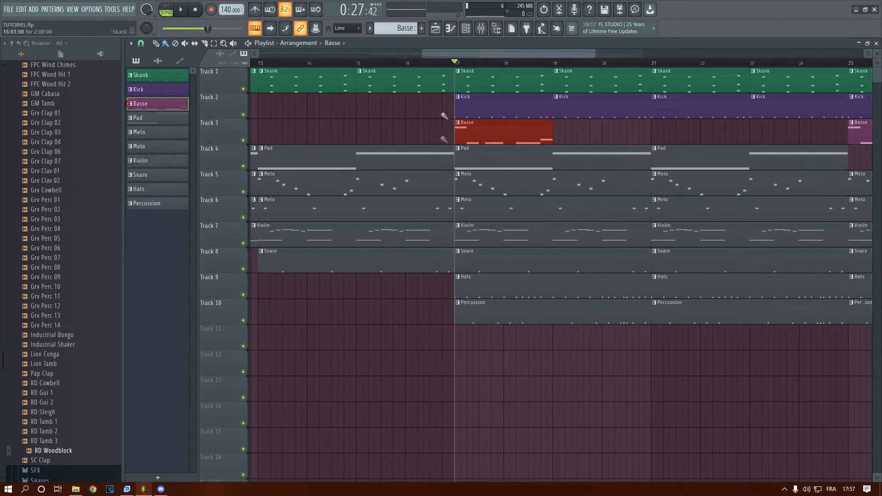
# Open the Basse pattern in the piano roll and make the note on beat 2 of bar 1 a two-beat A3, removing the short note beneath it
pyautogui.doubleClick(508, 142)
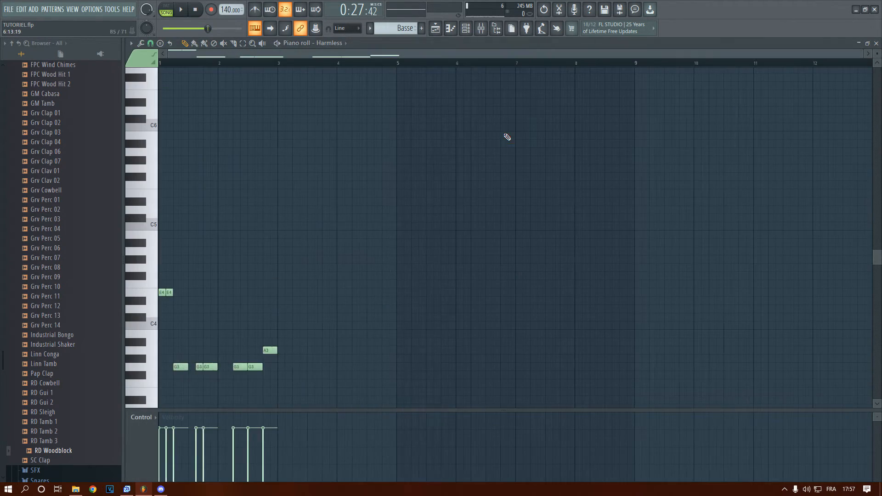
pyautogui.scroll(-3, 161, 293)
pyautogui.press('space')
pyautogui.press('space')
pyautogui.moveTo(209, 244); pyautogui.dragTo(211, 235)
pyautogui.press('space')
# Delete two G3 bass notes and add an A3 note at the start of bar 2
pyautogui.press('space')
pyautogui.moveTo(187, 267)
pyautogui.mouseDown()
pyautogui.moveTo(195, 226)
pyautogui.moveTo(247, 227)
pyautogui.mouseUp()
pyautogui.rightClick(203, 235)
pyautogui.press('space')
pyautogui.press('space')
pyautogui.rightClick(241, 243)
pyautogui.rightClick(322, 243)
# Try two short E4 notes at the start of the bass line and play them back
pyautogui.press('space')
pyautogui.click(279, 227)
pyautogui.press('space')
pyautogui.moveTo(162, 160); pyautogui.dragTo(164, 168)
# Raise the G3 before bar 2 to A3 and add one-beat F#3 and E3 notes on the last two beats of bar 2
pyautogui.press('space')
pyautogui.press('space')
pyautogui.moveTo(217, 169); pyautogui.dragTo(173, 168)
pyautogui.click(179, 168)
pyautogui.press('space')
pyautogui.press('space')
pyautogui.press('space')
pyautogui.moveTo(264, 243); pyautogui.dragTo(265, 226)
# Replace the two opening E4 notes of the bass line with a single E3 and play it back
pyautogui.press('space')
pyautogui.click(340, 250)
# Delete the A3 before bar 2 and replace the F#3 in bar 2 with a one-beat A3 preceded by a shorter A3
pyautogui.press('space')
pyautogui.click(370, 268)
pyautogui.press('space')
pyautogui.press('space')
pyautogui.moveTo(381, 268); pyautogui.dragTo(396, 267)
pyautogui.moveTo(352, 252); pyautogui.dragTo(368, 252)
pyautogui.press('space')
pyautogui.press('space')
pyautogui.press('space')
pyautogui.rightClick(179, 168)
pyautogui.rightClick(165, 168)
pyautogui.click(164, 267)
pyautogui.press('space')
pyautogui.press('space')
pyautogui.rightClick(268, 226)
pyautogui.press('space')
pyautogui.press('space')
pyautogui.press('space')
pyautogui.rightClick(349, 251)
pyautogui.moveTo(336, 227)
pyautogui.mouseDown()
pyautogui.moveTo(308, 227)
pyautogui.moveTo(367, 227)
pyautogui.mouseUp()
pyautogui.press('space')
pyautogui.press('space')
pyautogui.click(325, 226)
pyautogui.click(341, 226)
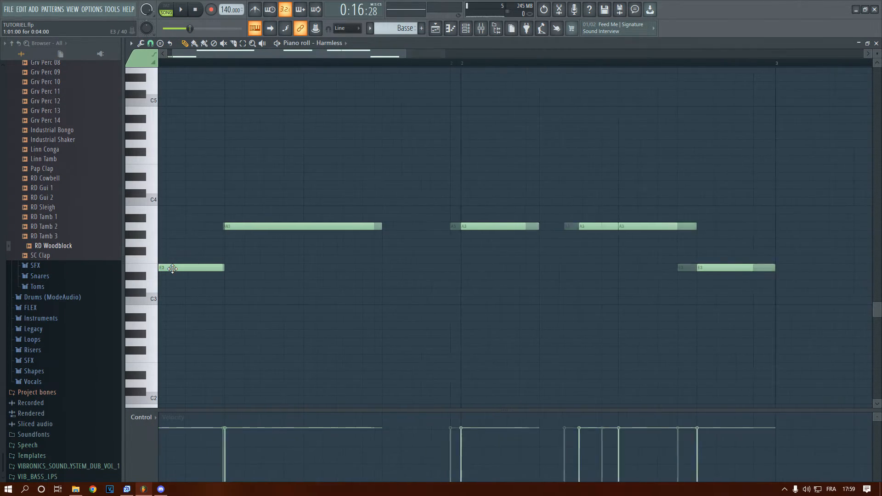
# Close the bass piano roll, return to the arrangement and set the playhead to the start of the song
pyautogui.keyDown('ctrl'); pyautogui.scroll(-3, 172, 269); pyautogui.keyUp('ctrl')
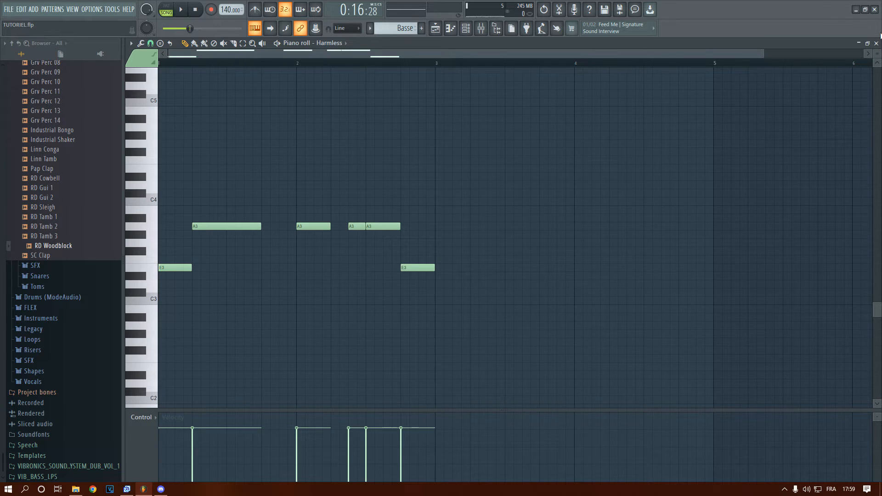
pyautogui.click(876, 43)
pyautogui.press('F6')
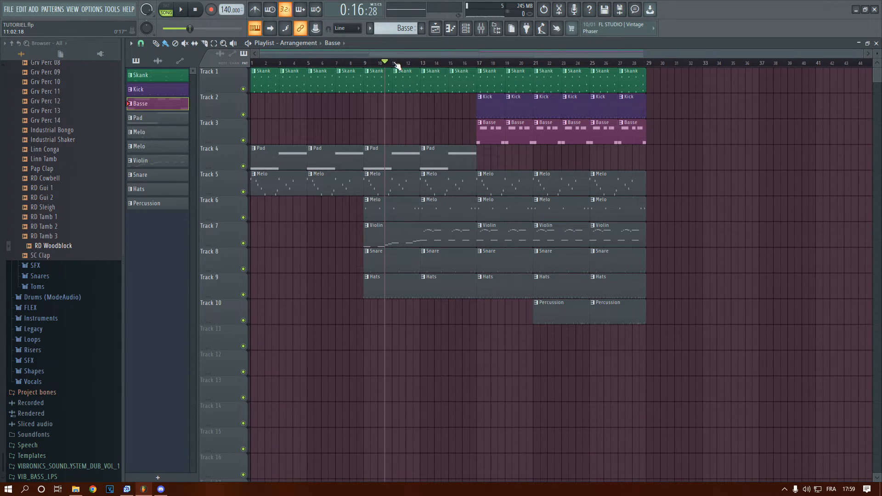
pyautogui.keyDown('ctrl'); pyautogui.scroll(2, 257, 167); pyautogui.keyUp('ctrl')
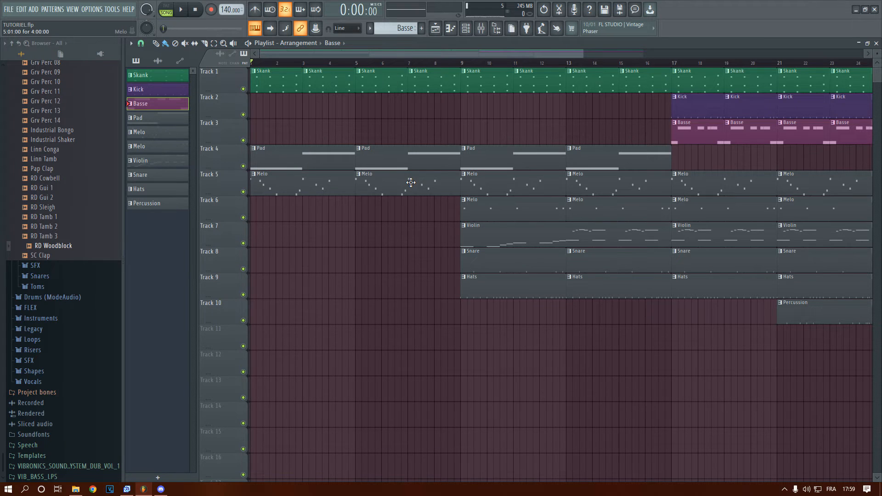
pyautogui.keyDown('ctrl'); pyautogui.scroll(-1, 411, 184); pyautogui.keyUp('ctrl')
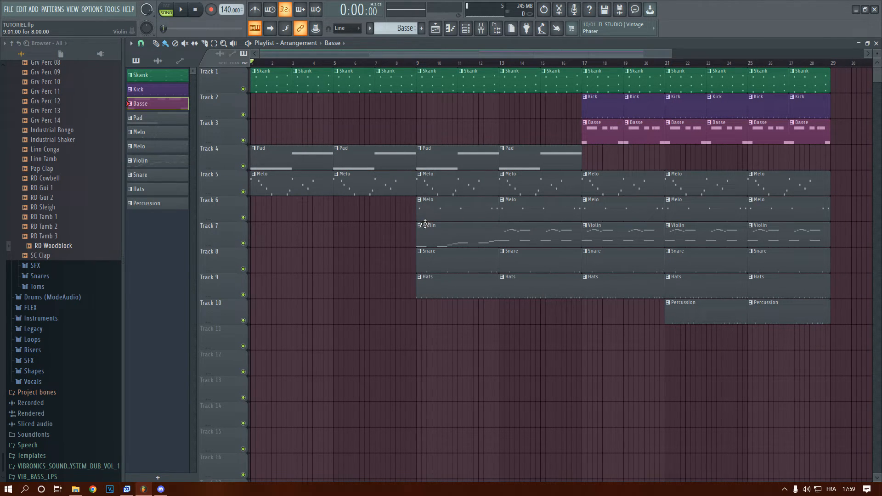
# Open the mixer, solo Insert 5 and play it back on its own
pyautogui.keyDown('ctrl'); pyautogui.scroll(-2, 423, 228); pyautogui.keyUp('ctrl')
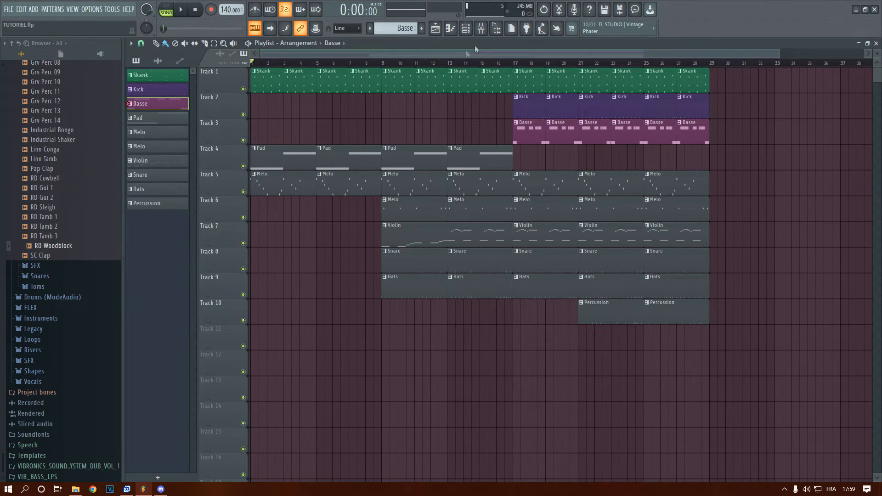
pyautogui.click(482, 30)
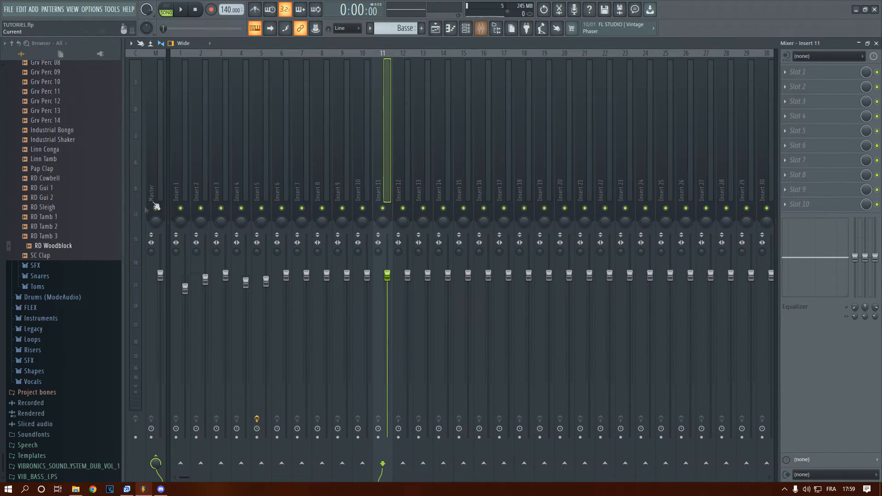
pyautogui.click(181, 186)
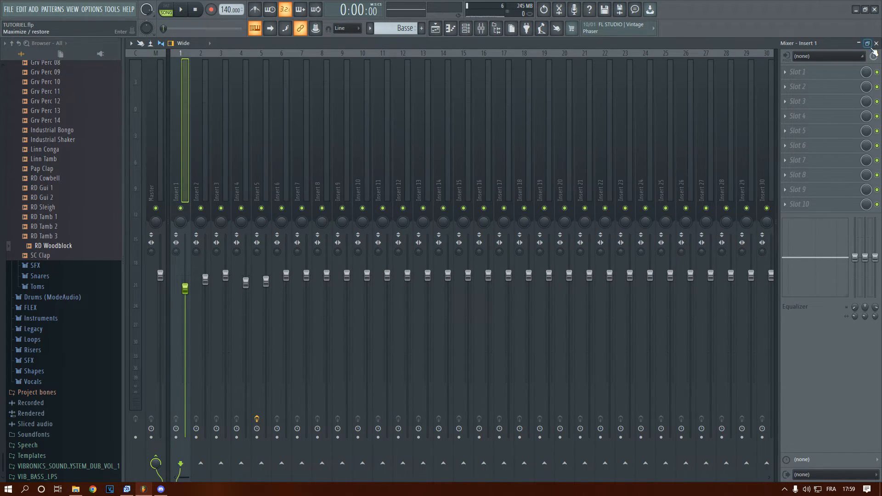
pyautogui.click(298, 191)
pyautogui.click(284, 187)
pyautogui.click(256, 185)
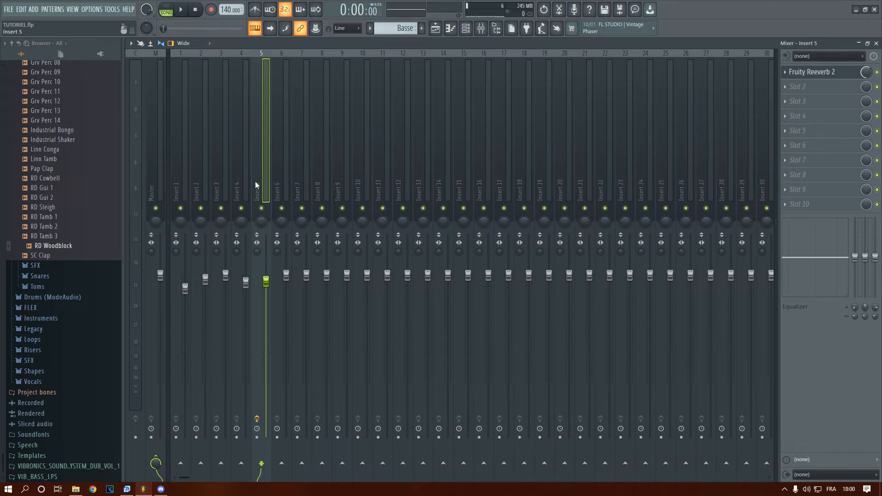
pyautogui.rightClick(261, 209)
pyautogui.press('space')
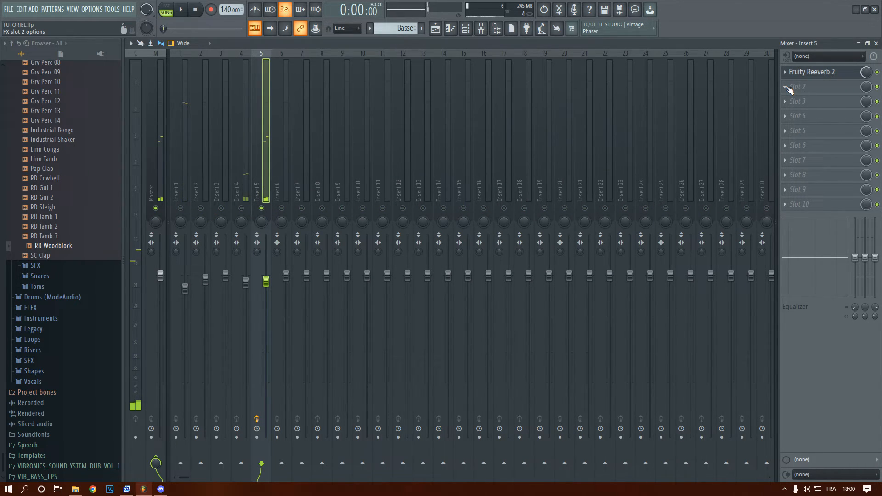
# Add Fruity Delay 2 to slot 2 of Insert 5, set its mix level to 0% and audition it
pyautogui.click(788, 88)
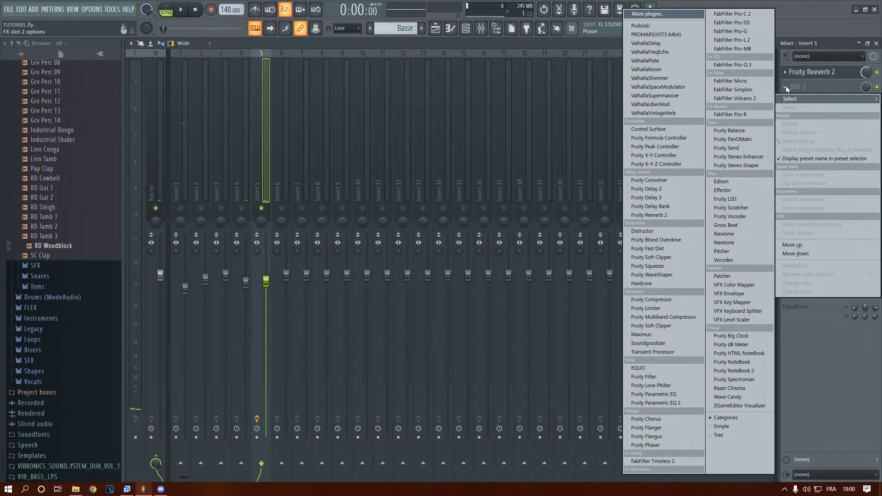
pyautogui.click(675, 191)
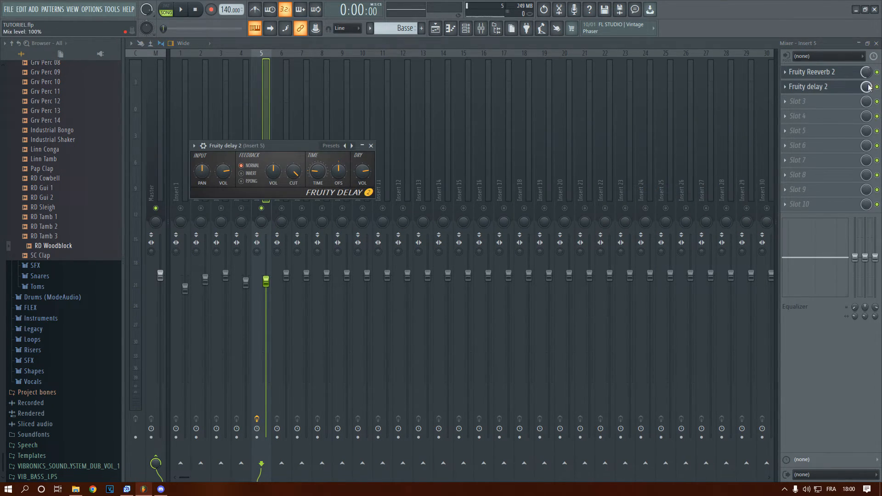
pyautogui.moveTo(867, 86); pyautogui.dragTo(867, 138)
pyautogui.press('space')
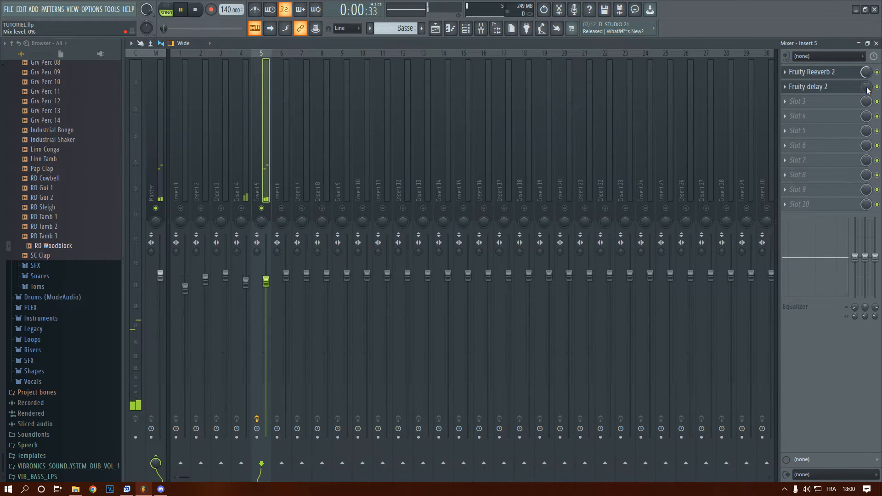
pyautogui.press('space')
pyautogui.press('space')
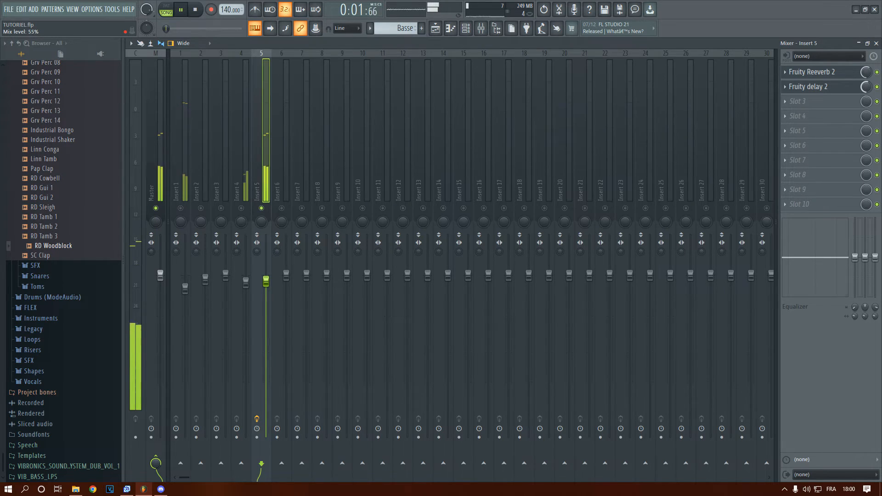
# Delete Fruity Delay 2 from slot 2 of Insert 5
pyautogui.rightClick(794, 88)
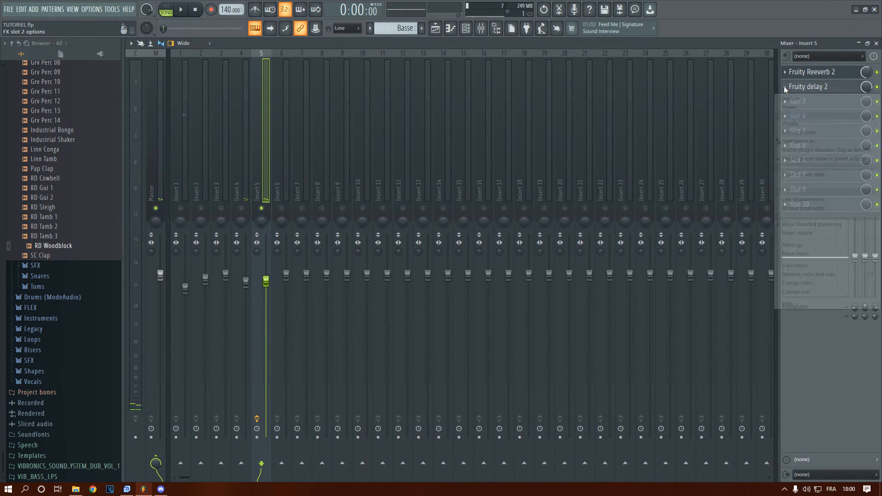
pyautogui.click(793, 106)
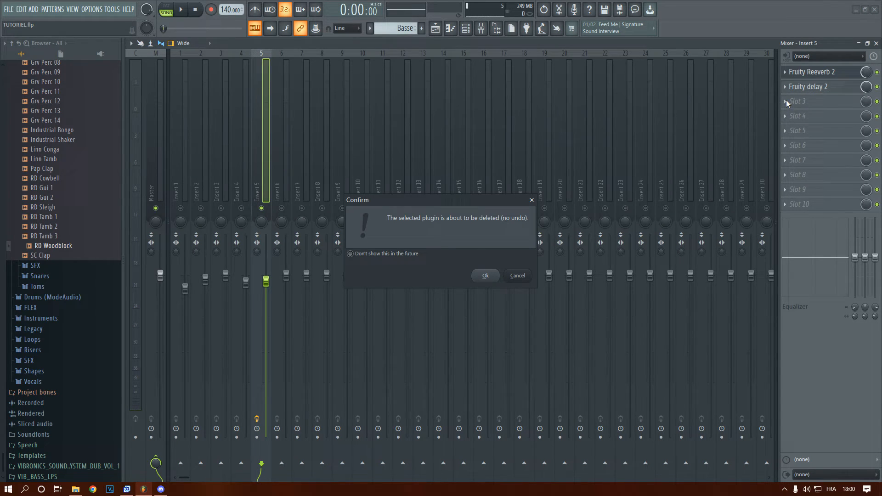
pyautogui.press('Return')
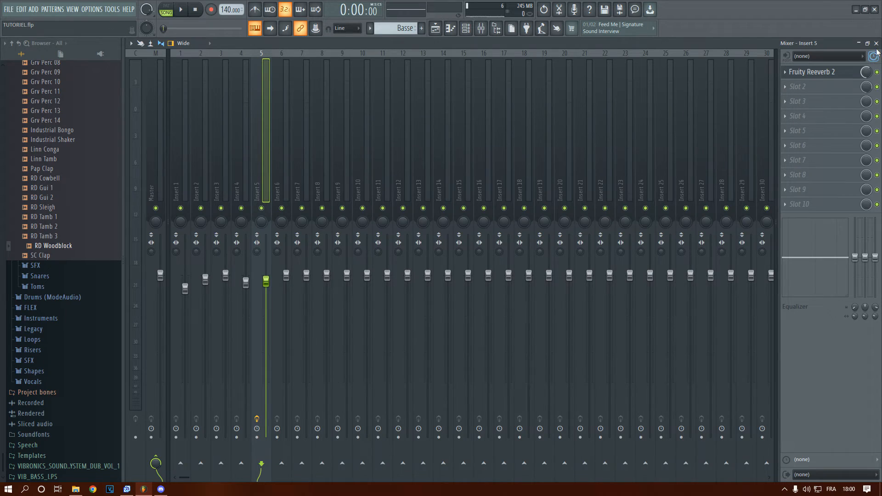
# Return to the arrangement, play it from the start and delete the Violin clips at bars 21 and 25 on Track 7
pyautogui.press('F5')
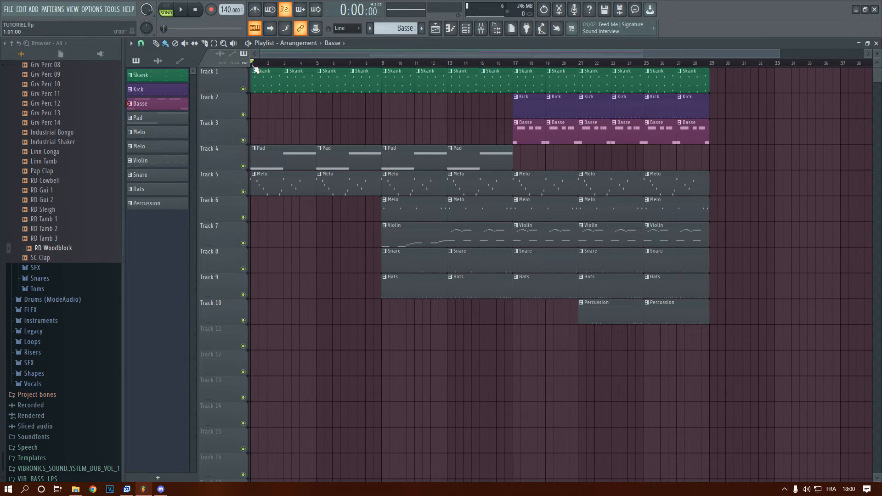
pyautogui.press('space')
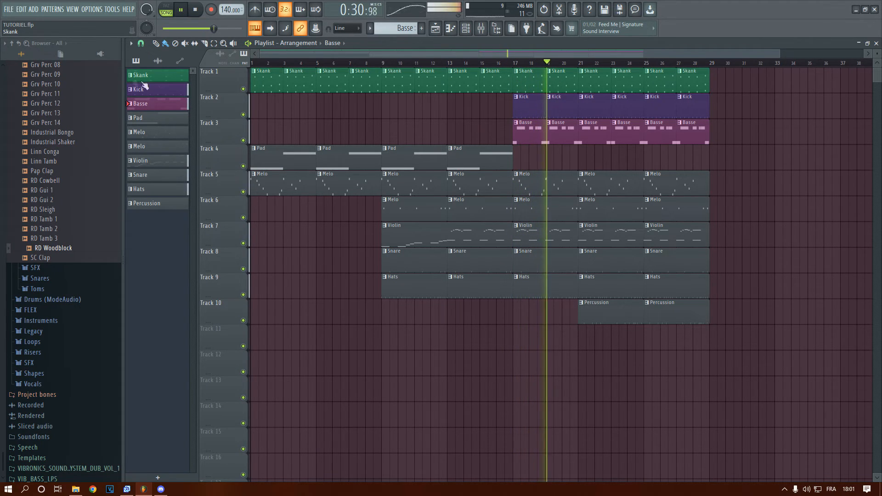
pyautogui.rightClick(593, 238)
pyautogui.rightClick(697, 240)
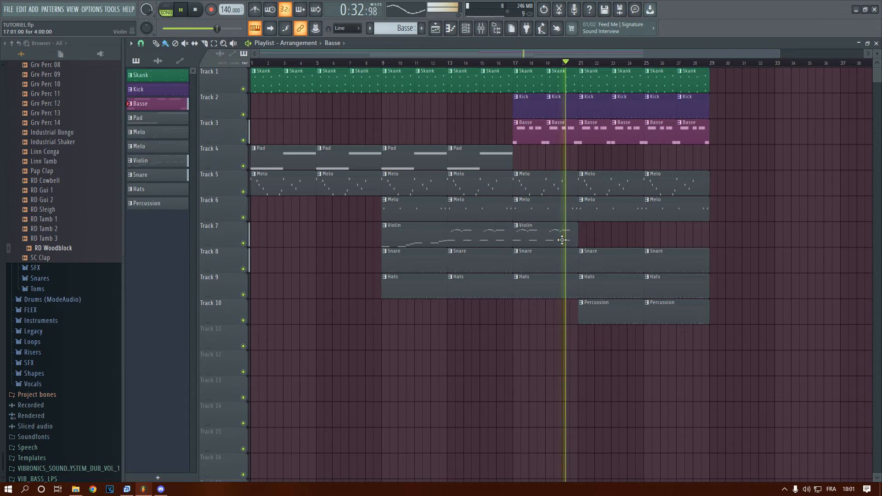
pyautogui.moveTo(492, 55); pyautogui.dragTo(551, 57)
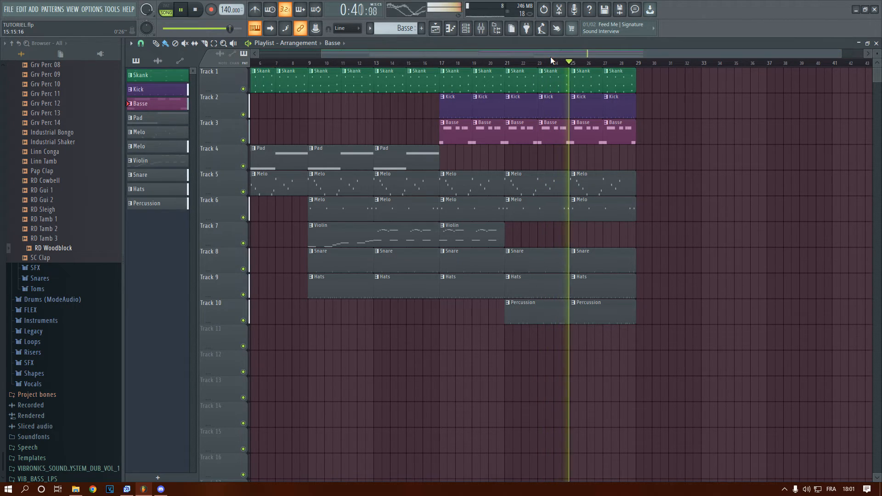
pyautogui.press('space')
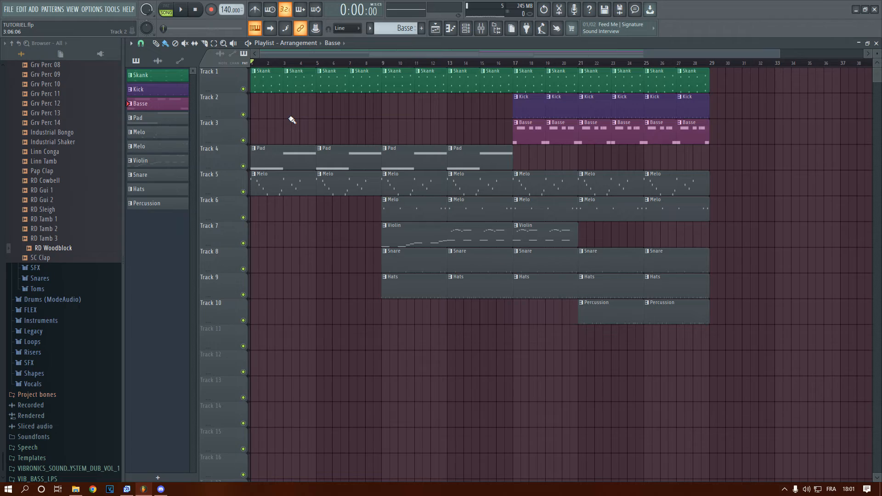
# Open the NO TIME TO LIE project and look through the pattern and automation tracks of its arrangement
pyautogui.scroll(-1, 300, 122)
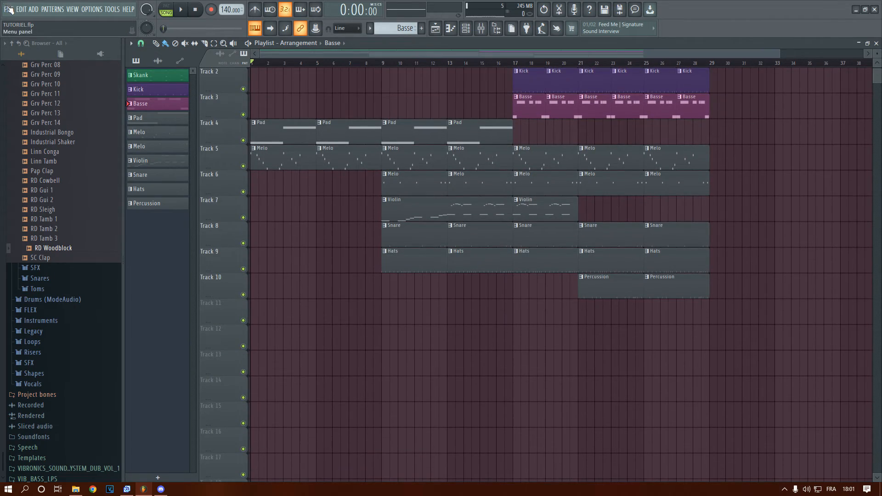
pyautogui.click(8, 9)
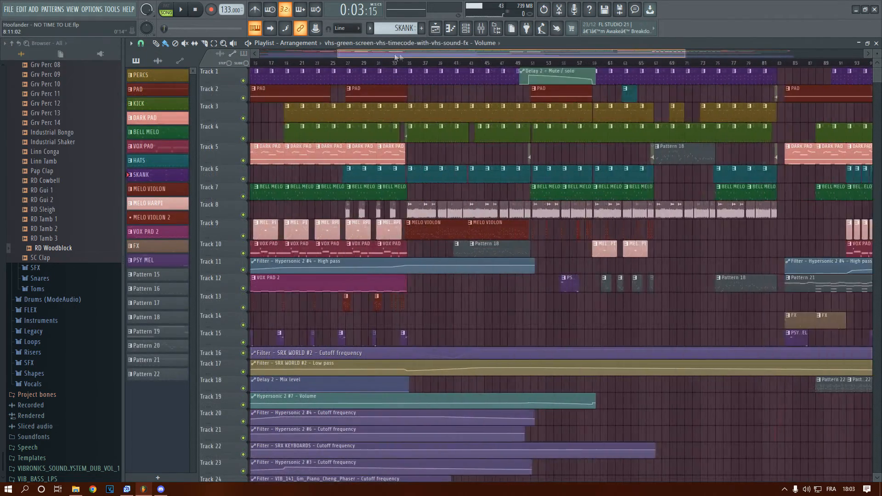
pyautogui.moveTo(396, 57); pyautogui.dragTo(257, 147)
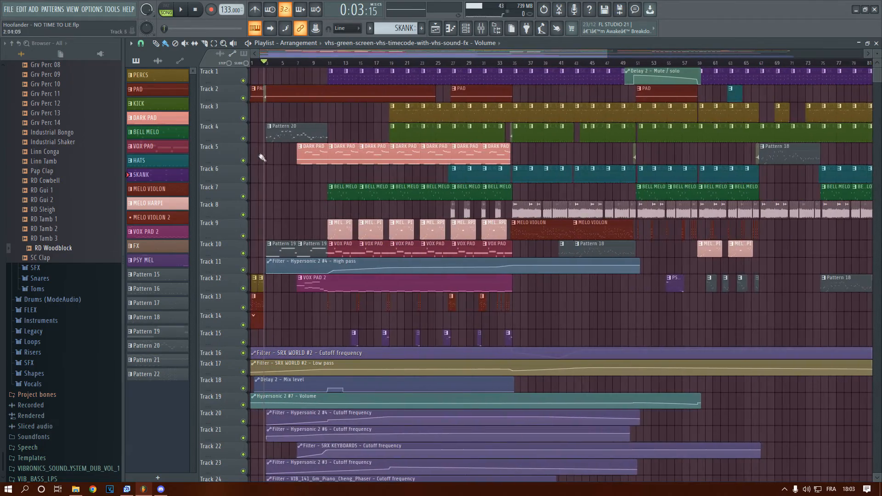
pyautogui.scroll(-5, 262, 157)
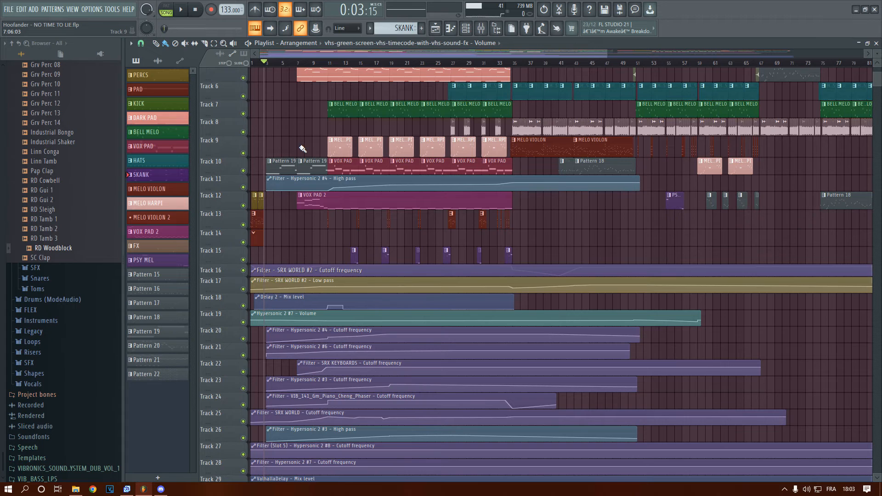
pyautogui.scroll(-5, 303, 148)
pyautogui.scroll(10, 303, 149)
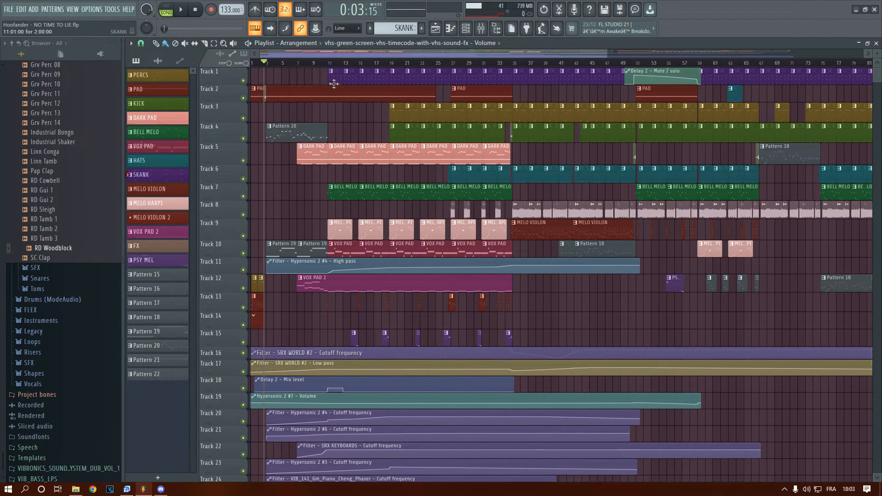
pyautogui.scroll(6, 334, 84)
# Inspect the SKANK pattern starting at bar 11 in the piano roll, play it back and close the piano roll
pyautogui.click(329, 63)
pyautogui.doubleClick(337, 78)
pyautogui.scroll(3, 239, 113)
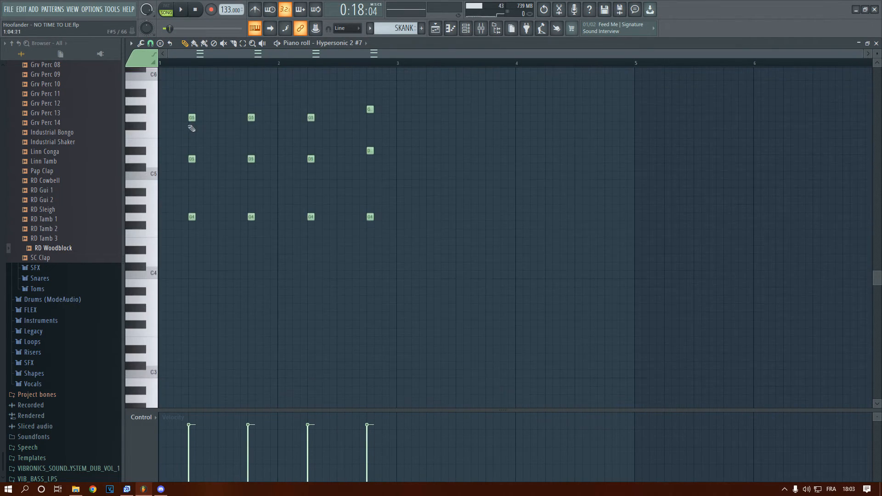
pyautogui.click(278, 43)
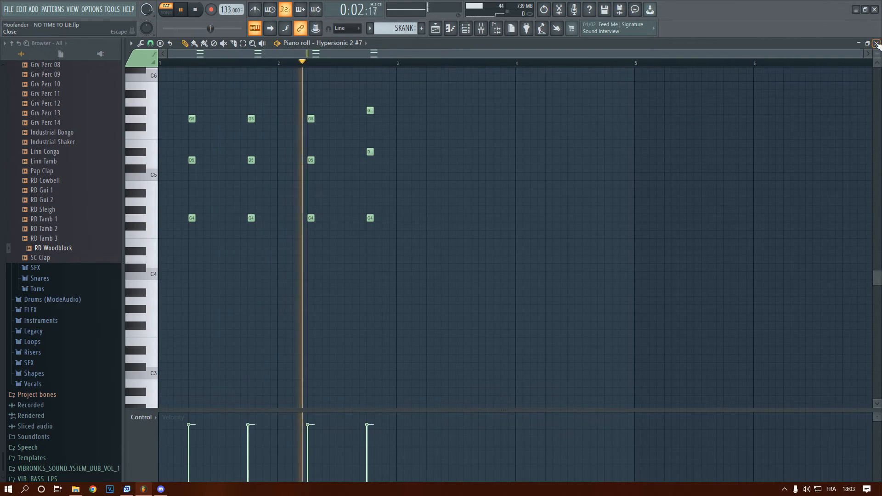
pyautogui.press('space')
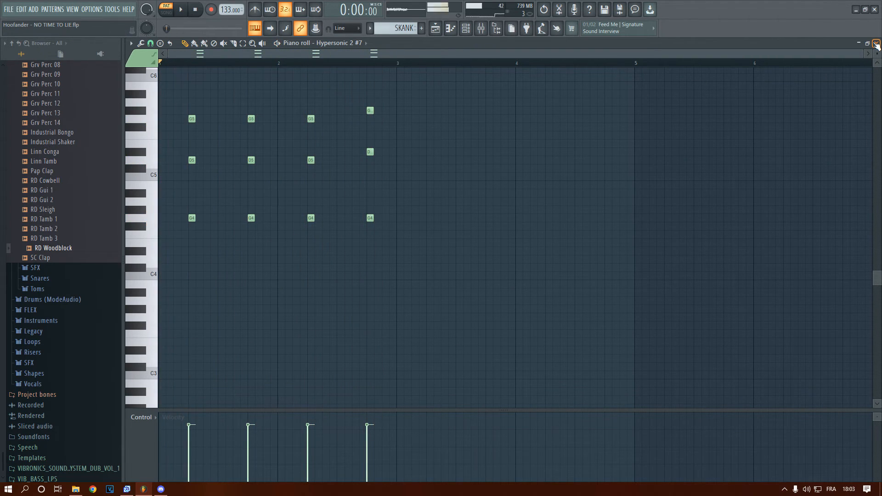
pyautogui.click(876, 44)
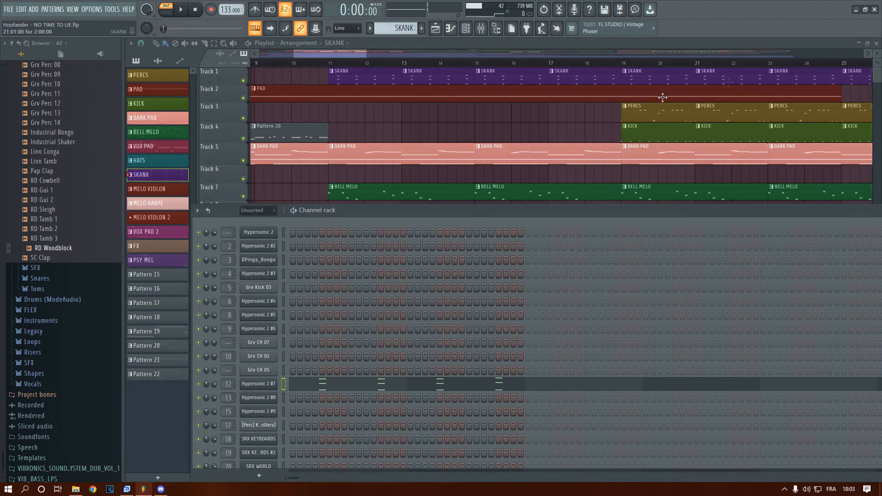
# Open the PAD clip on Track 2 in the piano roll, listen to its sustained note and close the piano roll
pyautogui.click(316, 66)
pyautogui.scroll(-3, 349, 183)
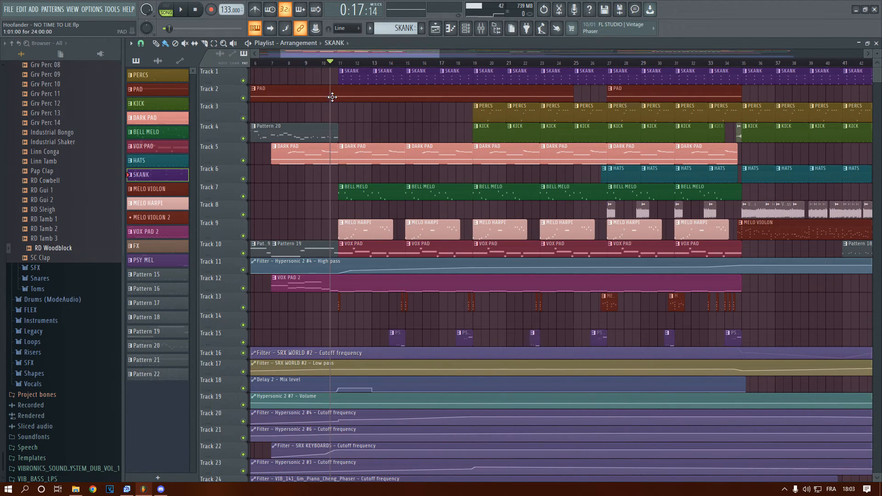
pyautogui.scroll(-3, 340, 82)
pyautogui.click(335, 63)
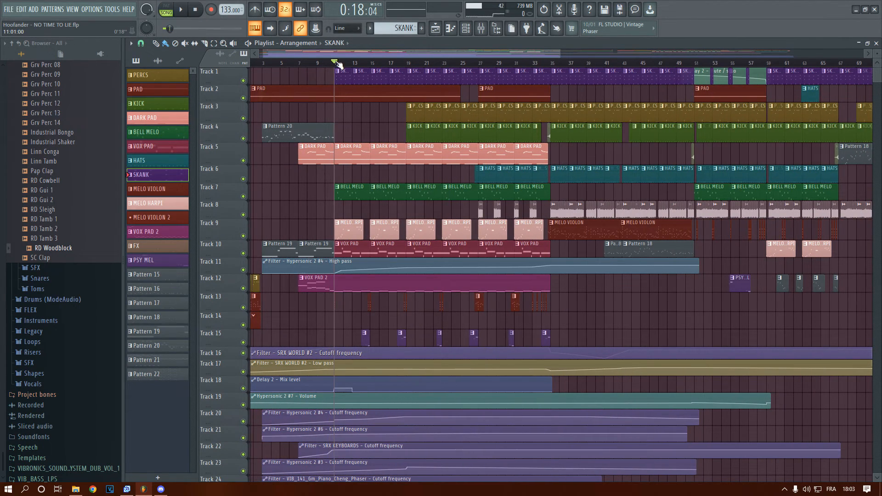
pyautogui.click(330, 96)
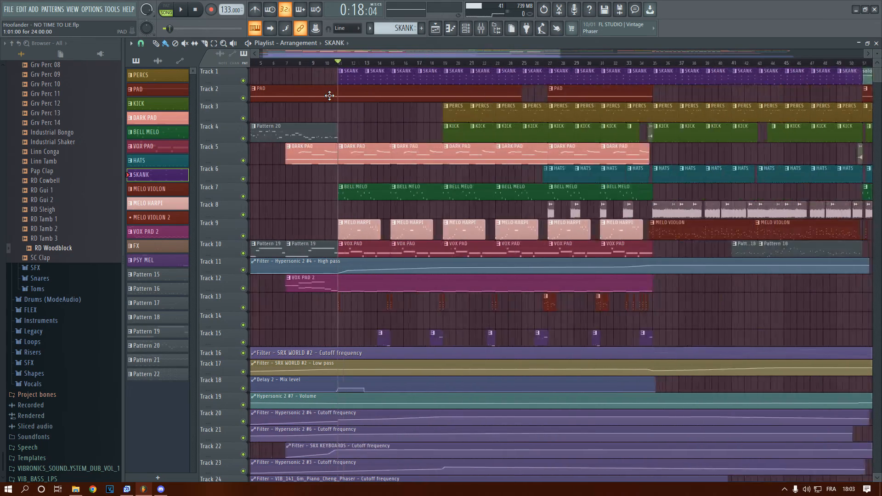
pyautogui.scroll(-2, 331, 96)
pyautogui.doubleClick(303, 96)
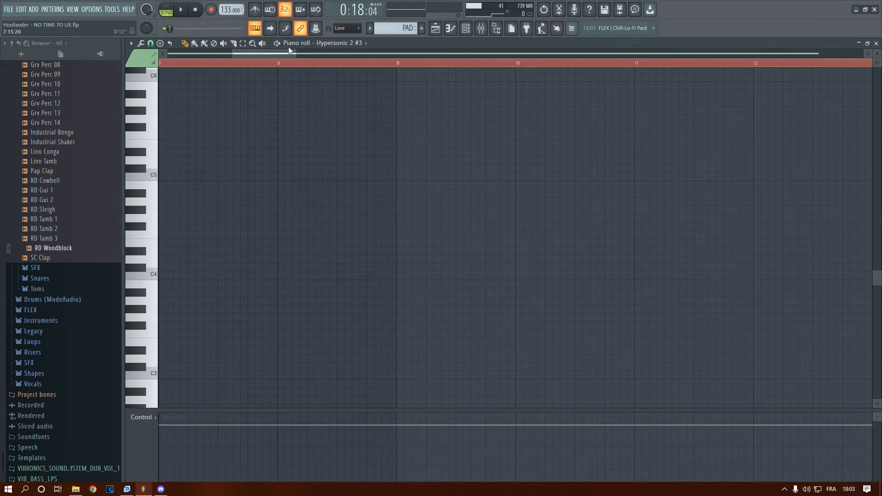
pyautogui.press('space')
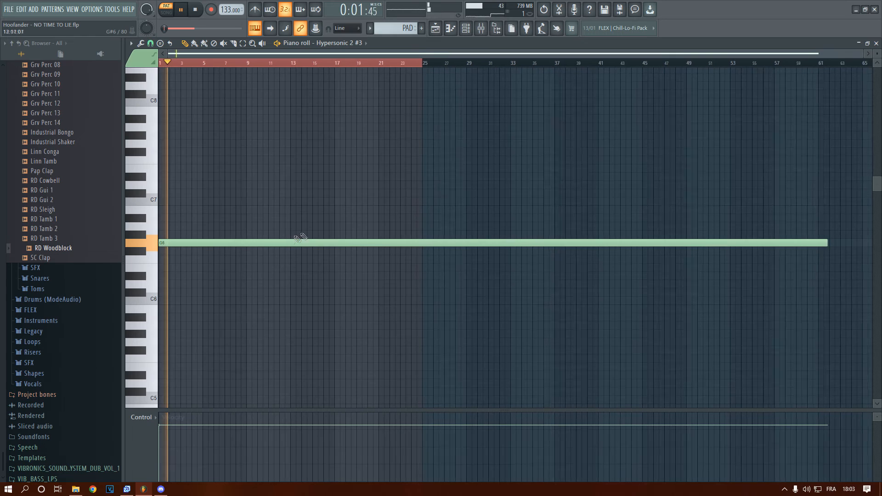
pyautogui.press('space')
pyautogui.click(876, 43)
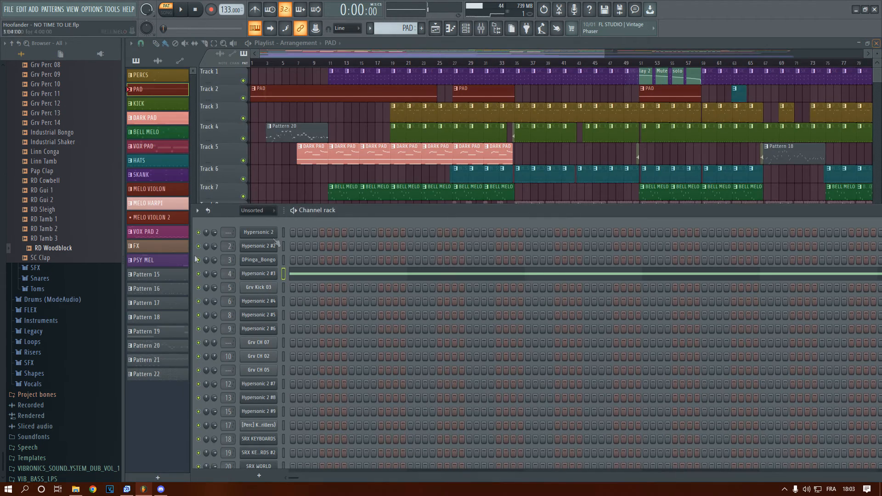
# Examine the DARK PAD notes in the piano roll, play them back, then return to the arrangement with the playhead at bar 3
pyautogui.scroll(-1, 333, 151)
pyautogui.doubleClick(328, 150)
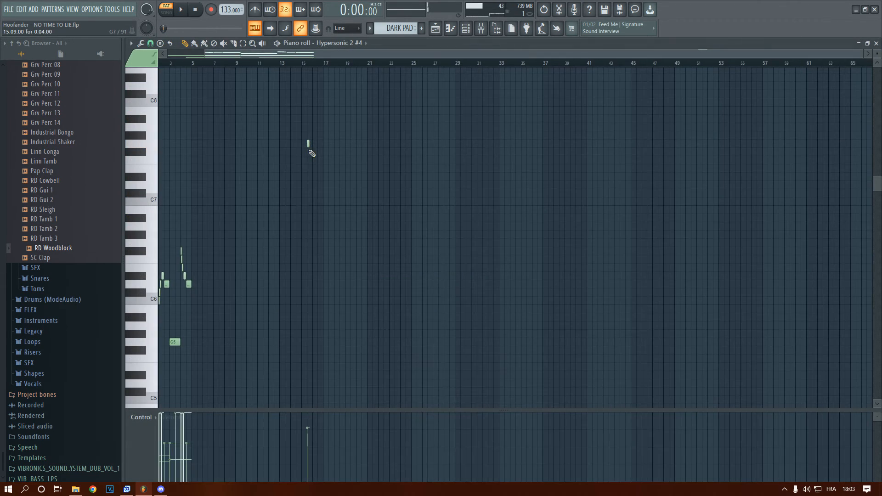
pyautogui.rightClick(707, 144)
pyautogui.scroll(-5, 411, 122)
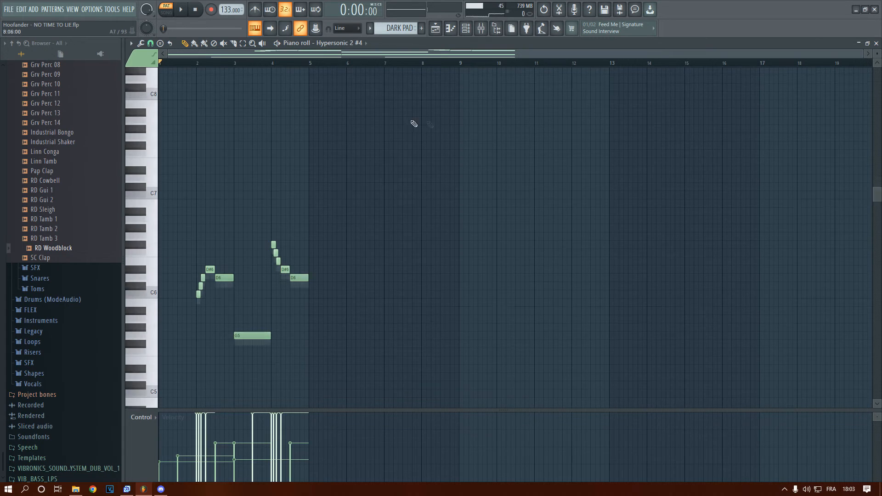
pyautogui.keyDown('ctrl'); pyautogui.rightClick(225, 152); pyautogui.keyUp('ctrl')
pyautogui.press('space')
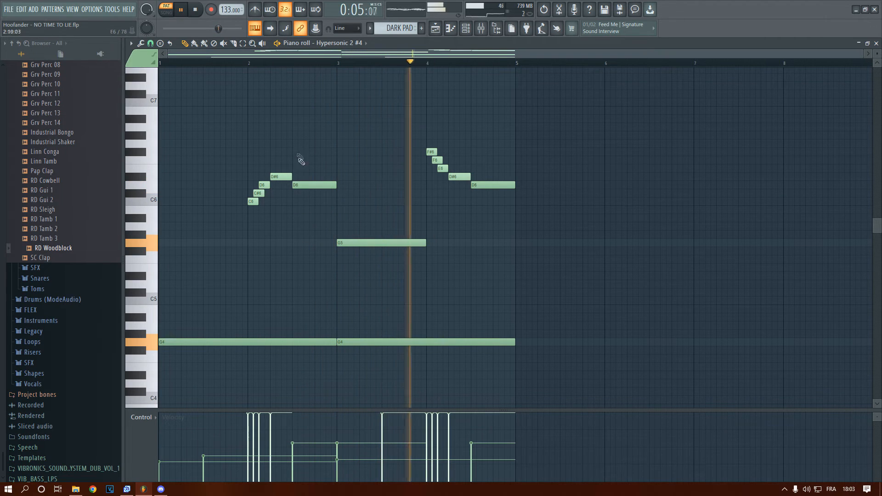
pyautogui.press('space')
pyautogui.click(876, 43)
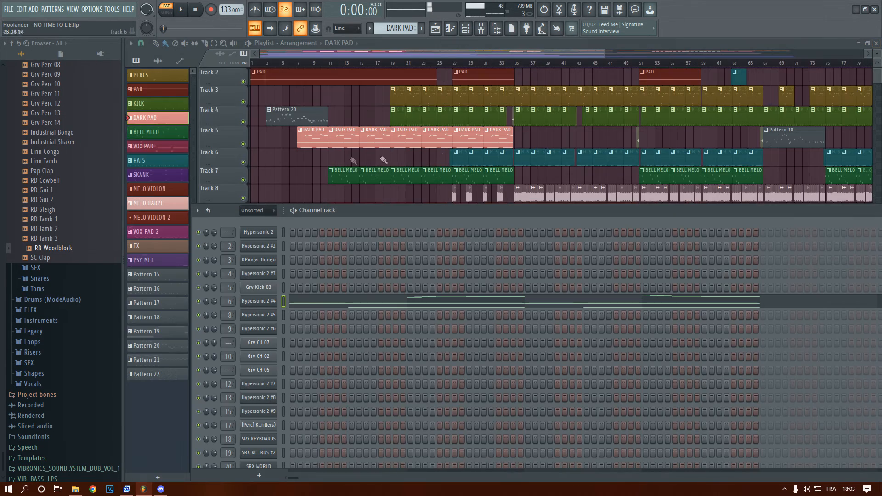
pyautogui.moveTo(339, 62); pyautogui.dragTo(272, 83)
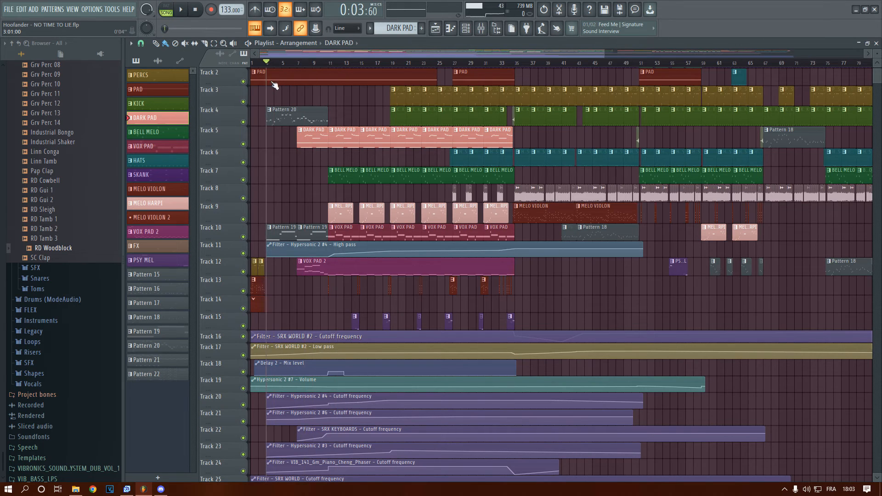
# Examine Pattern 20 in the piano roll, play it back, then close the piano roll and hide the channel rack
pyautogui.doubleClick(276, 117)
pyautogui.press('space')
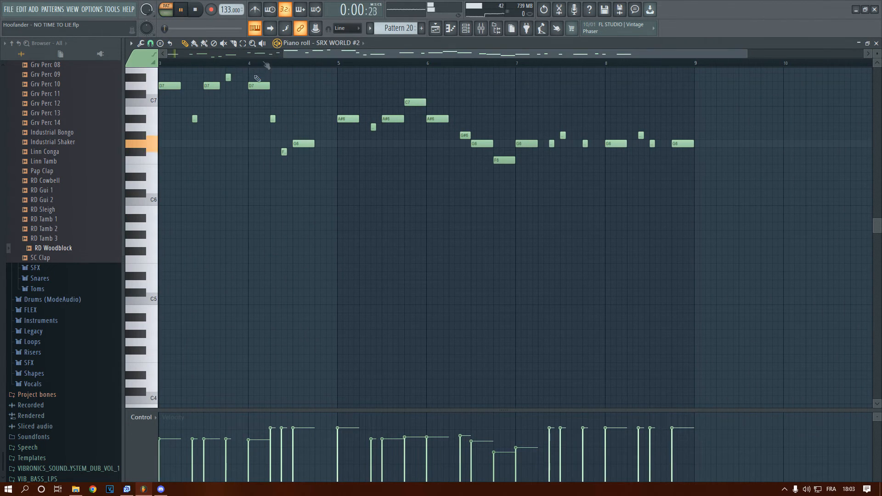
pyautogui.scroll(5, 212, 192)
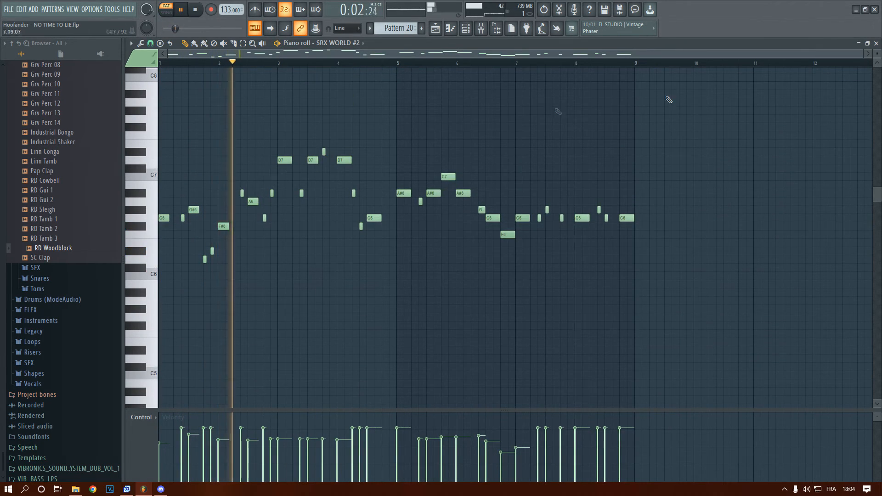
pyautogui.press('space')
pyautogui.click(876, 43)
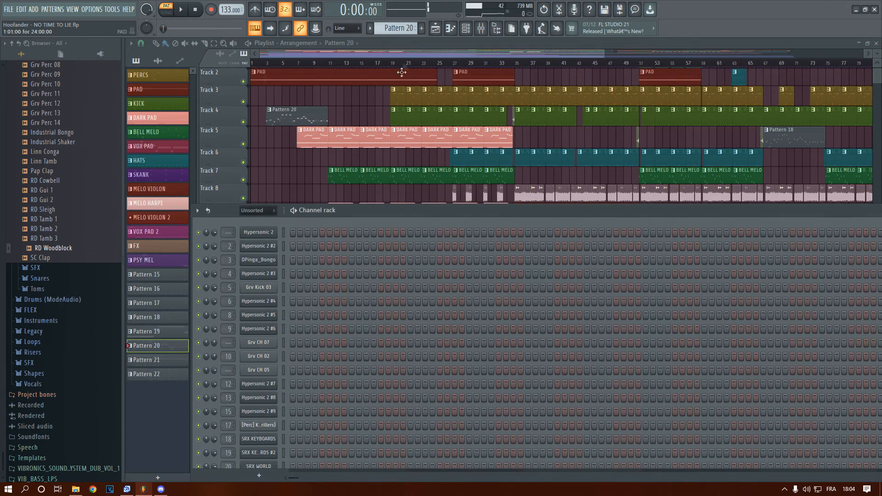
pyautogui.press('F6')
# Look through the automation clips on Tracks 16 to 33 and place the playhead just before bar 11
pyautogui.scroll(-4, 368, 214)
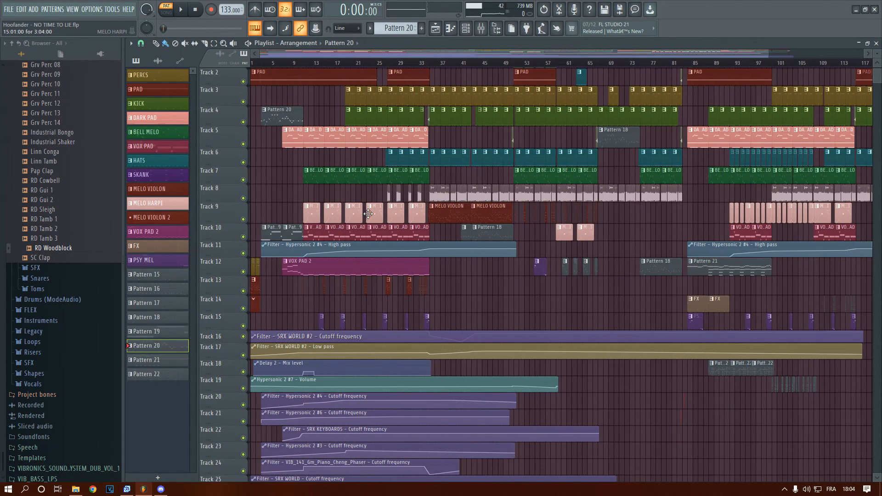
pyautogui.scroll(-6, 369, 213)
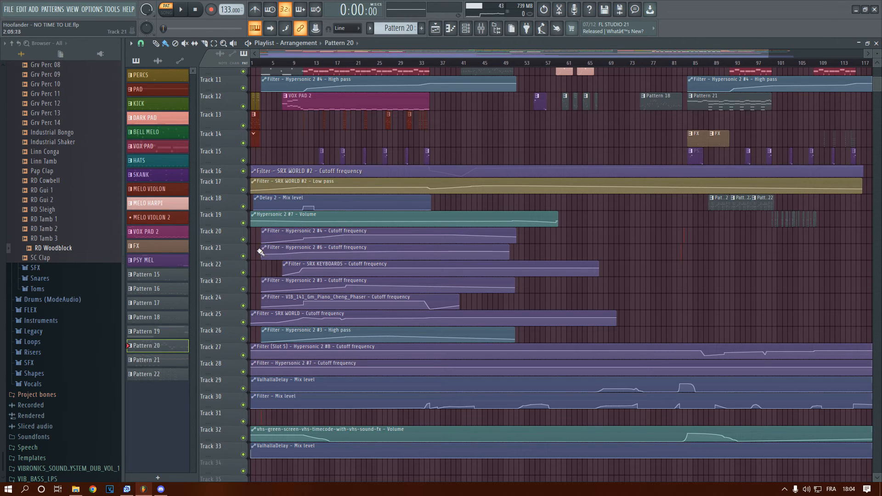
pyautogui.scroll(5, 260, 251)
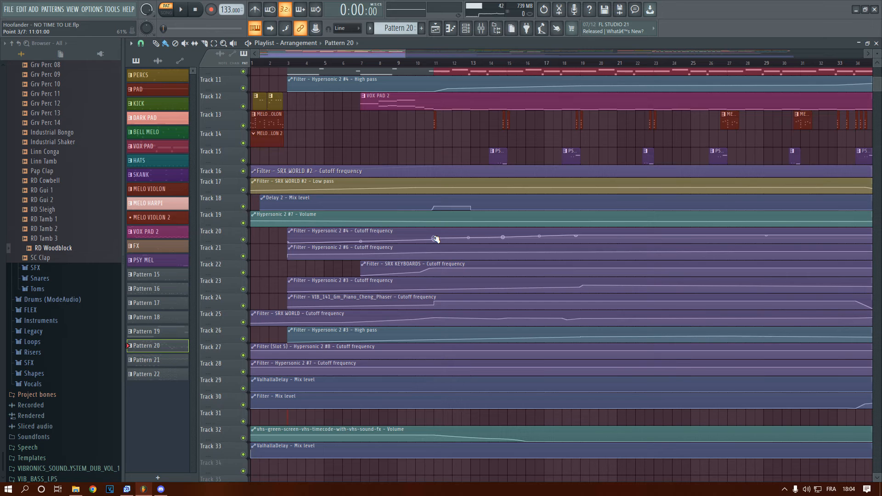
pyautogui.click(425, 64)
# Inspect the effect chain of the Hypersonic 2 #7 track in the mixer, then close the mixer
pyautogui.click(482, 31)
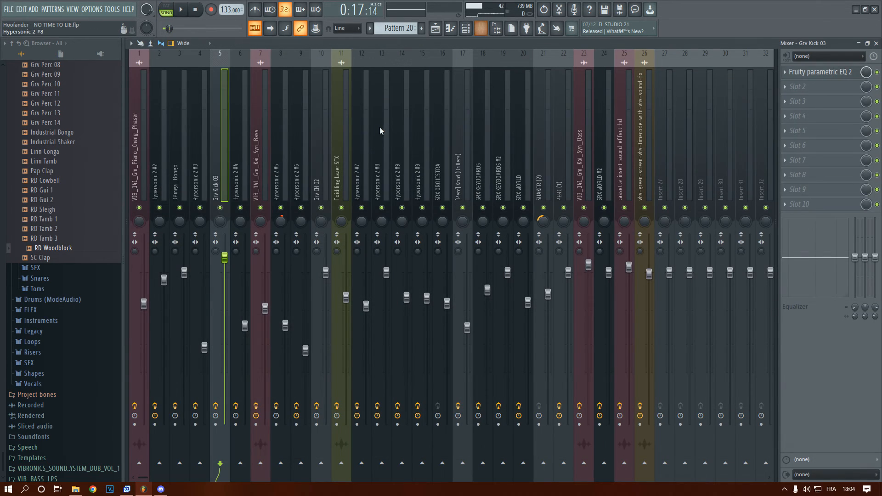
pyautogui.click(360, 150)
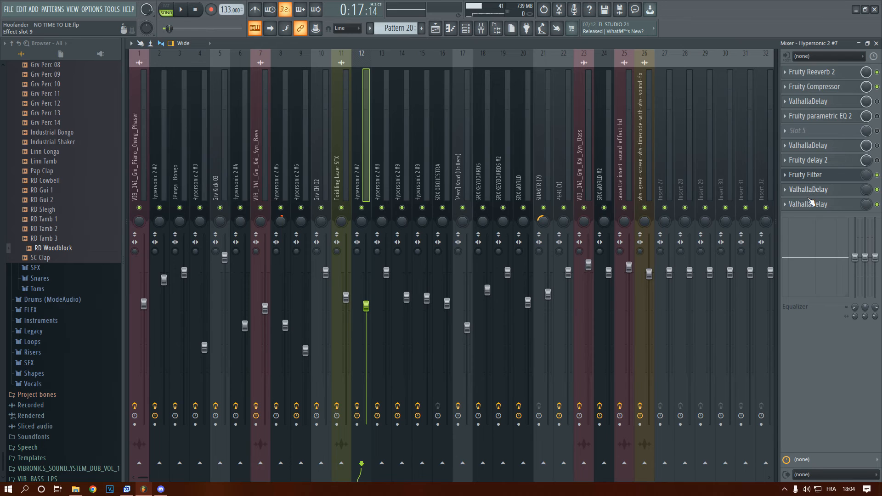
pyautogui.click(876, 43)
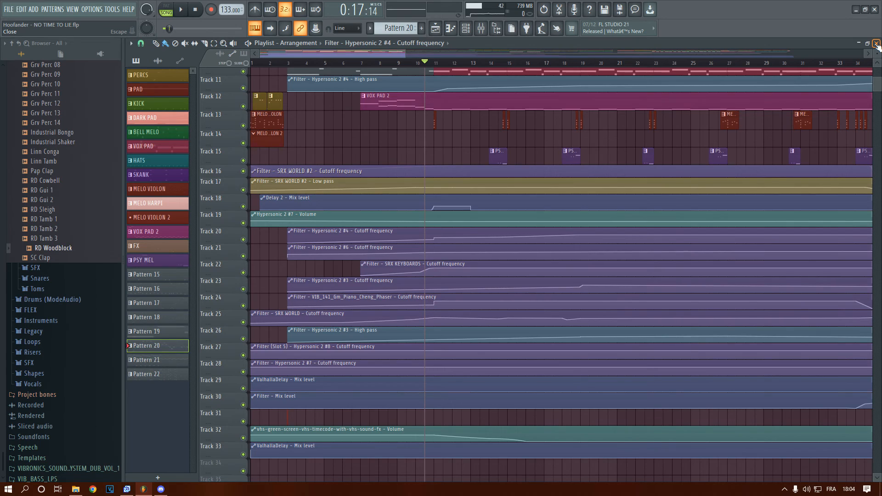
# Play the arrangement from just before bar 11 to past bar 28, stop playback and look over the full track layout
pyautogui.scroll(4, 416, 227)
pyautogui.scroll(-2, 409, 216)
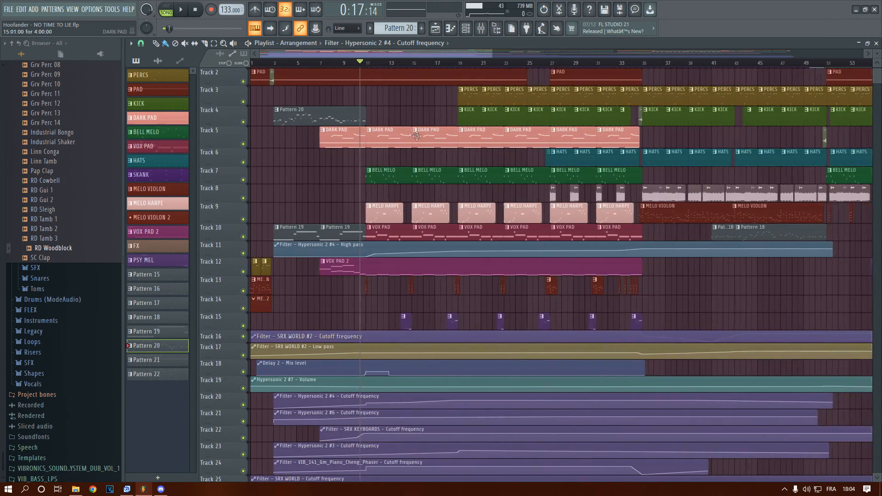
pyautogui.scroll(1, 356, 152)
pyautogui.click(371, 64)
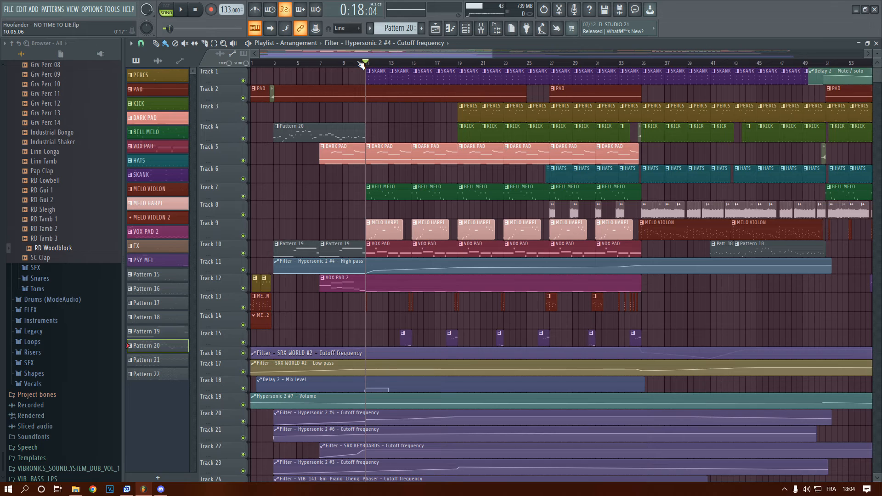
pyautogui.moveTo(362, 66)
pyautogui.mouseDown()
pyautogui.moveTo(344, 64)
pyautogui.moveTo(360, 65)
pyautogui.mouseUp()
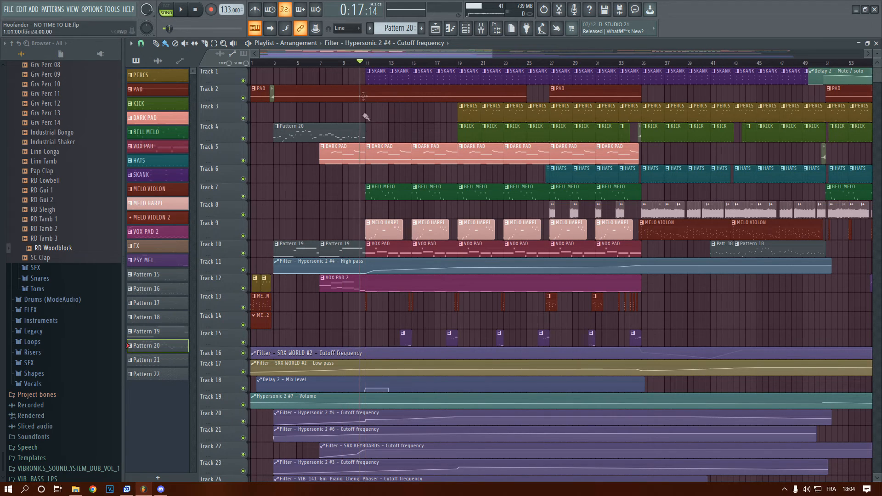
pyautogui.moveTo(367, 64)
pyautogui.mouseDown()
pyautogui.moveTo(332, 65)
pyautogui.moveTo(357, 54)
pyautogui.moveTo(368, 60)
pyautogui.mouseUp()
pyautogui.press('space')
pyautogui.scroll(3, 339, 103)
pyautogui.scroll(-2, 338, 142)
pyautogui.scroll(2, 338, 156)
pyautogui.scroll(-2, 337, 157)
pyautogui.scroll(2, 343, 157)
pyautogui.moveTo(379, 51); pyautogui.dragTo(378, 93)
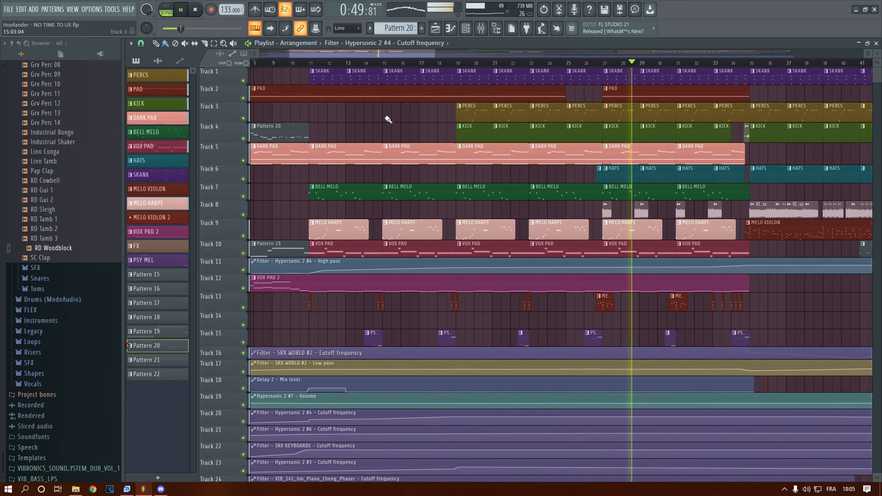
pyautogui.press('space')
pyautogui.scroll(-8, 393, 159)
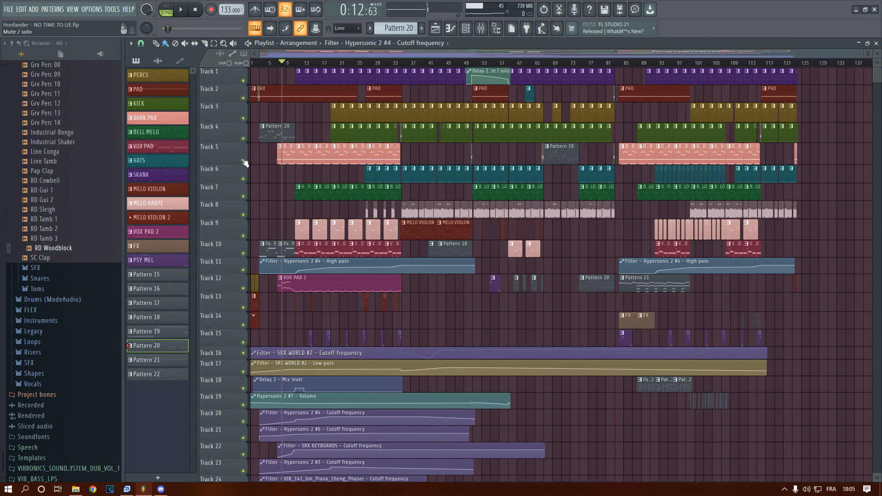
pyautogui.scroll(2, 268, 122)
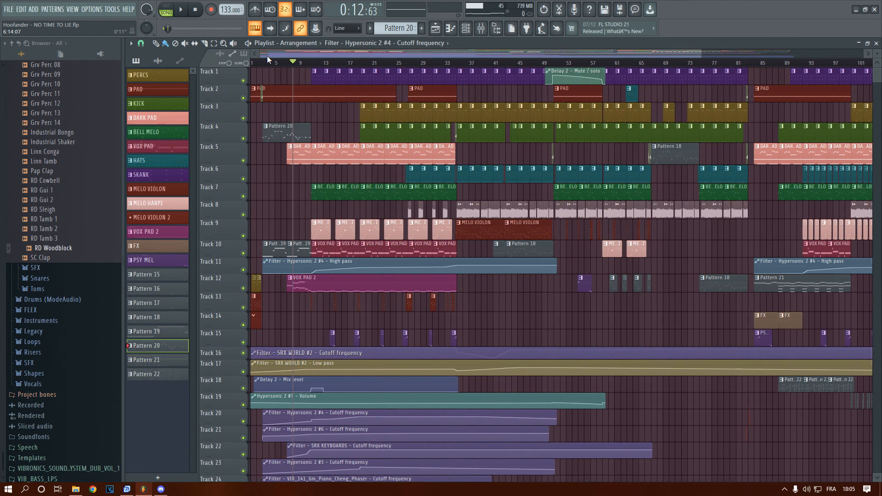